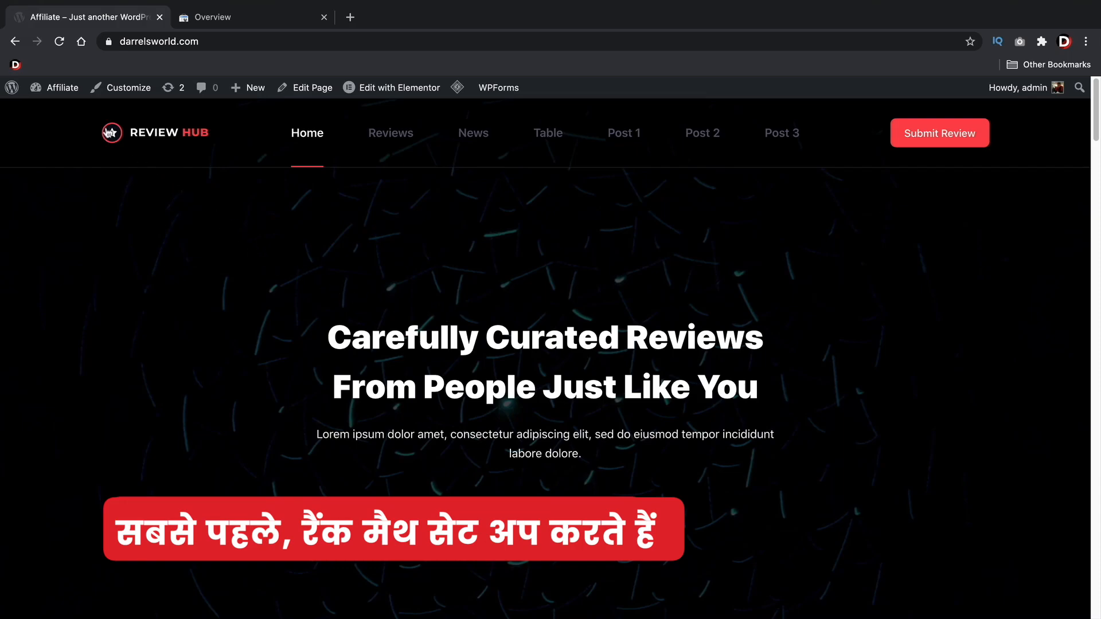
Find the Rank Math SEO plugin by searching the WordPress plugins for rankmath, and install and activate it
mouse_move(58, 89)
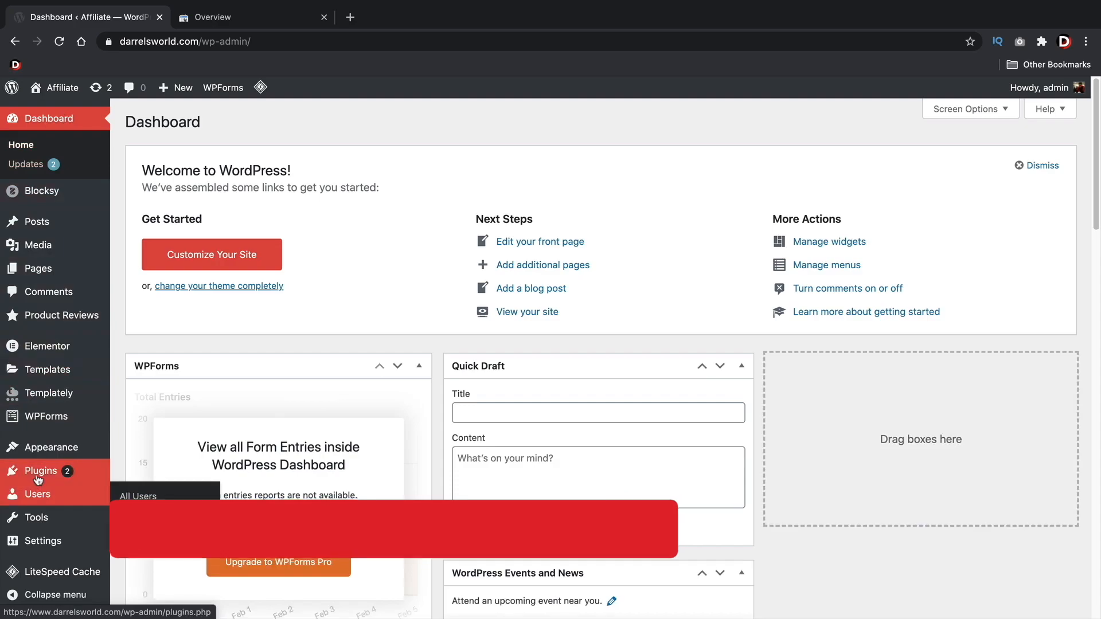
click(125, 493)
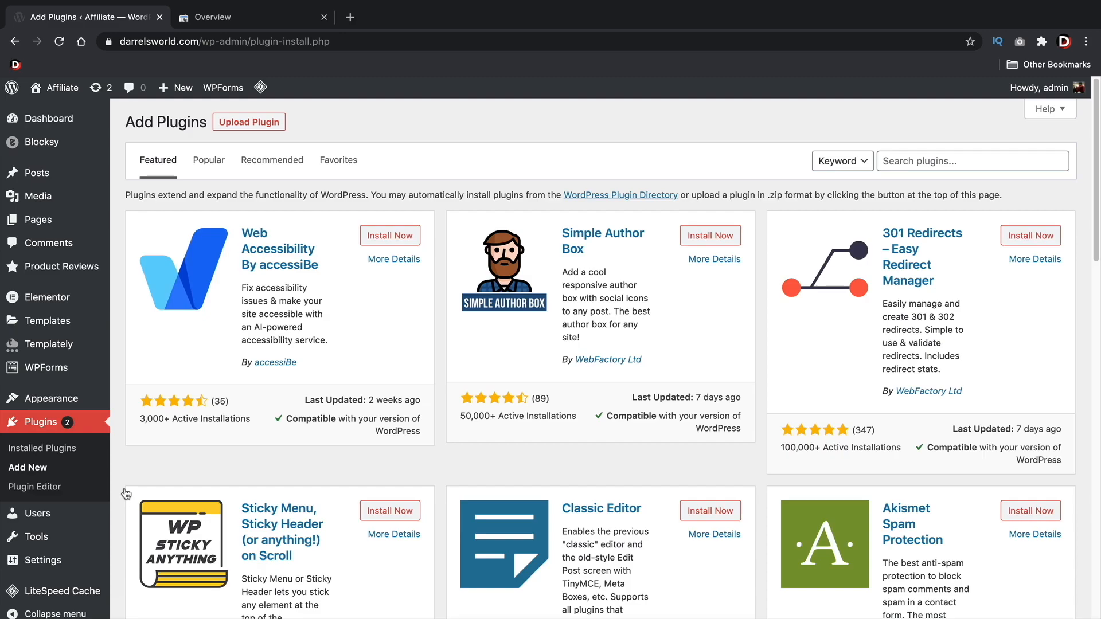
click(918, 161)
text(rankmath)
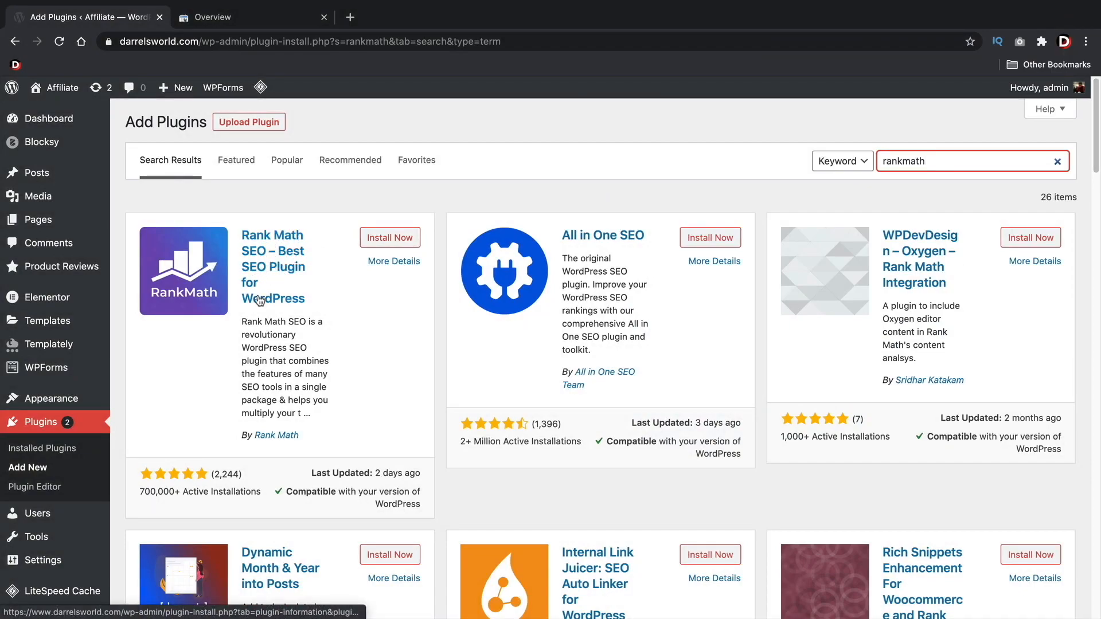
click(393, 244)
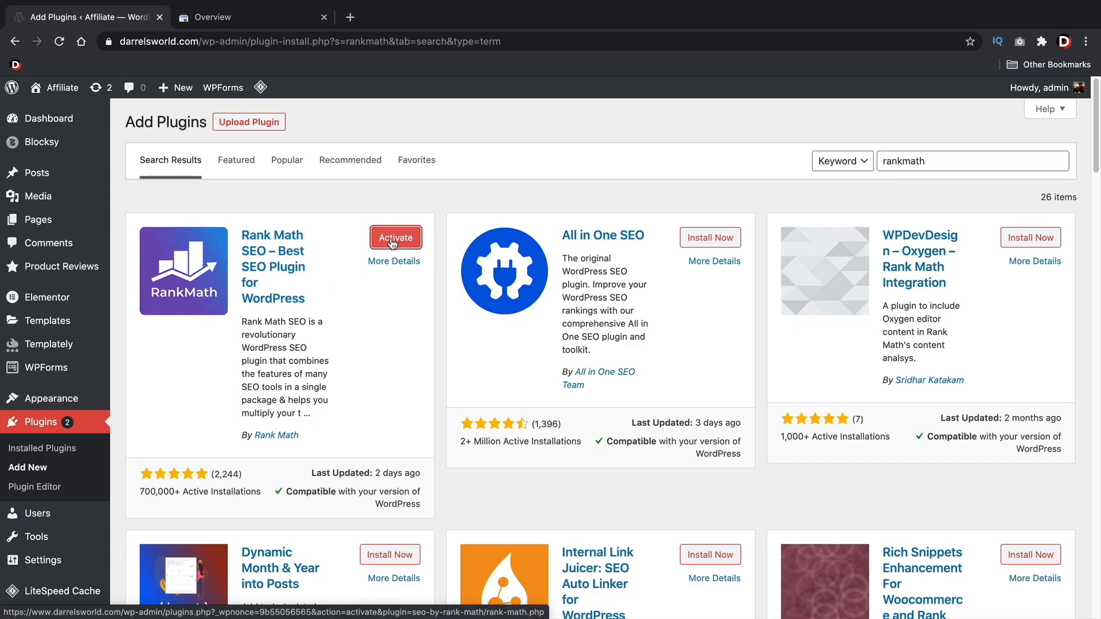
click(393, 243)
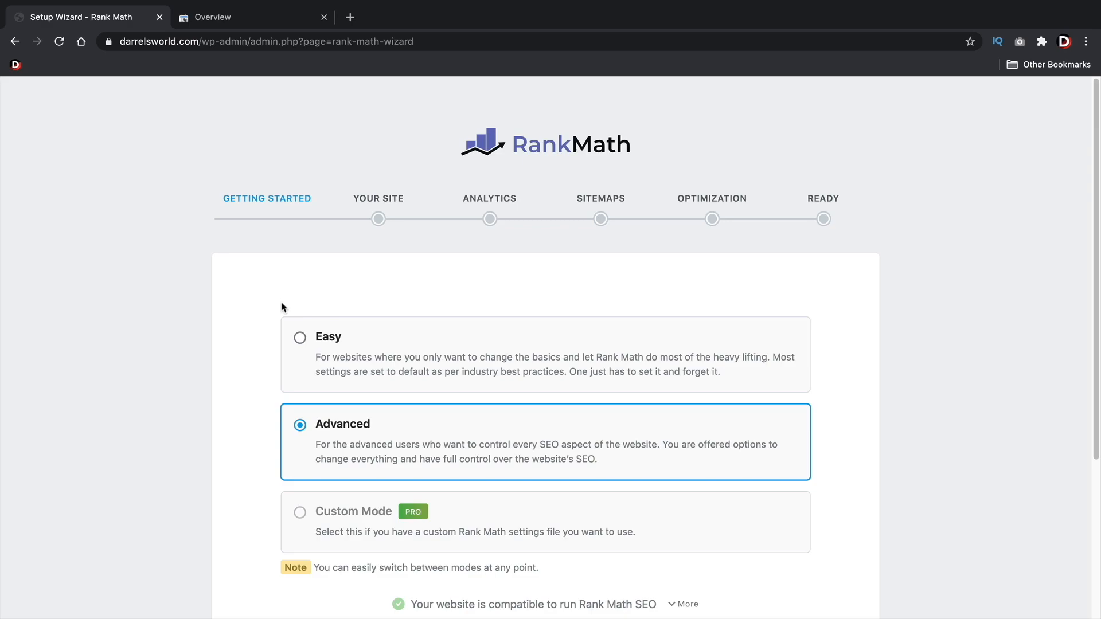
Leave the setup wizard for the dashboard and reopen the wizard from the Rank Math modules page
scroll(239, 320, down, 5)
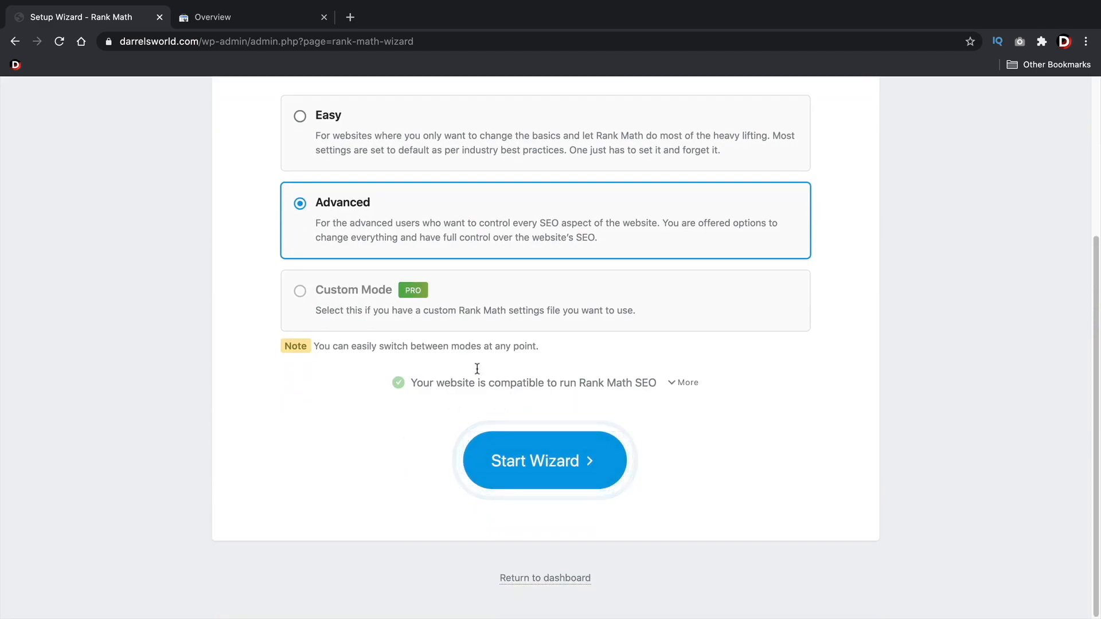
click(553, 580)
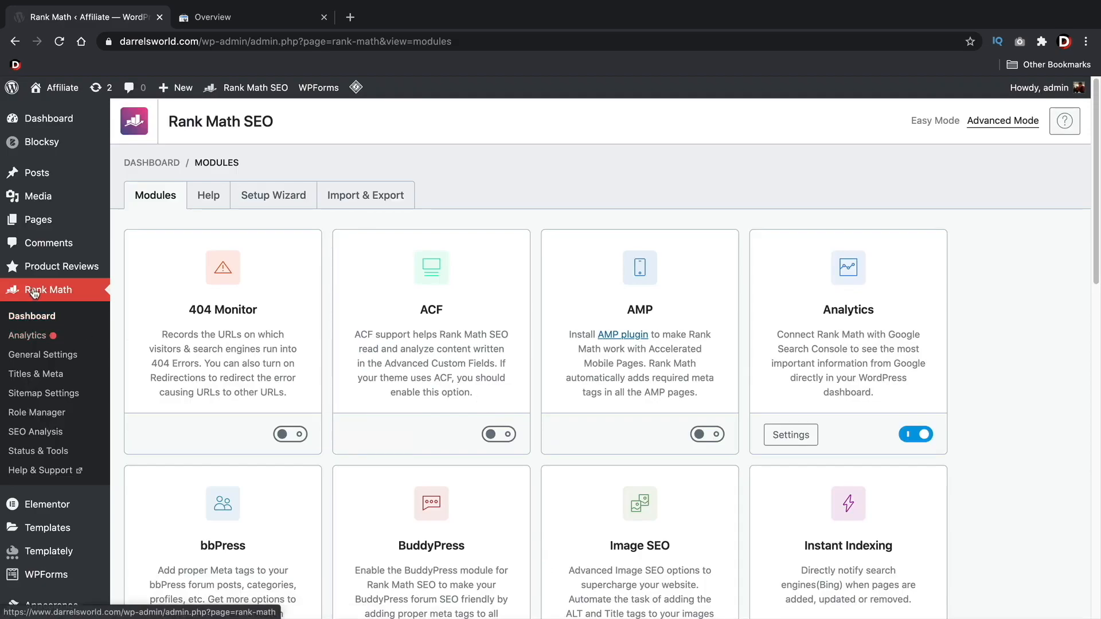
click(276, 196)
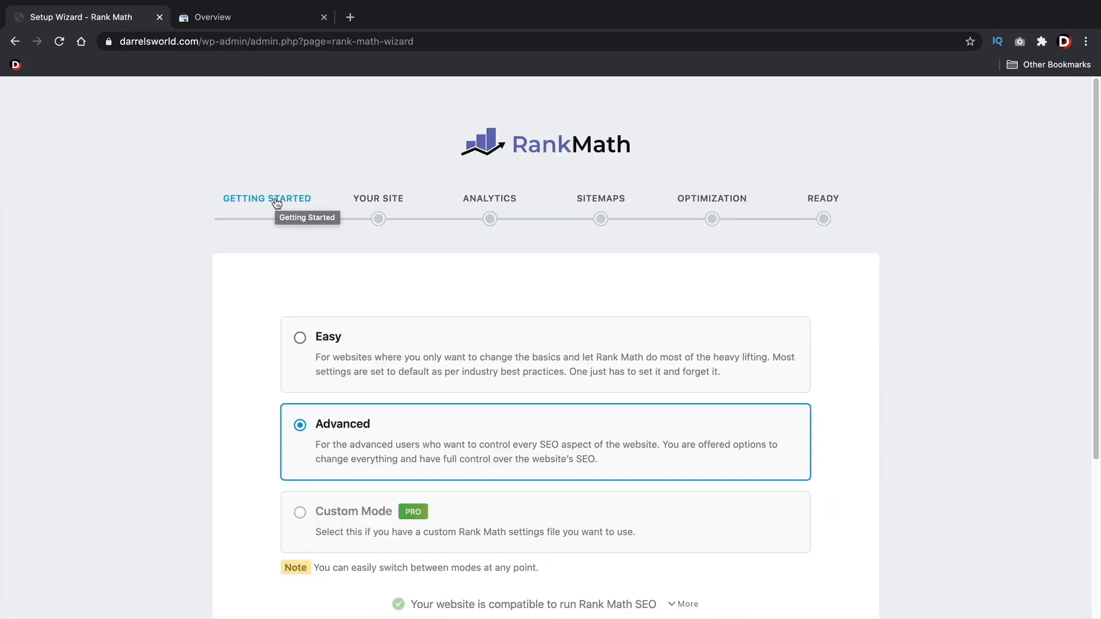
Start the Rank Math setup wizard in Advanced mode
scroll(327, 269, down, 2)
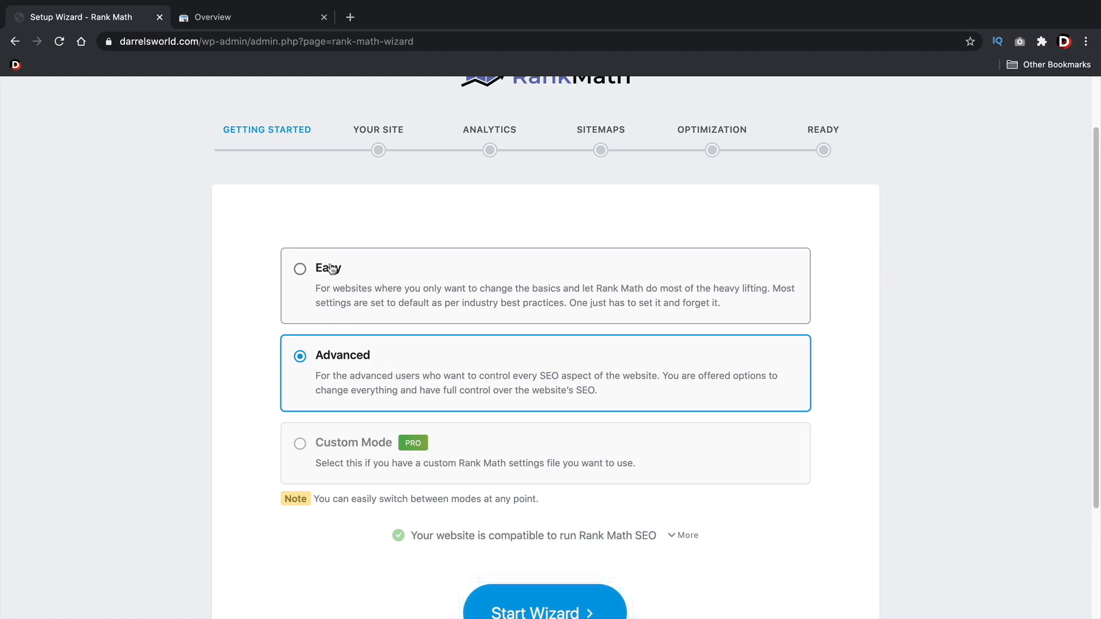
scroll(373, 317, down, 1)
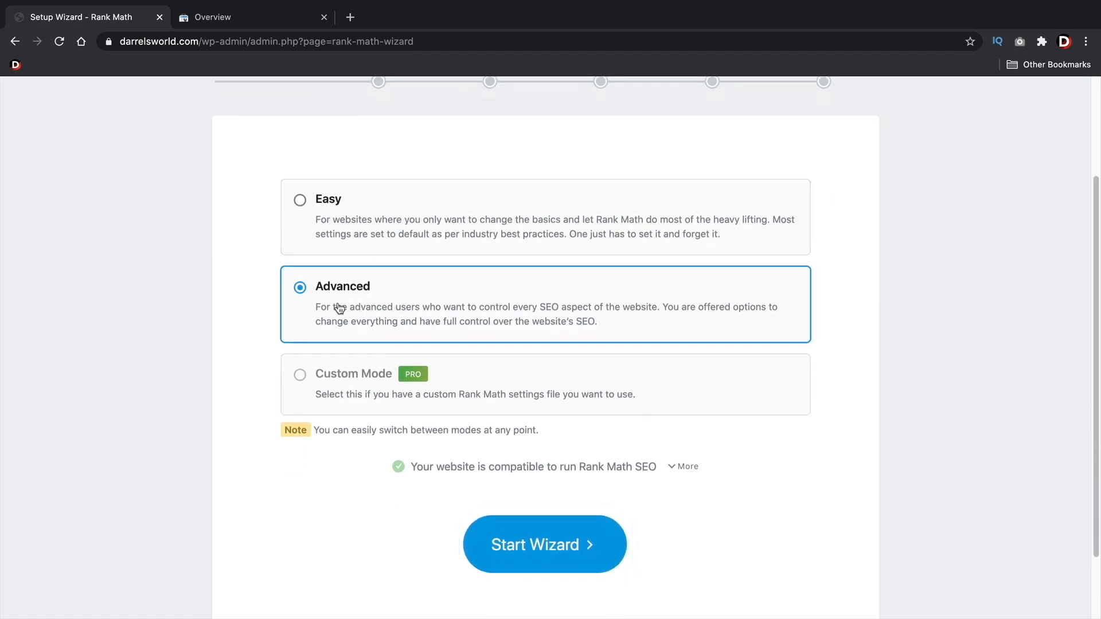
click(544, 548)
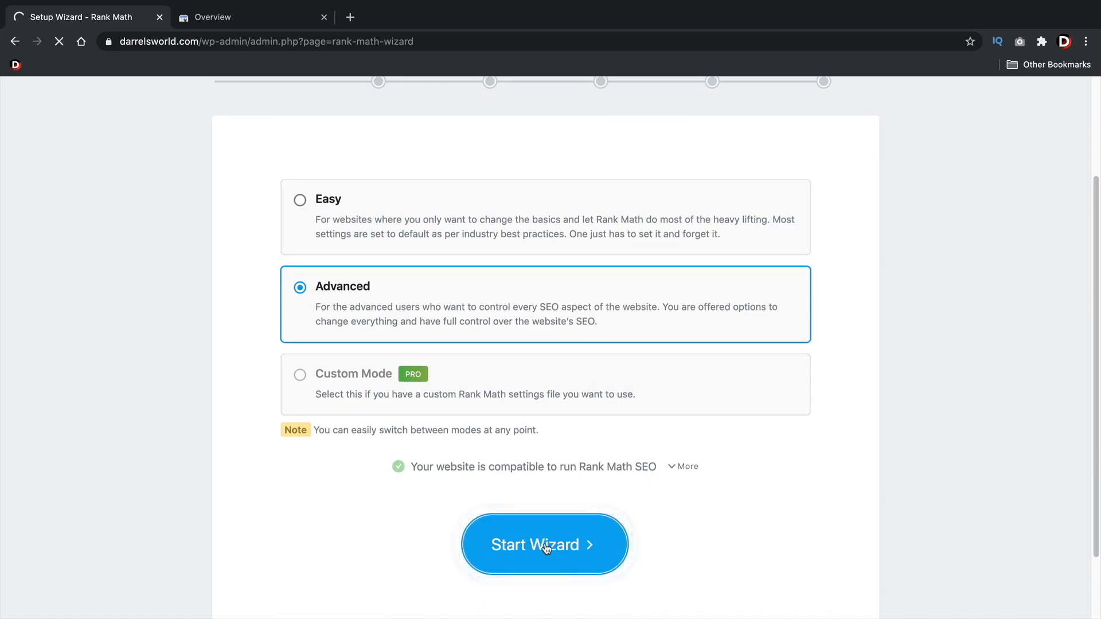
Set the website type to Small Business Site and the business type to Professional Service
scroll(573, 413, down, 1)
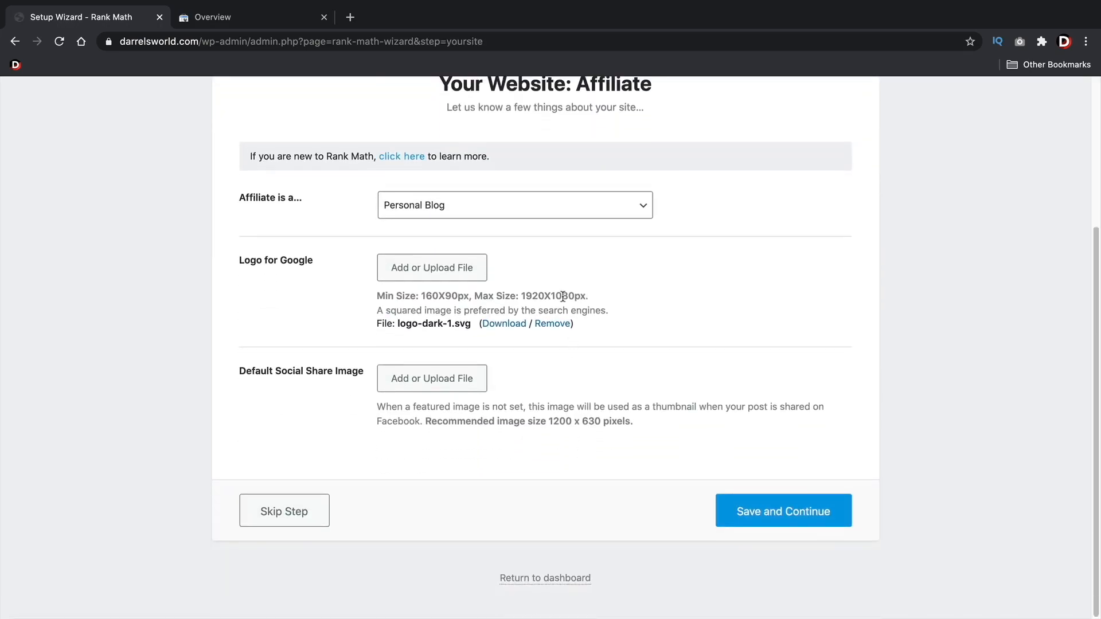
click(541, 210)
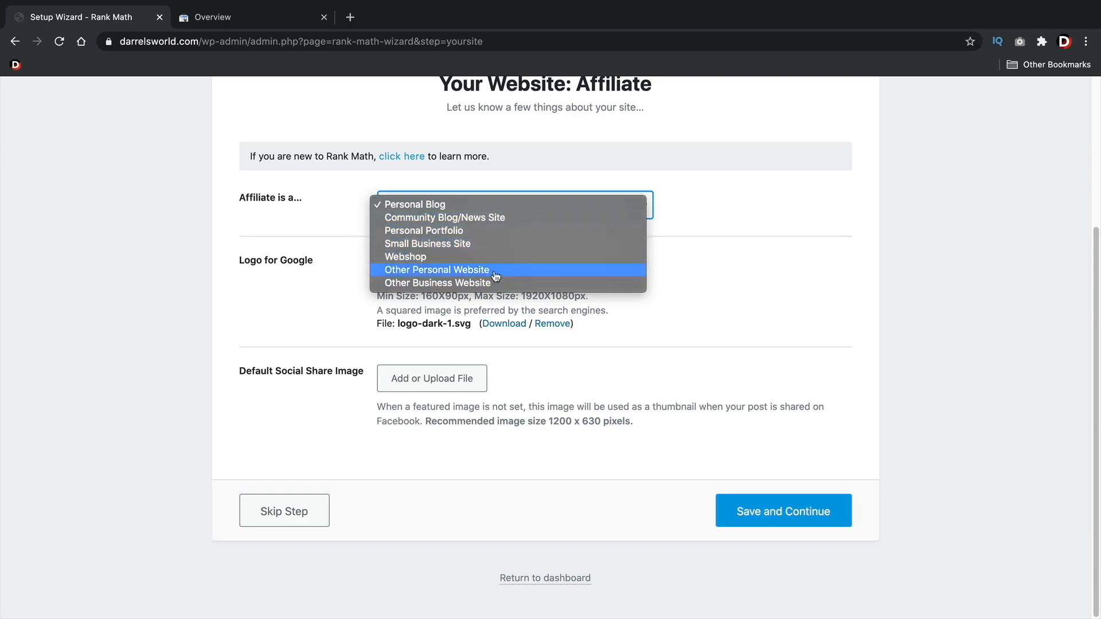
click(431, 244)
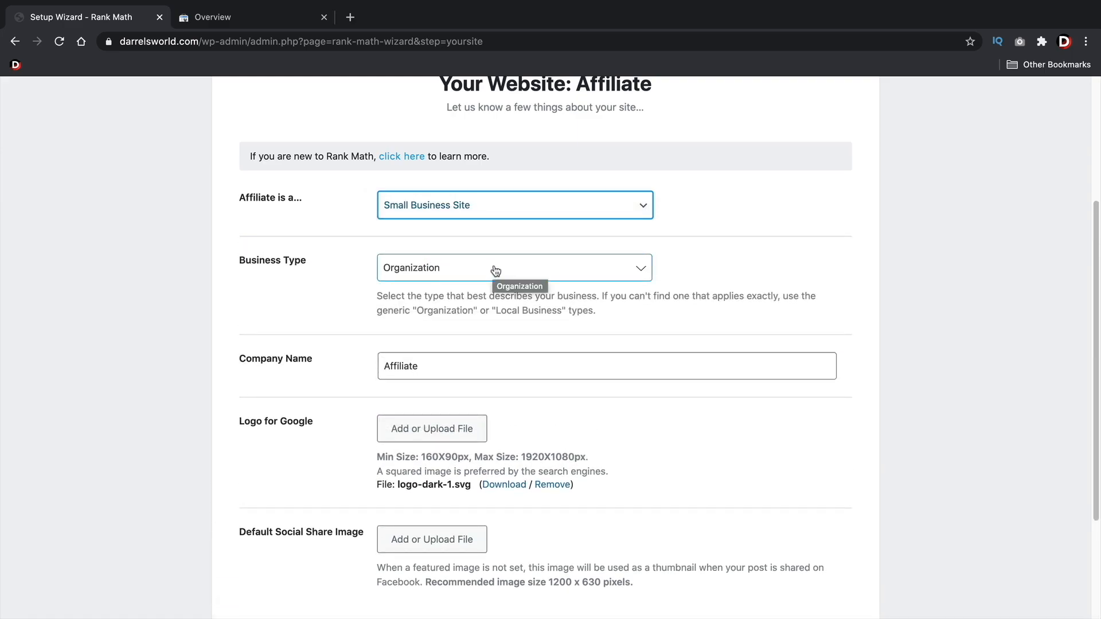
click(495, 271)
text(pro)
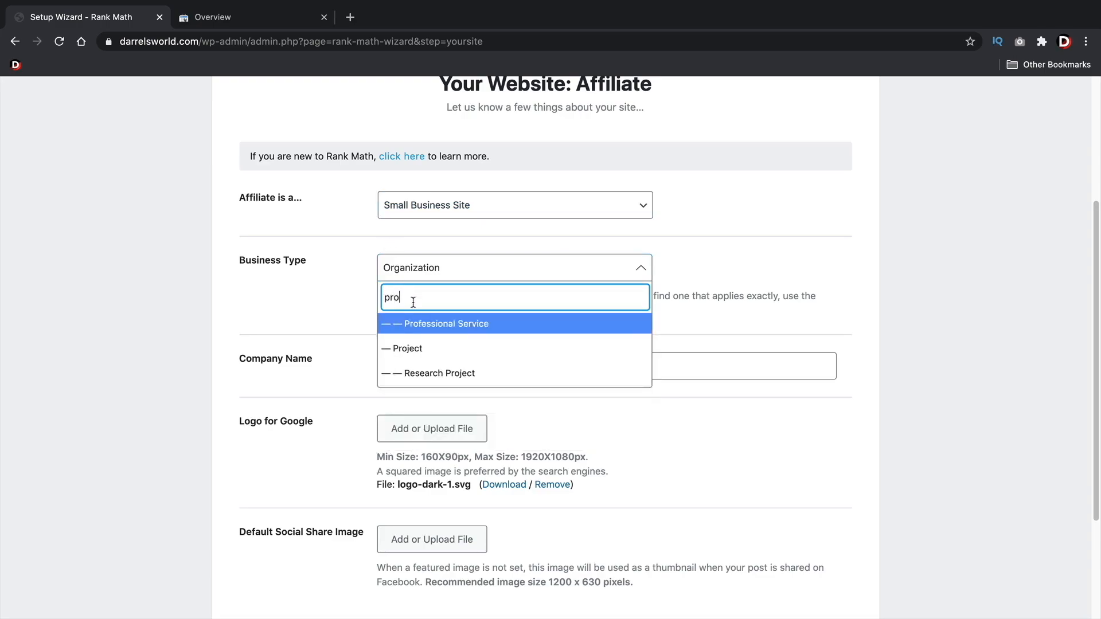
click(422, 326)
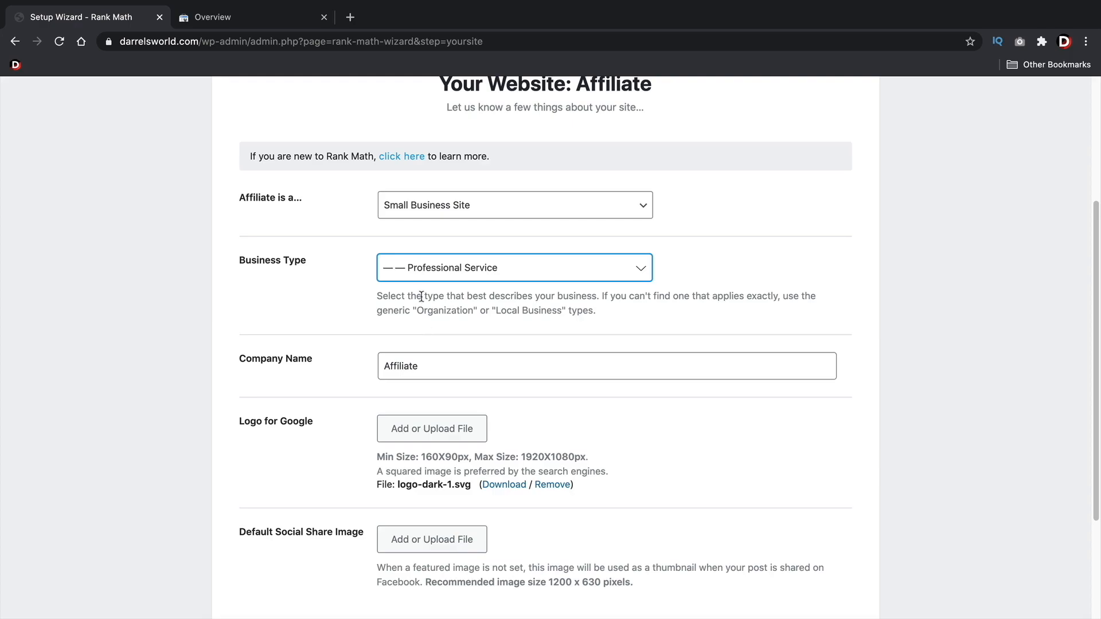
Replace the company name with Pattywack
scroll(422, 296, down, 2)
click(410, 297)
double_click(410, 297)
text(Pattywack)
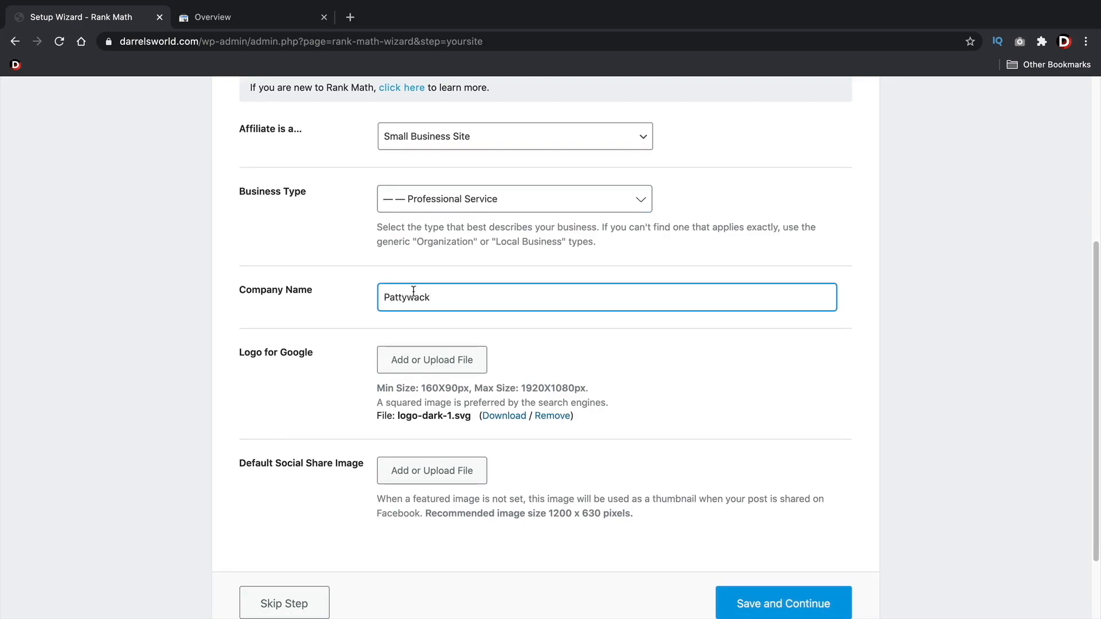
scroll(423, 289, down, 2)
key(Tab)
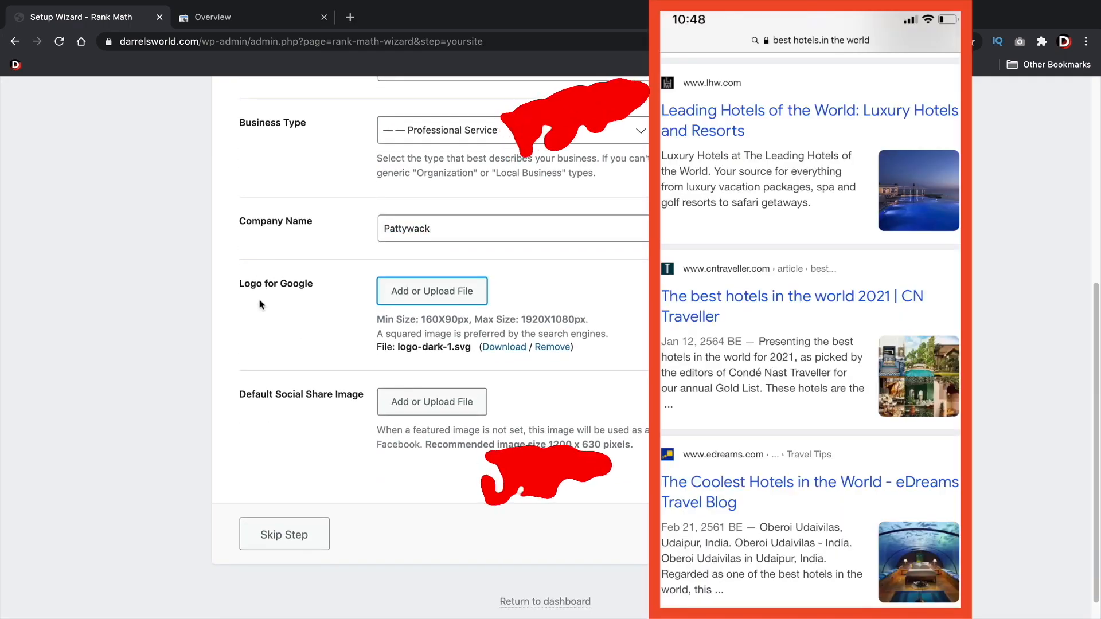
Use the star emblem logo-footer.svg from the media library as the logo for Google
drag(237, 284, 313, 292)
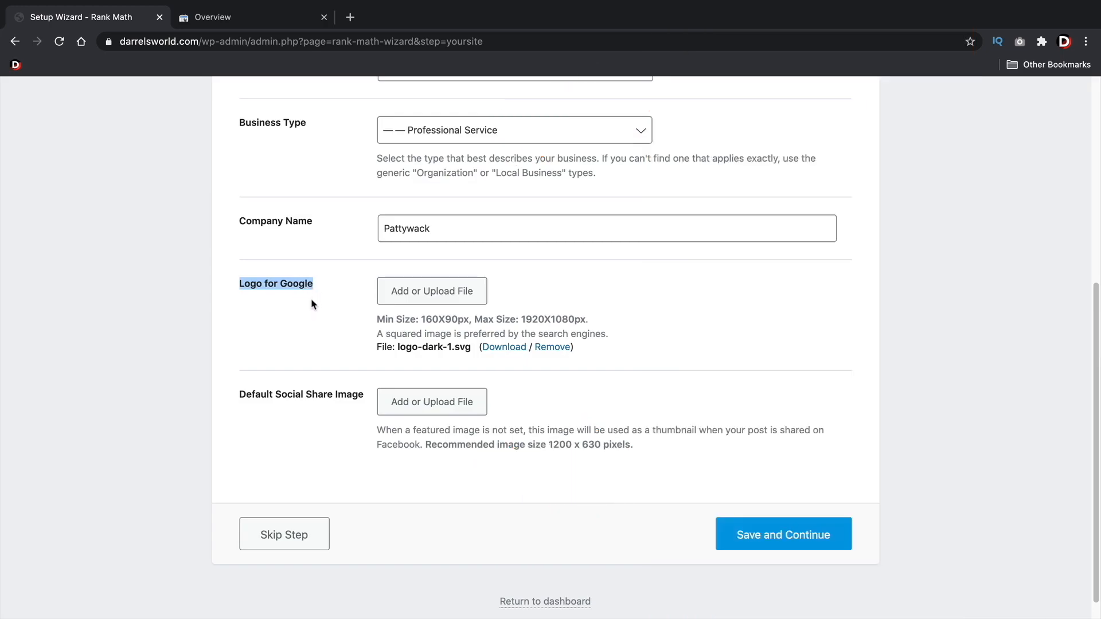
click(401, 292)
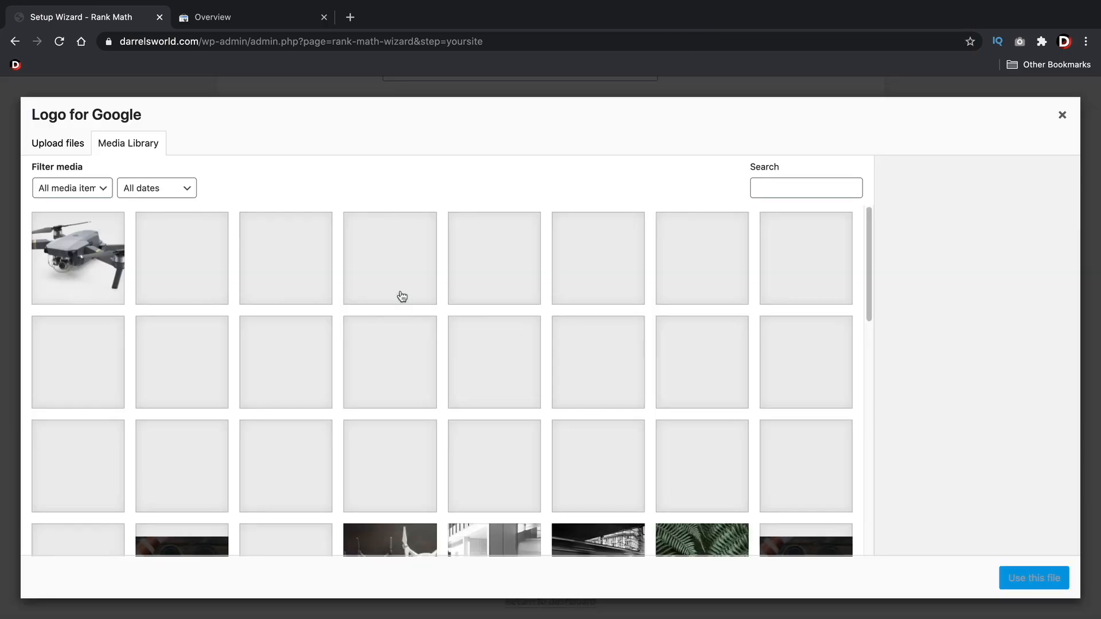
scroll(646, 395, down, 10)
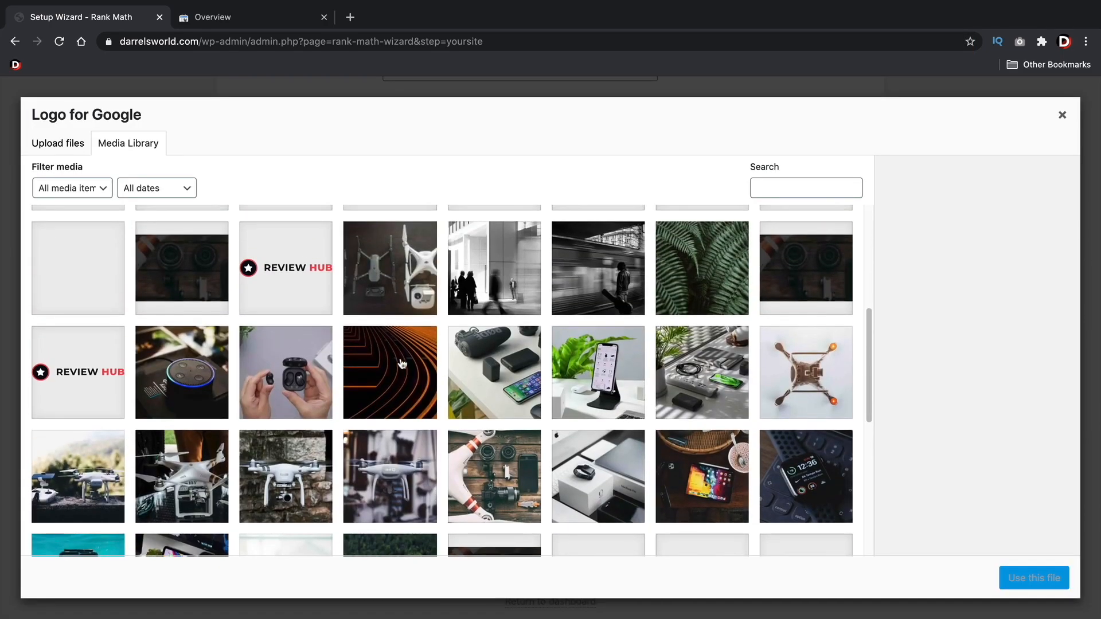
scroll(317, 367, down, 7)
click(317, 367)
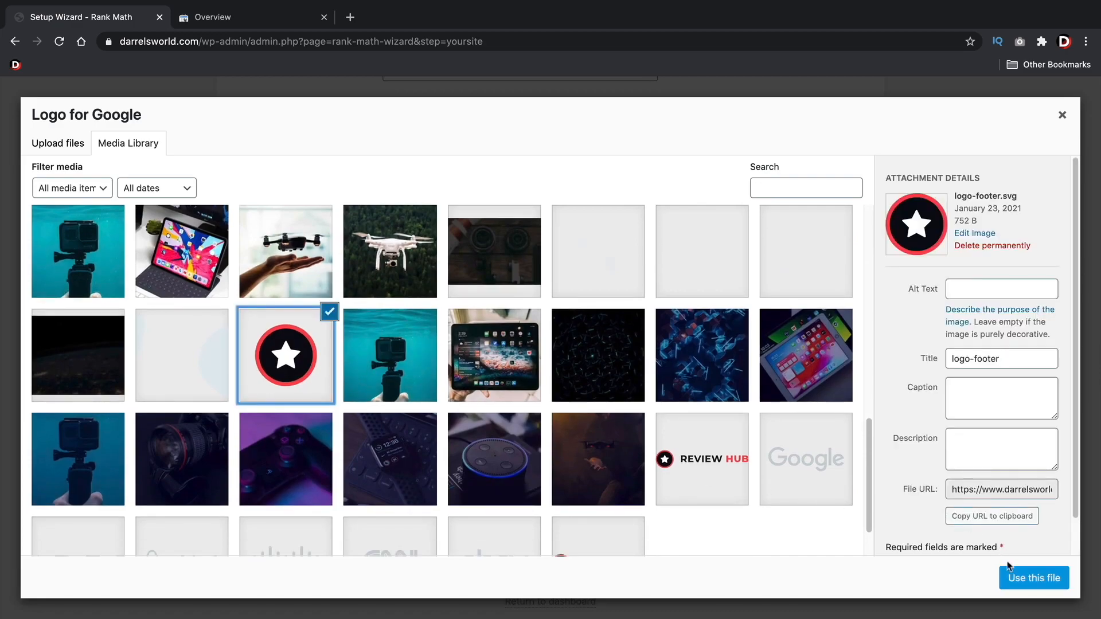
click(1032, 578)
Set the dark-text Review Hub logo from the media library as the default social share image
scroll(679, 407, down, 5)
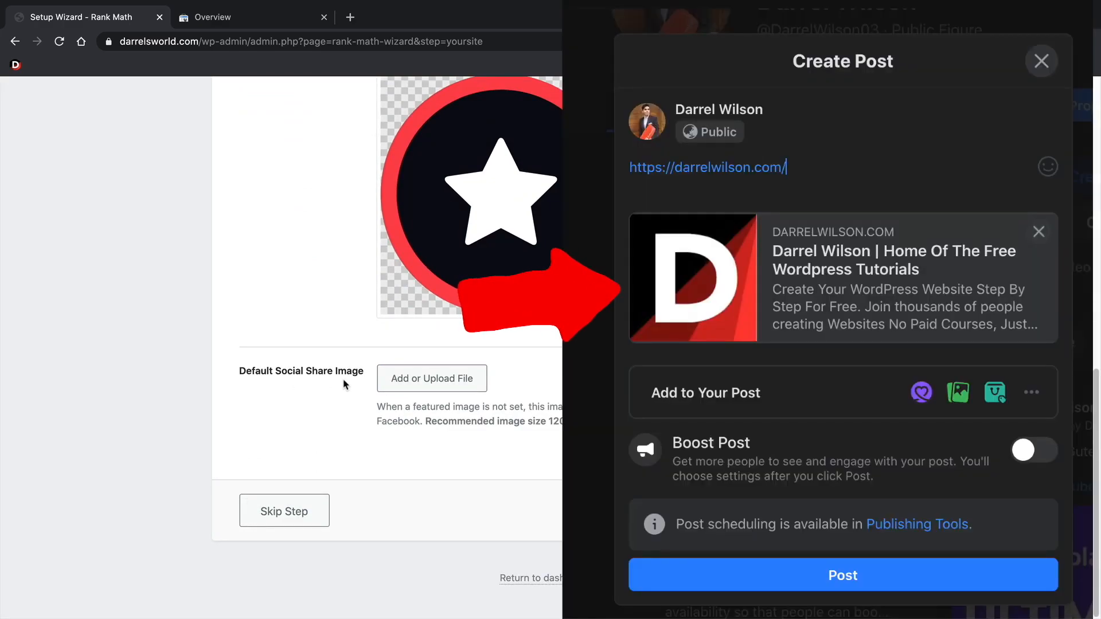
click(419, 379)
scroll(432, 379, down, 5)
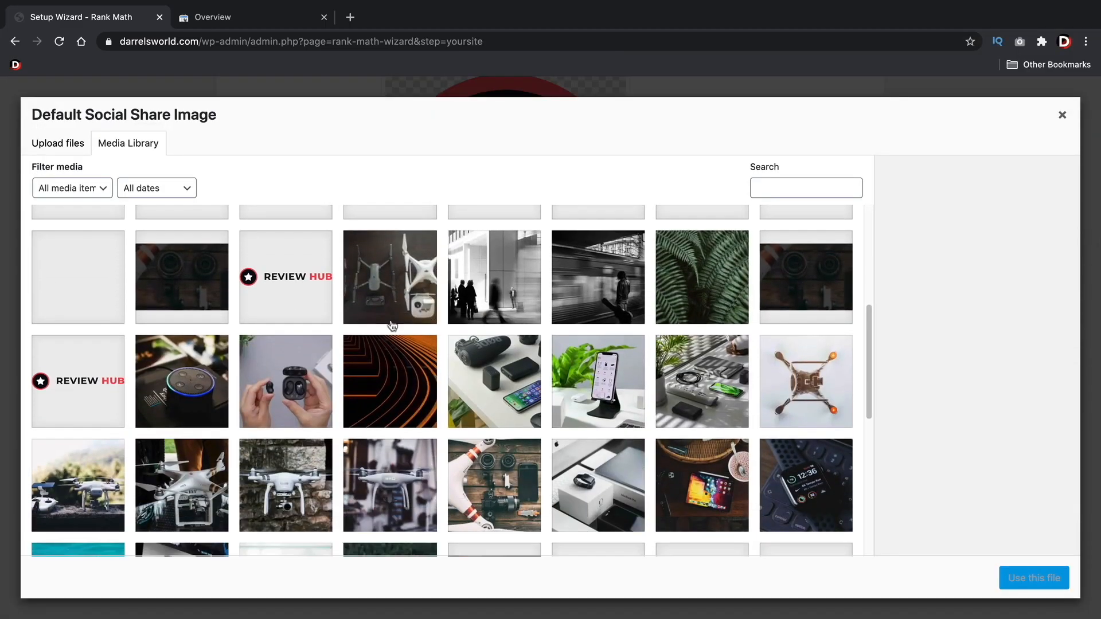
click(281, 278)
click(1032, 578)
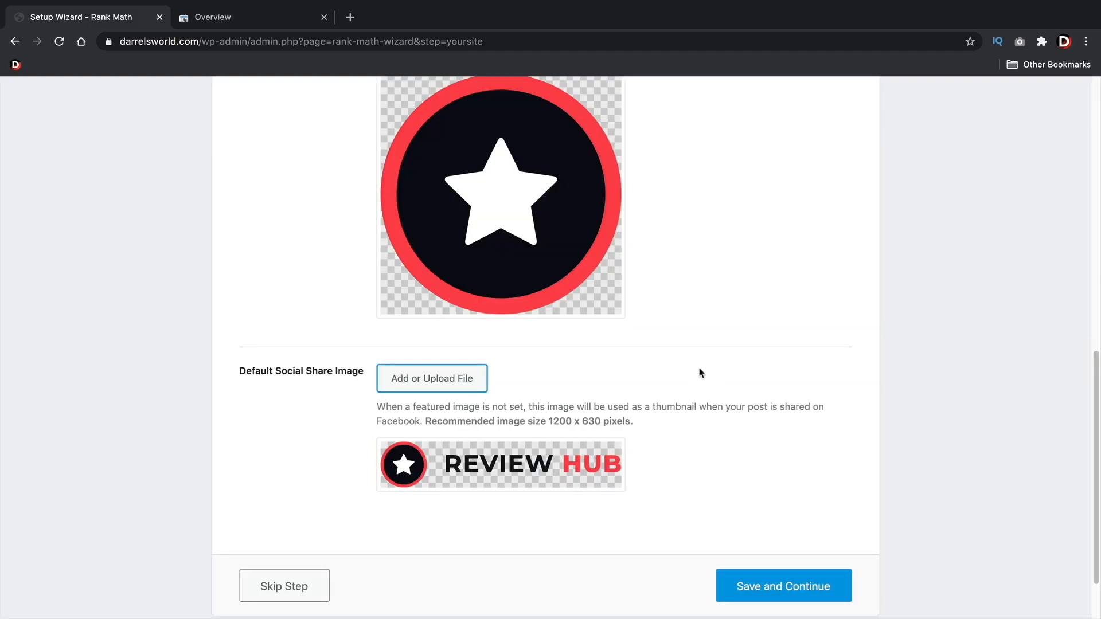
Save the site details and skip connecting a Rank Math account for Google services
scroll(705, 346, down, 2)
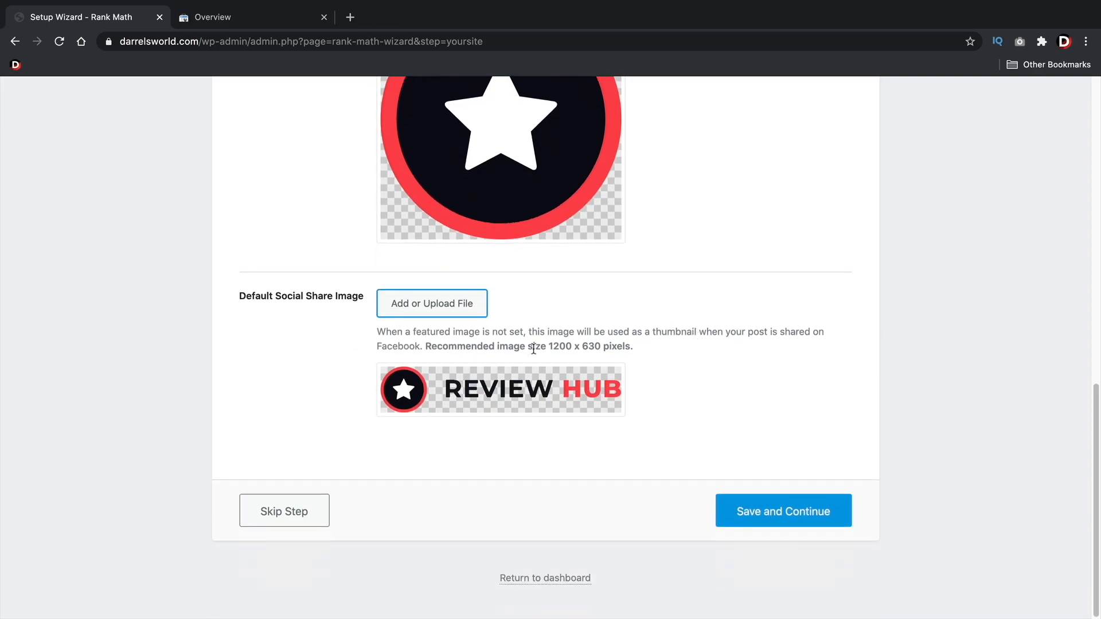
click(785, 516)
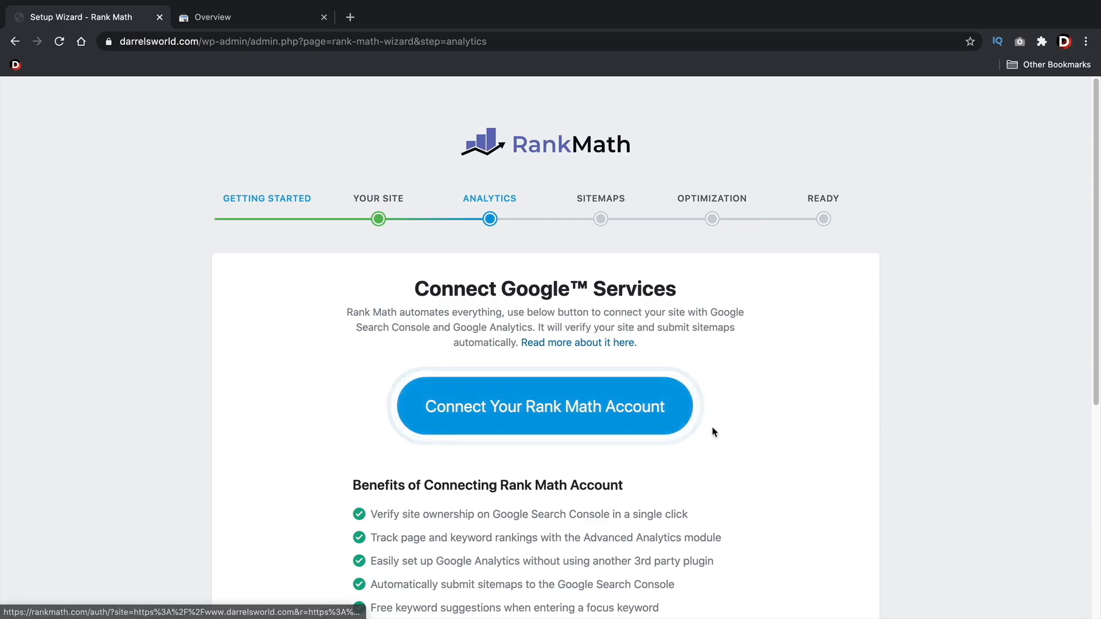
scroll(635, 442, down, 6)
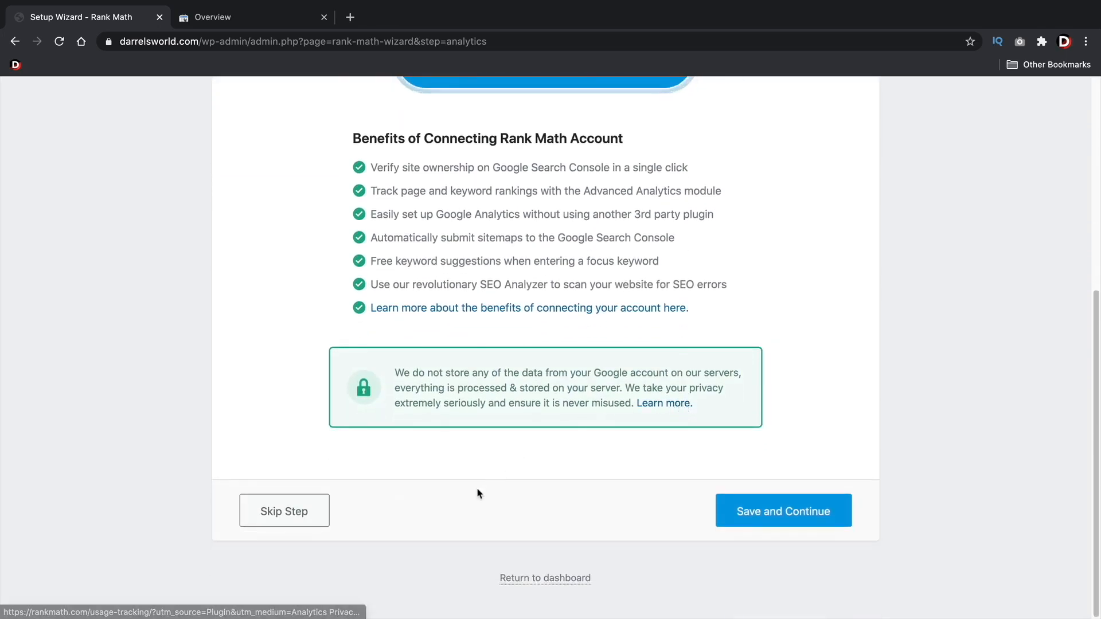
click(282, 516)
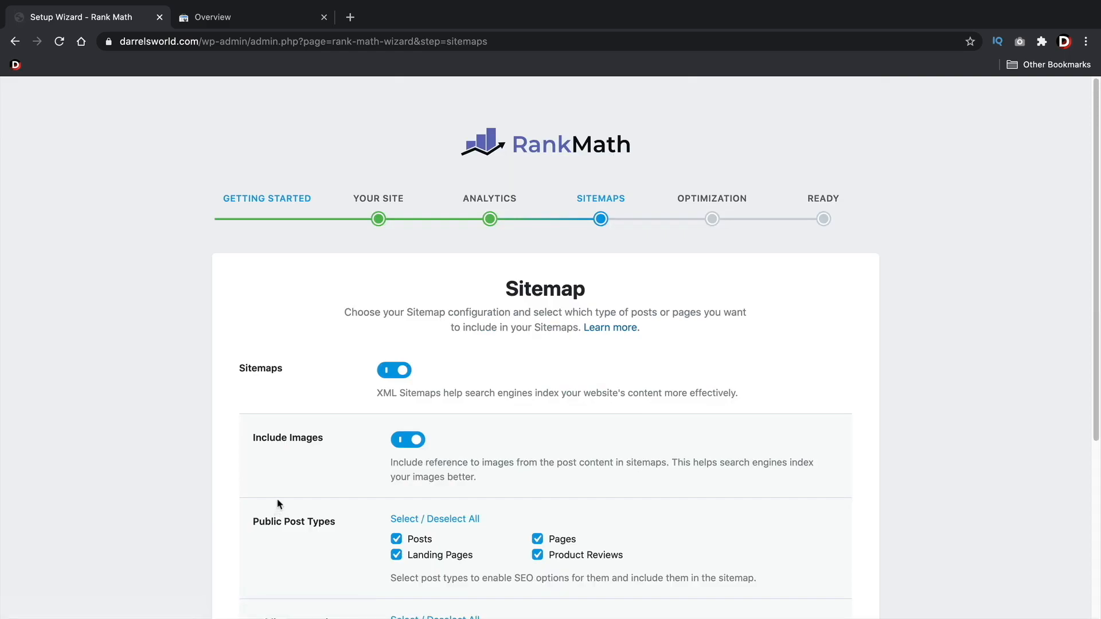
Include the unselected Categories taxonomy in the sitemap and save the sitemap settings
scroll(282, 483, down, 1)
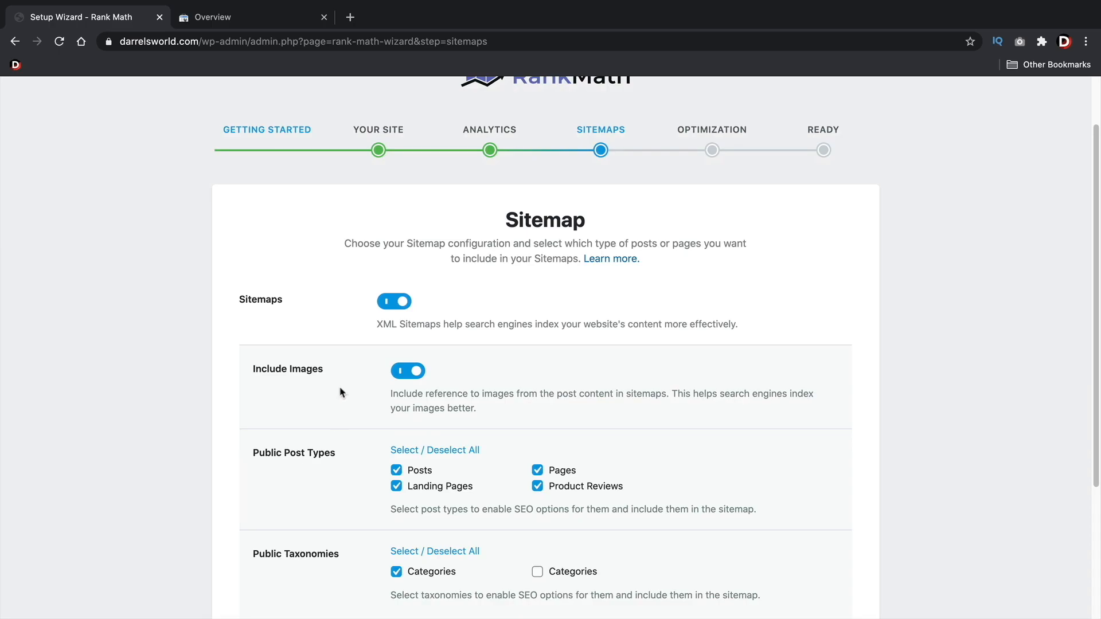
scroll(407, 307, down, 2)
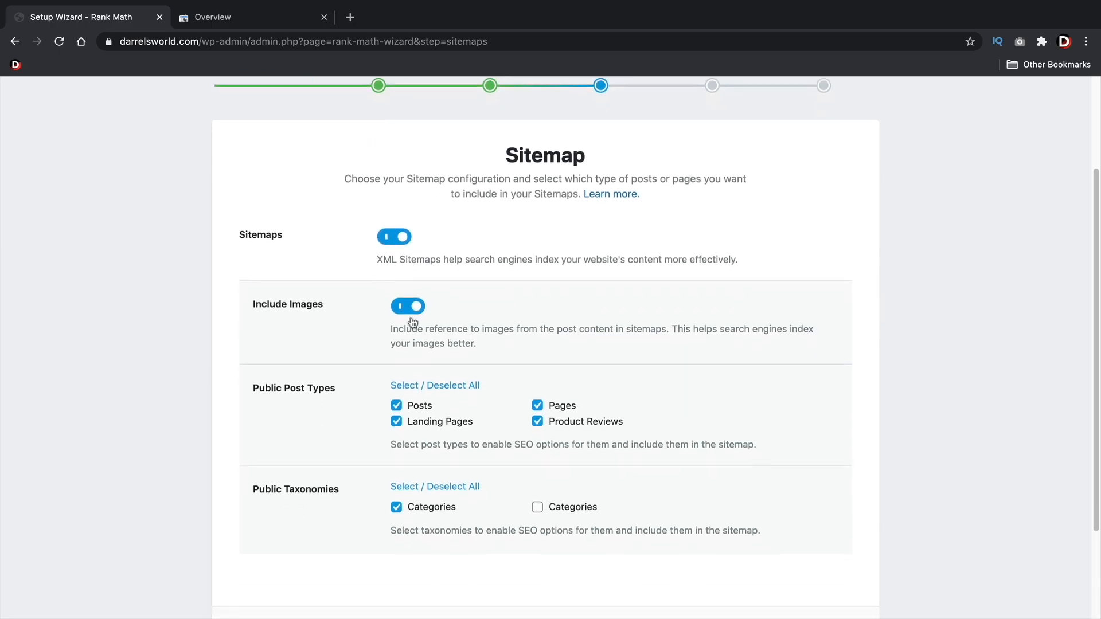
scroll(406, 308, down, 2)
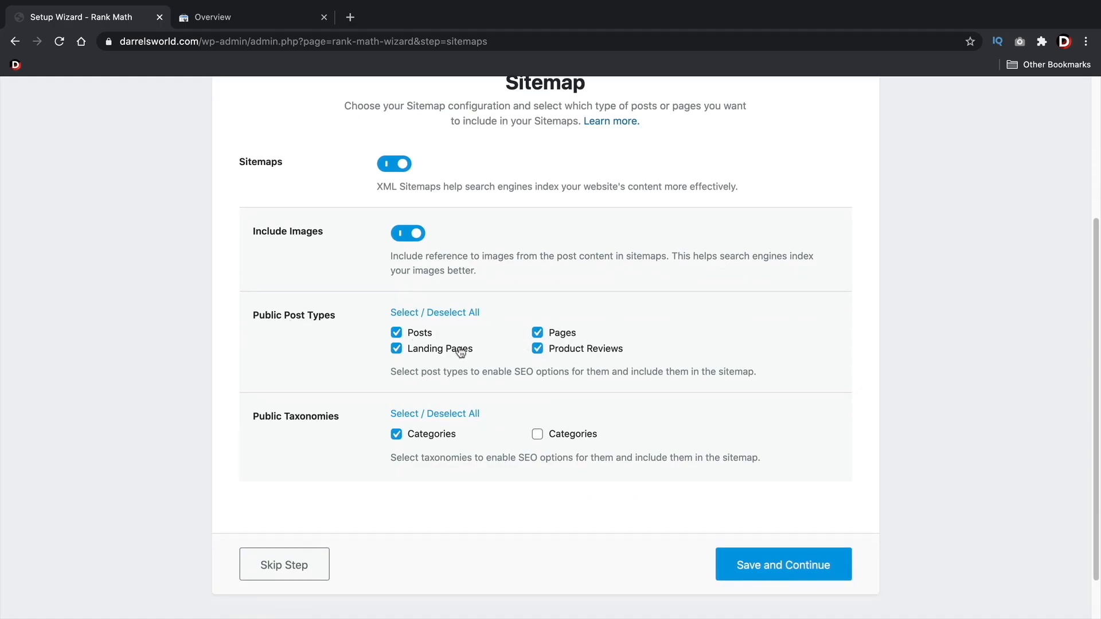
scroll(165, 374, down, 1)
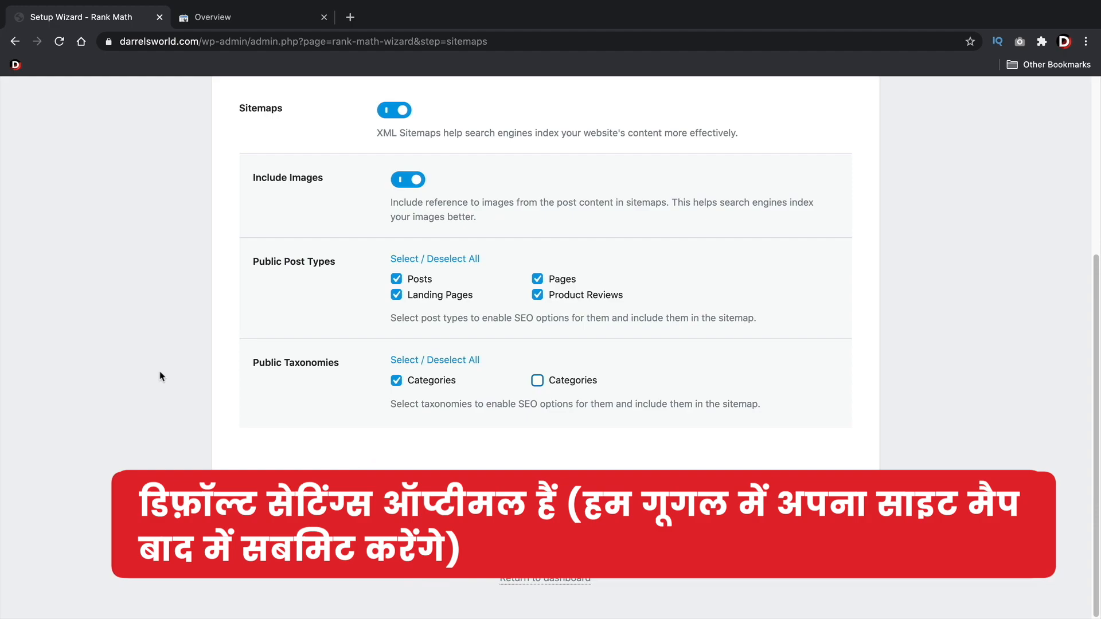
click(537, 381)
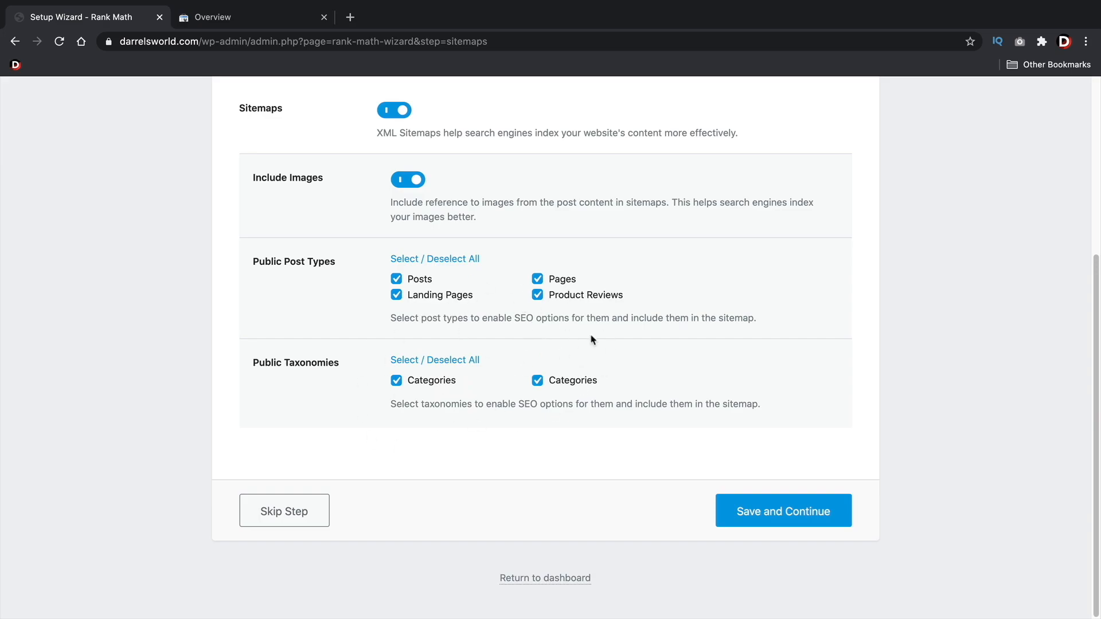
click(786, 513)
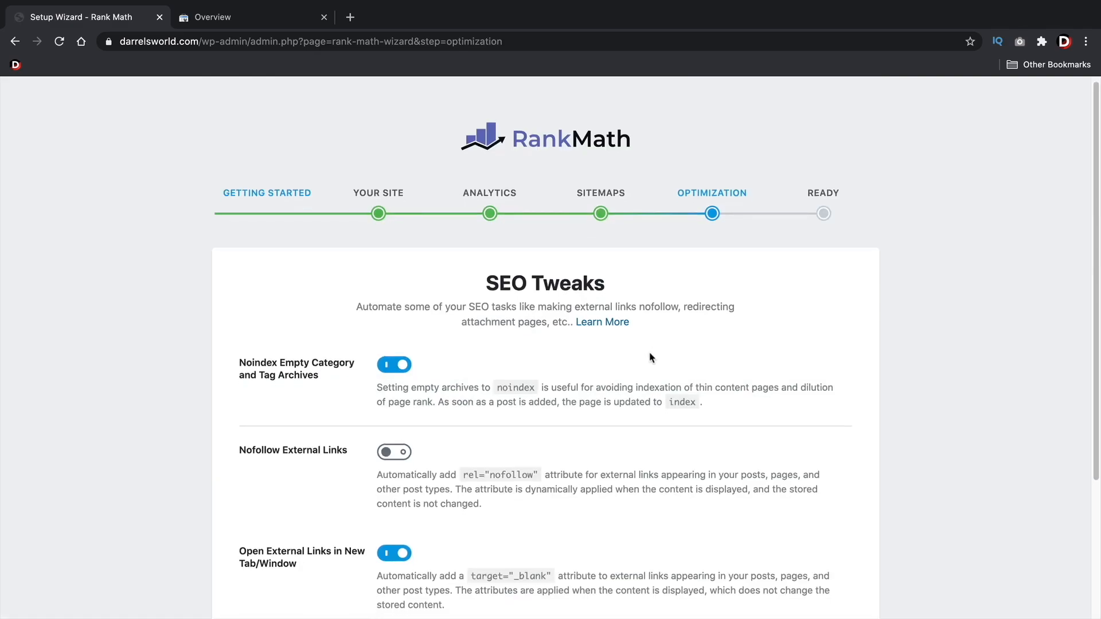
Keep external links opening in a new tab or window and save the SEO tweaks
scroll(660, 347, down, 5)
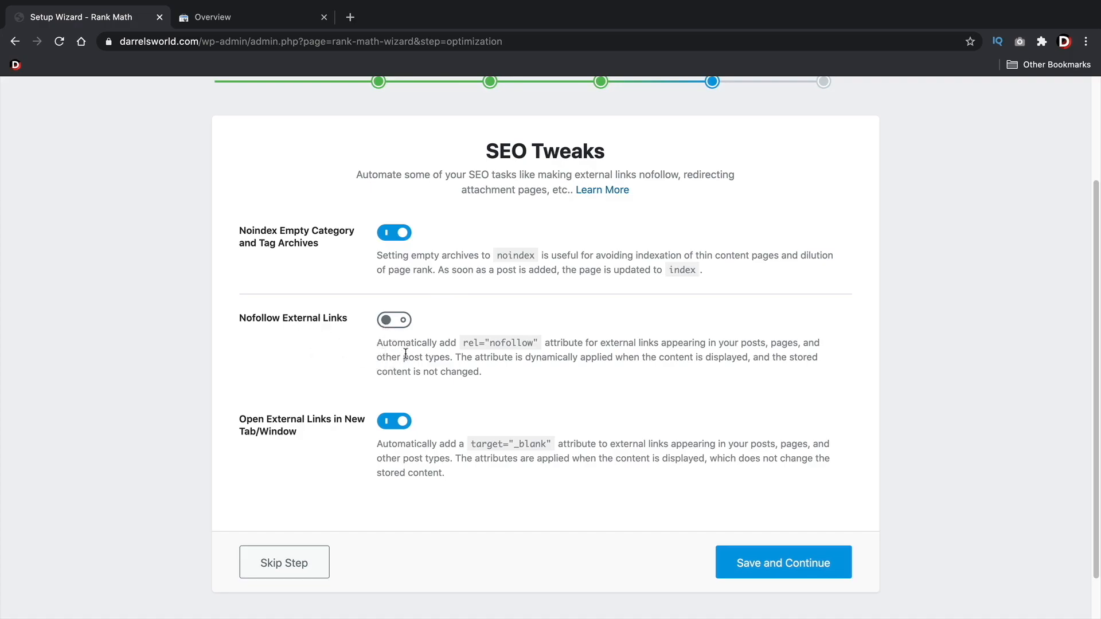
scroll(390, 352, down, 2)
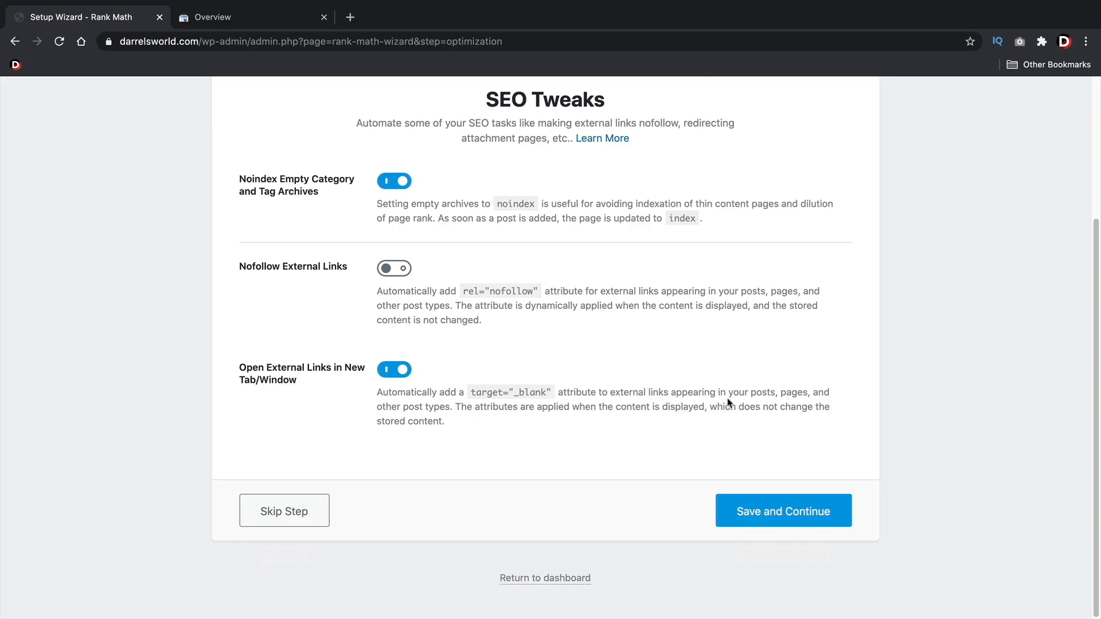
click(272, 19)
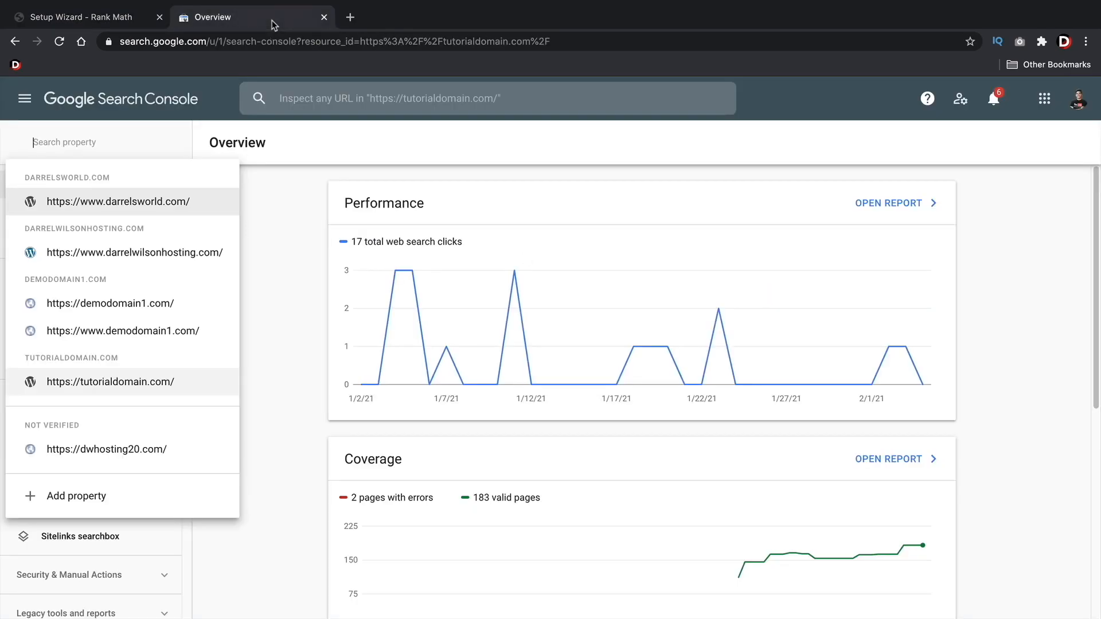
click(121, 25)
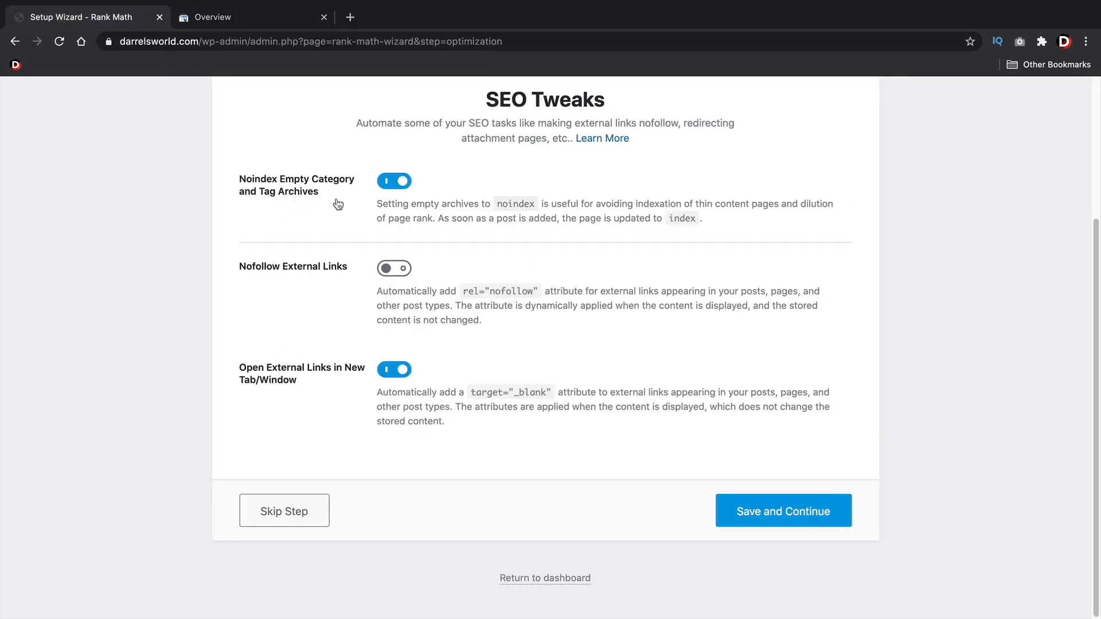
click(400, 373)
click(399, 375)
click(751, 512)
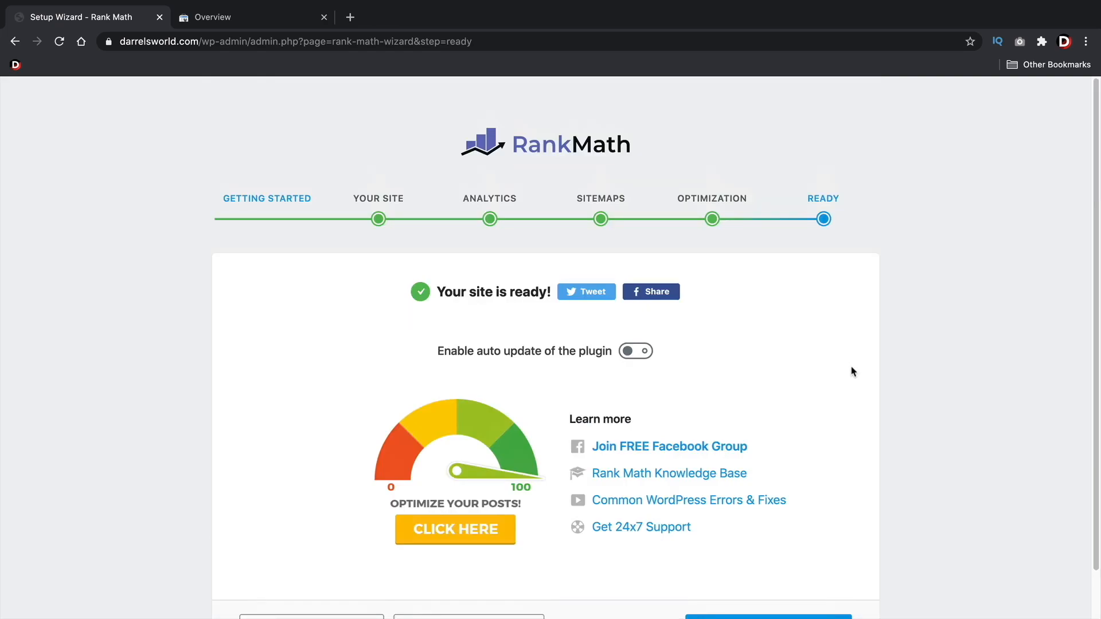
Open the advanced setup and grant the Editor role Titles & Meta Settings, General Settings, 404 Monitor Log, Redirections and Sitemap Settings
scroll(858, 368, down, 1)
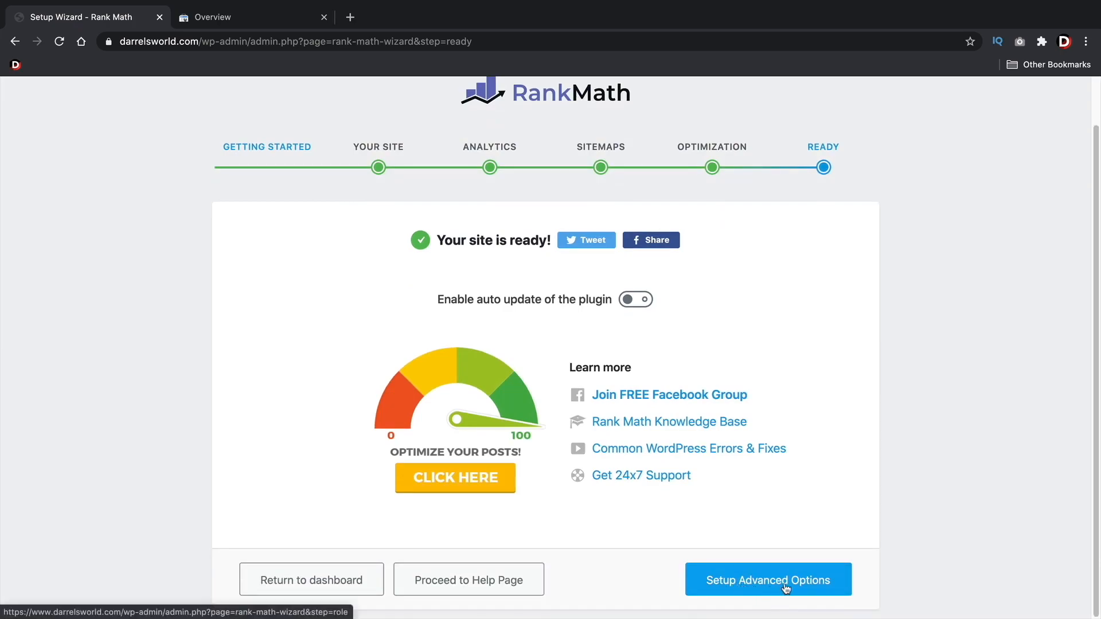
click(759, 584)
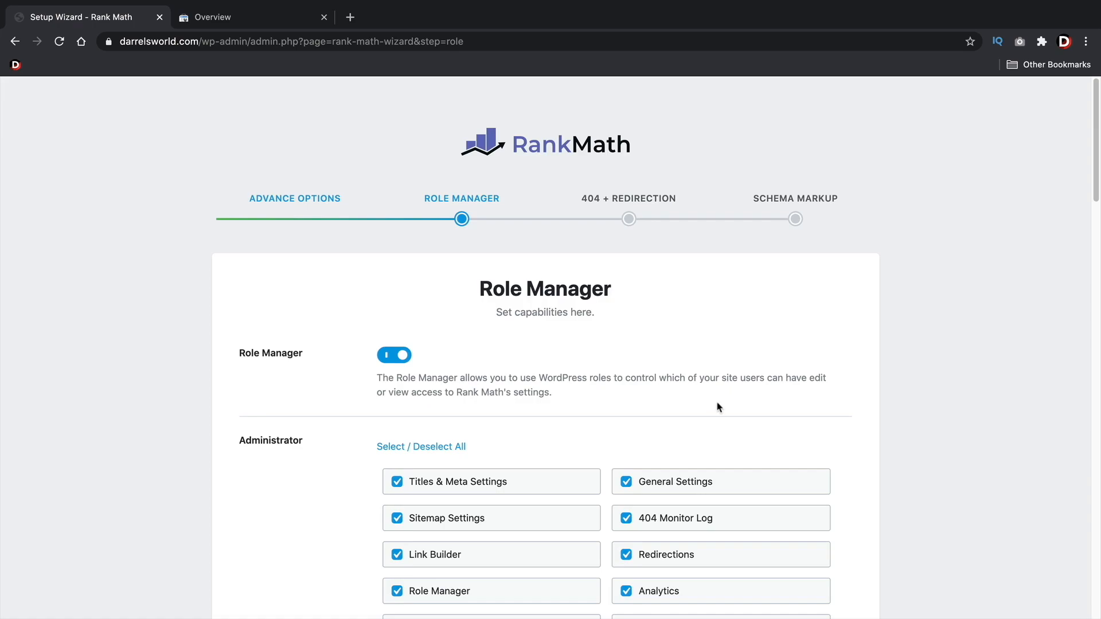
scroll(719, 406, down, 4)
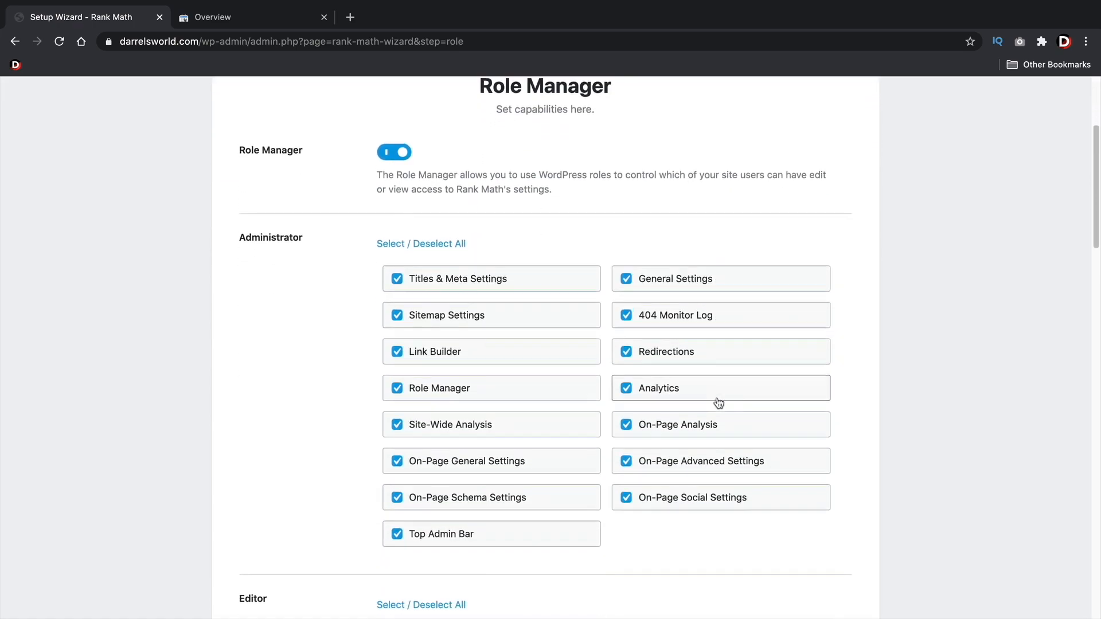
scroll(718, 403, down, 5)
scroll(717, 400, down, 3)
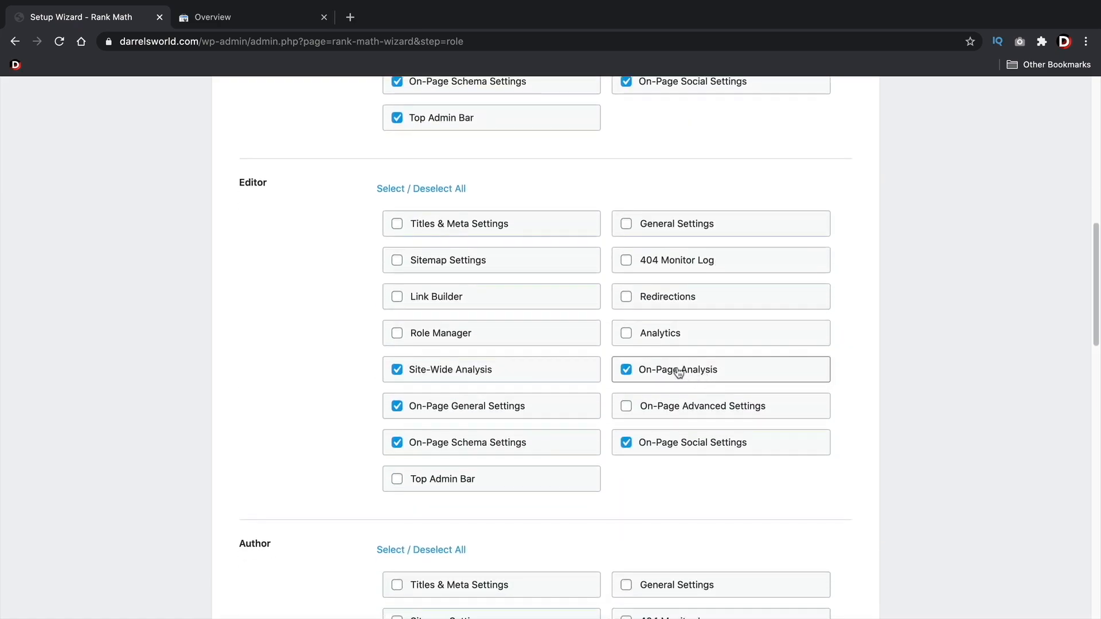
click(413, 228)
click(640, 232)
click(642, 261)
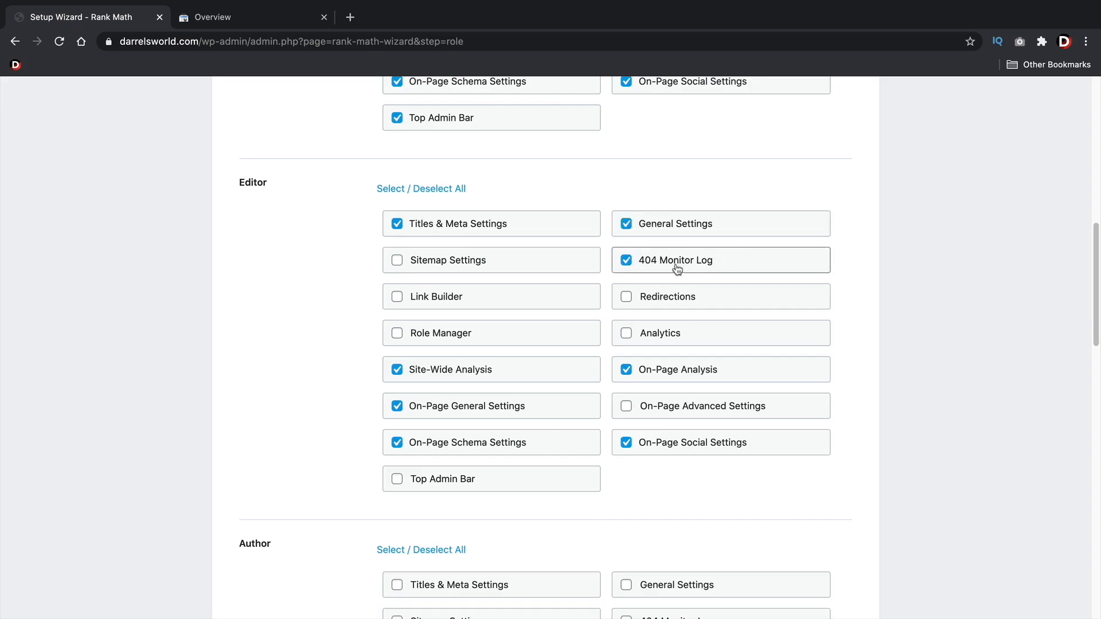
click(654, 301)
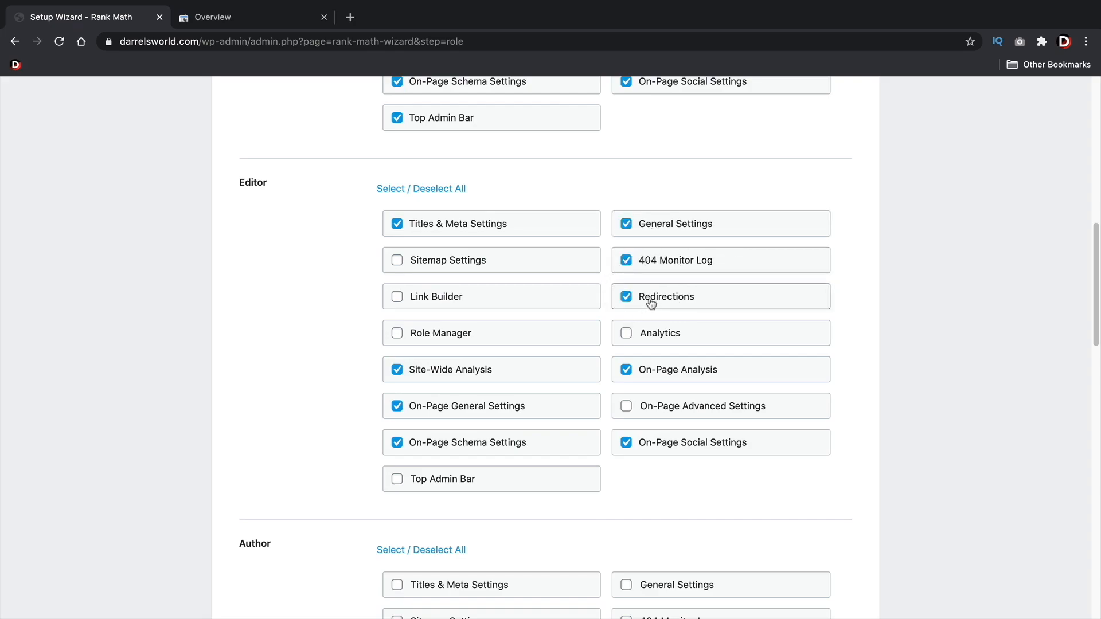
click(465, 261)
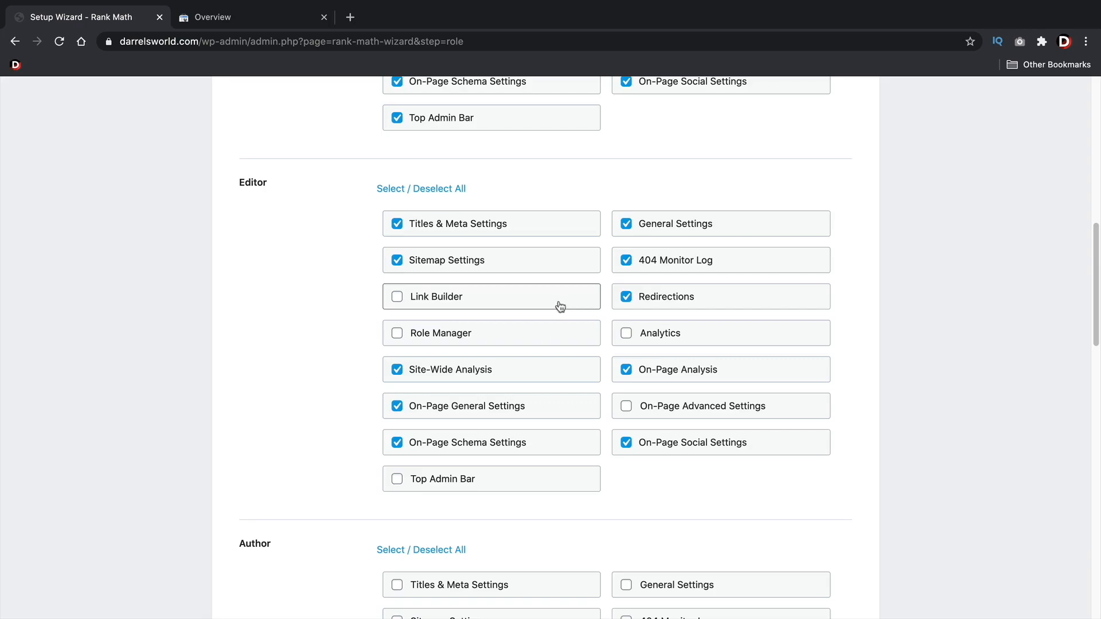
Grant the Author role On-Page Advanced Settings and save the role capabilities
scroll(560, 306, down, 5)
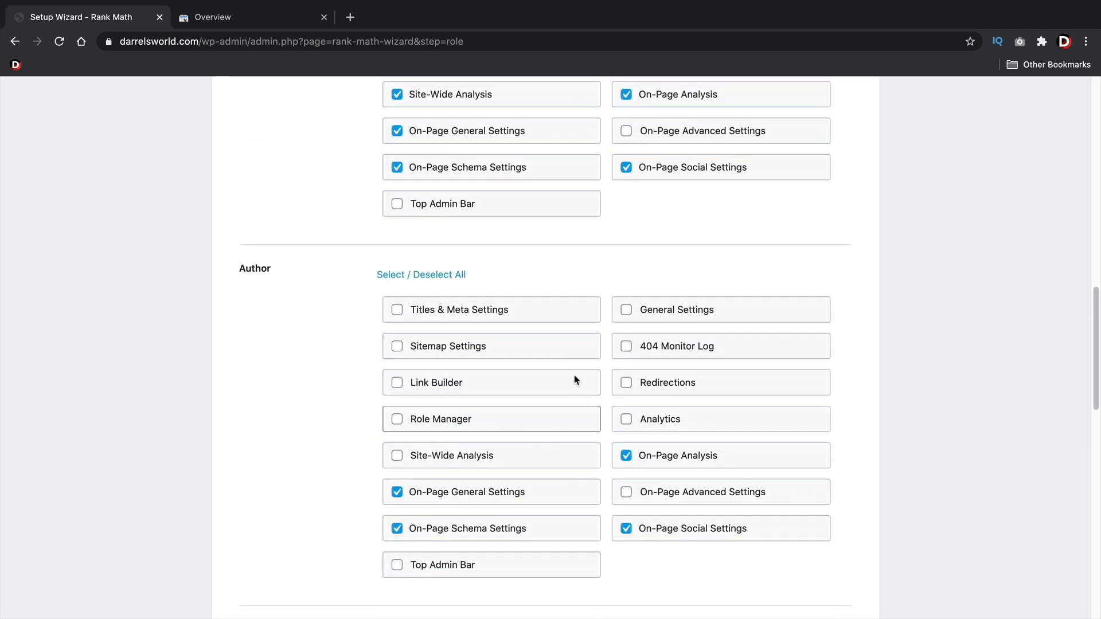
scroll(536, 413, down, 5)
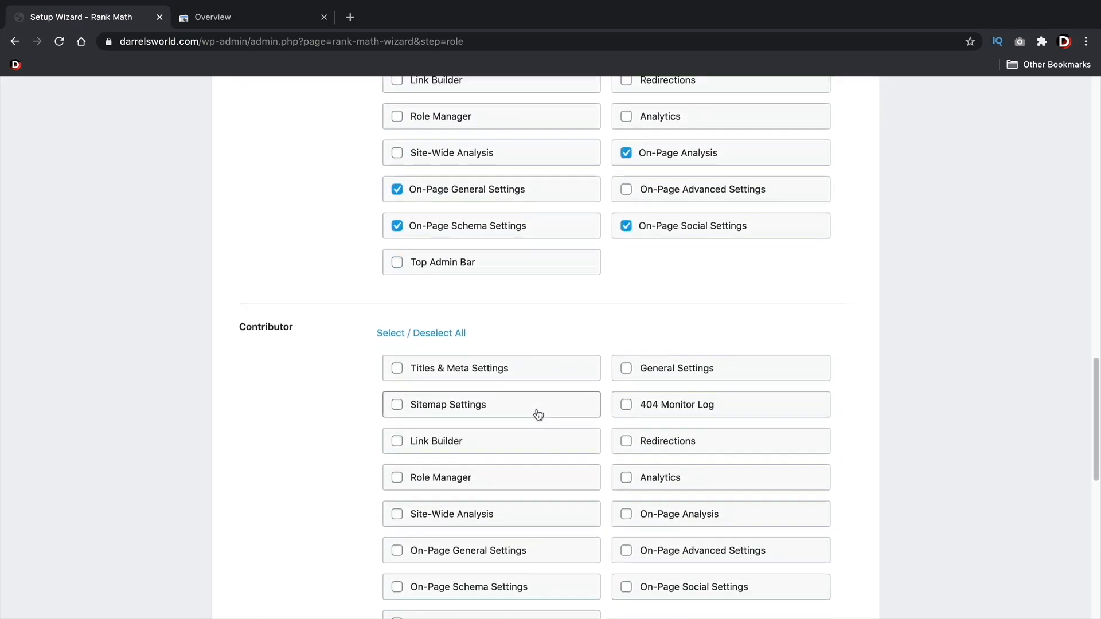
scroll(537, 413, down, 5)
scroll(533, 407, down, 5)
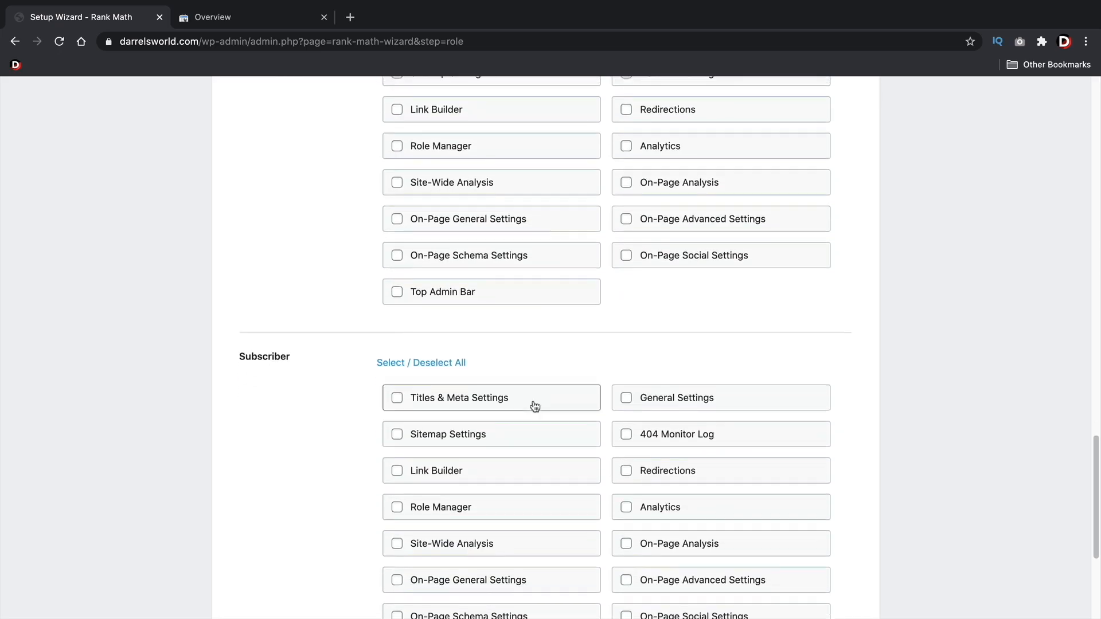
scroll(535, 406, up, 6)
scroll(535, 406, up, 8)
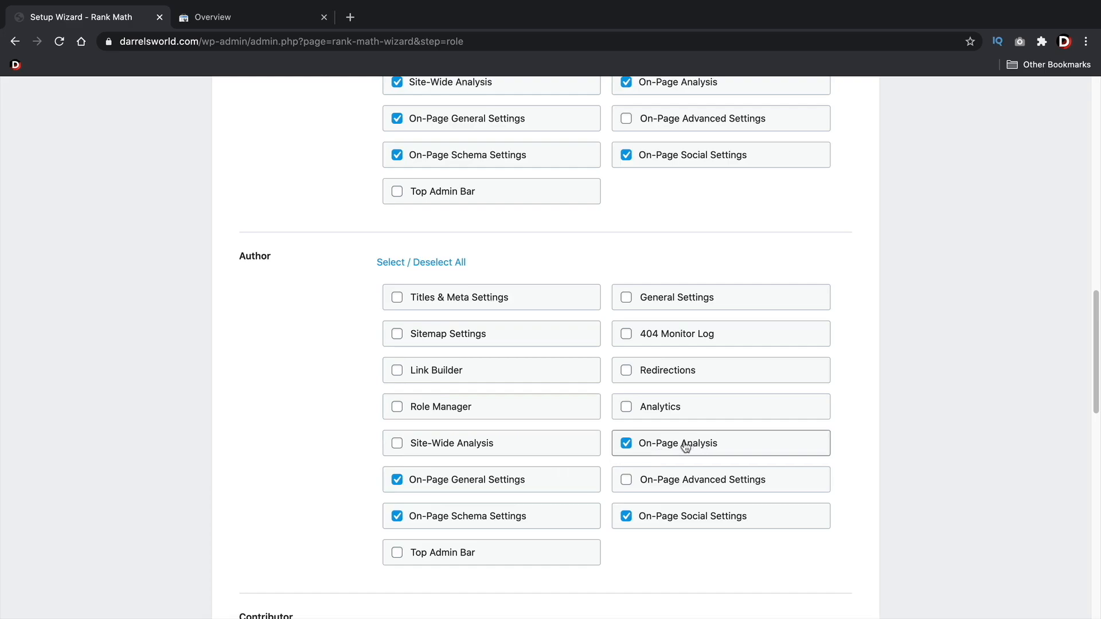
click(670, 486)
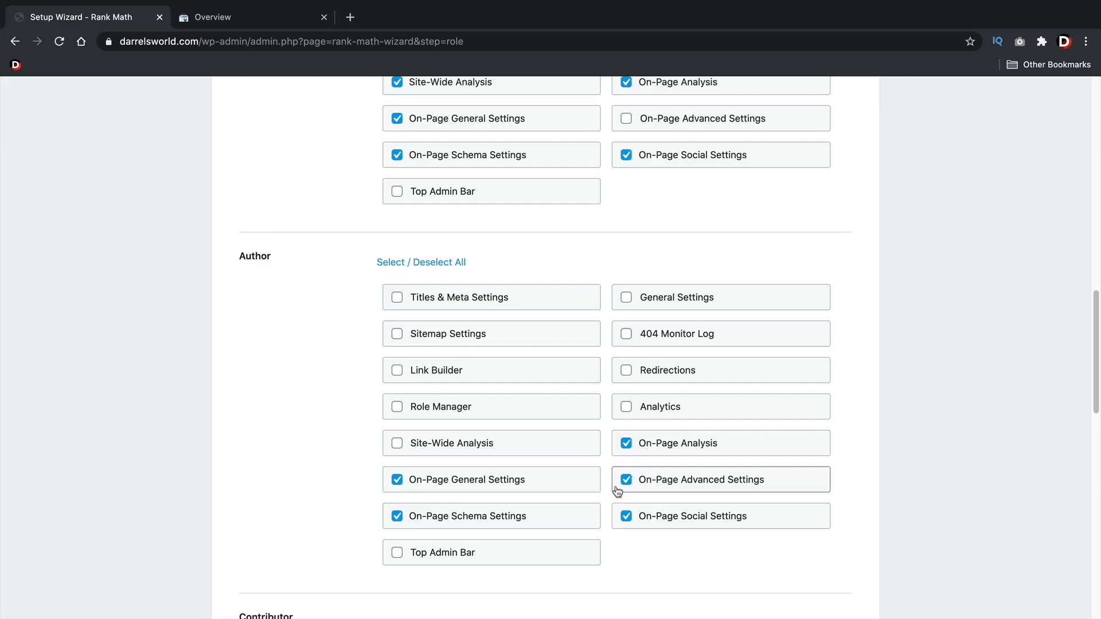
scroll(659, 457, down, 9)
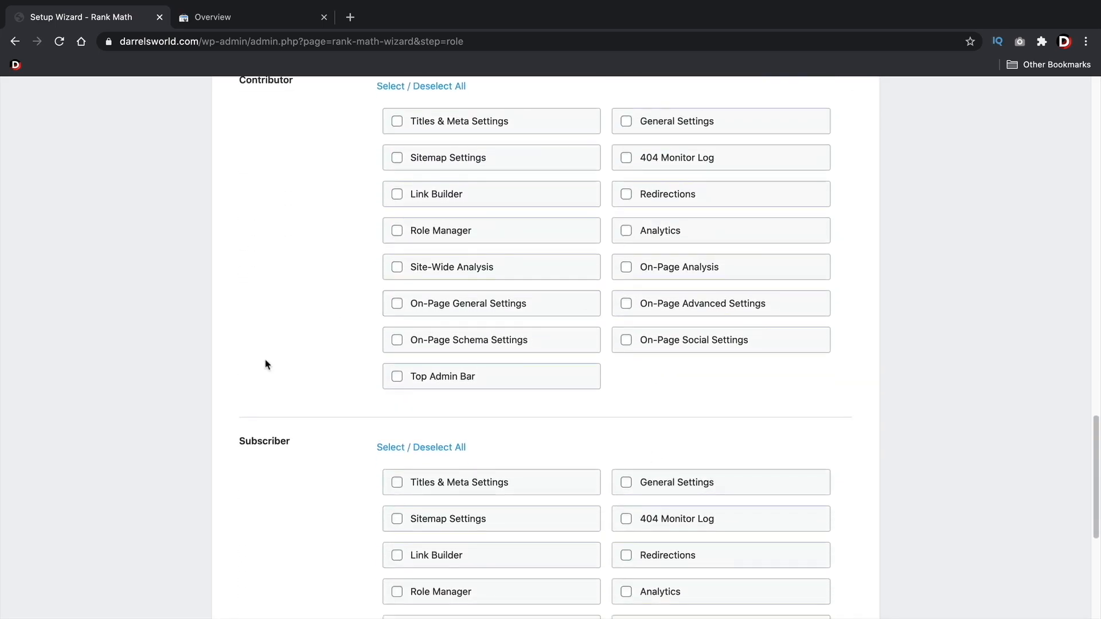
scroll(404, 401, down, 6)
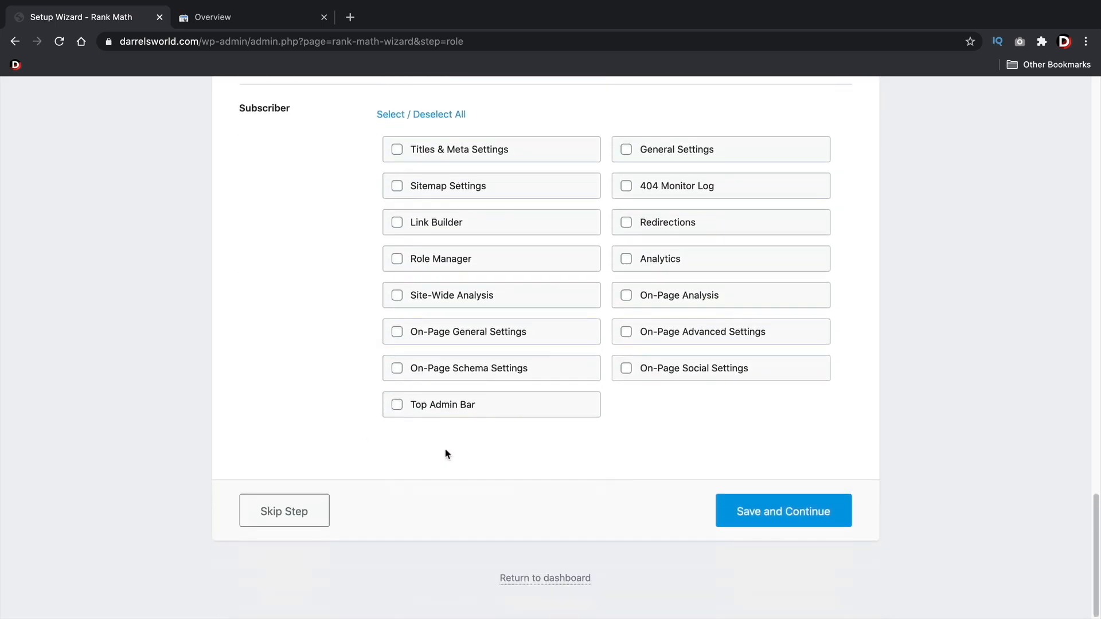
click(764, 514)
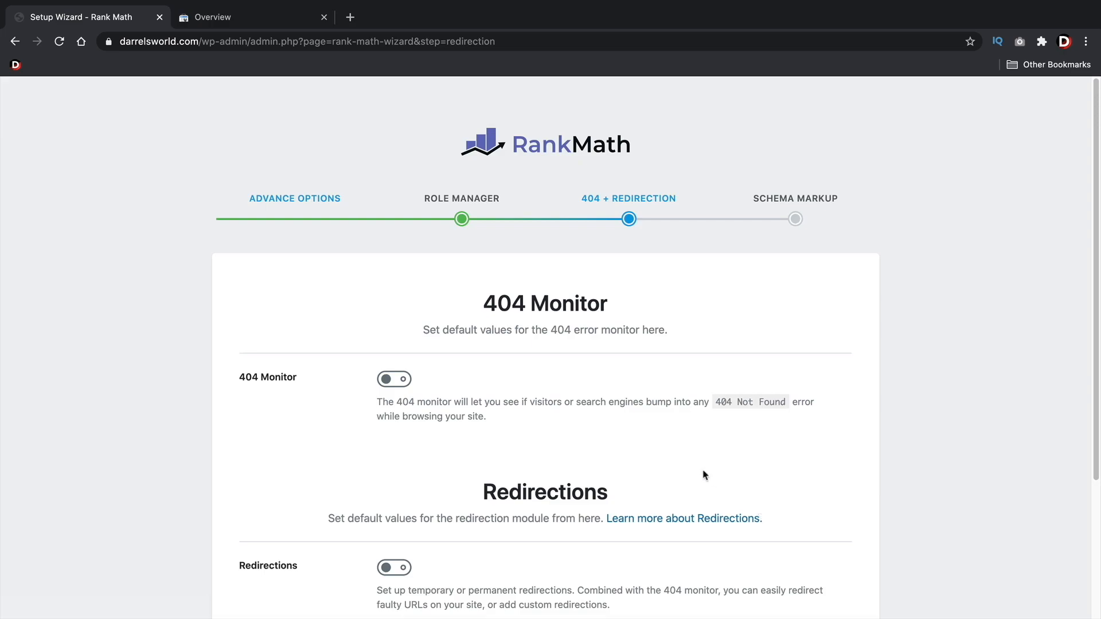
Enable the 404 Monitor and the Redirections module, and save both settings
click(390, 384)
drag(699, 402, 798, 405)
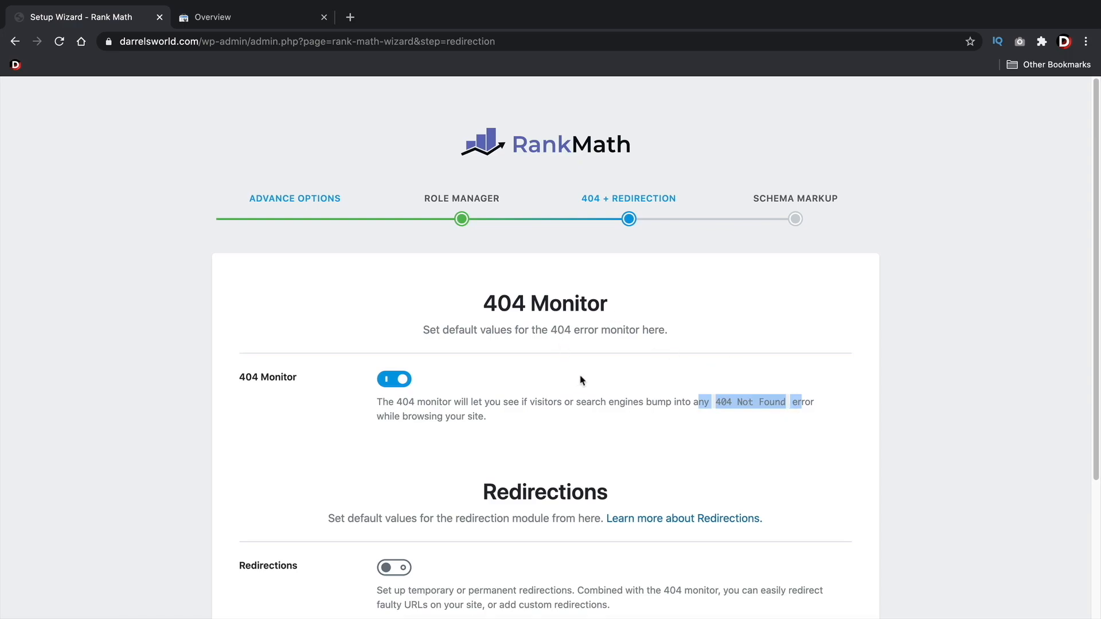
scroll(590, 367, down, 2)
scroll(593, 360, down, 3)
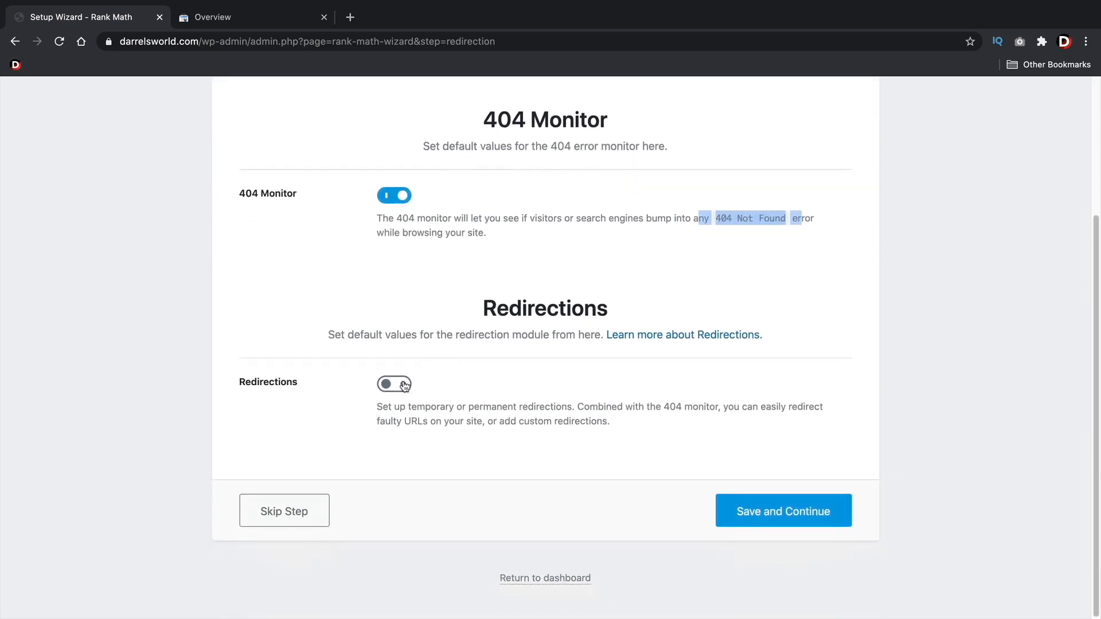
click(402, 387)
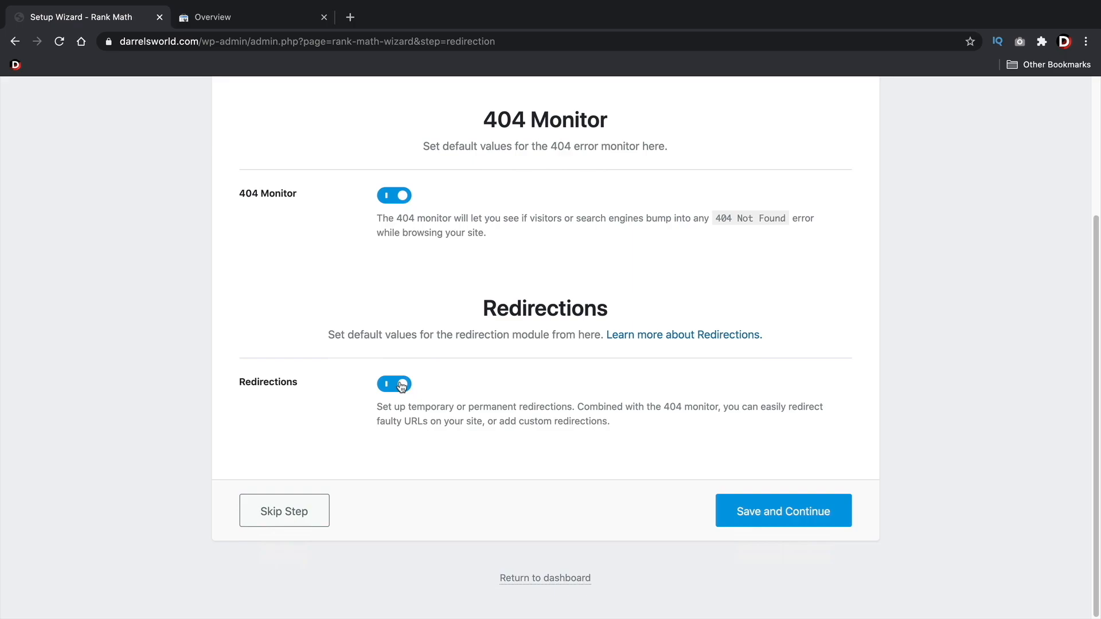
click(779, 515)
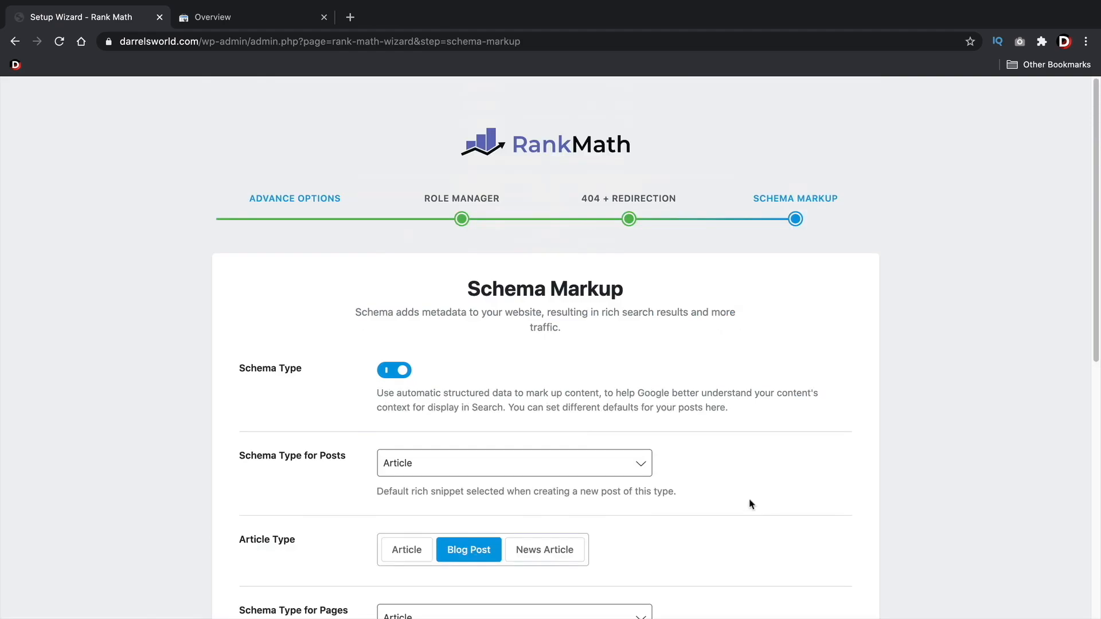
Examine the featured snippet's product list in the Google results for "best vitamins for men" as an example of schema markup
scroll(751, 494, down, 5)
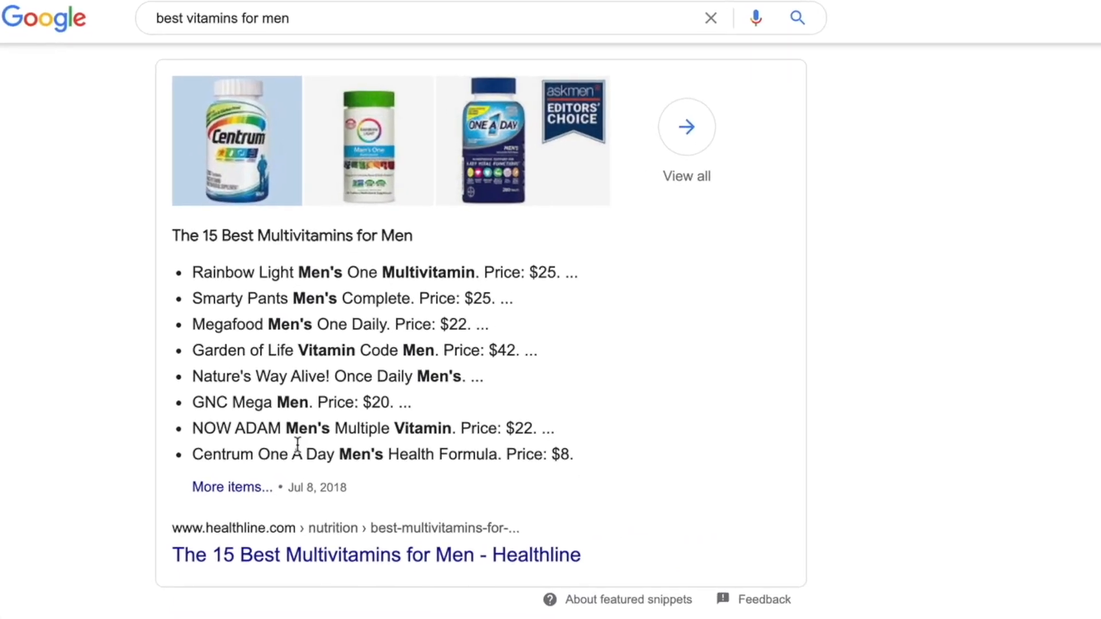
double_click(326, 272)
drag(291, 20, 172, 25)
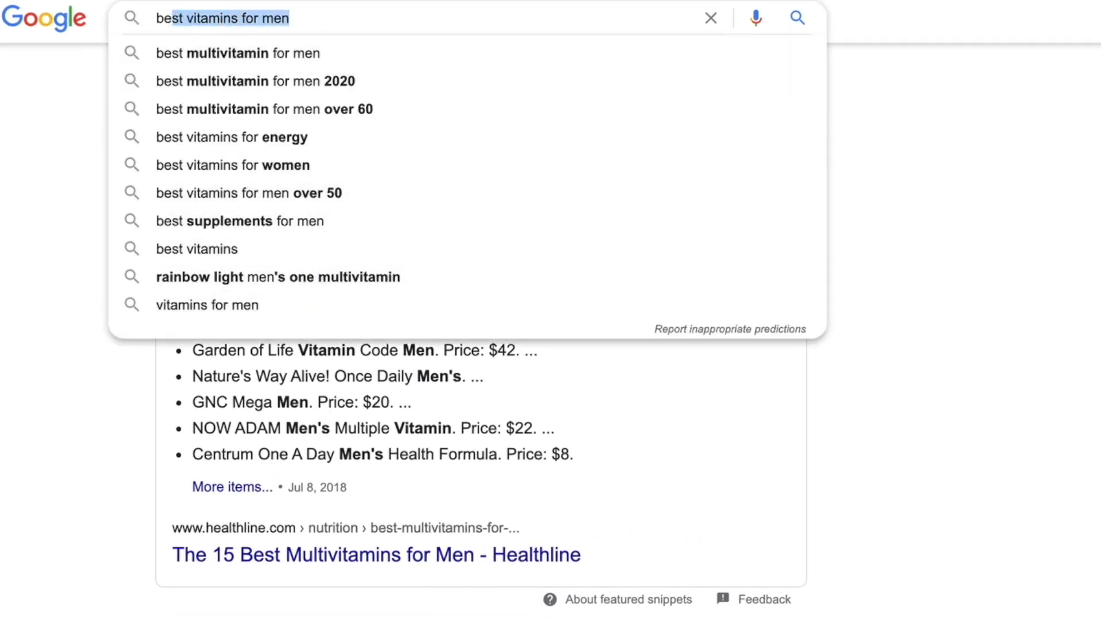
key(Escape)
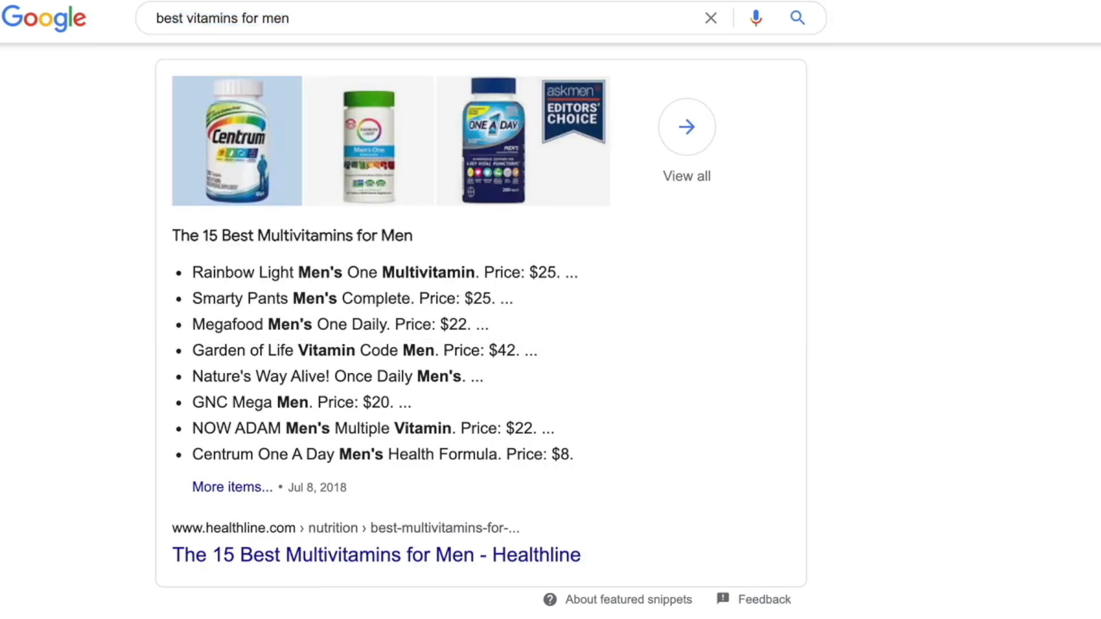
triple_click(287, 275)
triple_click(284, 300)
triple_click(282, 325)
double_click(282, 349)
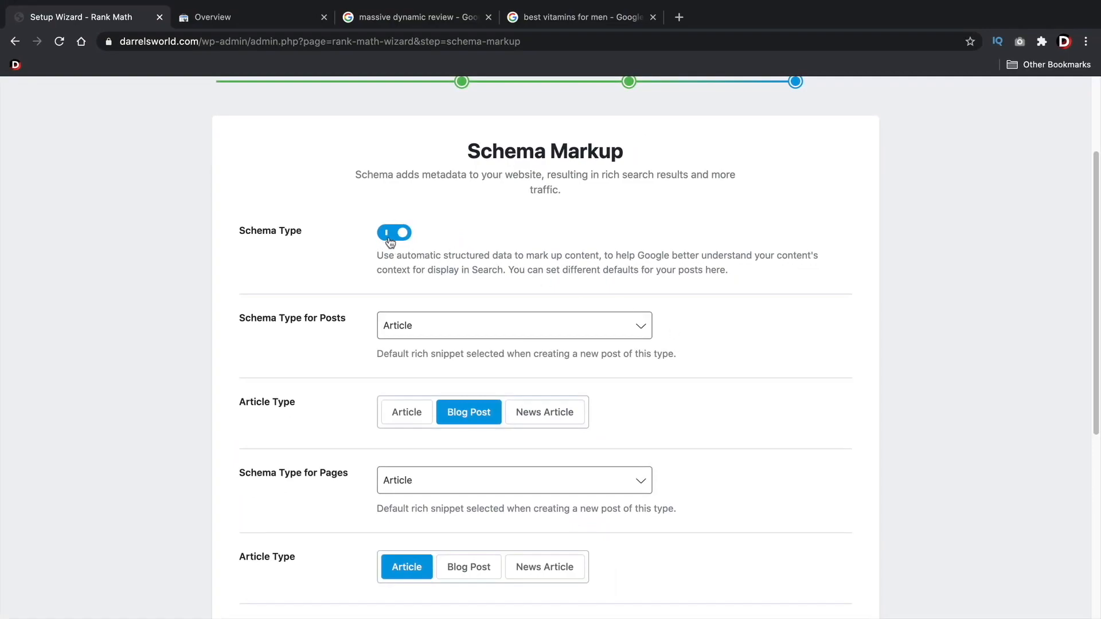
Select Article as the default schema type for both posts and pages in the Schema Markup settings
scroll(344, 269, down, 2)
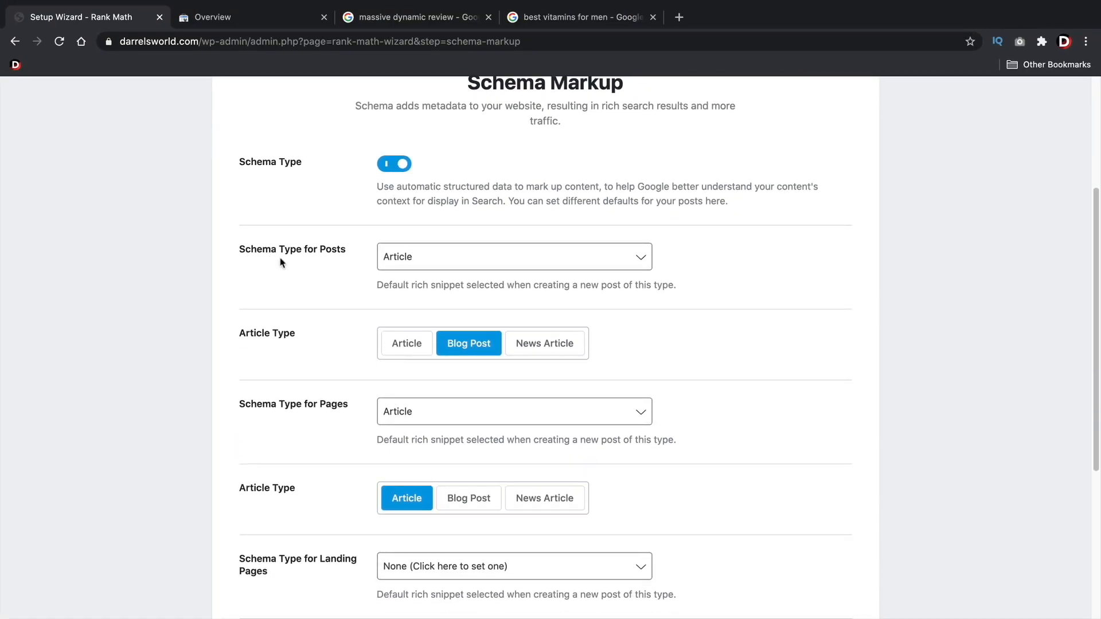
click(409, 261)
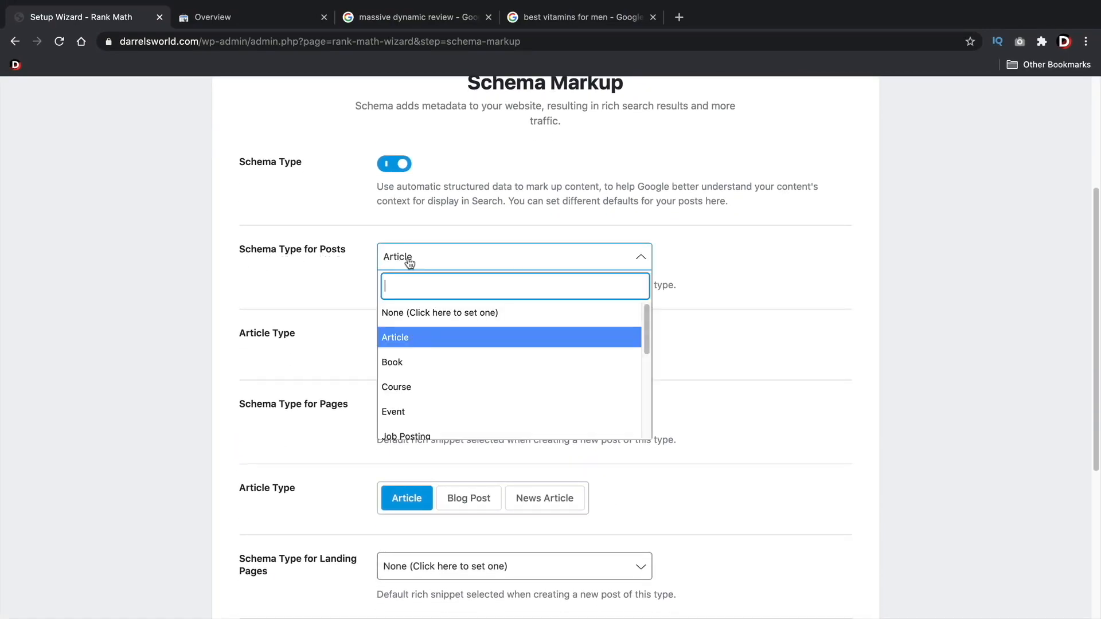
click(424, 339)
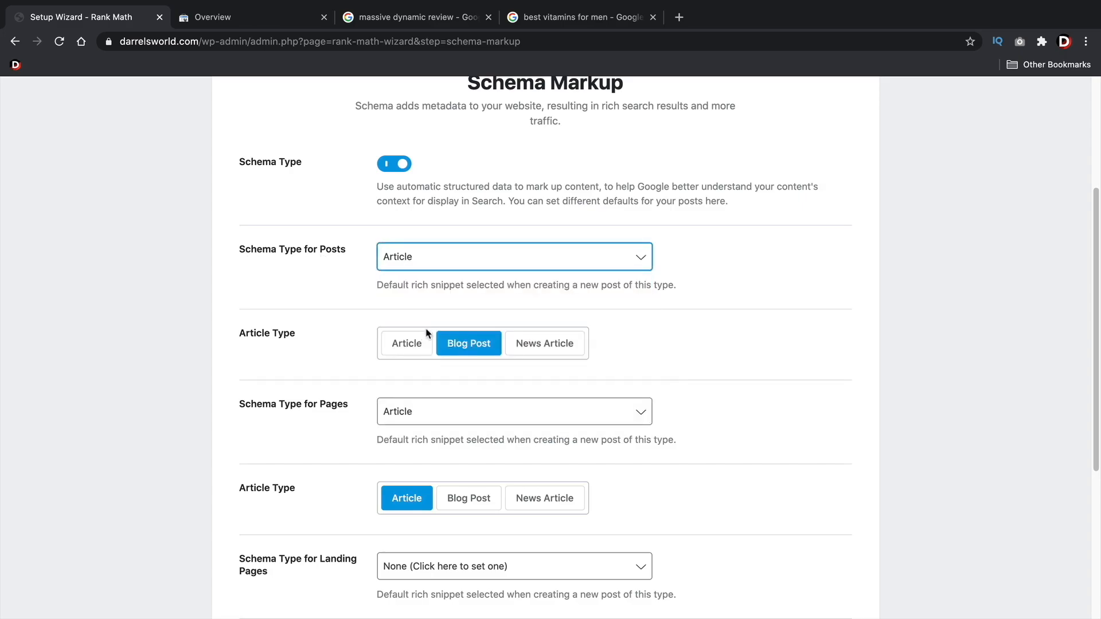
click(517, 300)
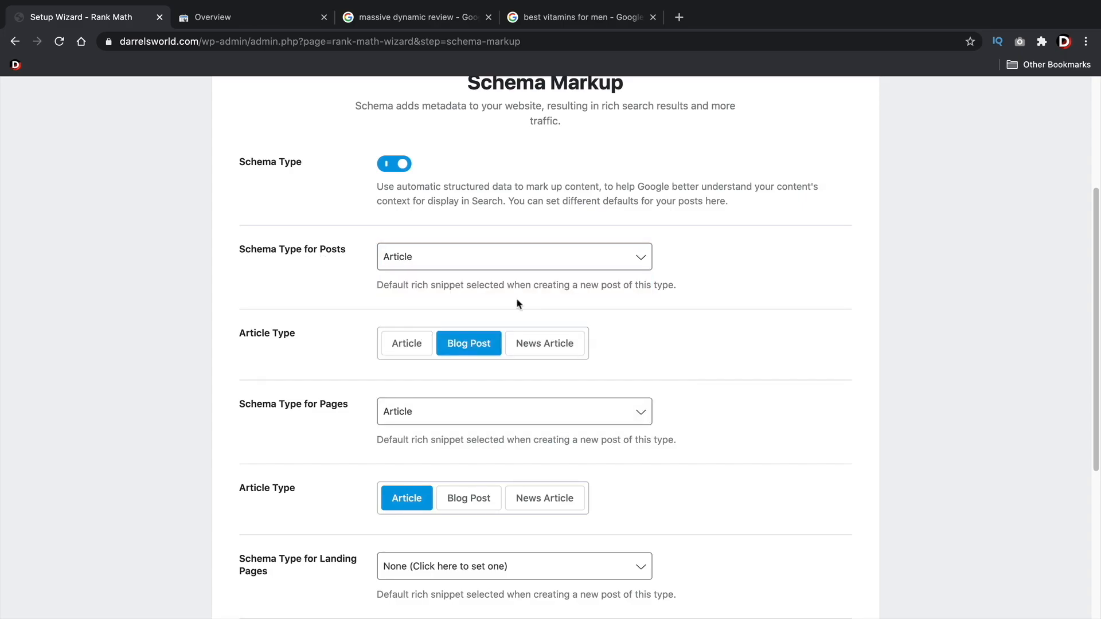
scroll(518, 304, down, 3)
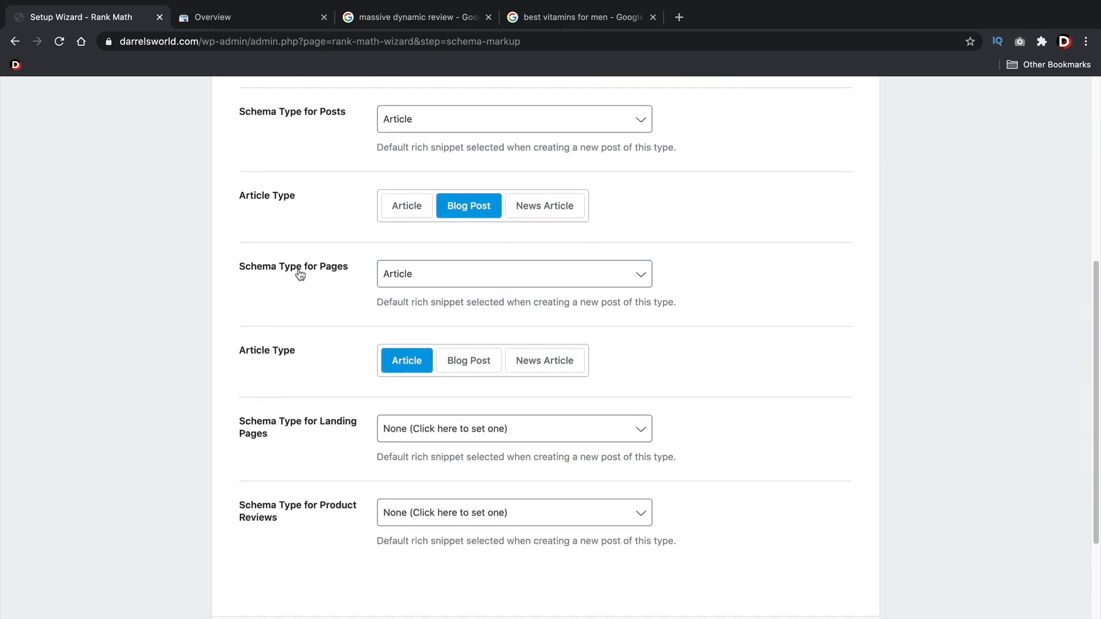
click(422, 281)
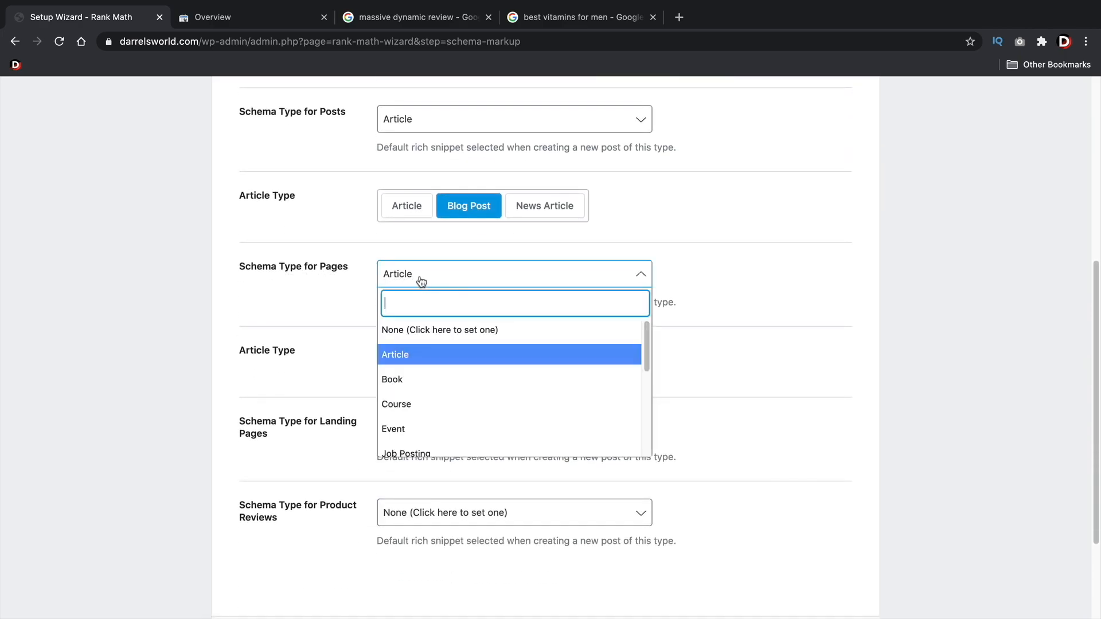
click(429, 354)
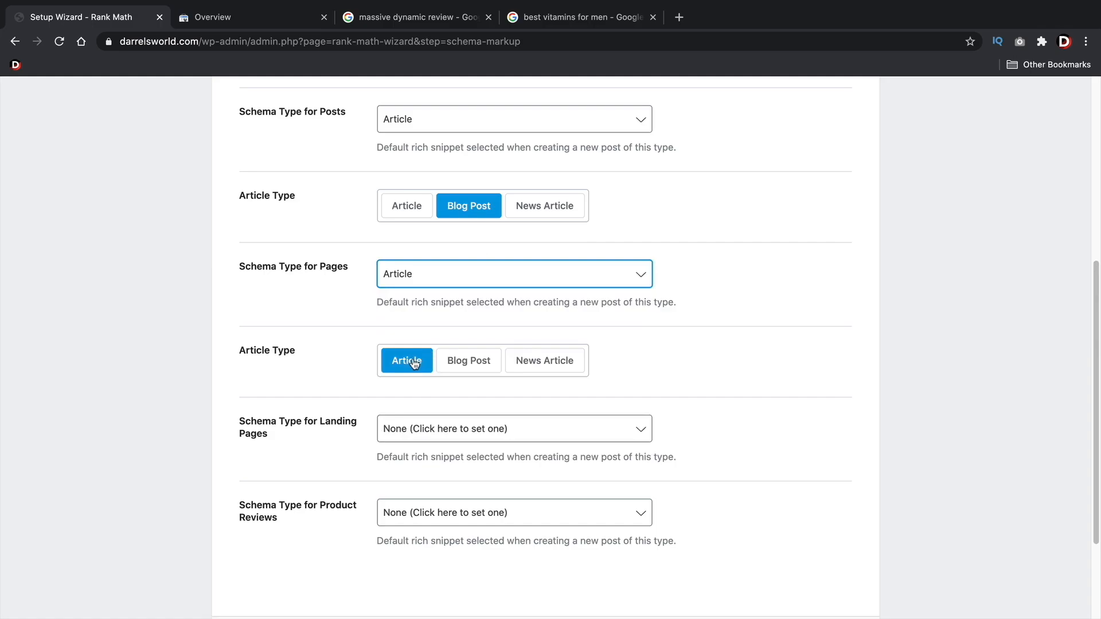
Choose None as the default schema type for Landing Pages
scroll(318, 343, down, 3)
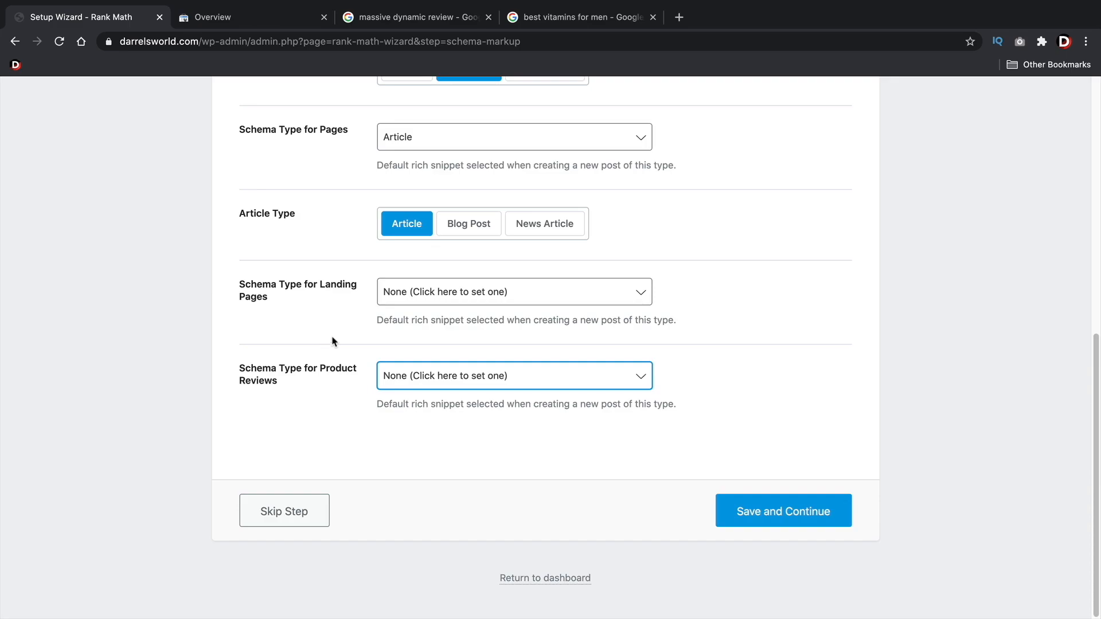
drag(388, 319, 668, 317)
click(667, 316)
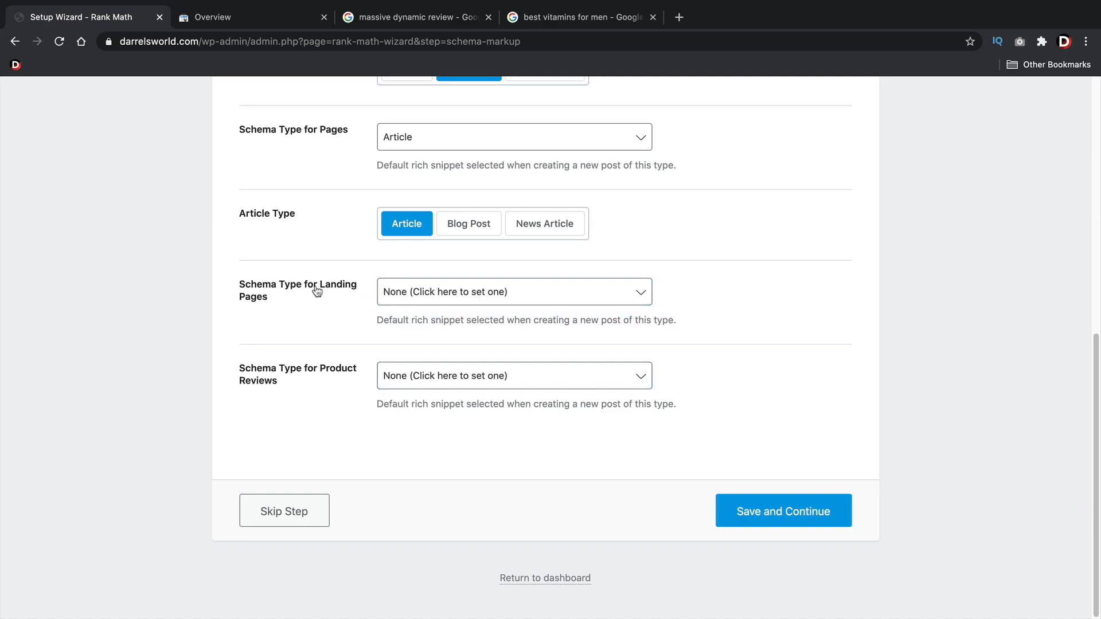
click(410, 293)
click(418, 348)
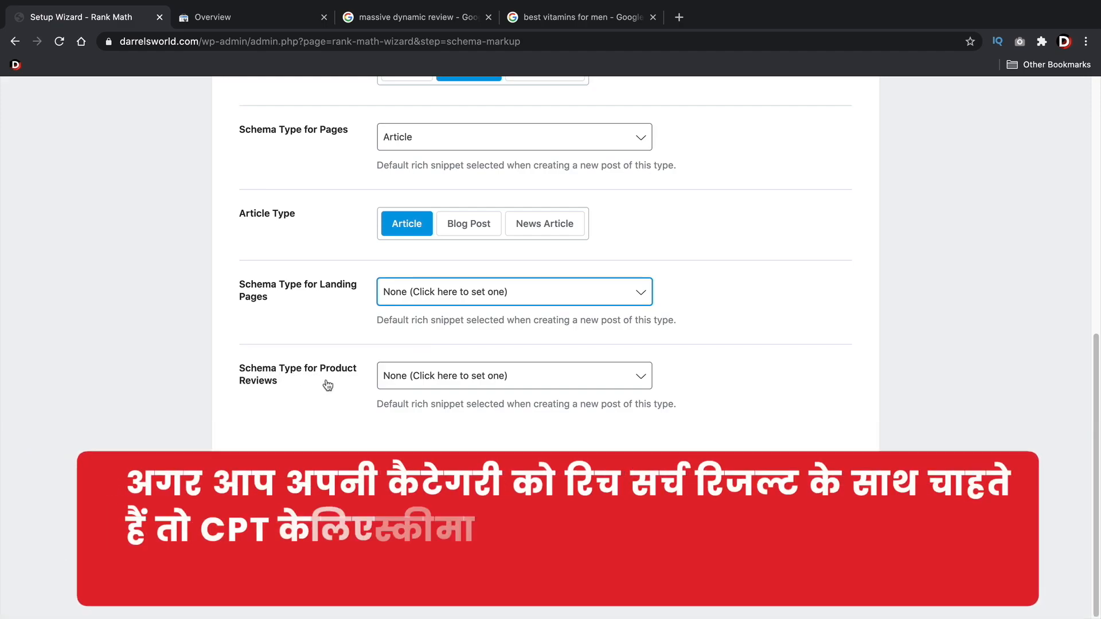
Set the Product Reviews schema type to Article with Blog Post as the article type, and save the schema settings
click(430, 384)
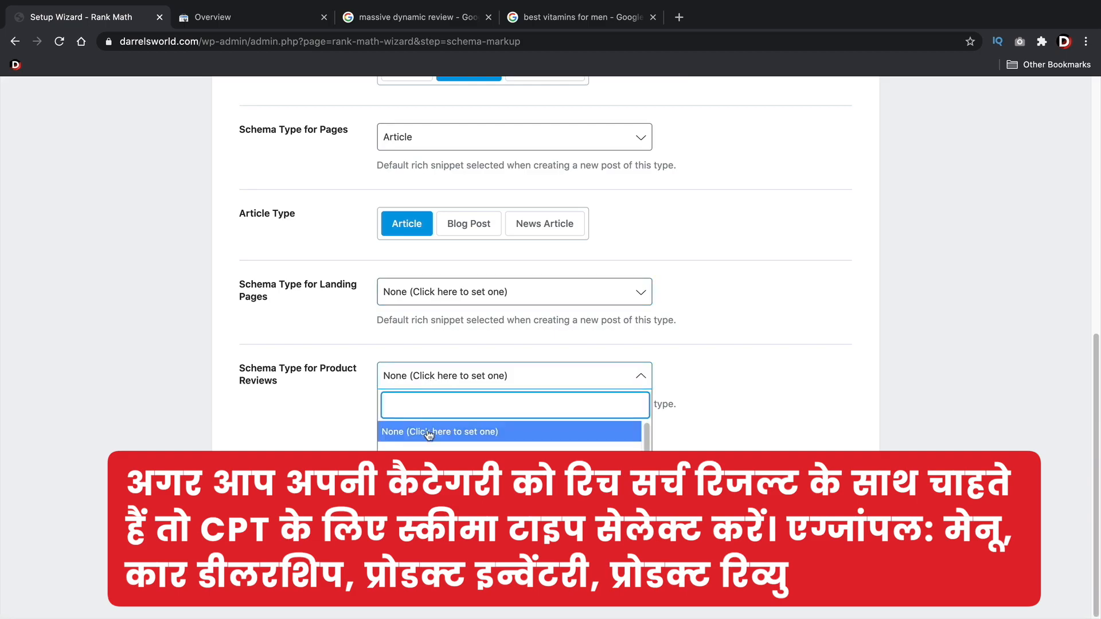
click(427, 456)
scroll(516, 448, down, 1)
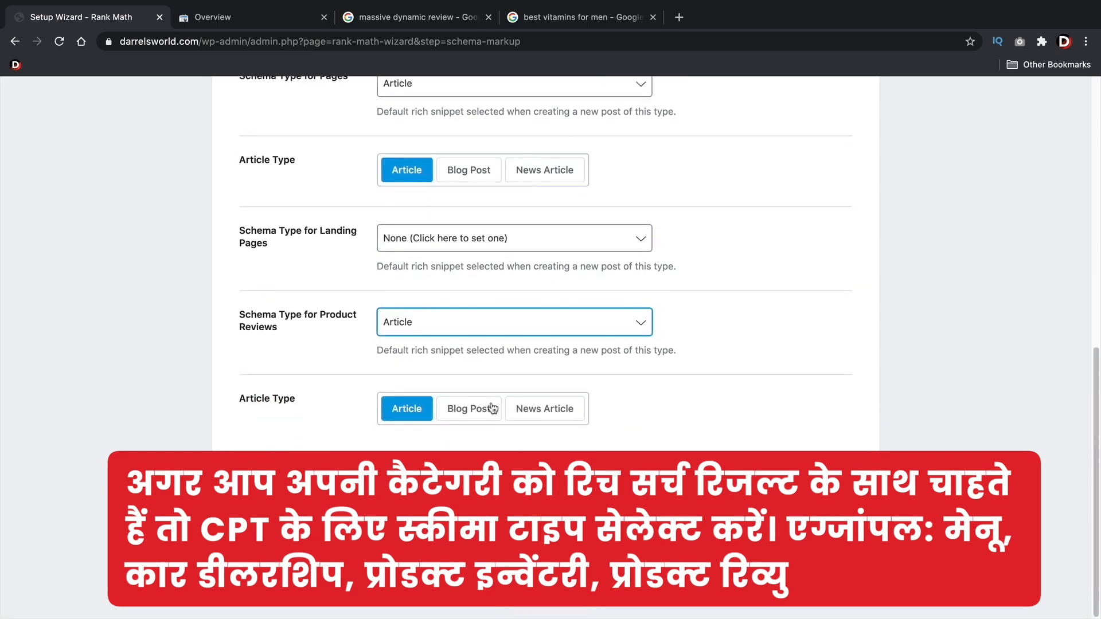
click(463, 412)
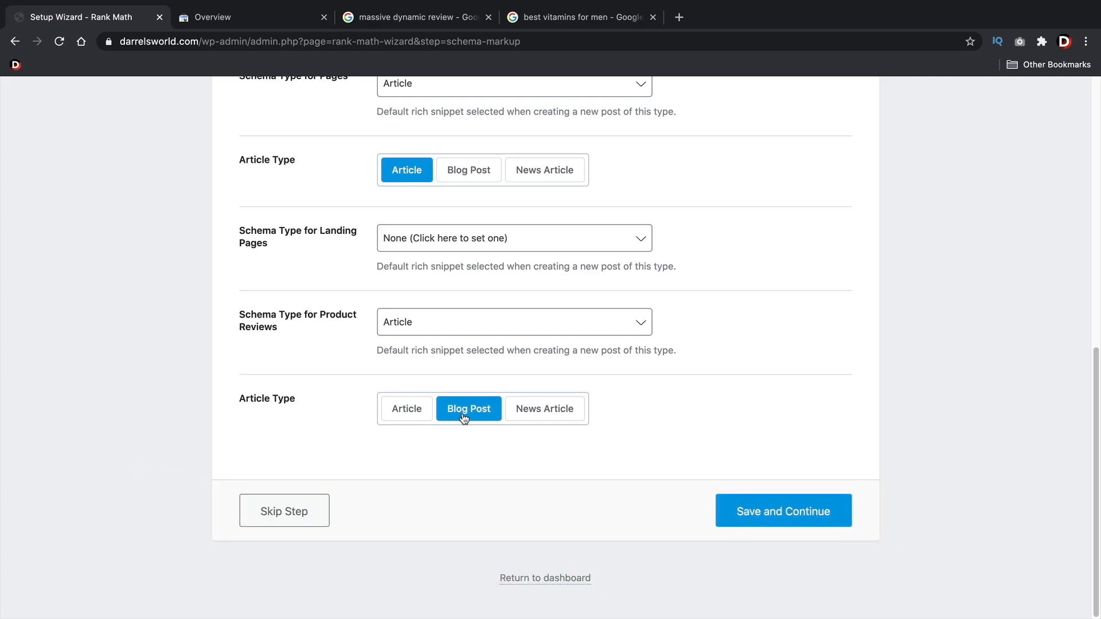
scroll(464, 418, up, 1)
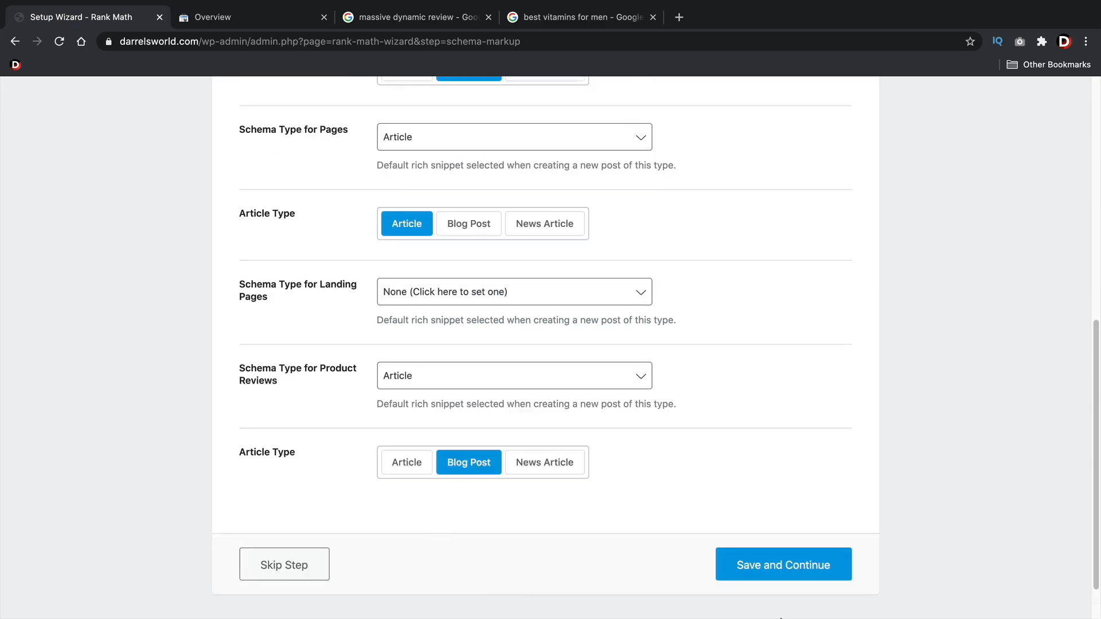
click(796, 567)
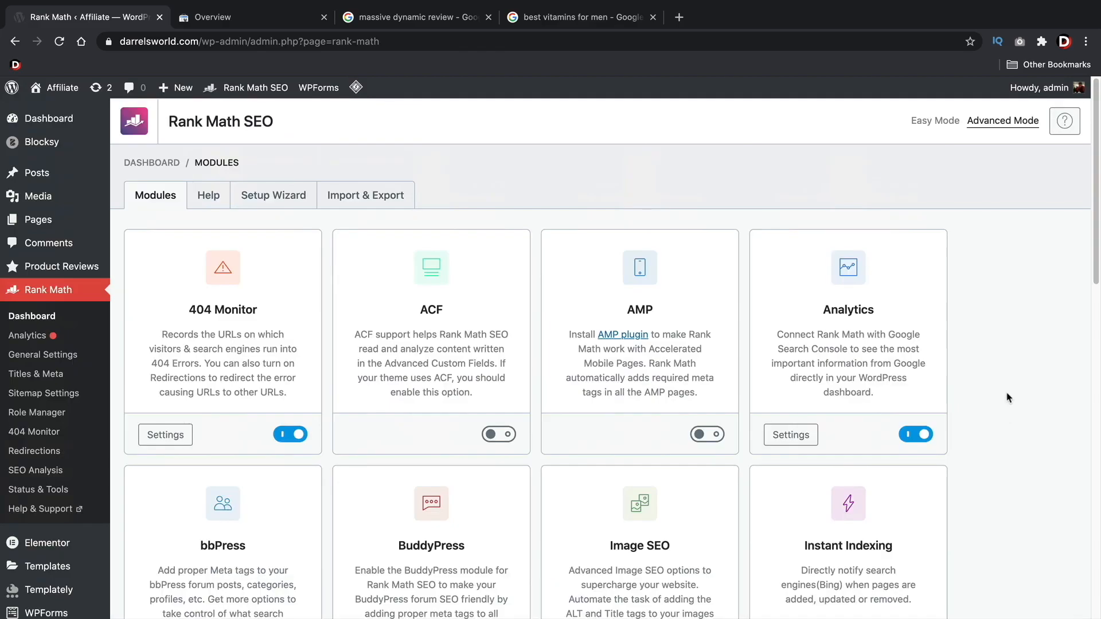
Review the available Rank Math modules, enable the Image SEO module, and reload the modules dashboard
scroll(1002, 391, down, 5)
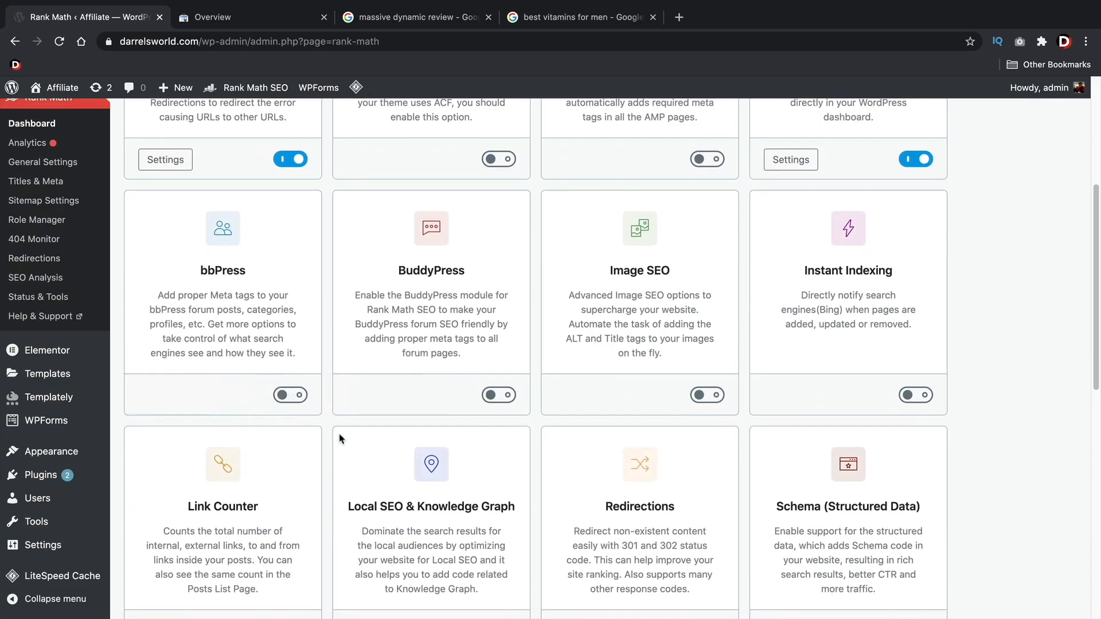
scroll(361, 448, down, 5)
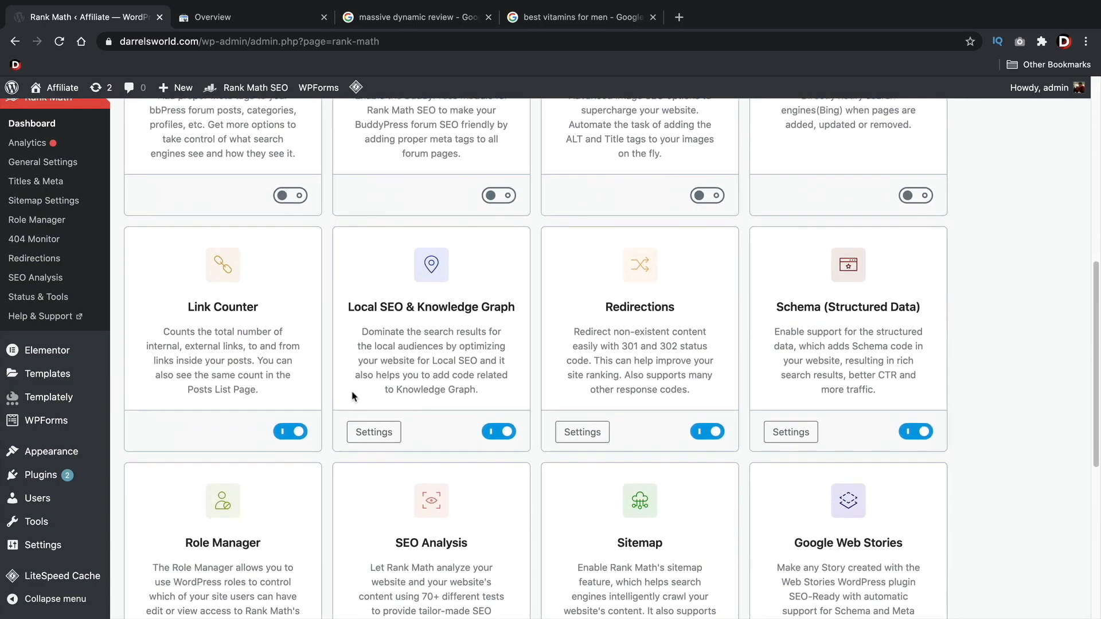
scroll(591, 339, down, 3)
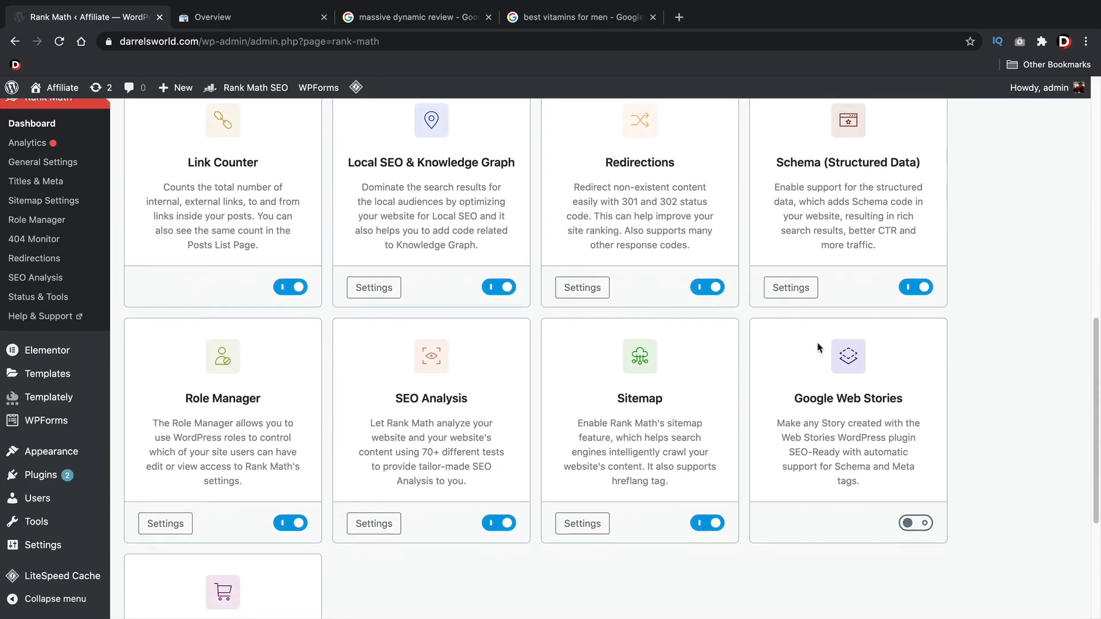
scroll(850, 392, down, 2)
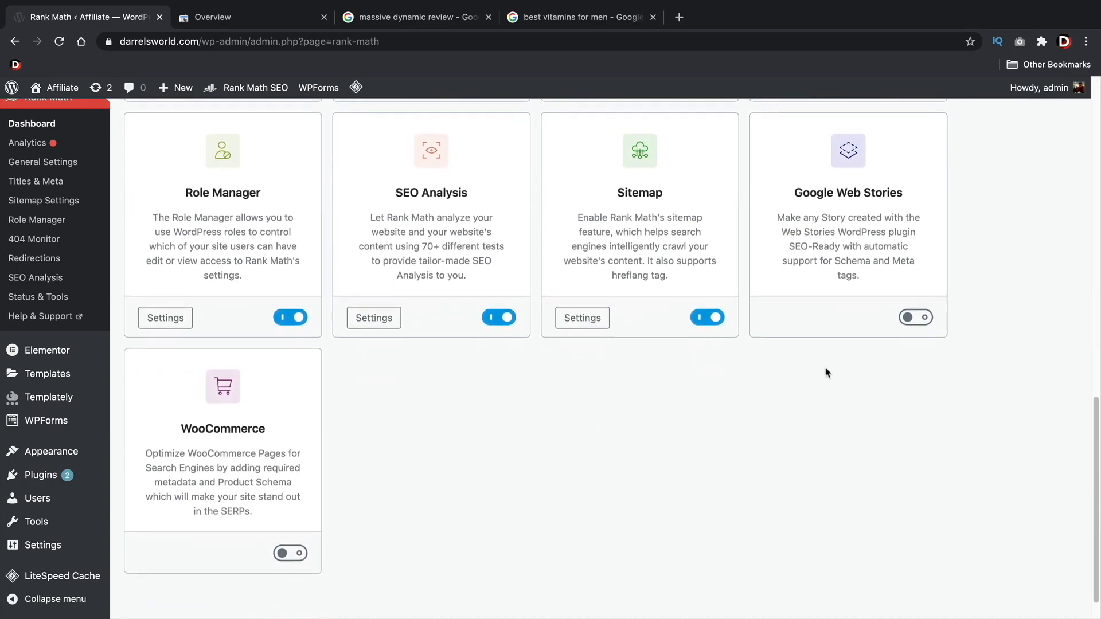
scroll(523, 363, up, 3)
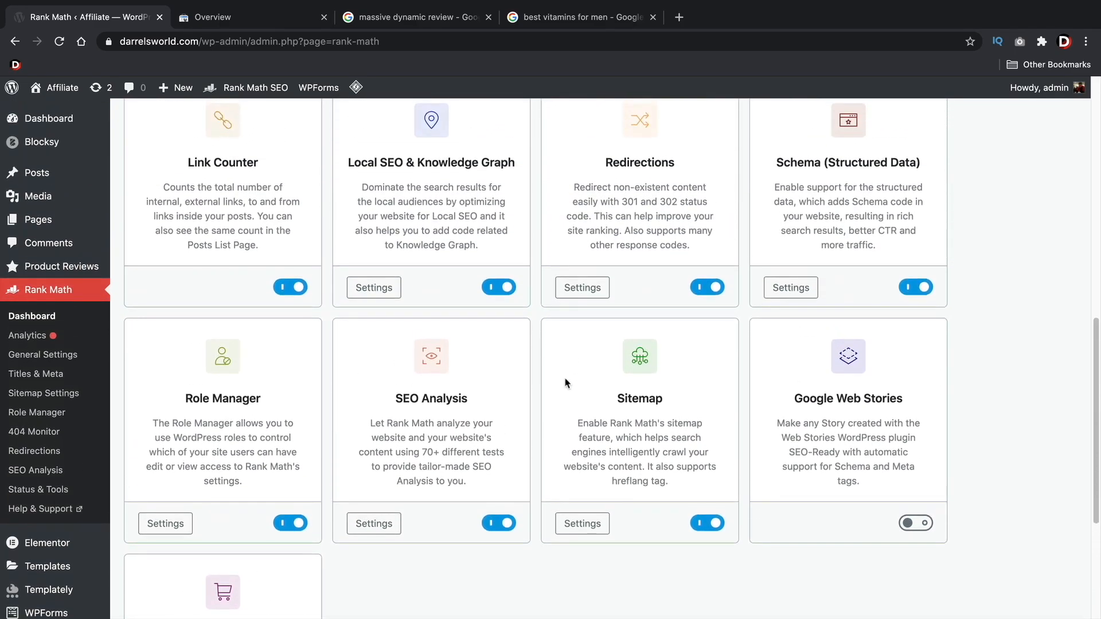
scroll(573, 384, up, 4)
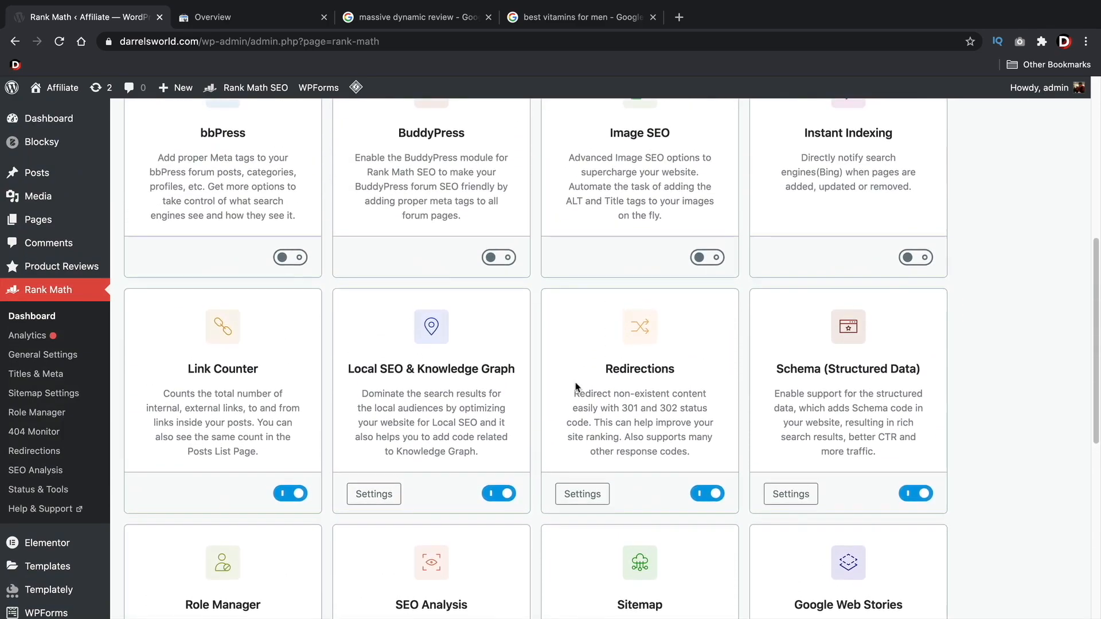
scroll(589, 385, up, 4)
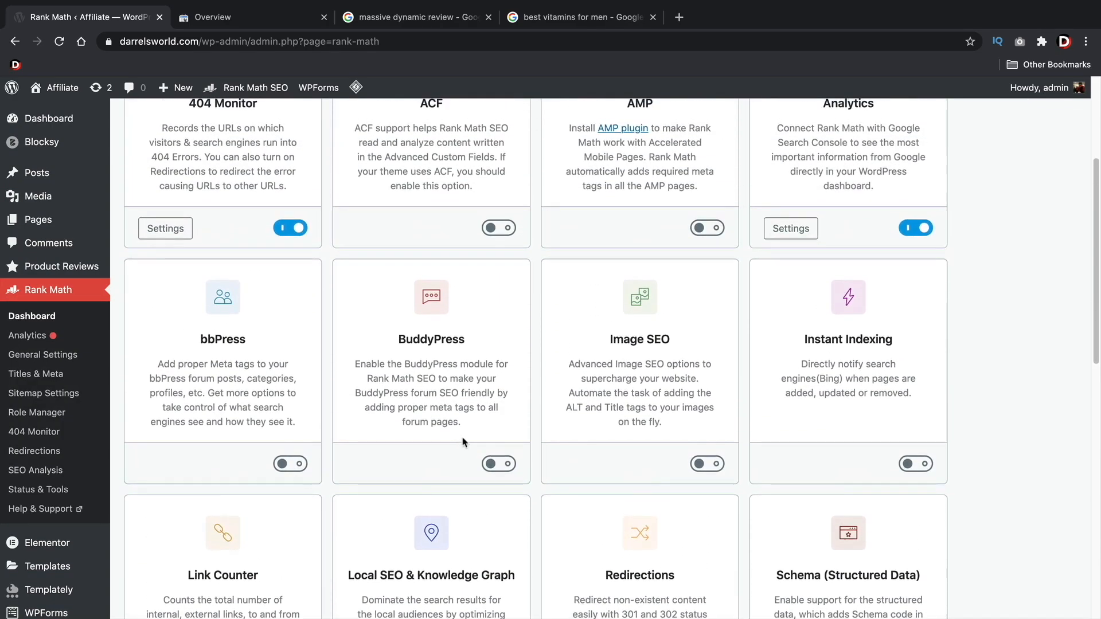
scroll(477, 427, up, 1)
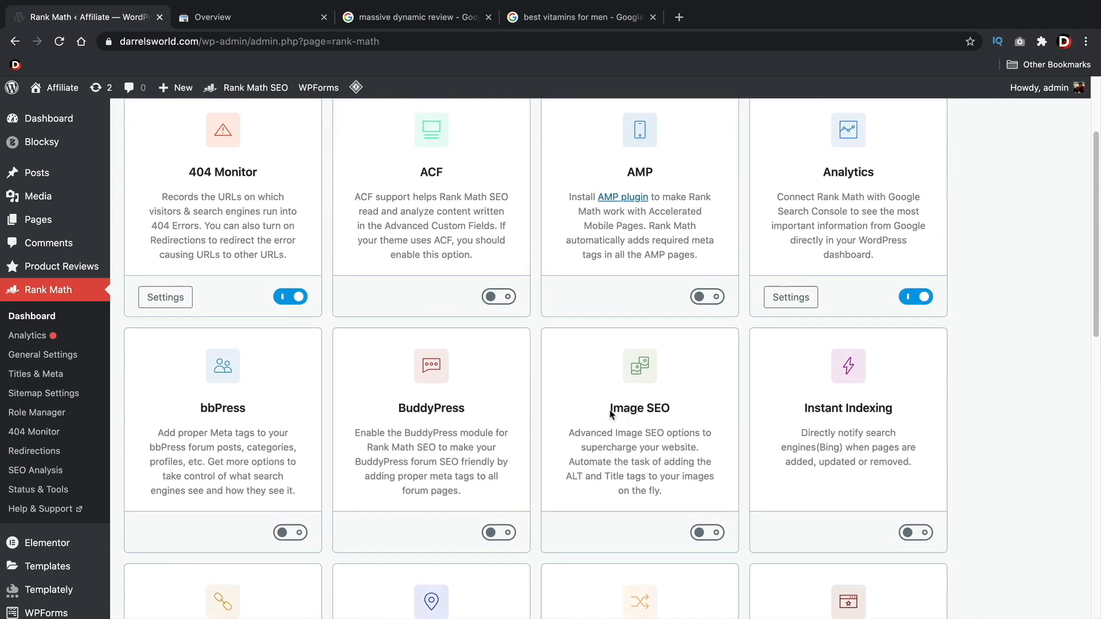
click(706, 533)
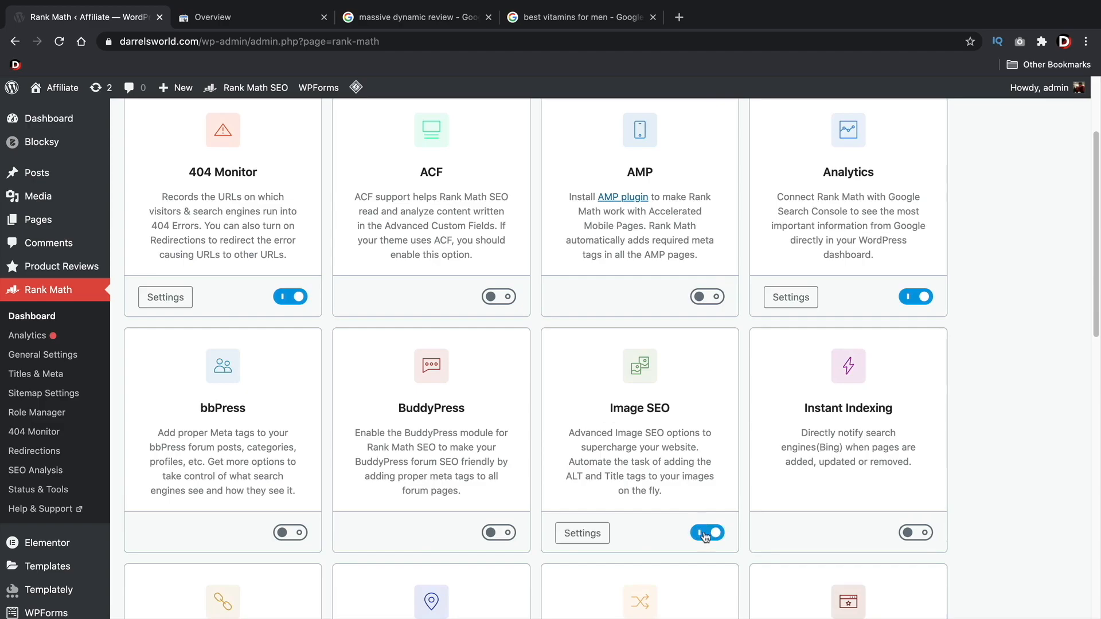
click(51, 319)
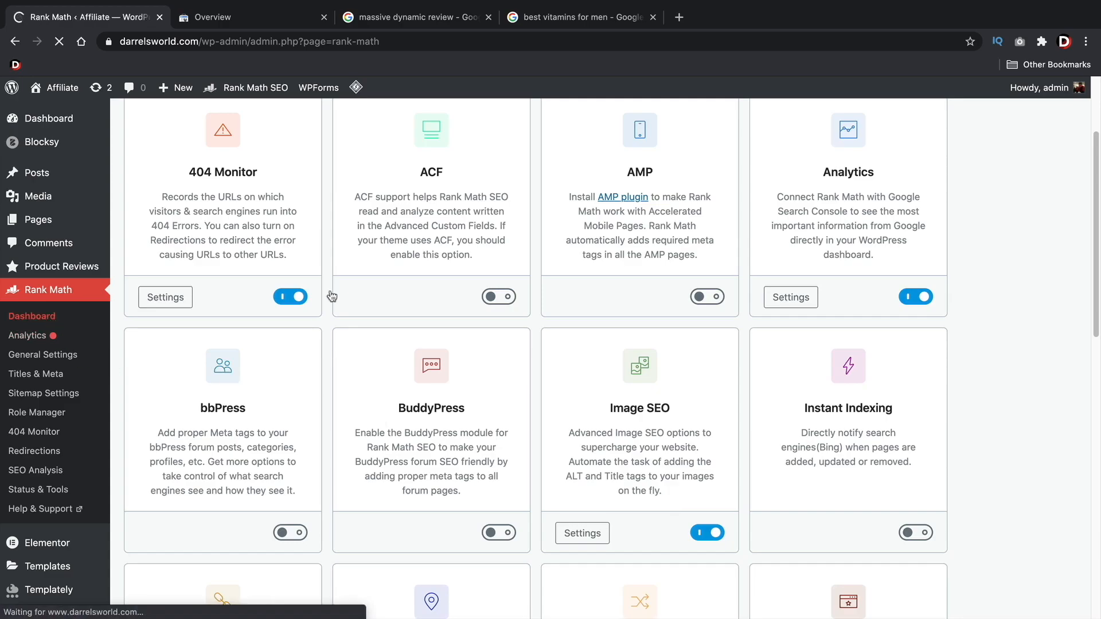
Examine Rank Math's Analytics account connection page and the Links and Breadcrumbs options in the General Settings
click(27, 337)
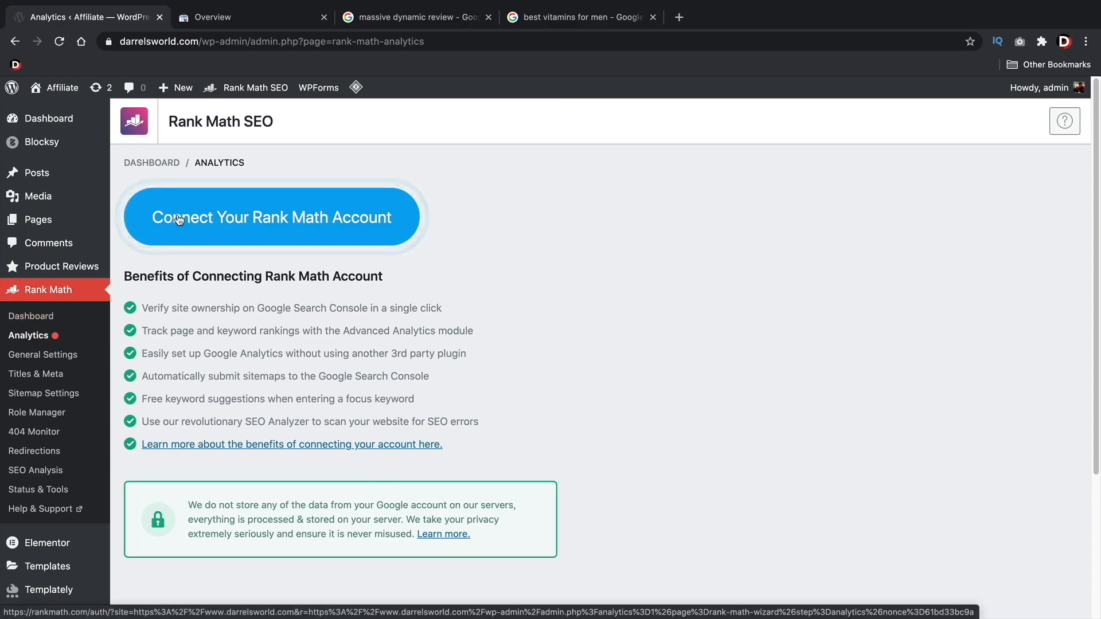
click(61, 356)
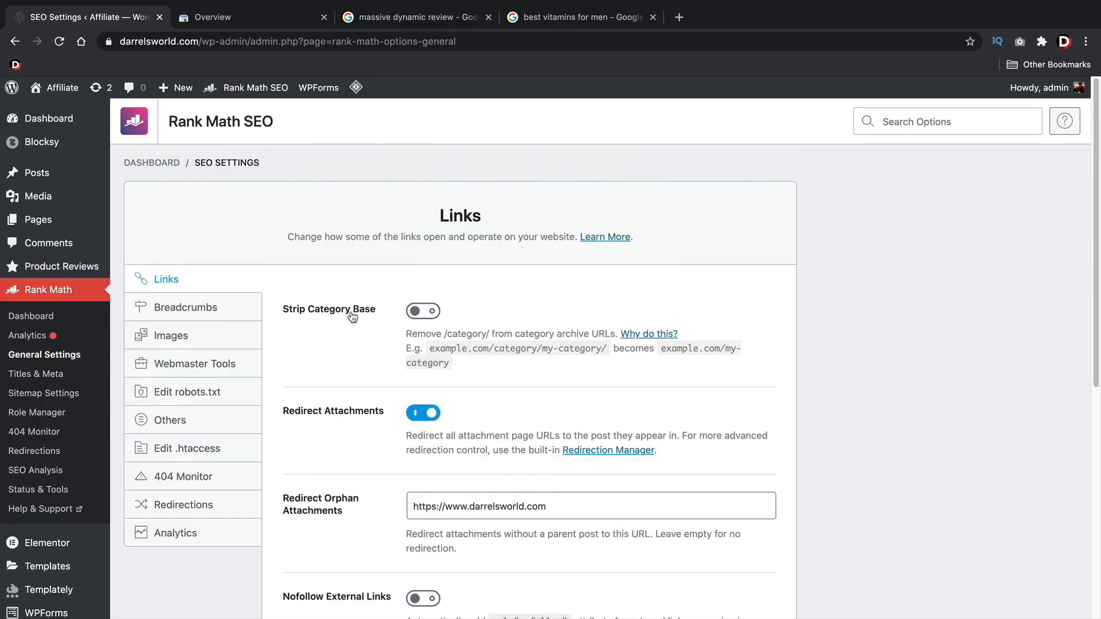
scroll(356, 314, down, 2)
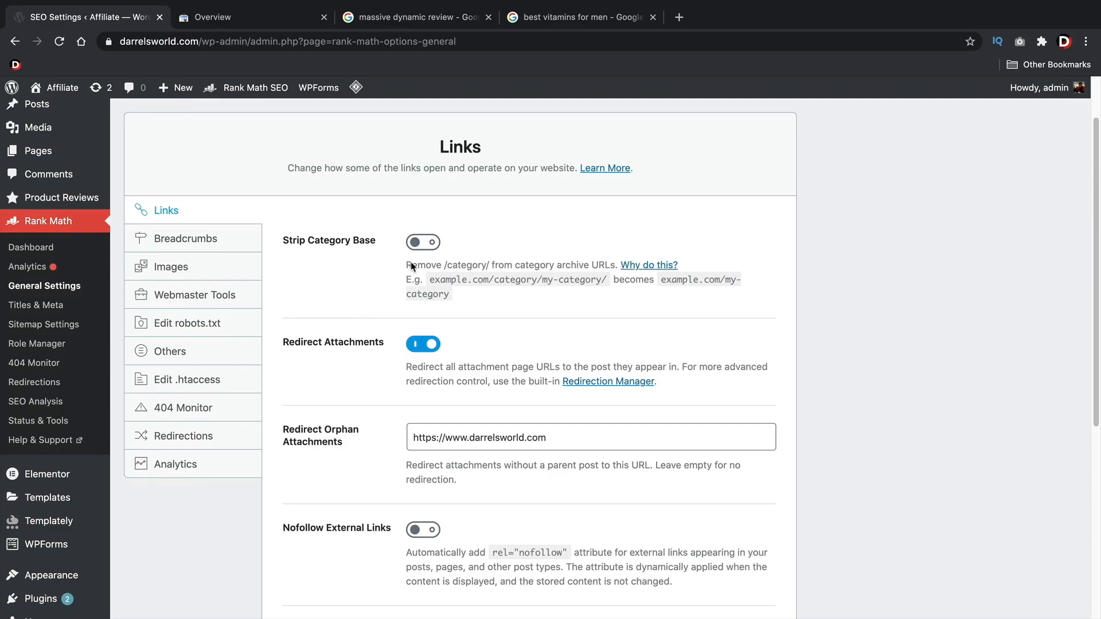
drag(500, 279, 534, 279)
click(813, 301)
scroll(642, 310, down, 2)
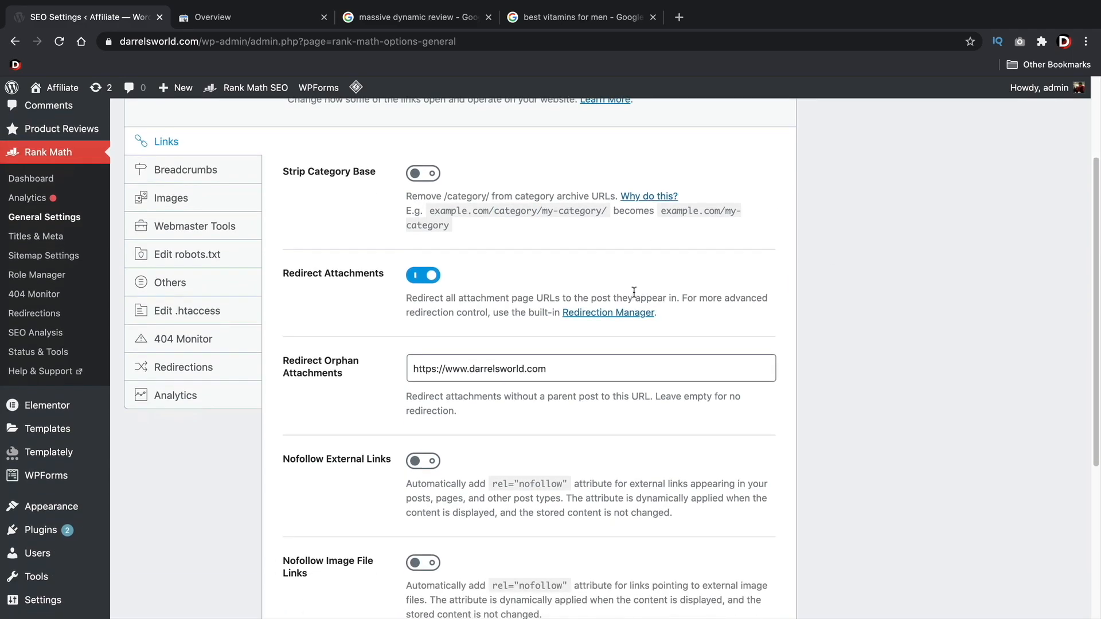
scroll(635, 296, down, 4)
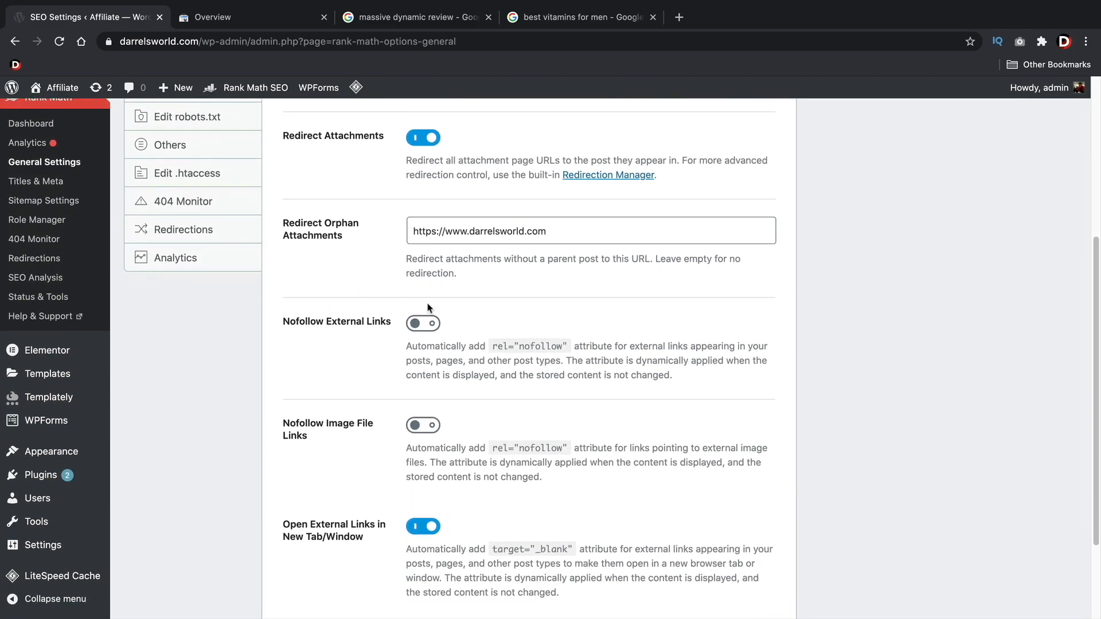
scroll(367, 350, down, 2)
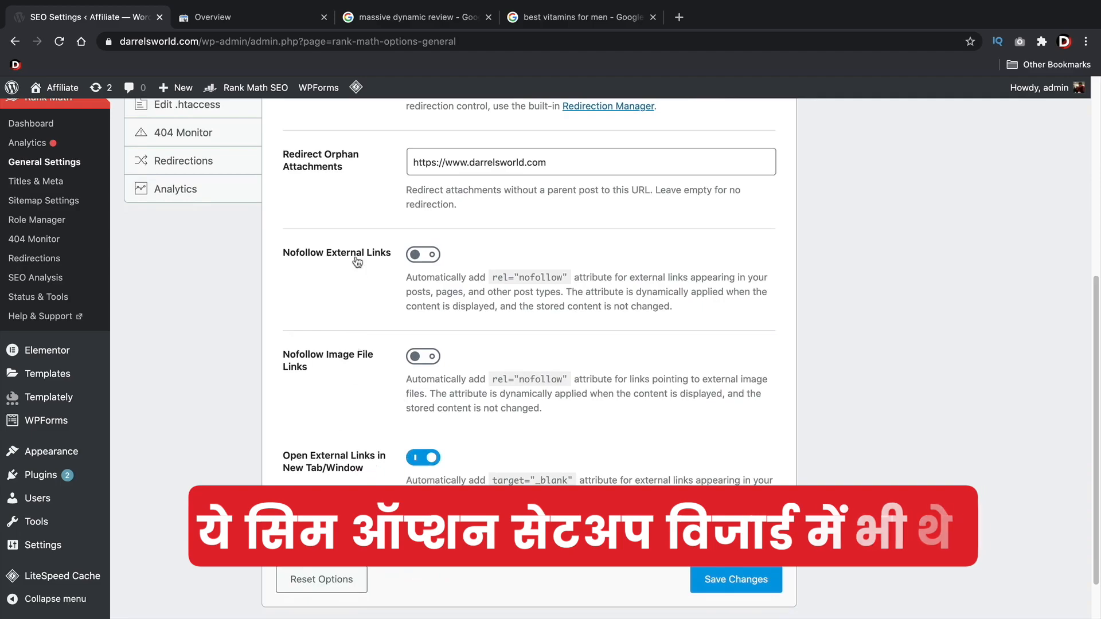
scroll(343, 319, up, 4)
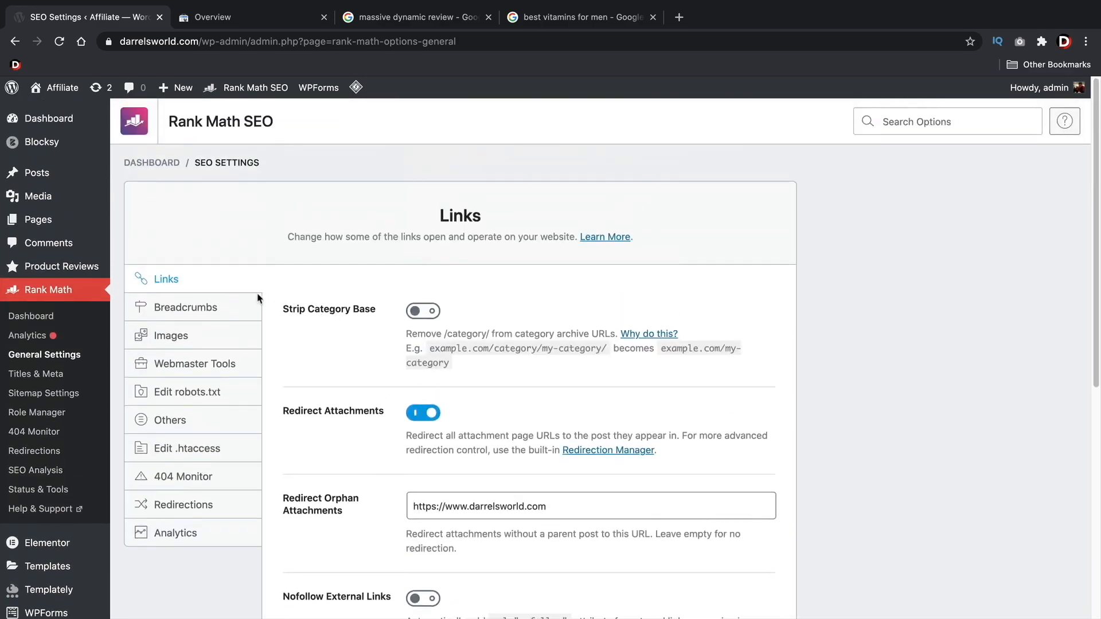
click(197, 307)
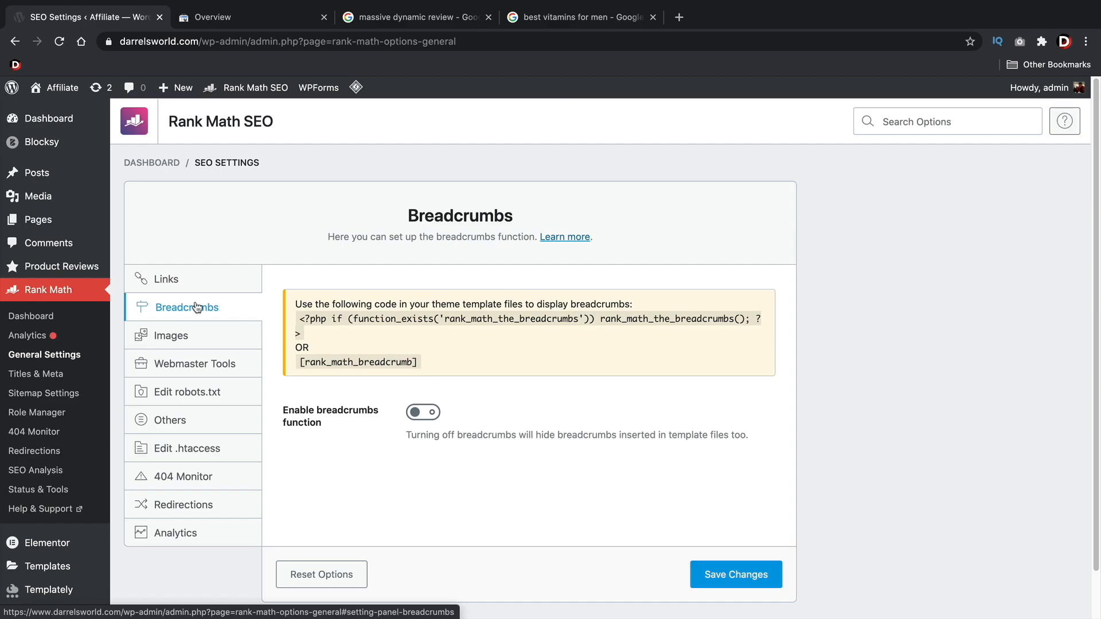
Examine the Images settings for missing ALT attributes, comparing the drone photo's Alternative Text field with the Google image results for "best drones"
click(189, 342)
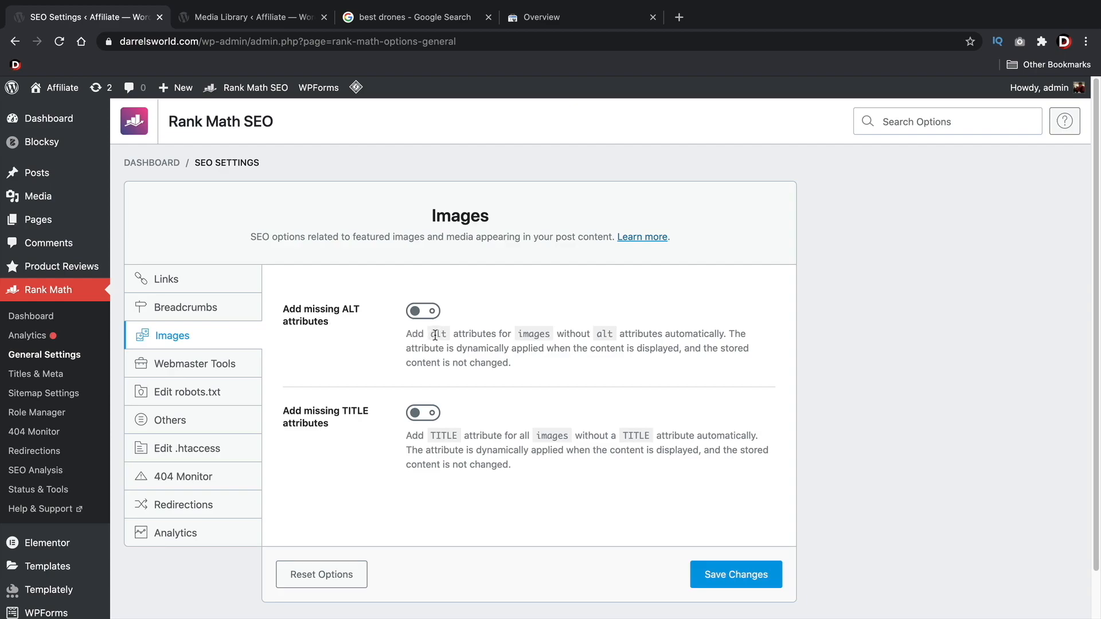
drag(555, 334, 693, 339)
click(272, 24)
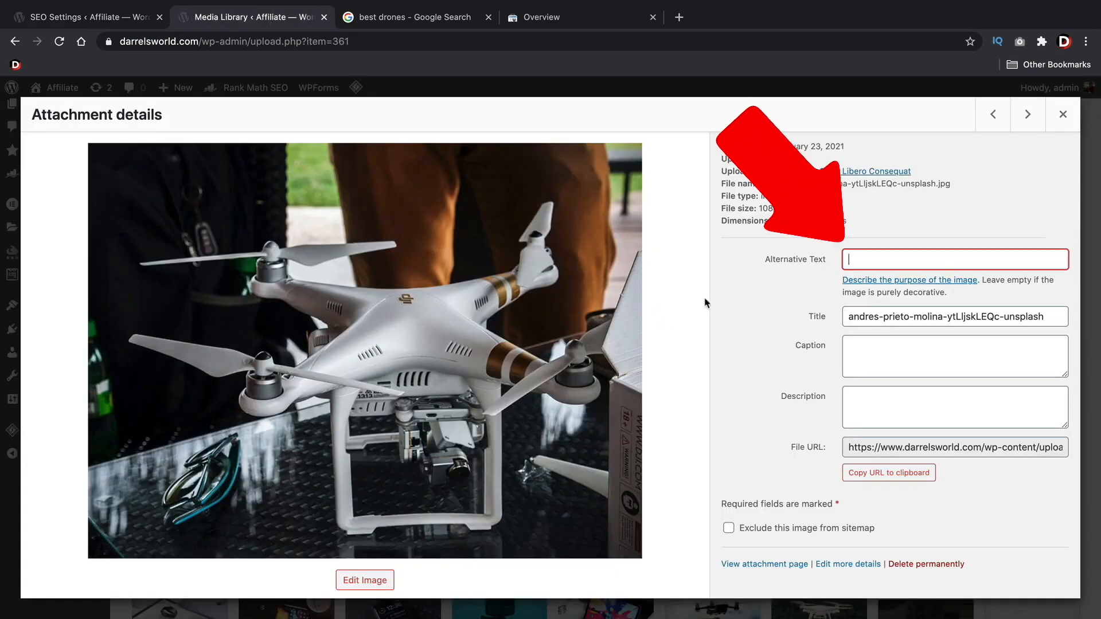
drag(763, 261, 824, 265)
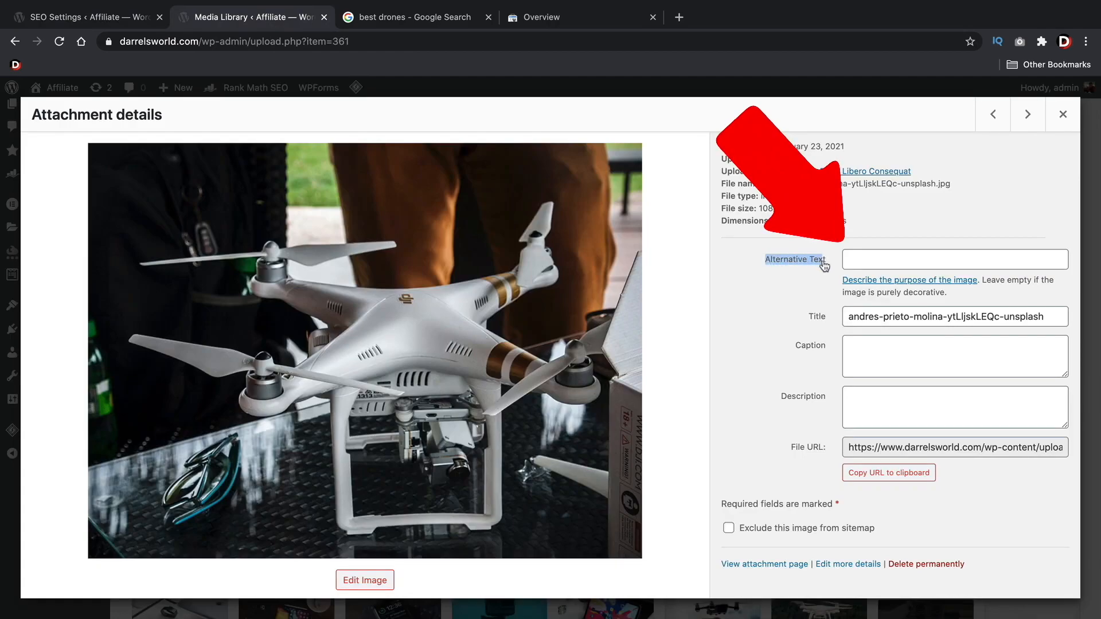
click(867, 260)
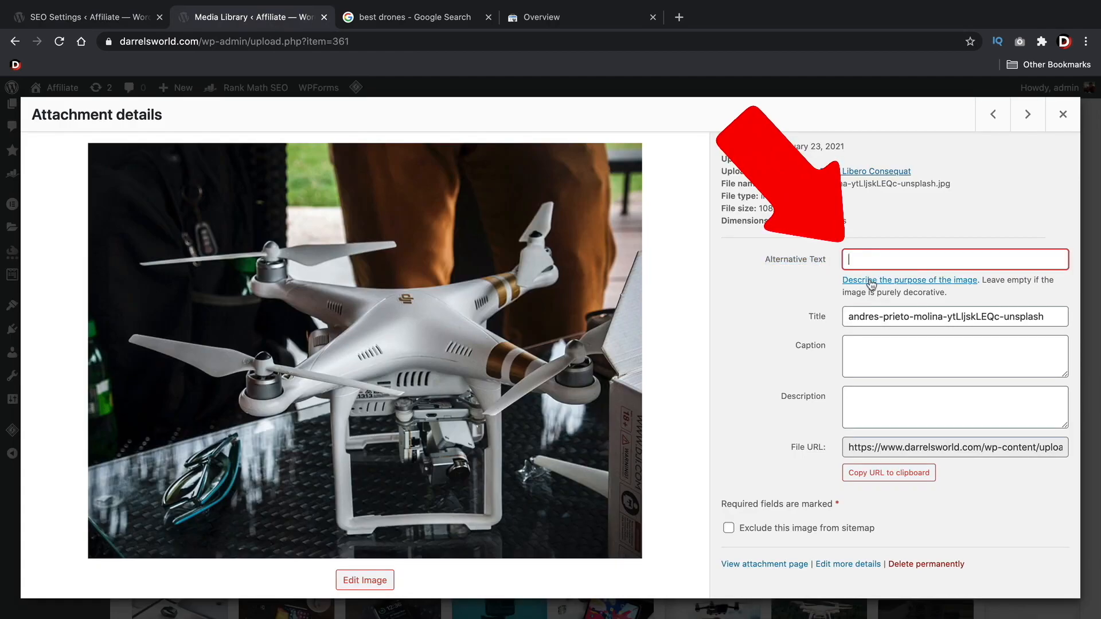
click(439, 21)
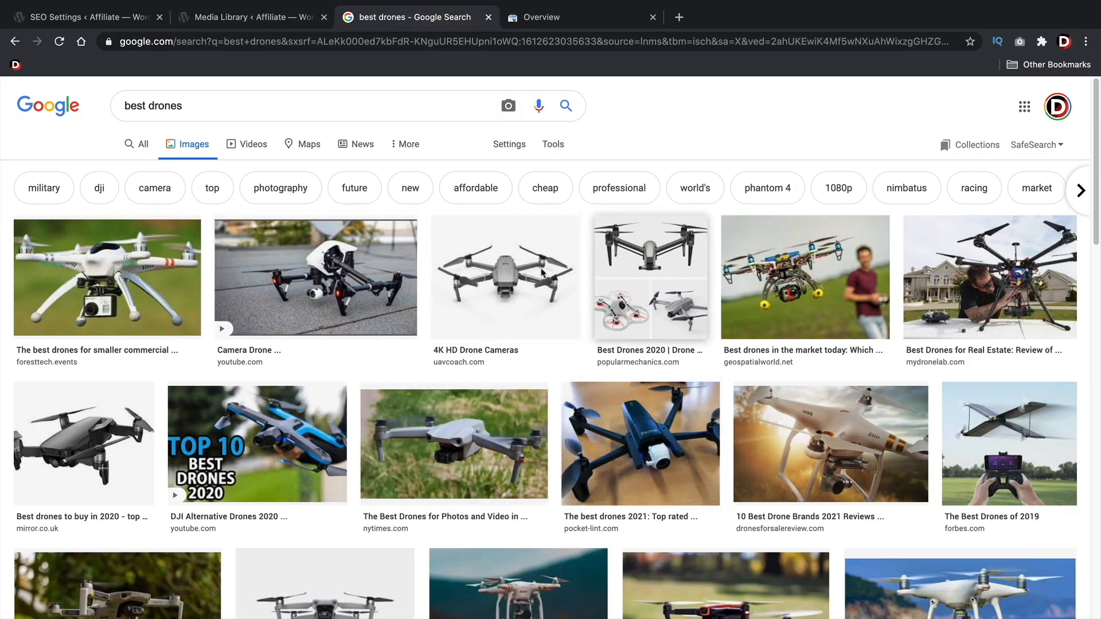
click(248, 17)
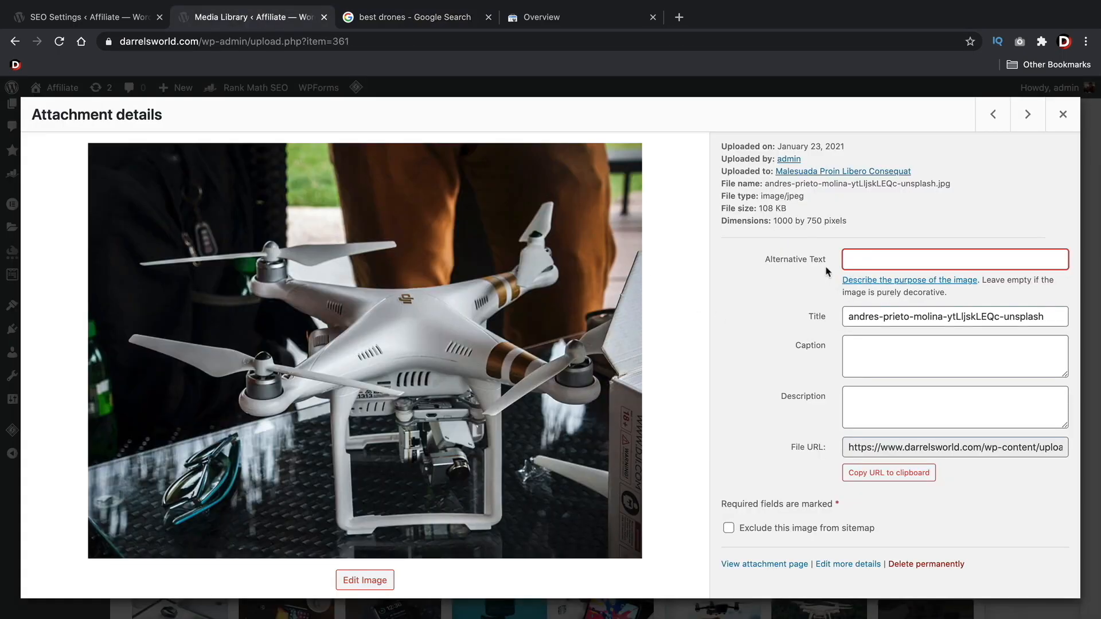
click(413, 18)
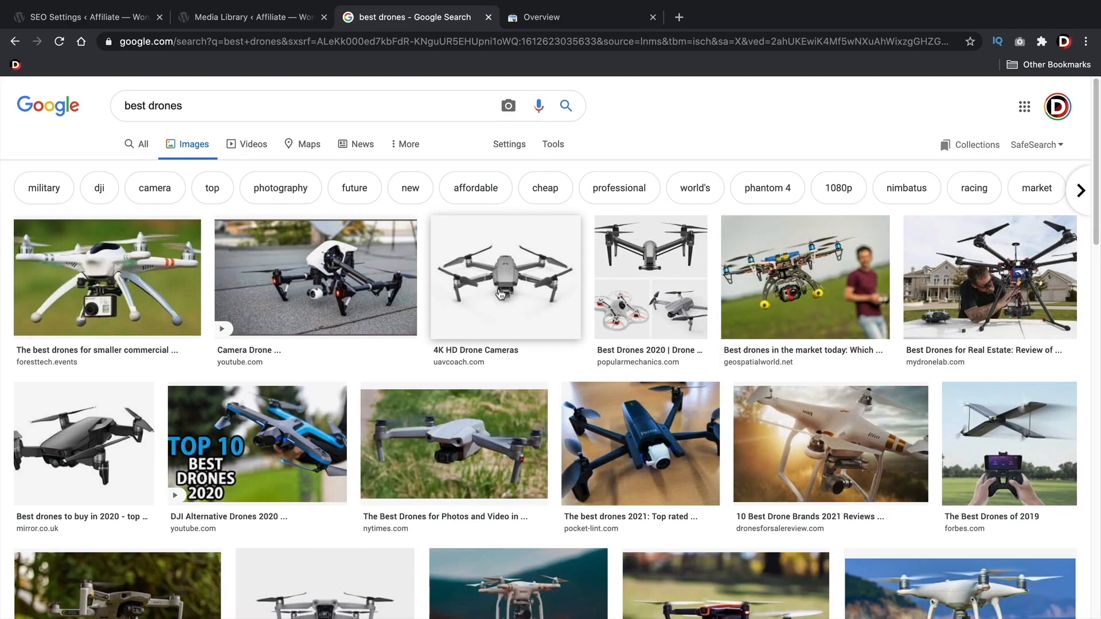
click(196, 20)
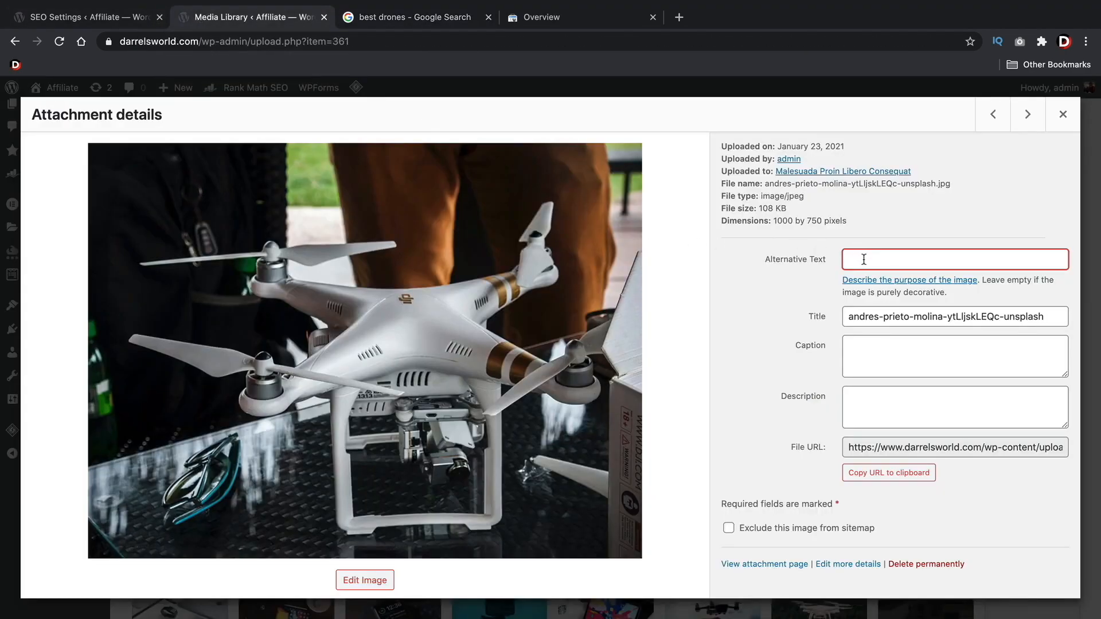
Enable automatic adding of missing ALT attributes in Rank Math's Images settings
click(141, 17)
click(418, 312)
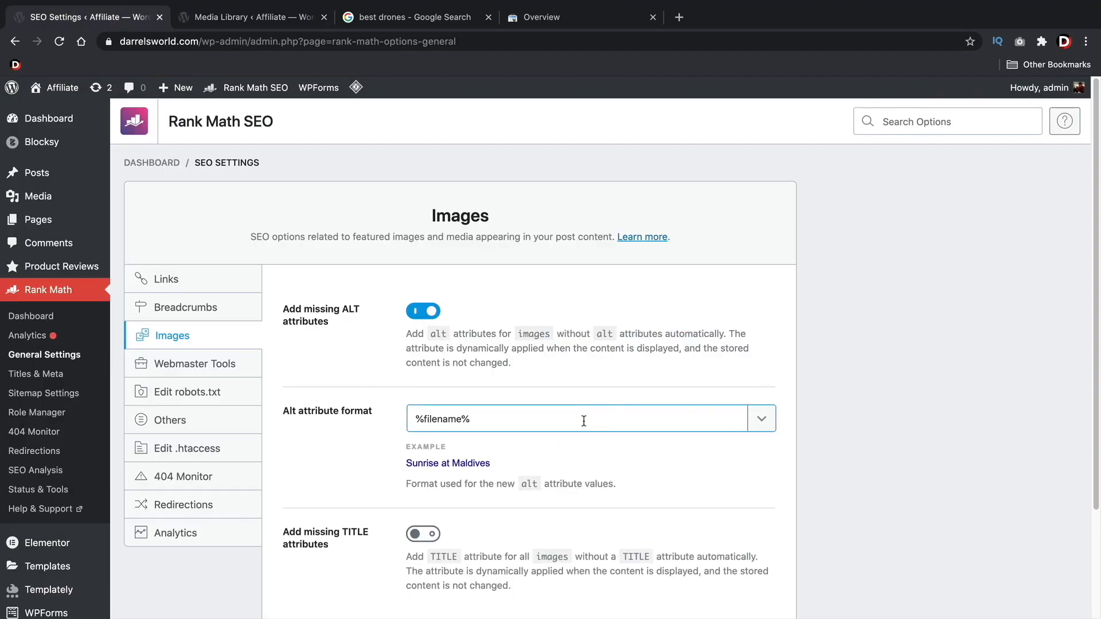
Examine the variables available for the Alt attribute format in Rank Math's Images settings
click(761, 418)
scroll(699, 492, down, 2)
scroll(698, 492, down, 1)
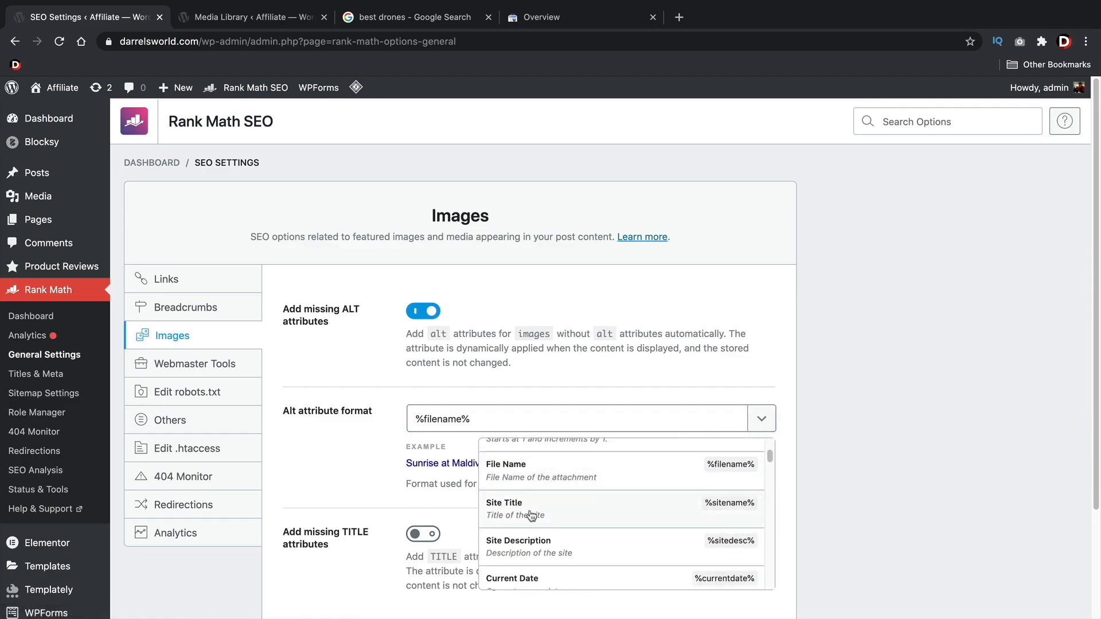
scroll(562, 548, down, 2)
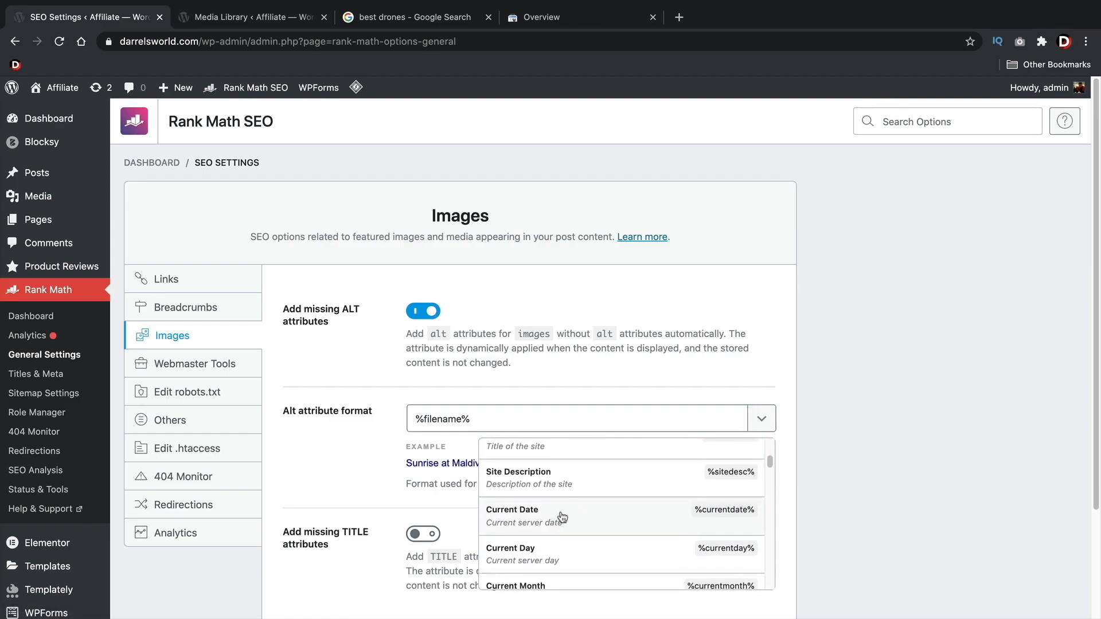
click(836, 409)
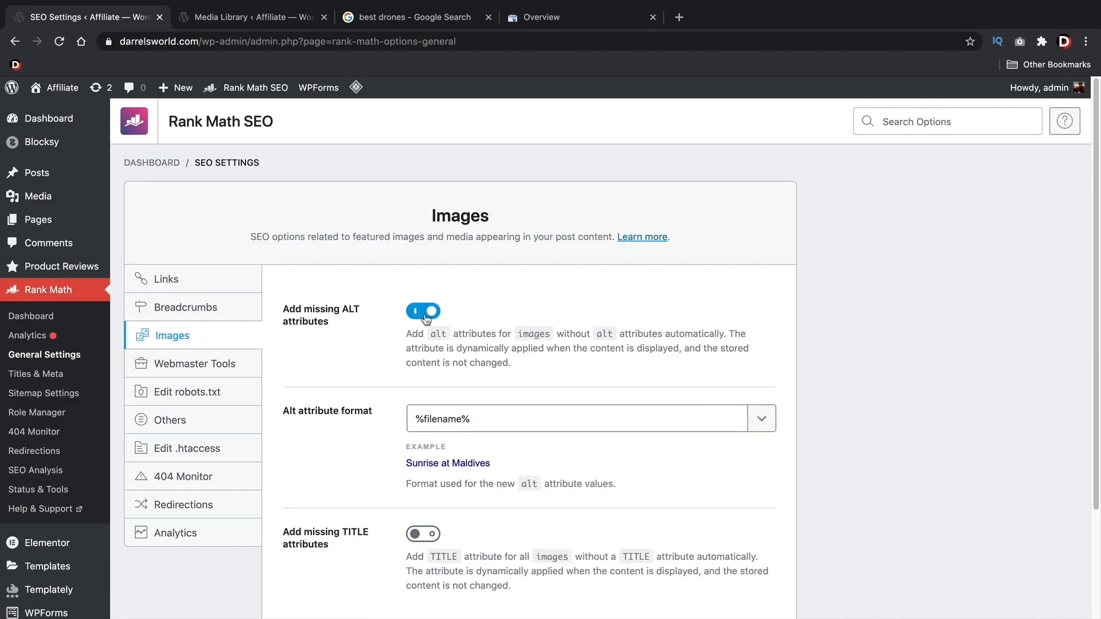
Check the drone photo's Title in the Media Library against the missing TITLE attributes option, and save the Images settings
scroll(428, 313, down, 3)
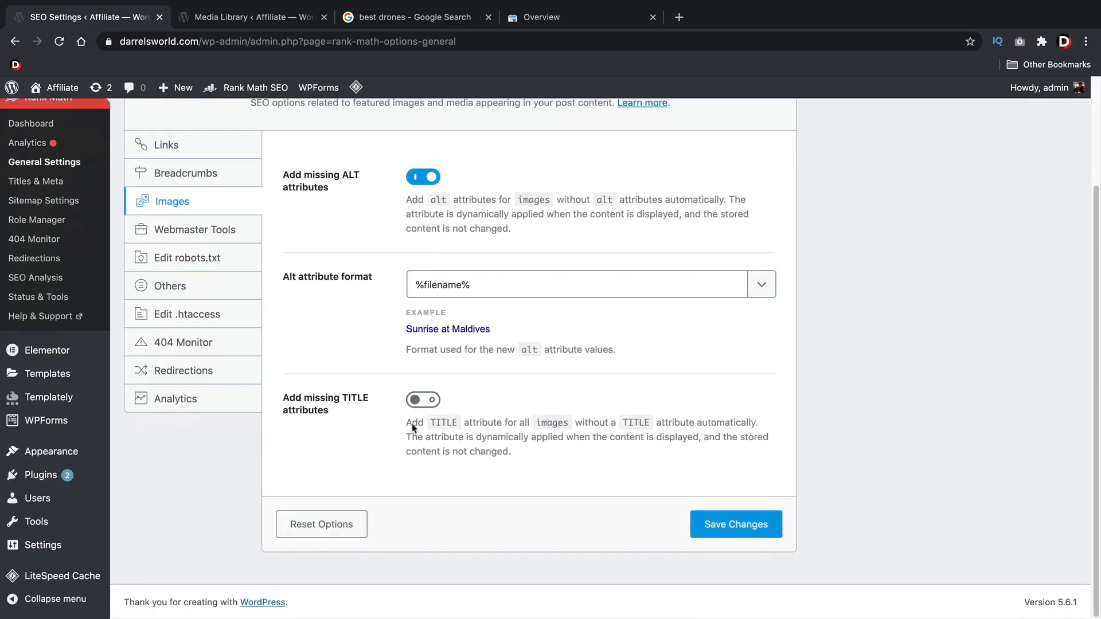
click(279, 25)
triple_click(903, 315)
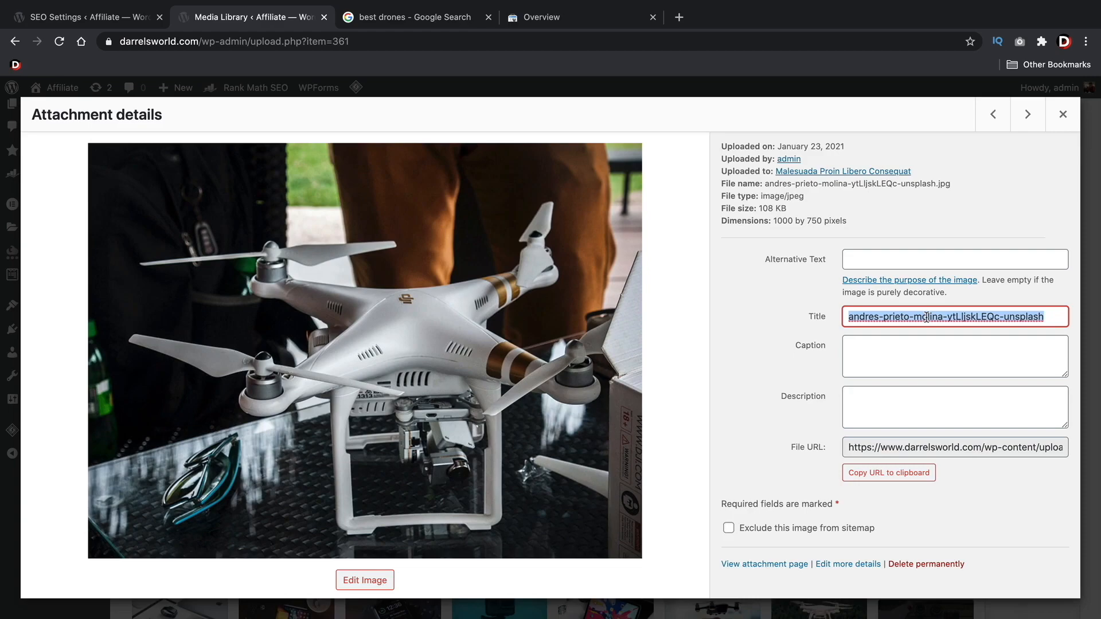
click(104, 23)
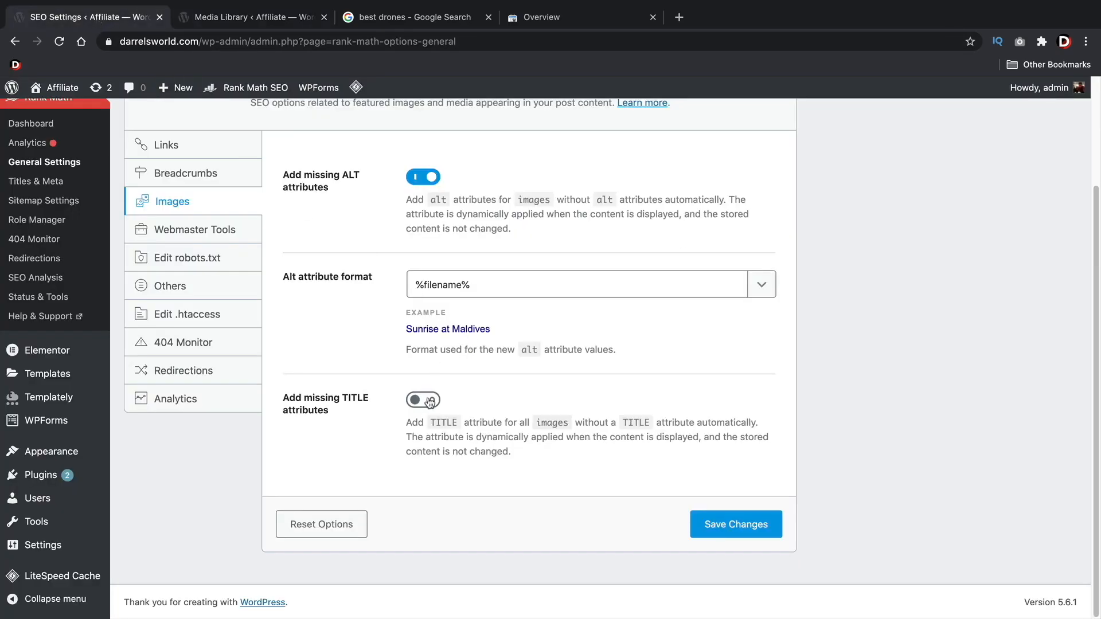
click(745, 535)
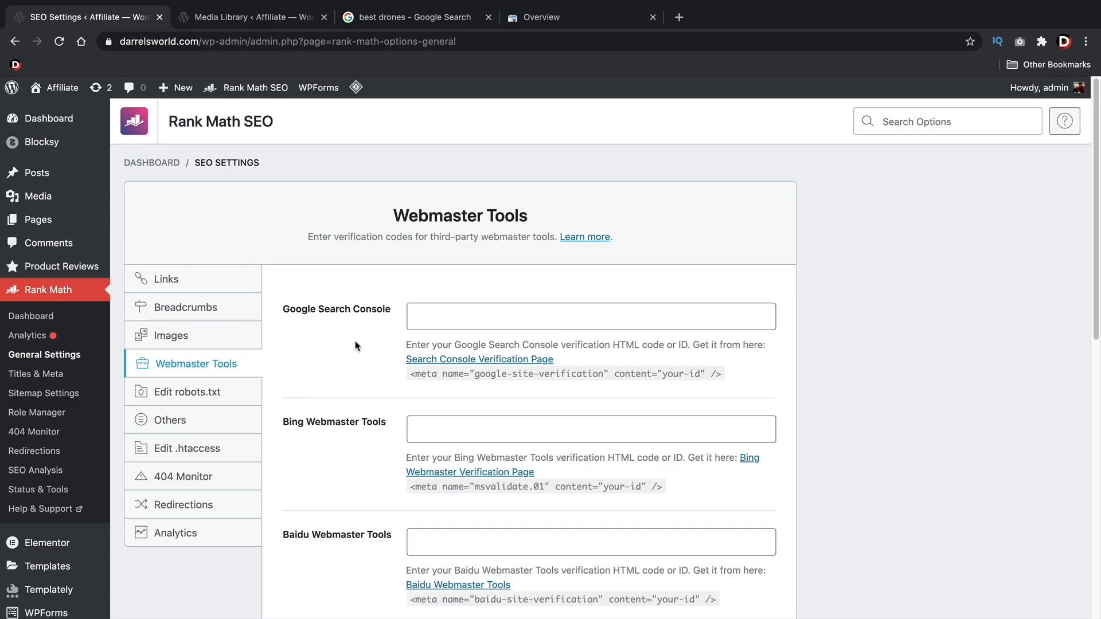
View Google Search Console, and copy the HTML meta tag from the Search Console Verification Page linked in Rank Math's Webmaster Tools settings
click(579, 19)
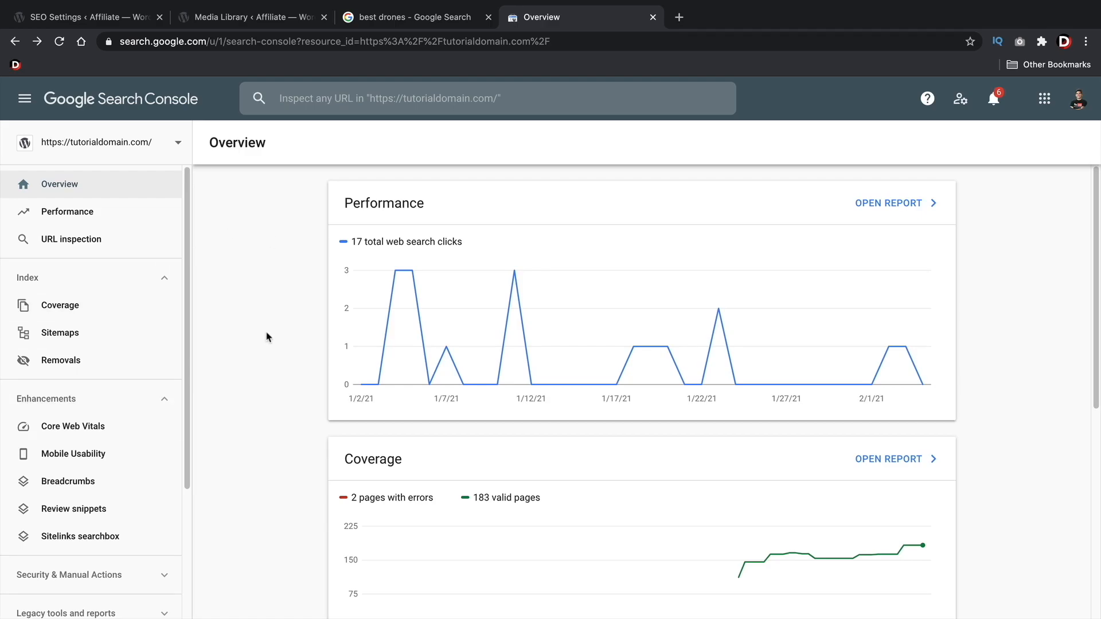
click(123, 19)
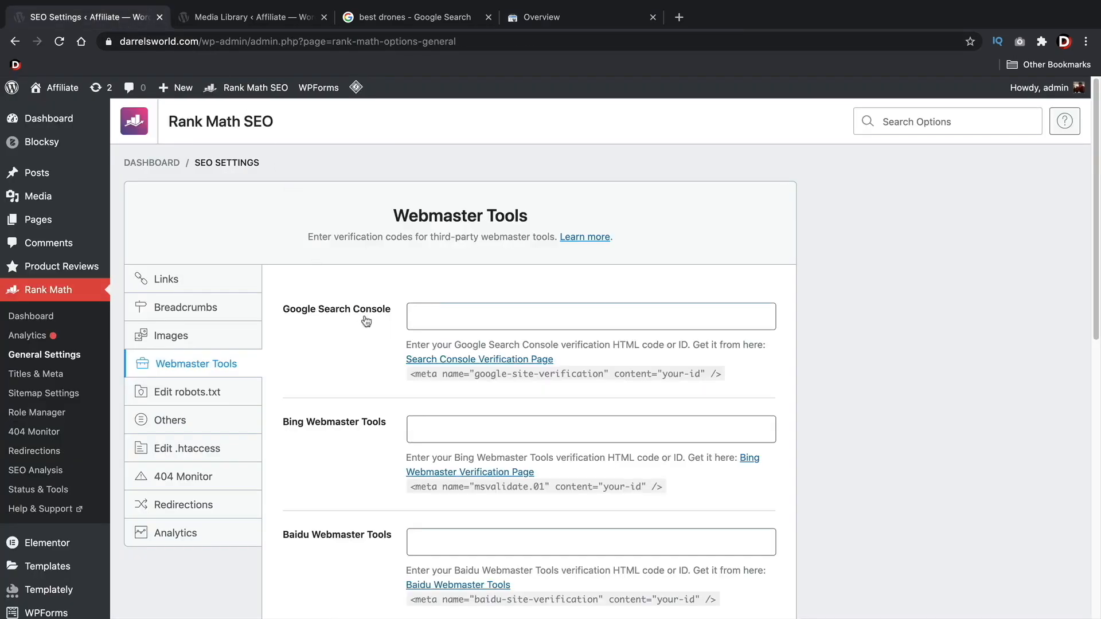
click(433, 360)
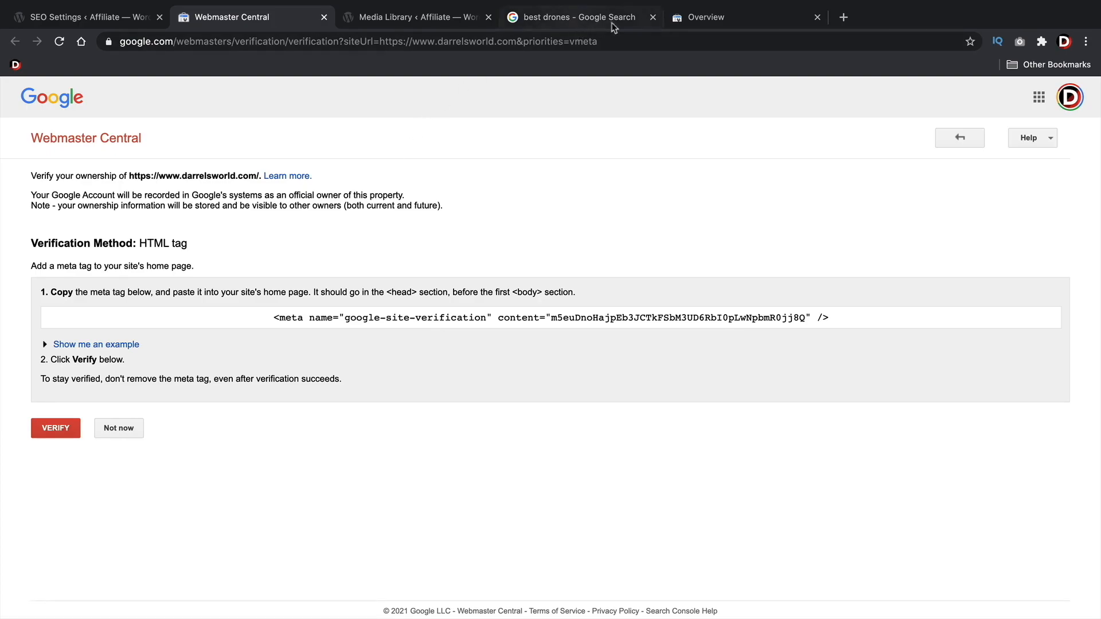
click(320, 319)
right_click(319, 318)
click(336, 346)
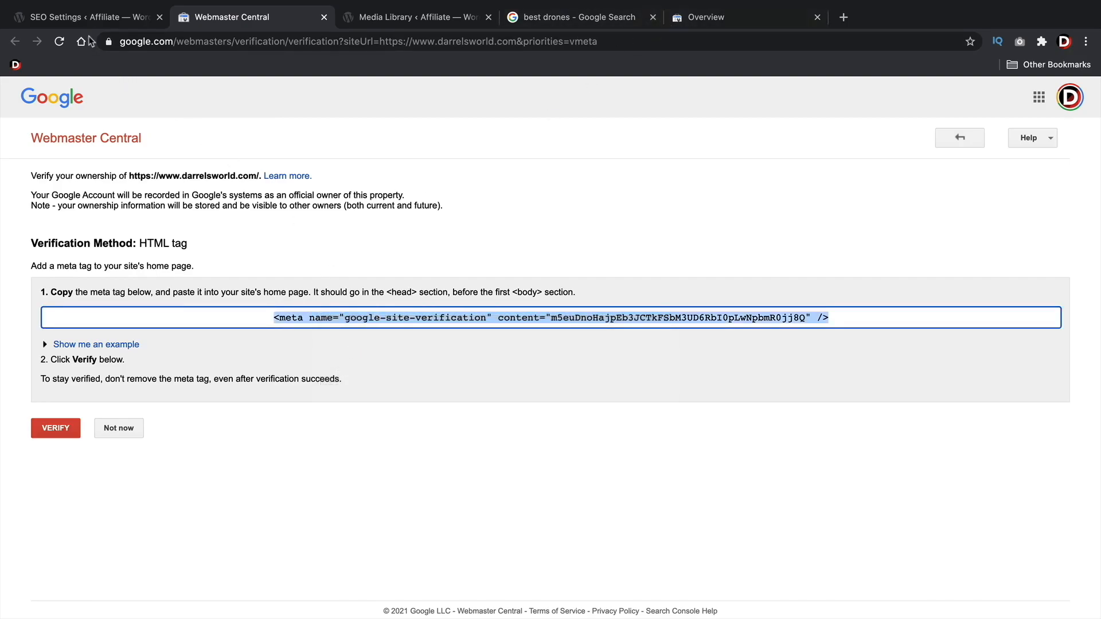
click(91, 18)
click(272, 21)
click(675, 23)
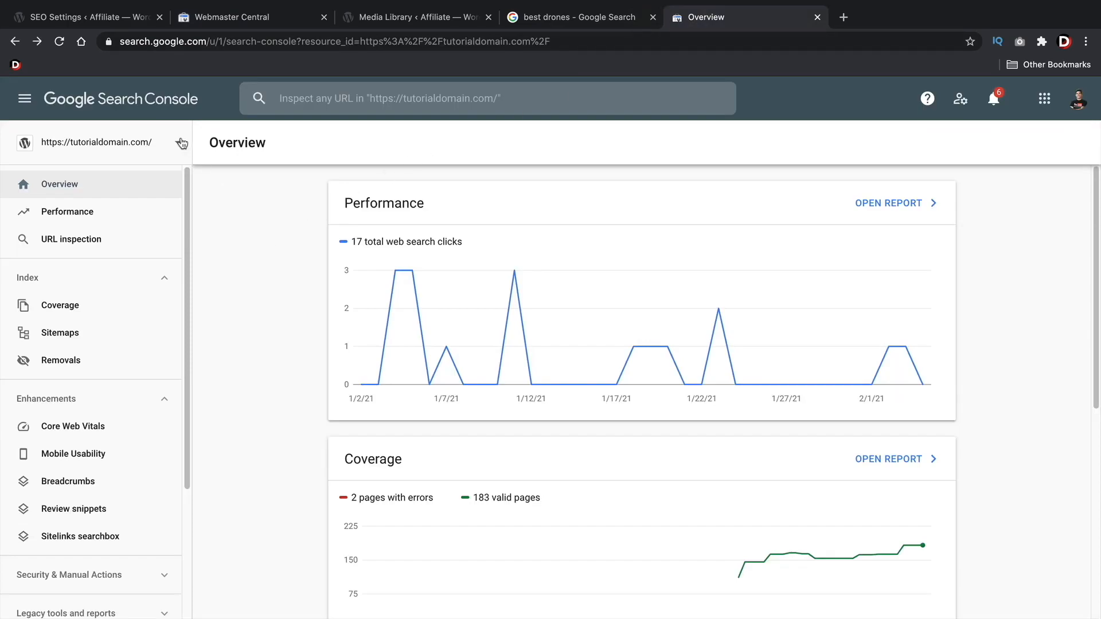
click(181, 143)
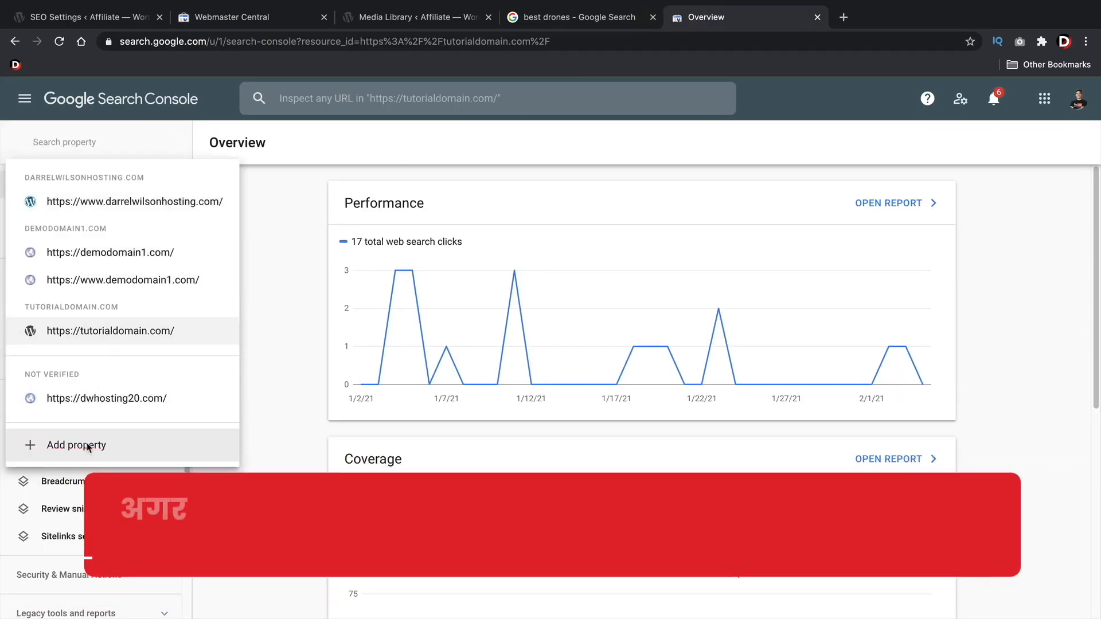
click(89, 445)
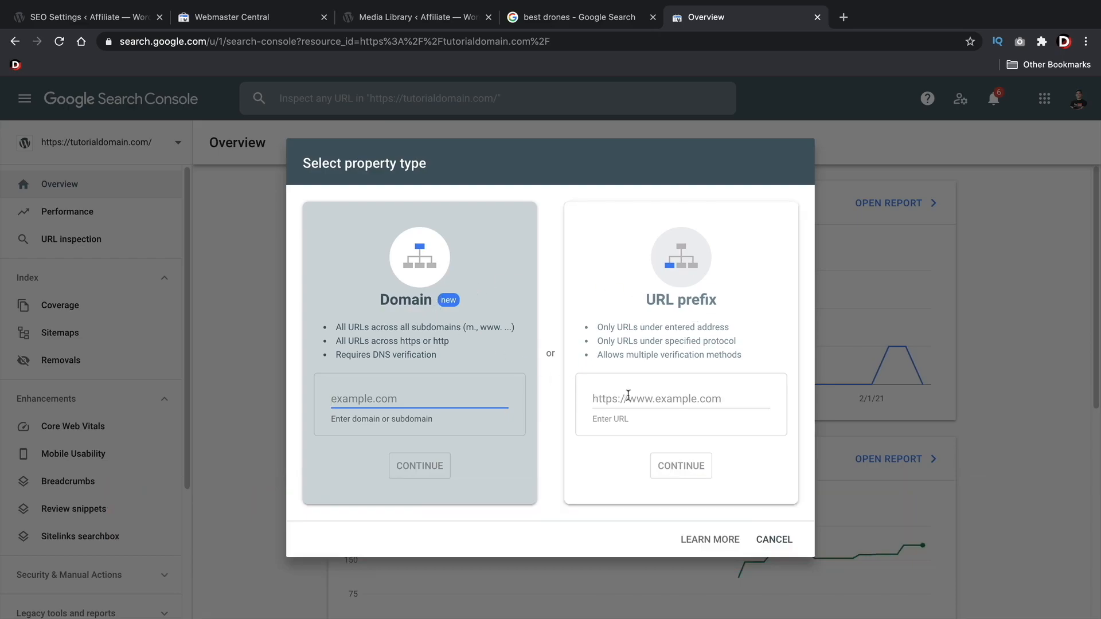
click(636, 397)
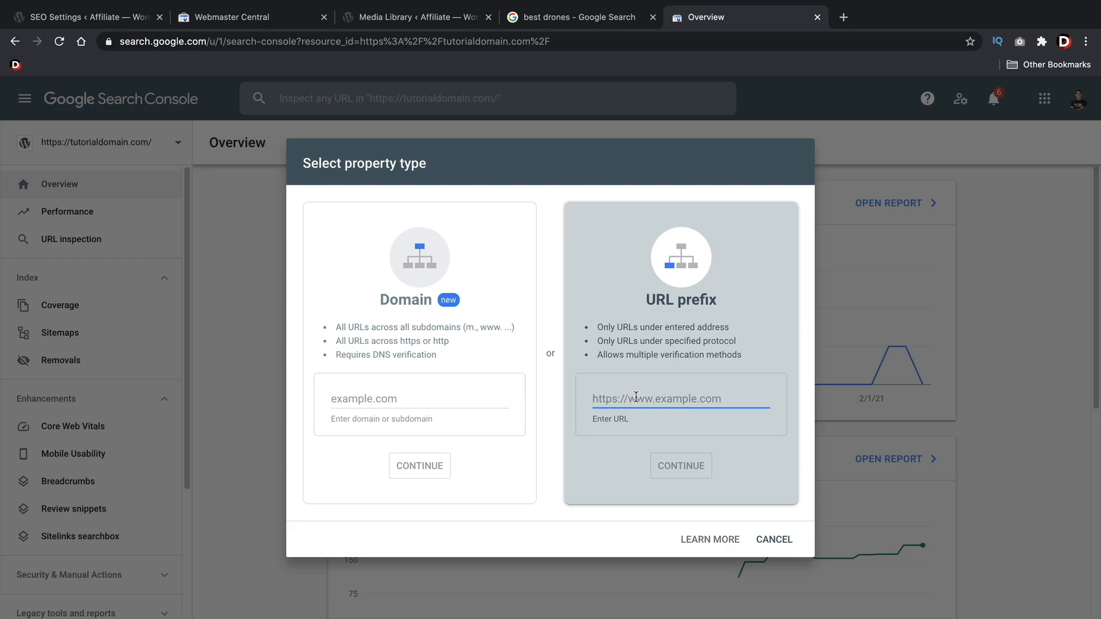
text(h)
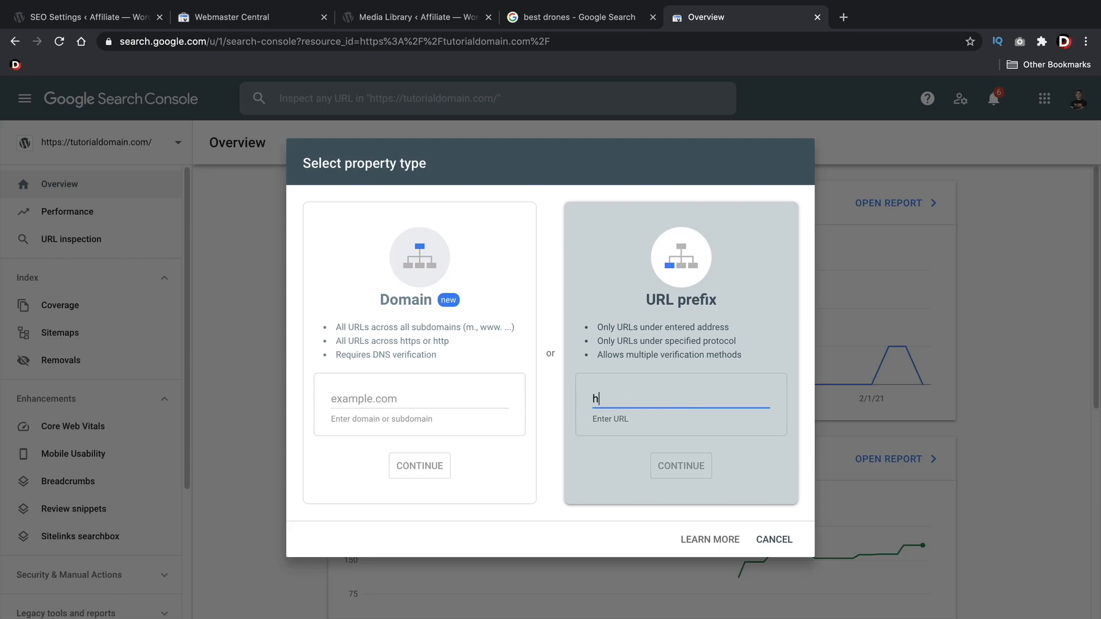
text(ttps://darrelsworld.com)
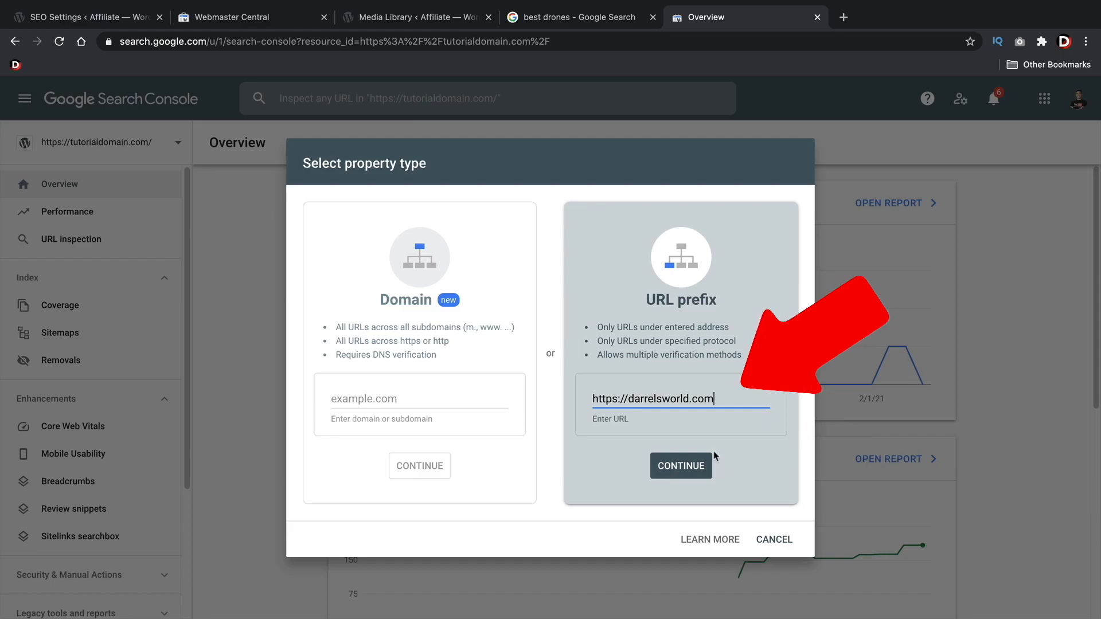
click(711, 474)
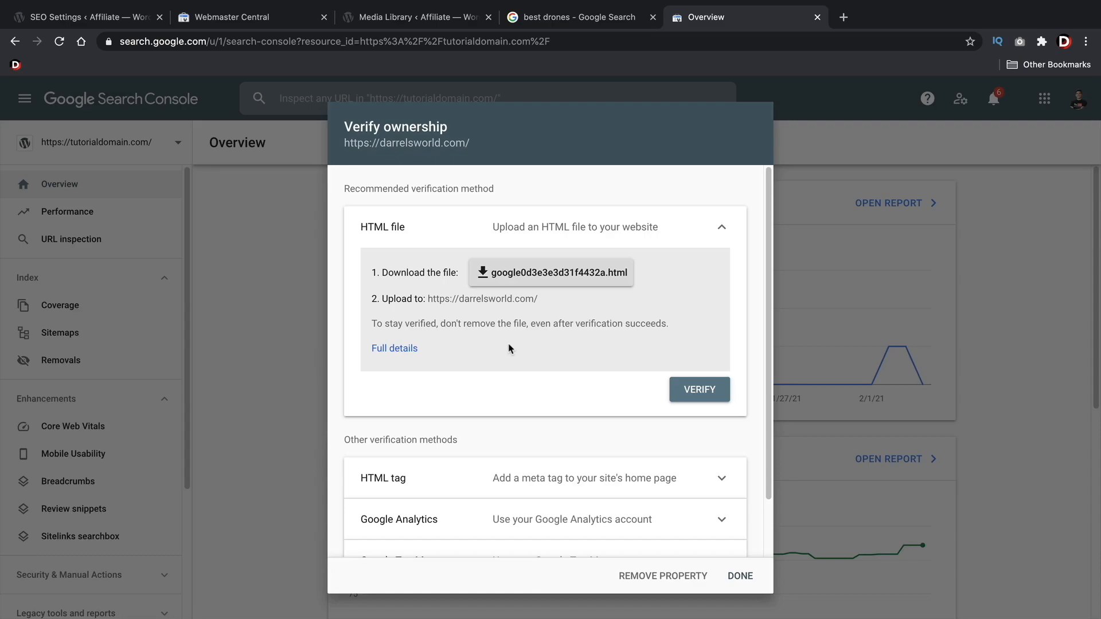
Copy the new property's HTML tag verification code and paste it into the Google Search Console field of Rank Math's Webmaster Tools settings
scroll(564, 345, down, 2)
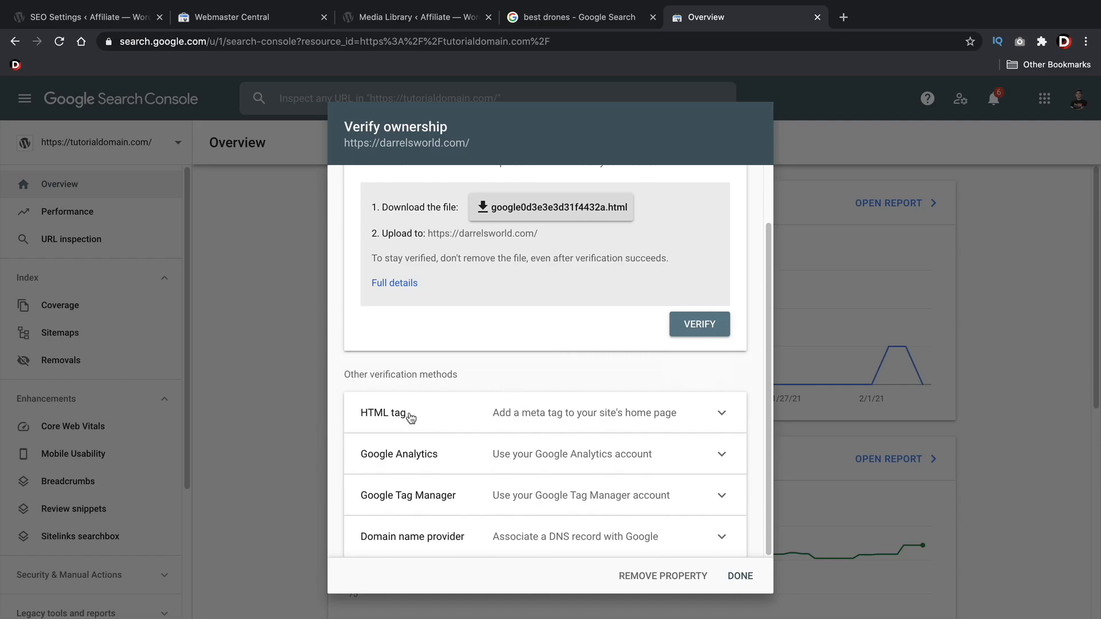
click(540, 420)
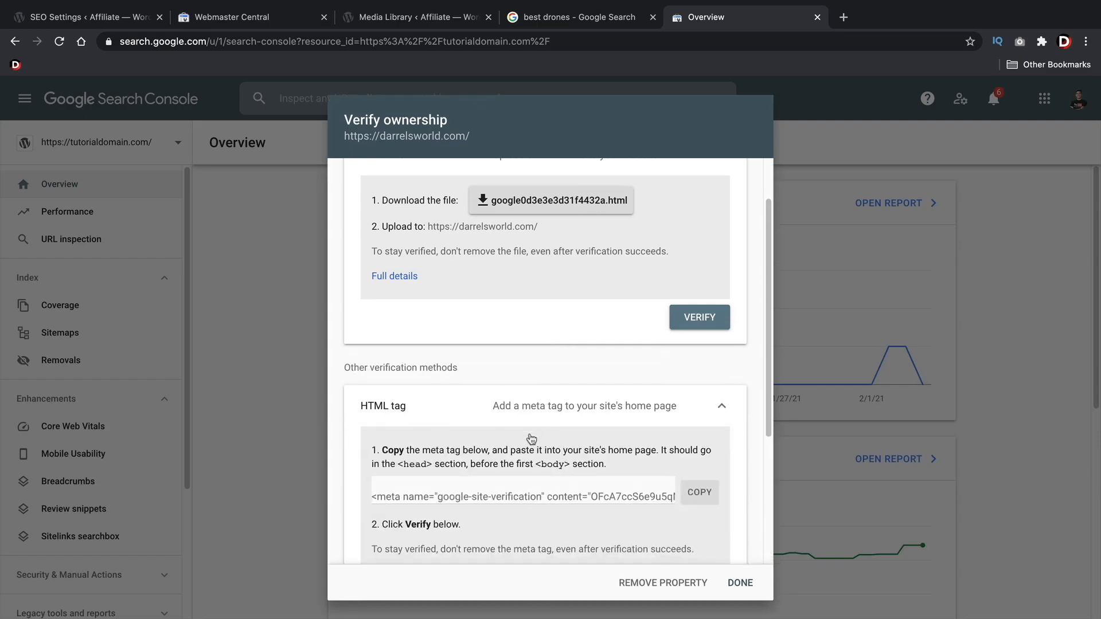
click(701, 494)
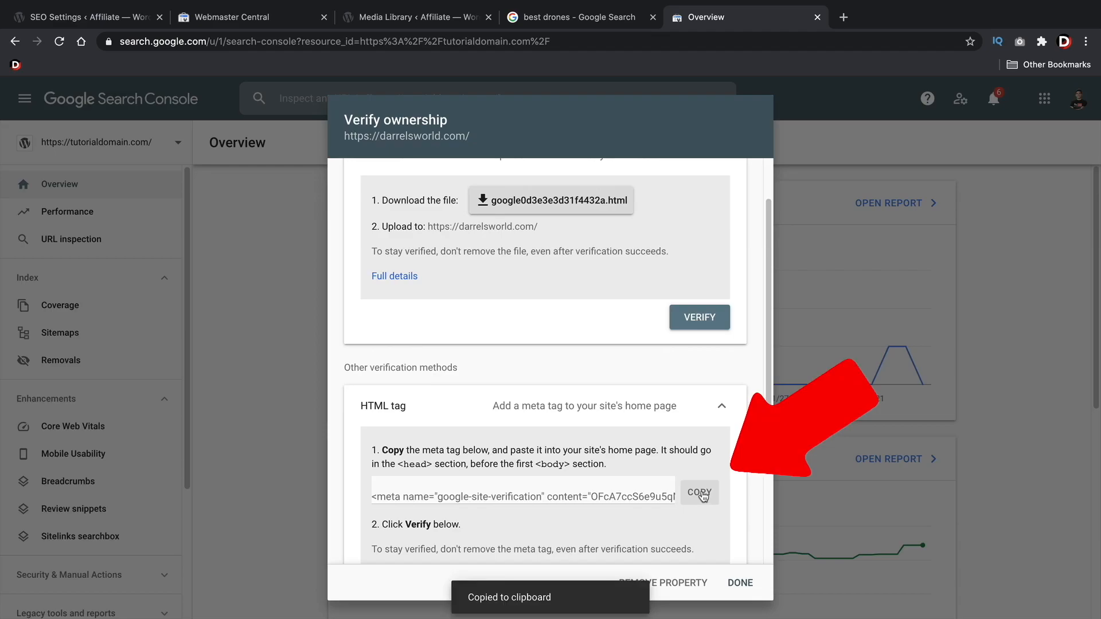
click(95, 19)
click(432, 316)
right_click(434, 316)
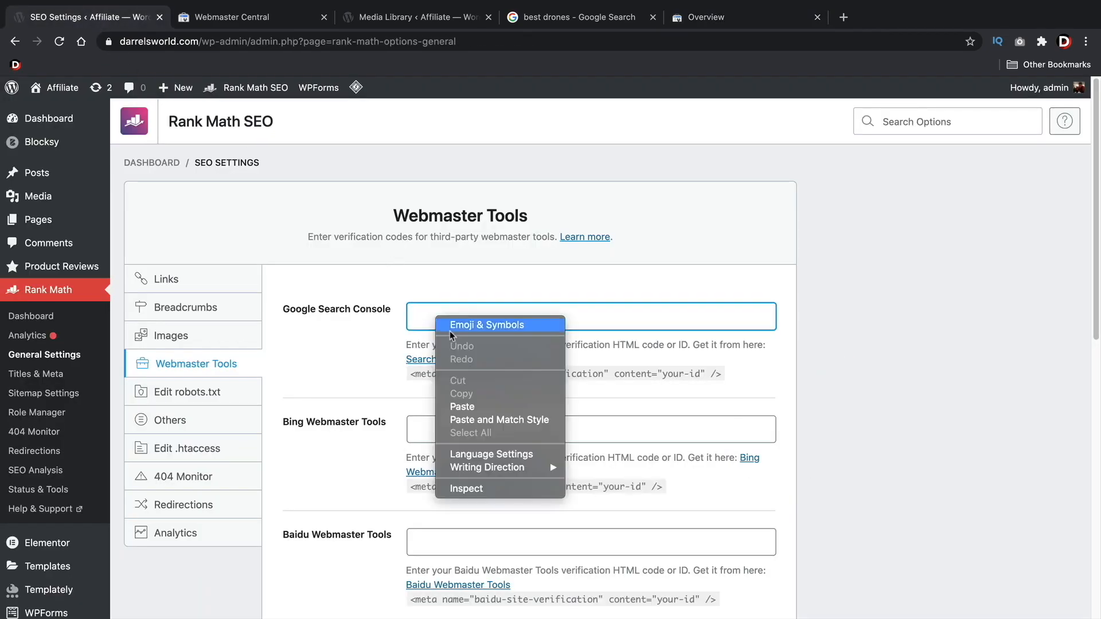
click(479, 406)
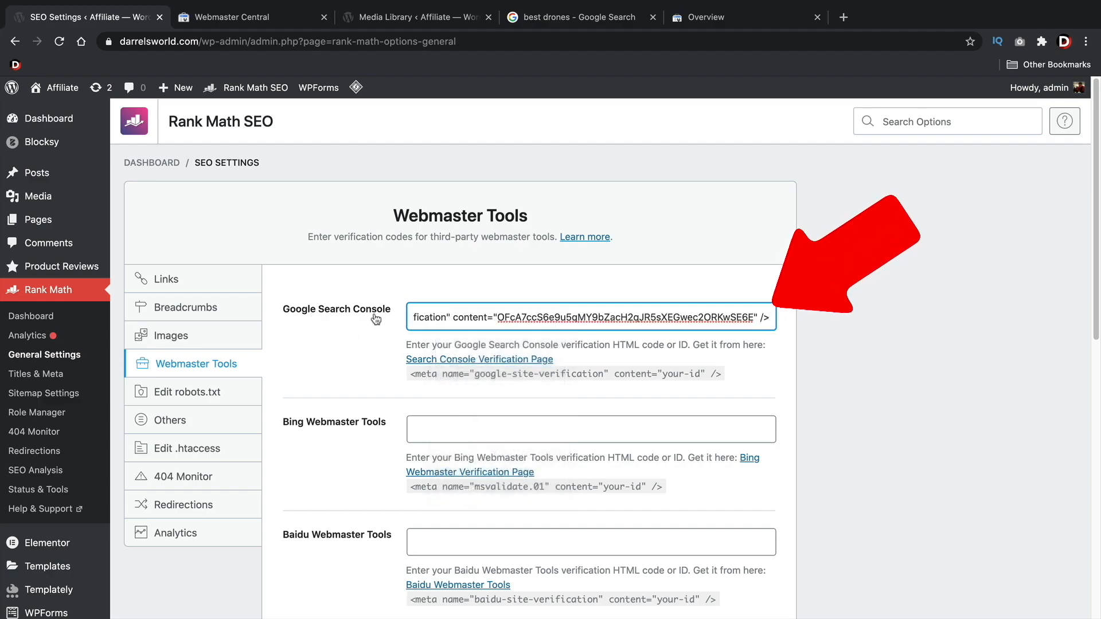
Save the Webmaster Tools settings and check the verification ID stored in the Google Search Console field
drag(497, 314, 744, 310)
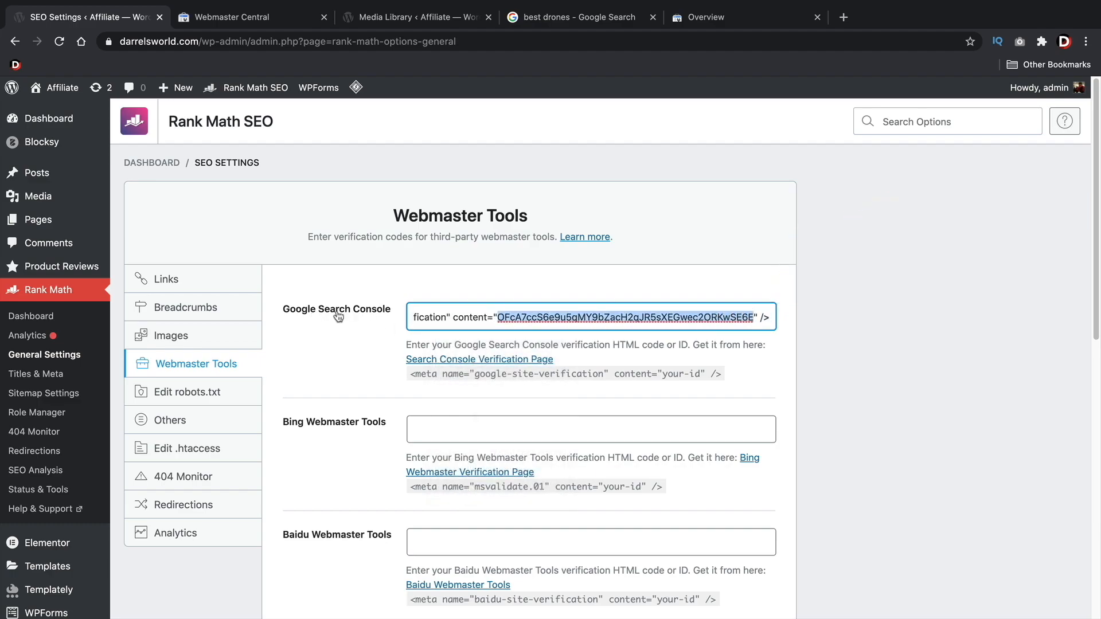
click(317, 343)
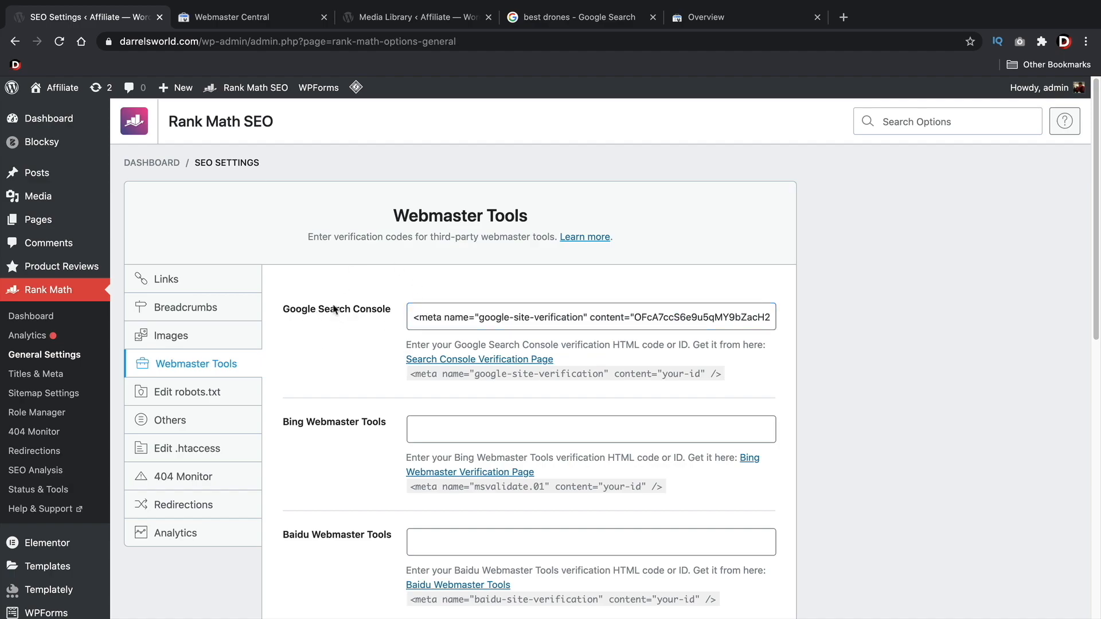
scroll(320, 366, down, 10)
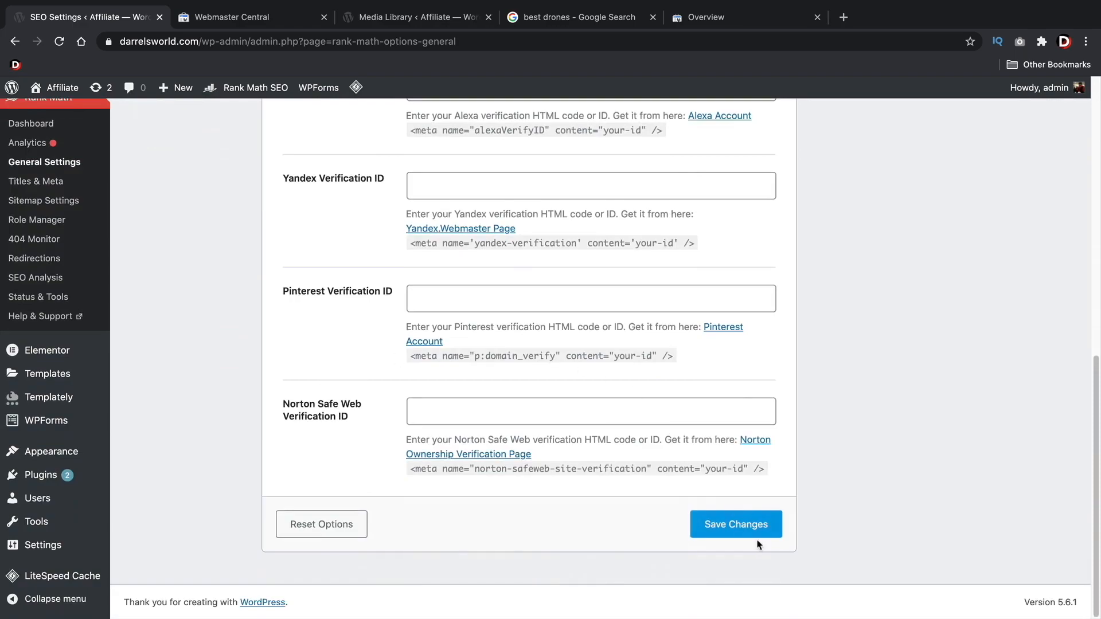
click(744, 528)
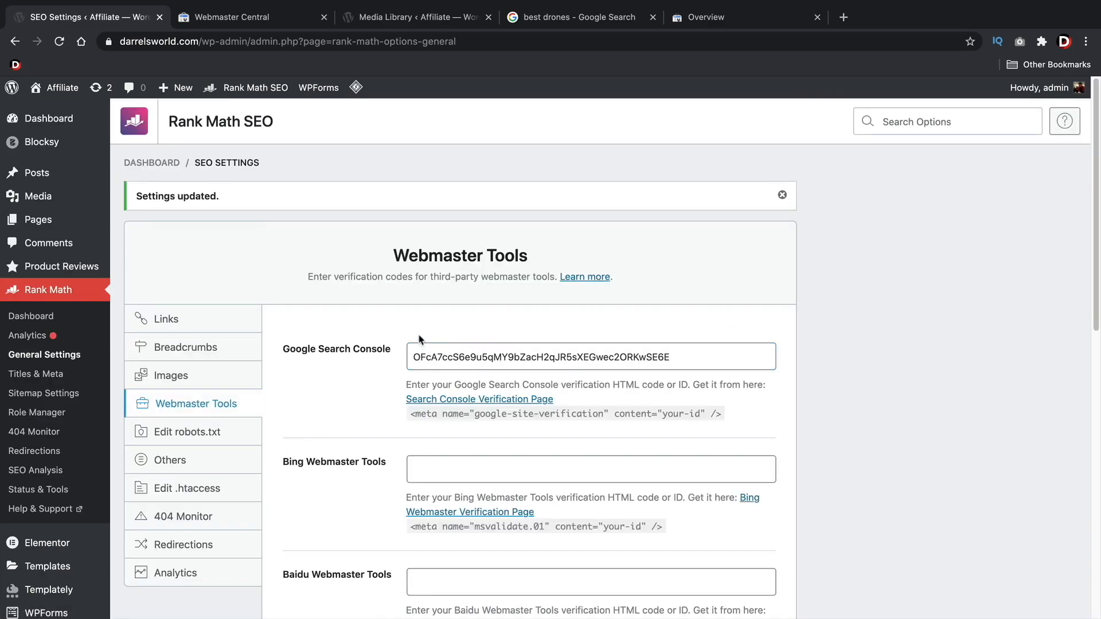
click(435, 350)
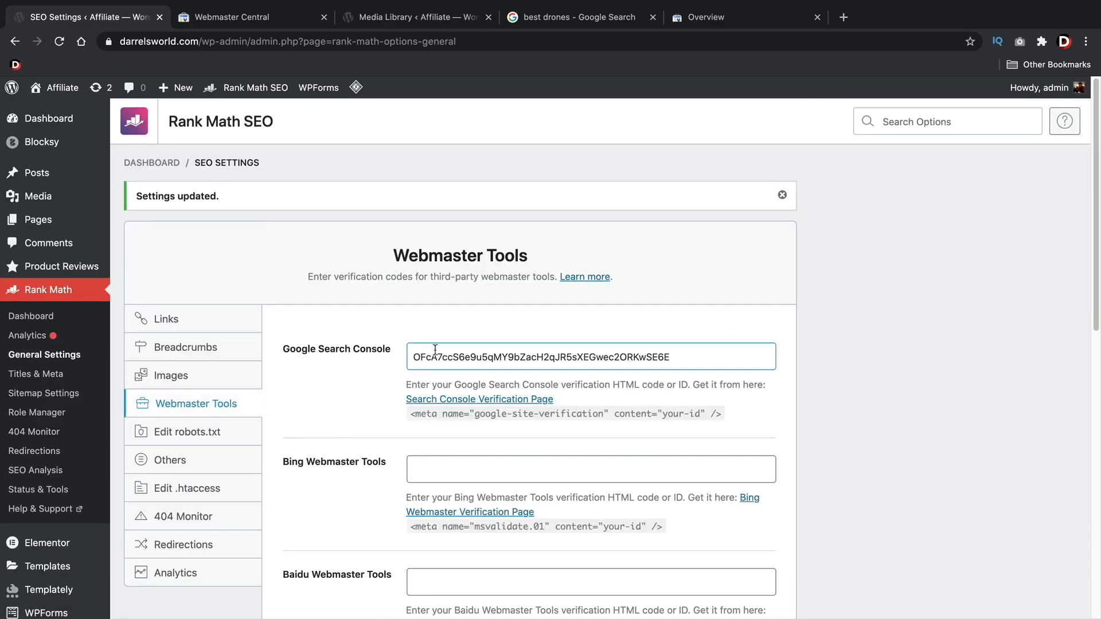
double_click(500, 354)
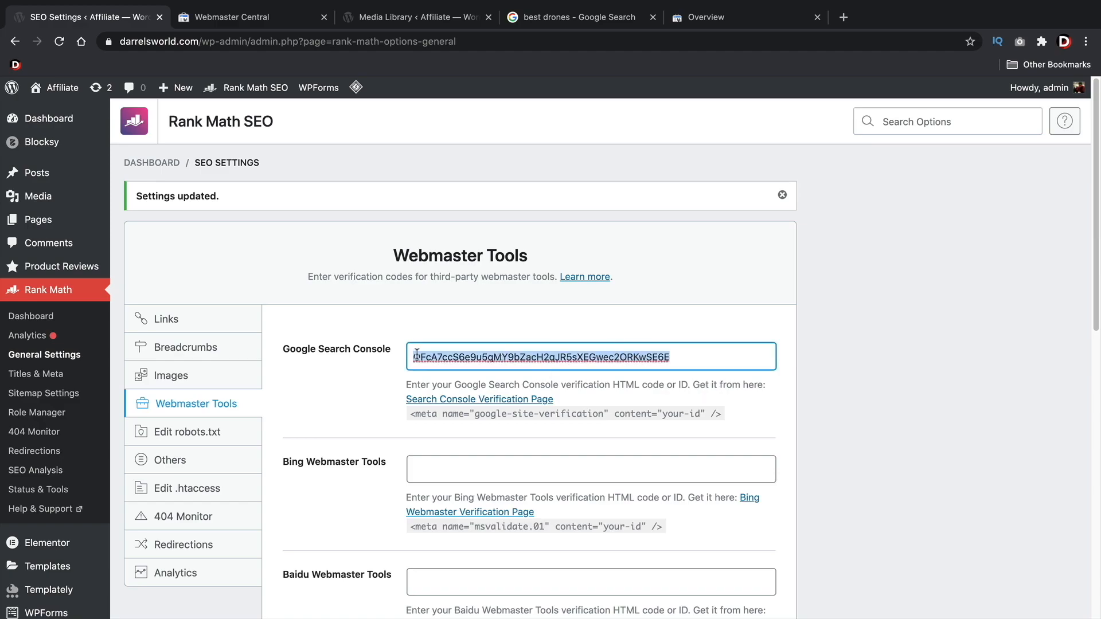
click(241, 22)
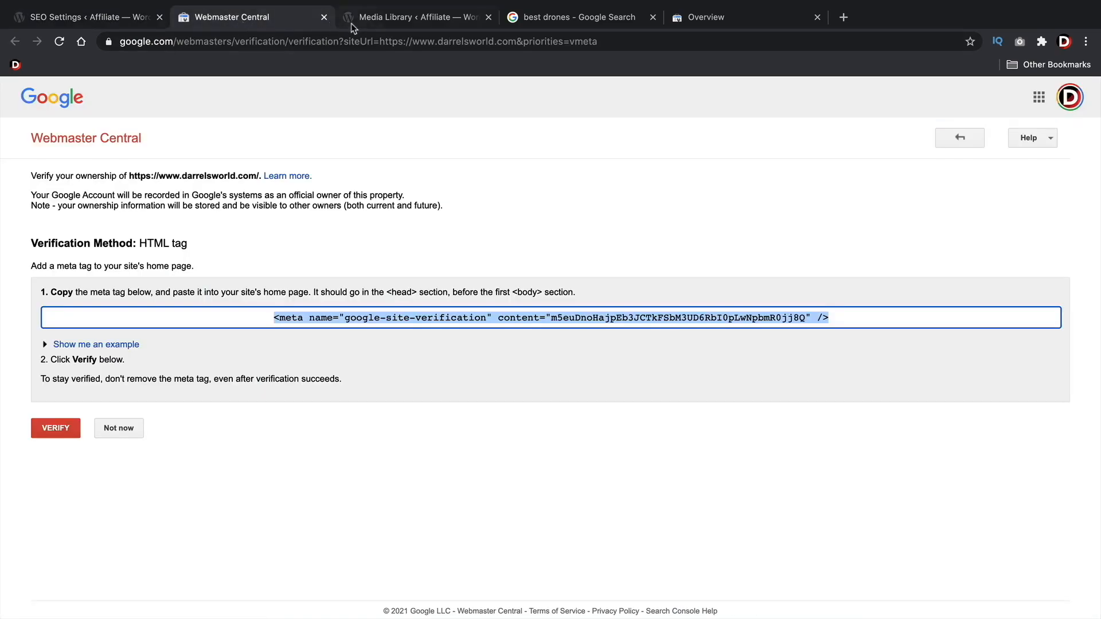
click(322, 18)
click(534, 21)
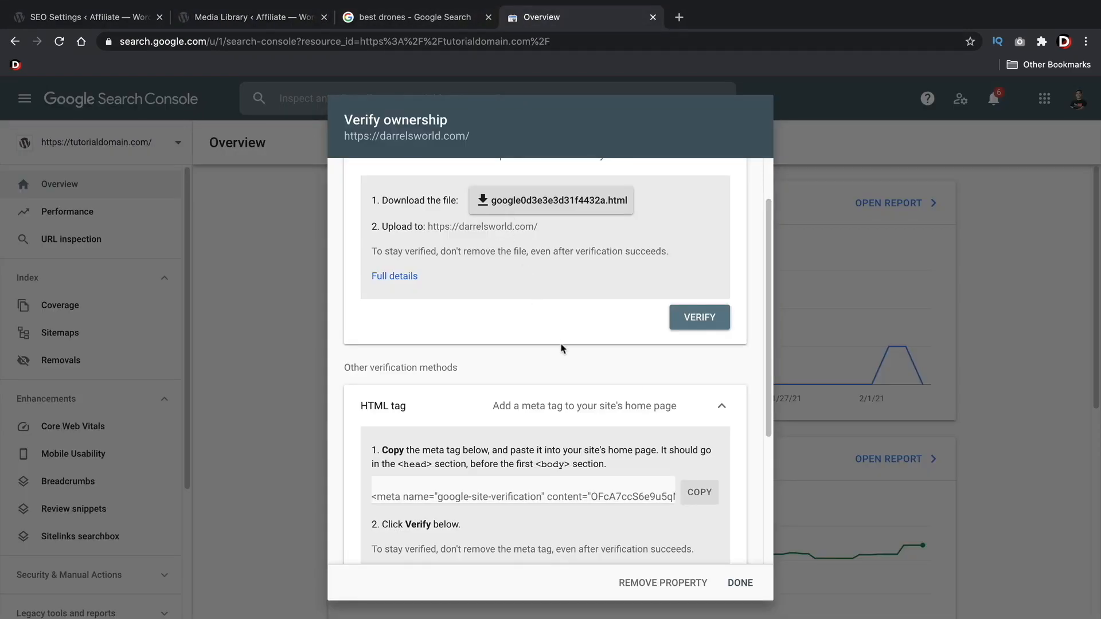
scroll(534, 344, down, 3)
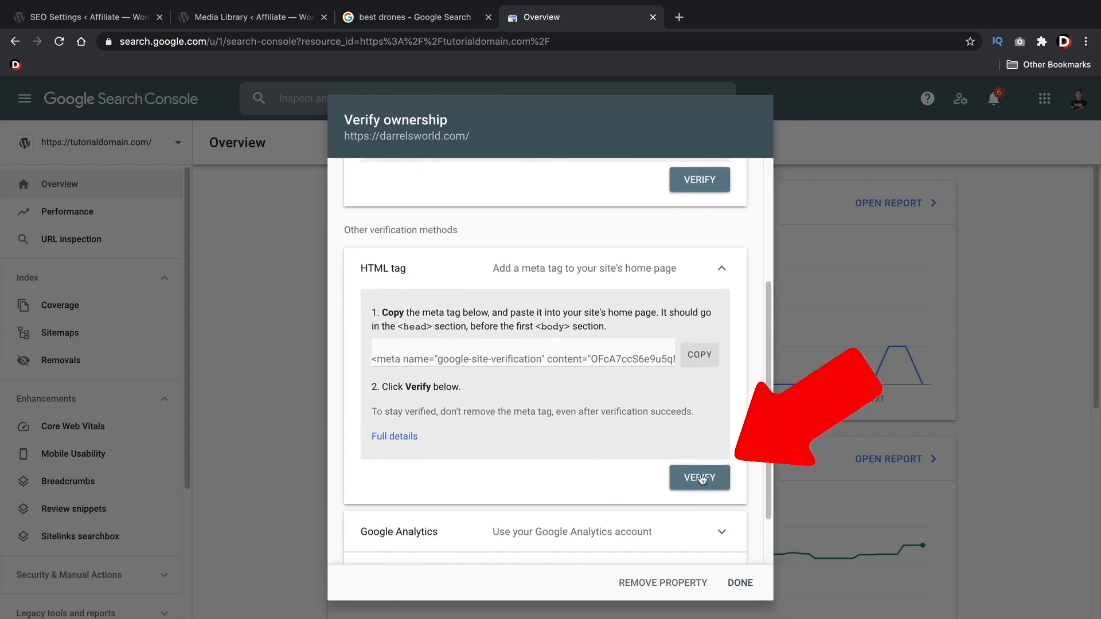
click(699, 478)
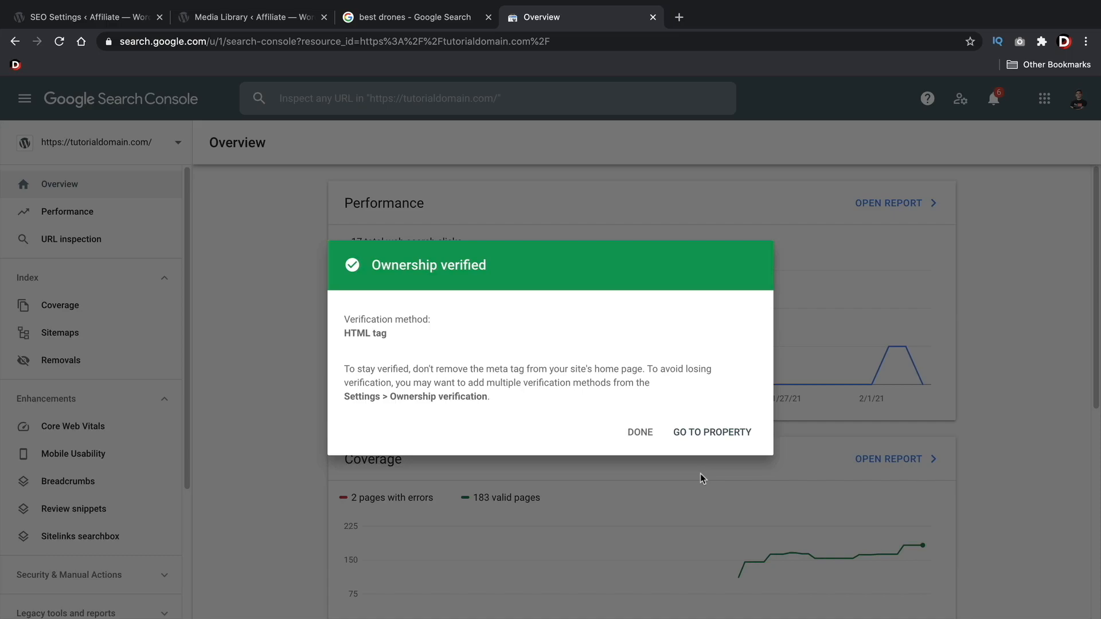
click(642, 432)
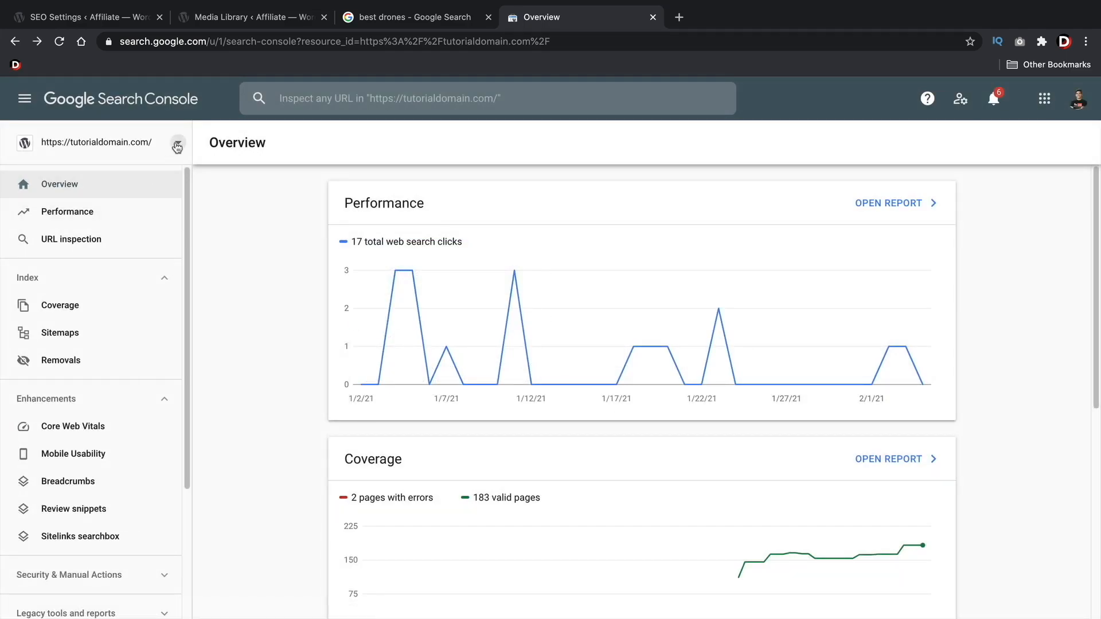
click(174, 145)
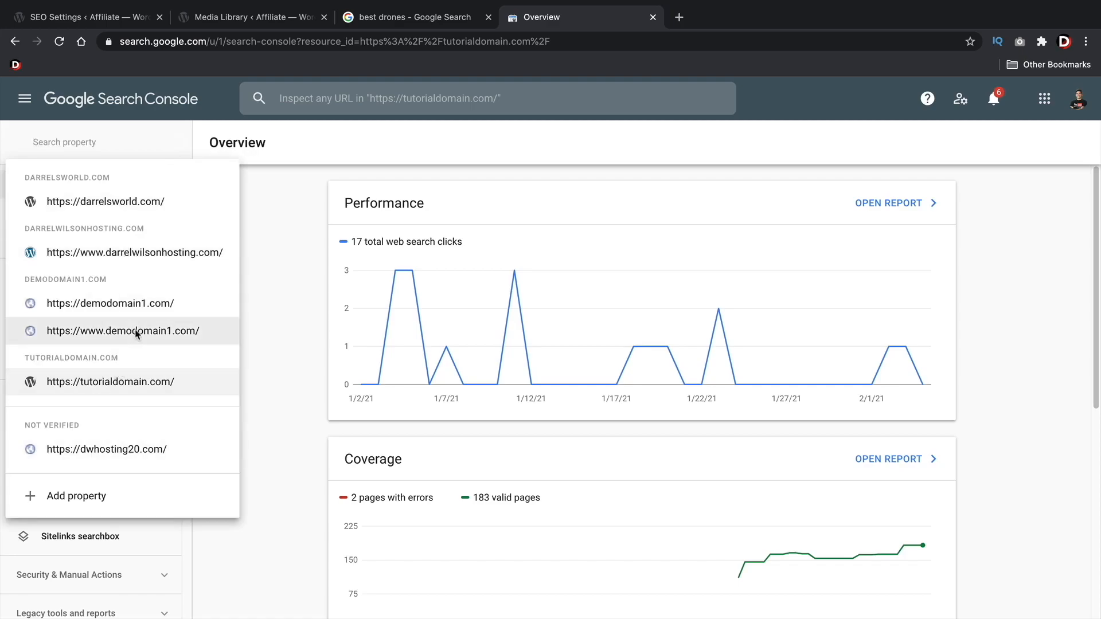
click(112, 208)
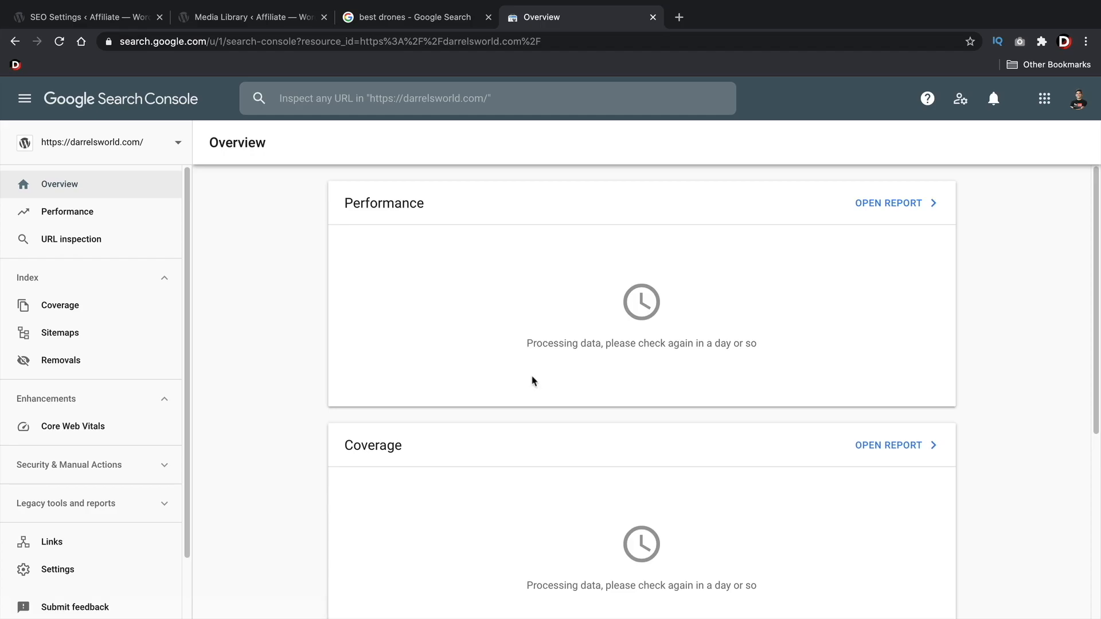
Switch back to Rank Math's general settings, check the Edit robots.txt section and open the Others section
click(103, 23)
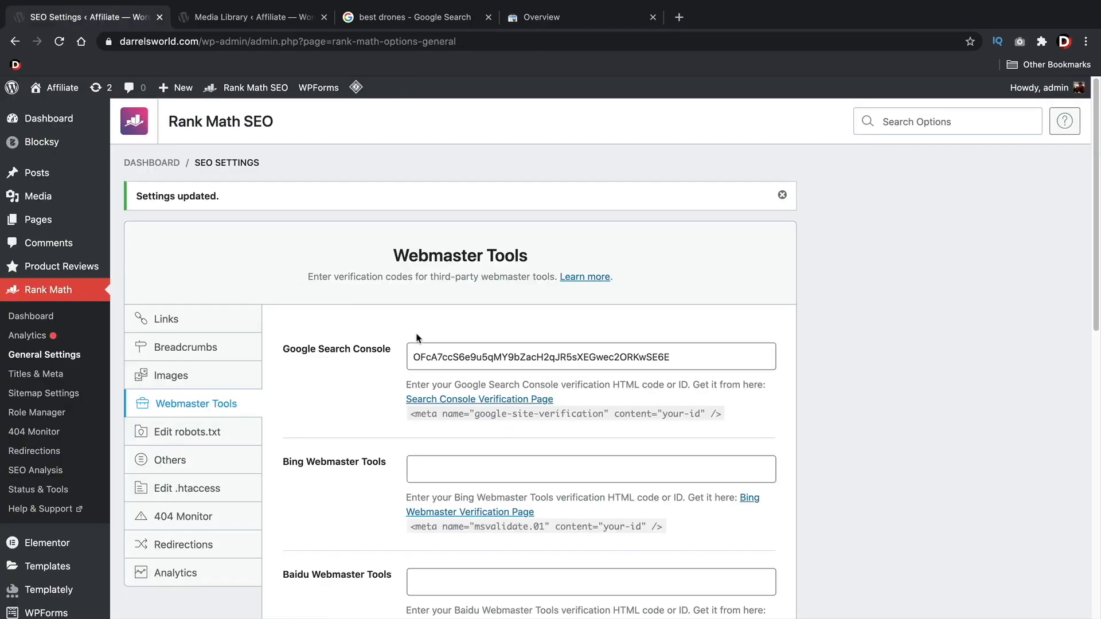
scroll(367, 340, down, 3)
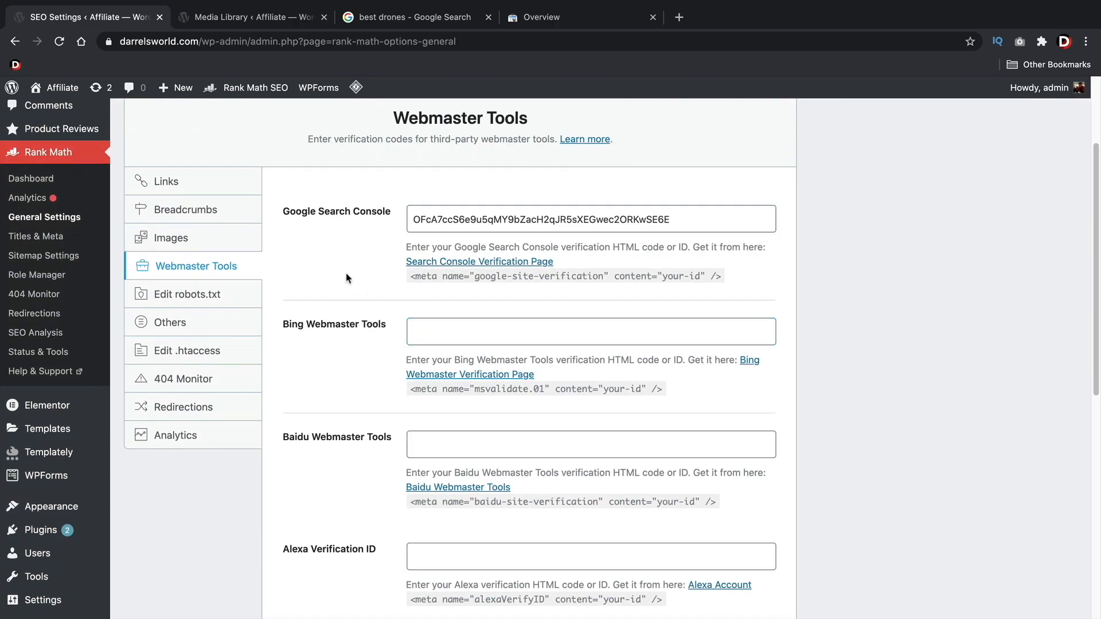
click(185, 296)
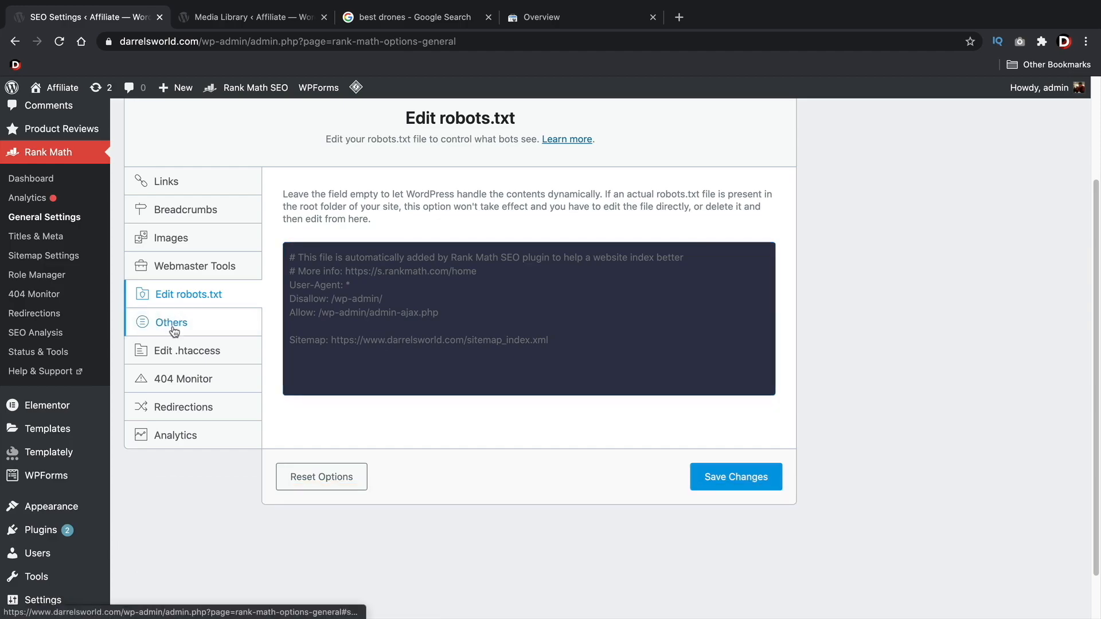
click(170, 321)
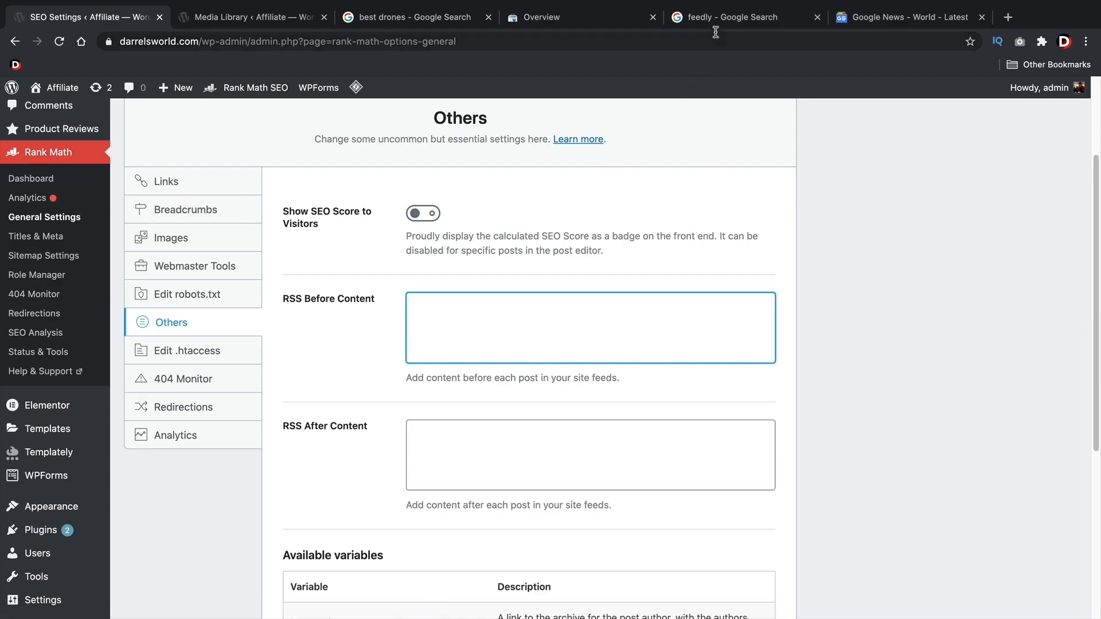
Switch to Google News and browse the Business headlines as an example of feed-driven content
click(742, 19)
click(882, 19)
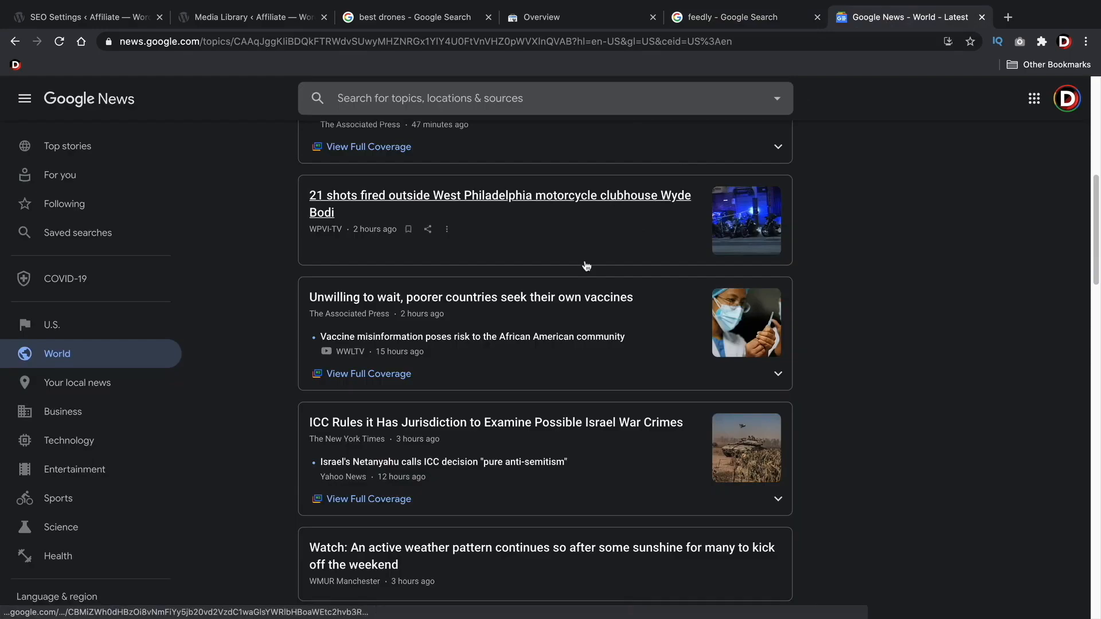
click(84, 407)
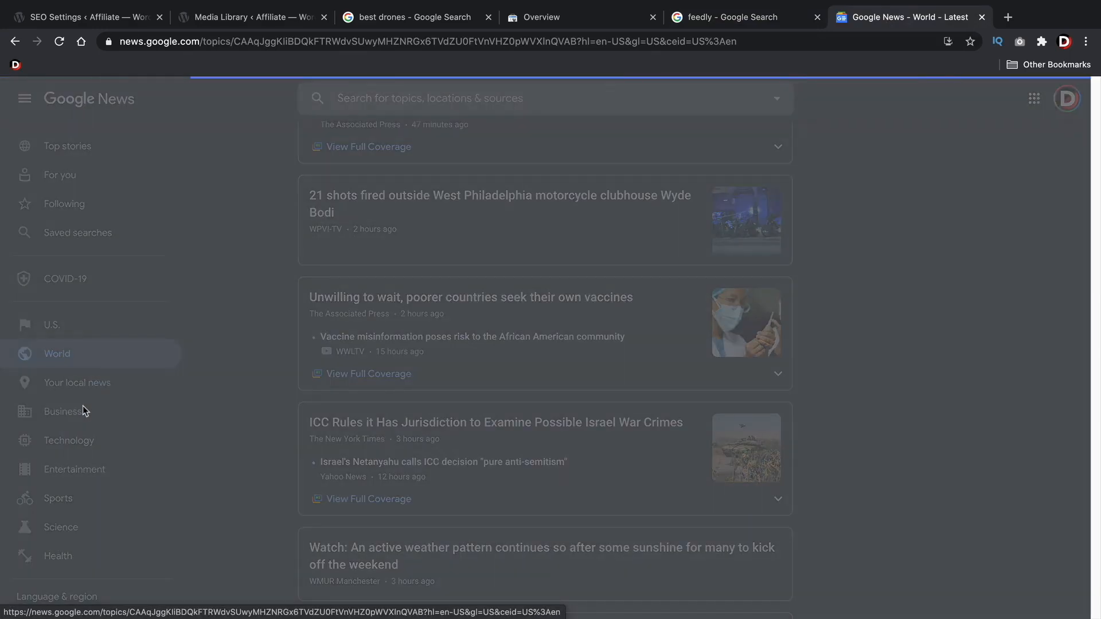
scroll(417, 425, down, 1)
scroll(418, 425, down, 3)
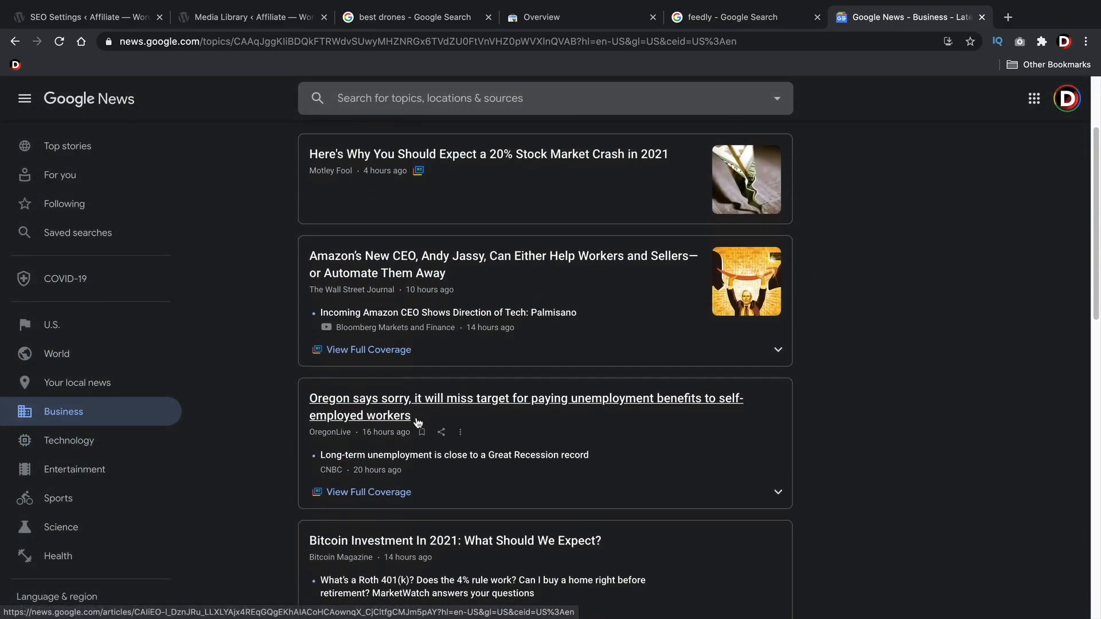
scroll(475, 362, down, 12)
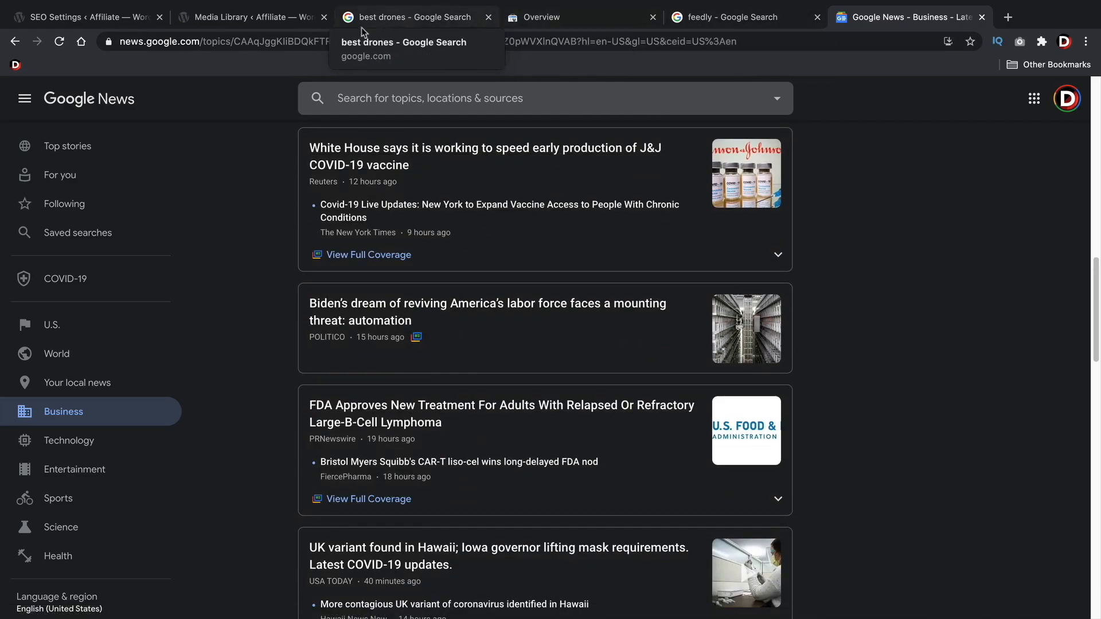
Back in Rank Math's Others settings, paste "The post %POSTLINK% first appeared on %BLOGLINK% and is written by %AUTHORLINK%." into RSS After Content
click(127, 23)
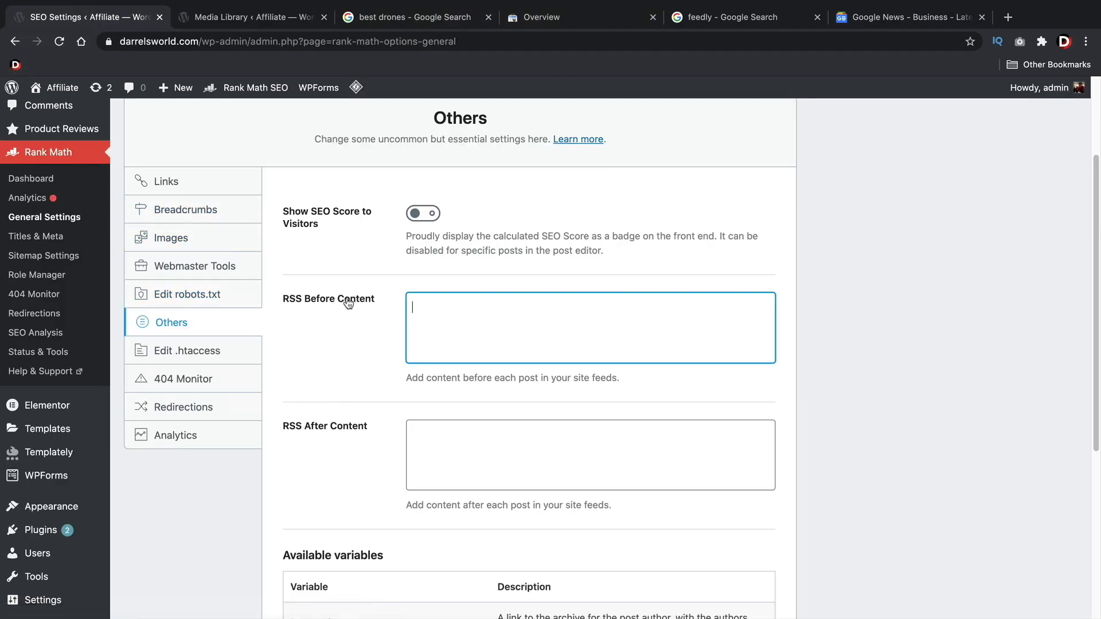
click(435, 436)
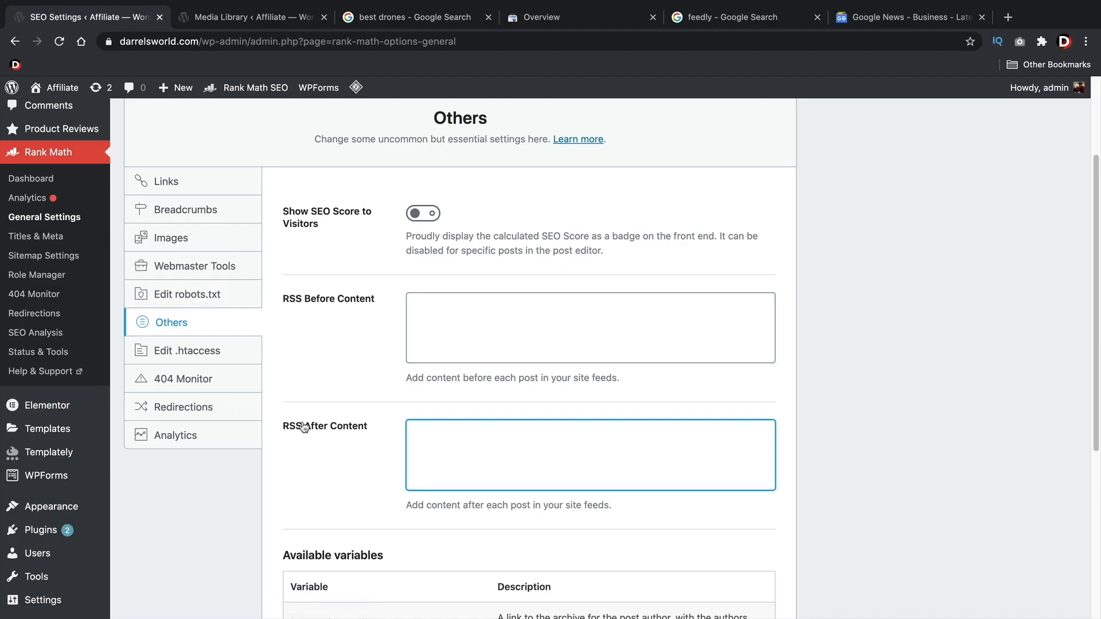
right_click(420, 440)
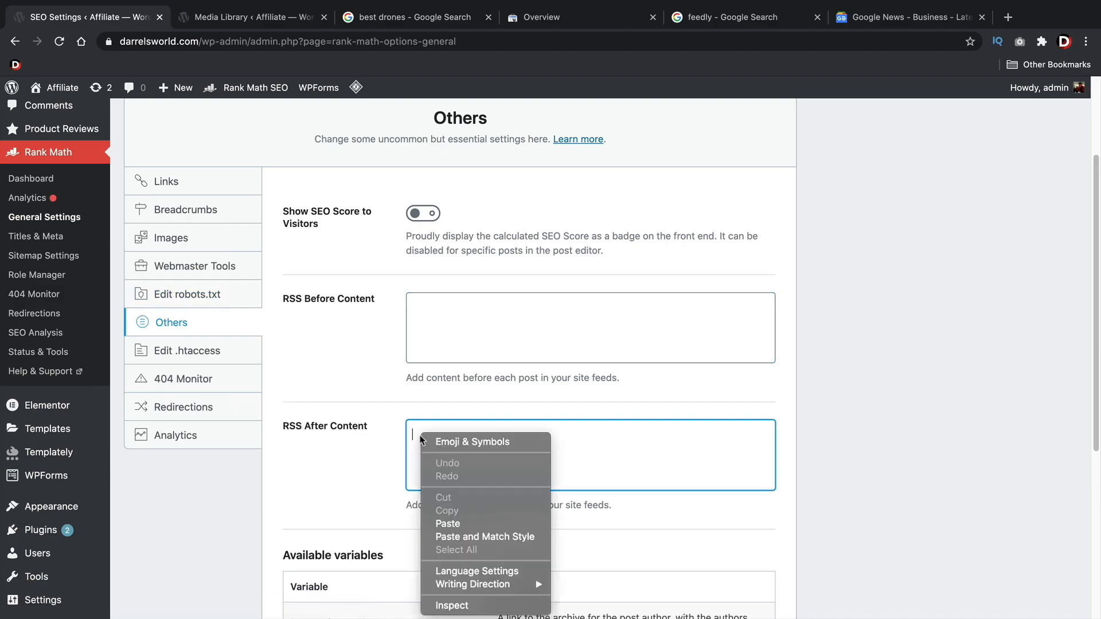
click(453, 523)
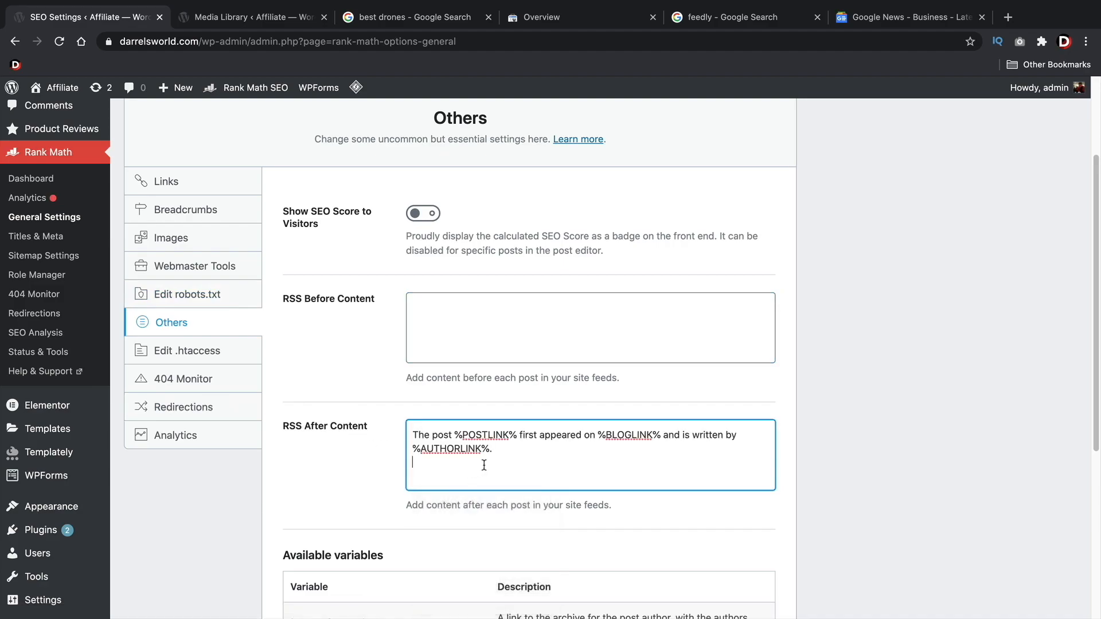
Examine the %BLOGLINK% and %AUTHORLINK% variables in the RSS After Content text against the available variables list
scroll(484, 465, down, 4)
triple_click(477, 228)
click(482, 228)
drag(596, 228, 656, 228)
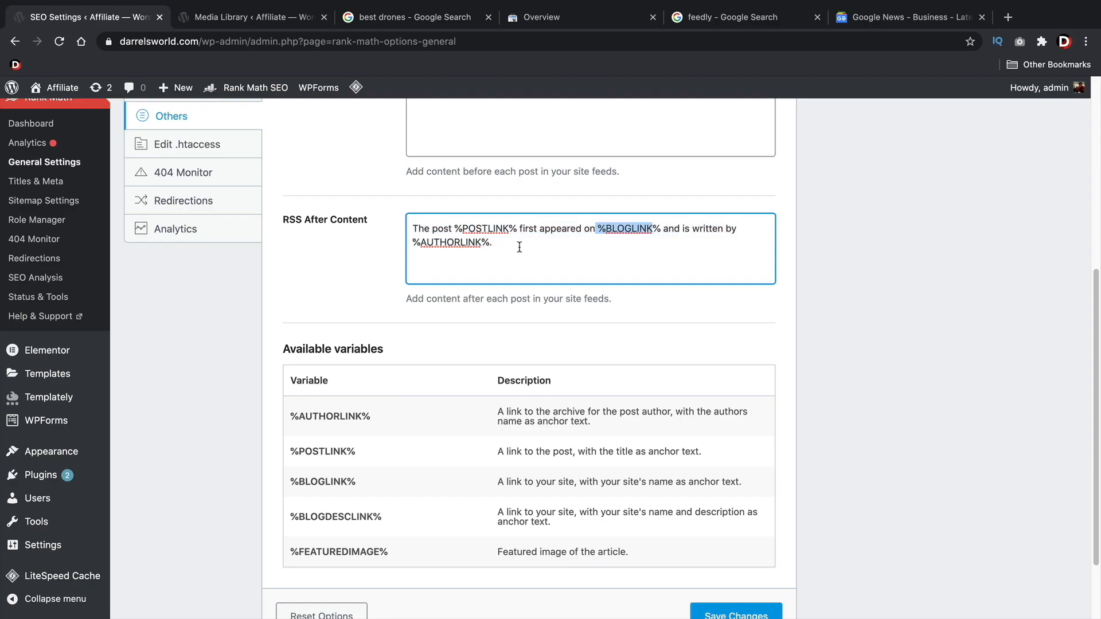
drag(494, 242, 434, 245)
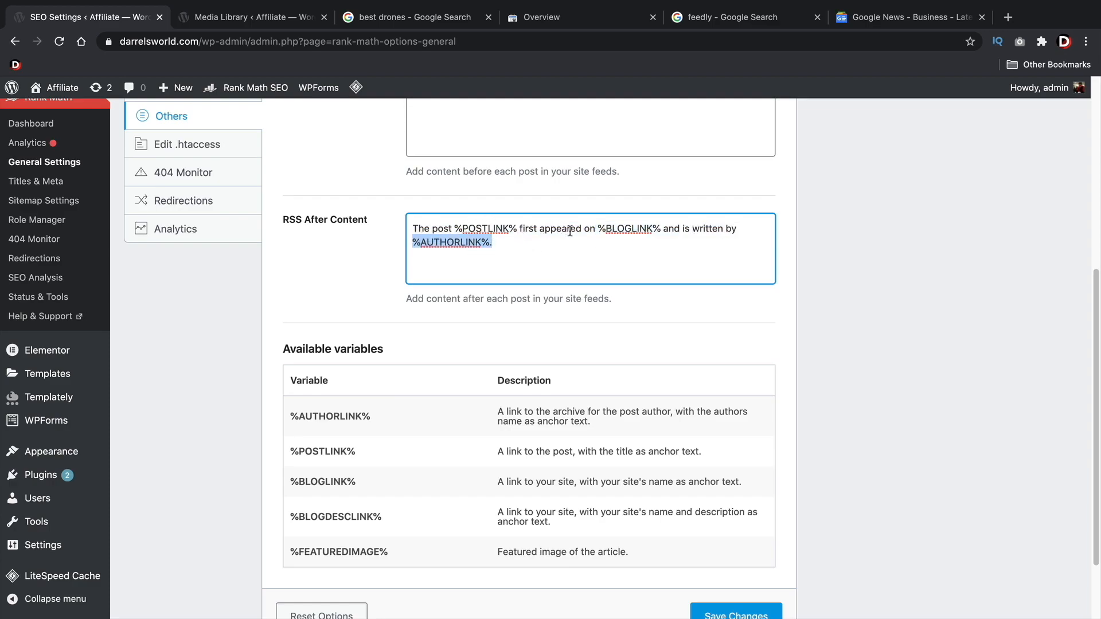
drag(603, 228, 635, 228)
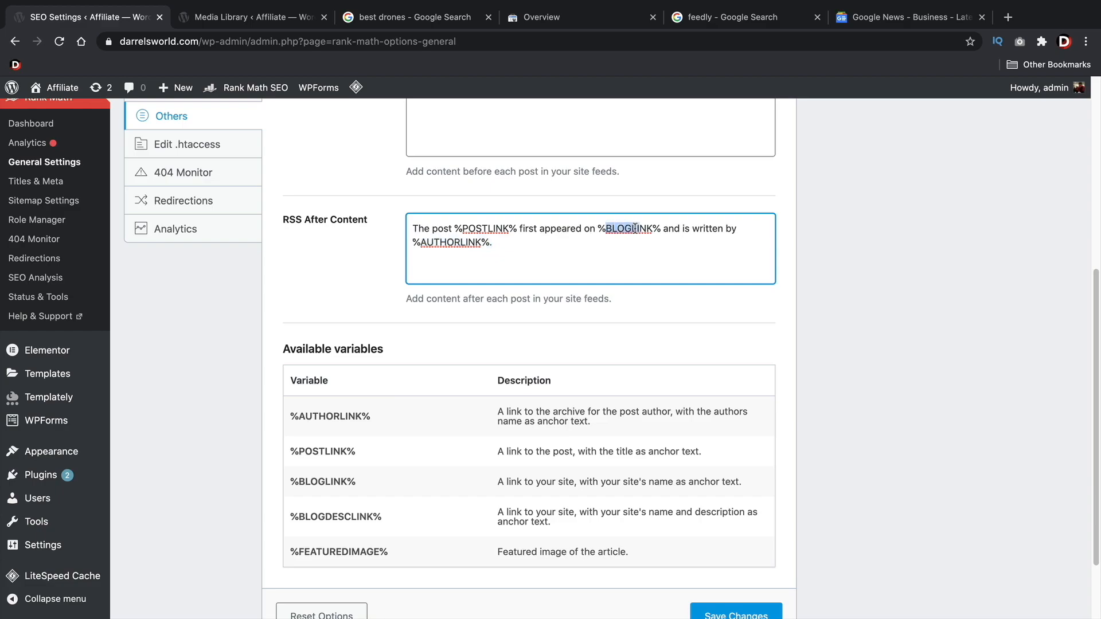
scroll(435, 247, up, 3)
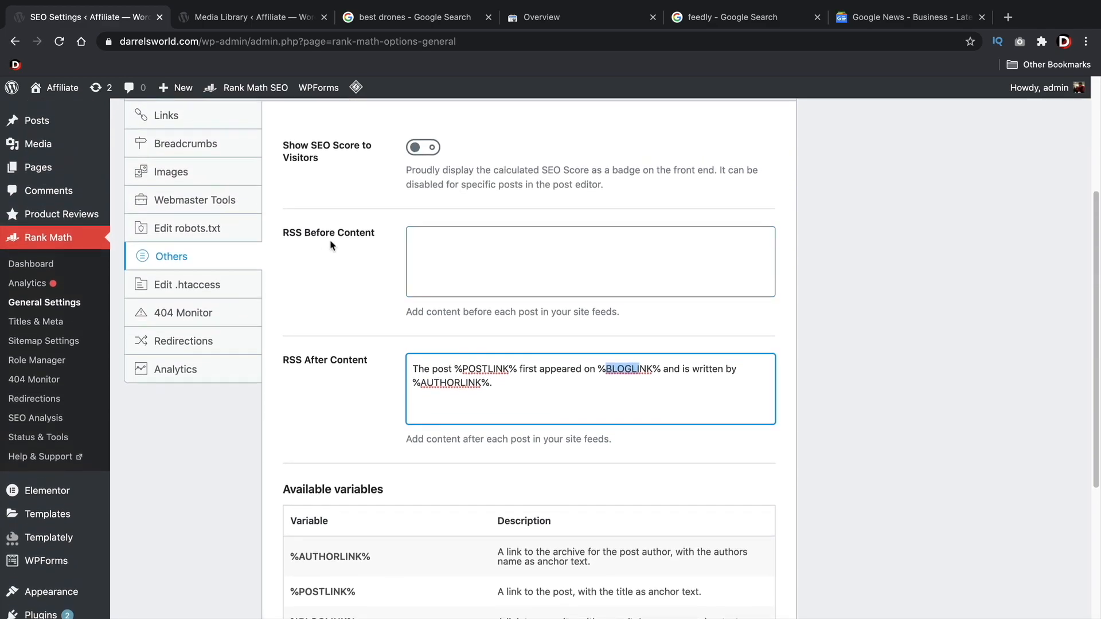
scroll(344, 255, down, 1)
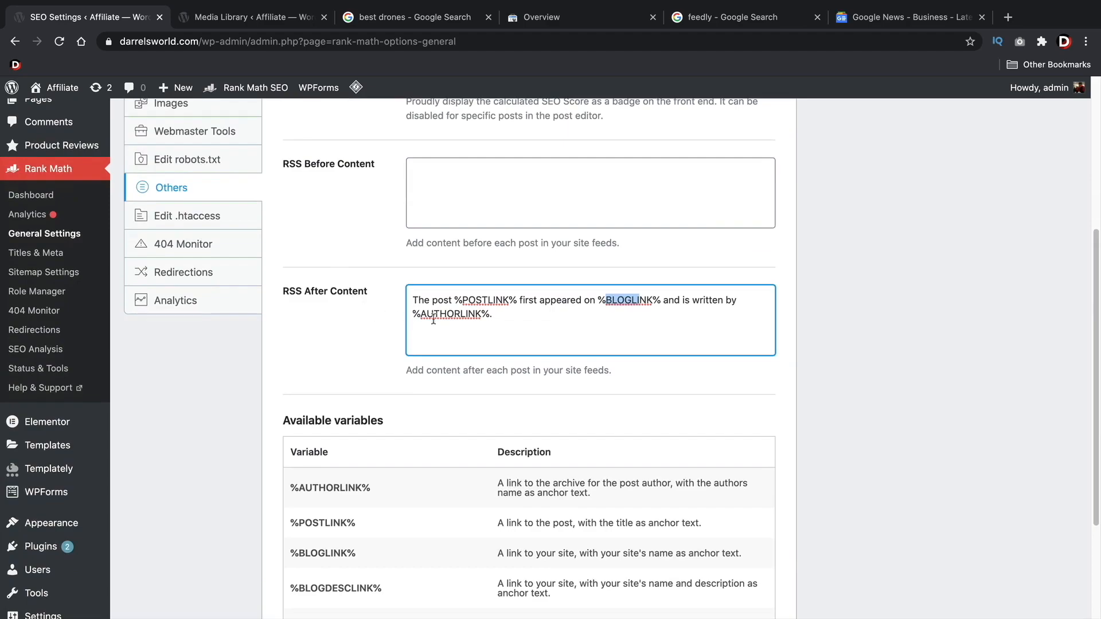
Copy the %BLOGLINK% variable from the available variables list into the RSS Before Content field
scroll(436, 363, down, 1)
right_click(330, 483)
triple_click(314, 483)
right_click(315, 482)
click(335, 506)
scroll(431, 322, up, 5)
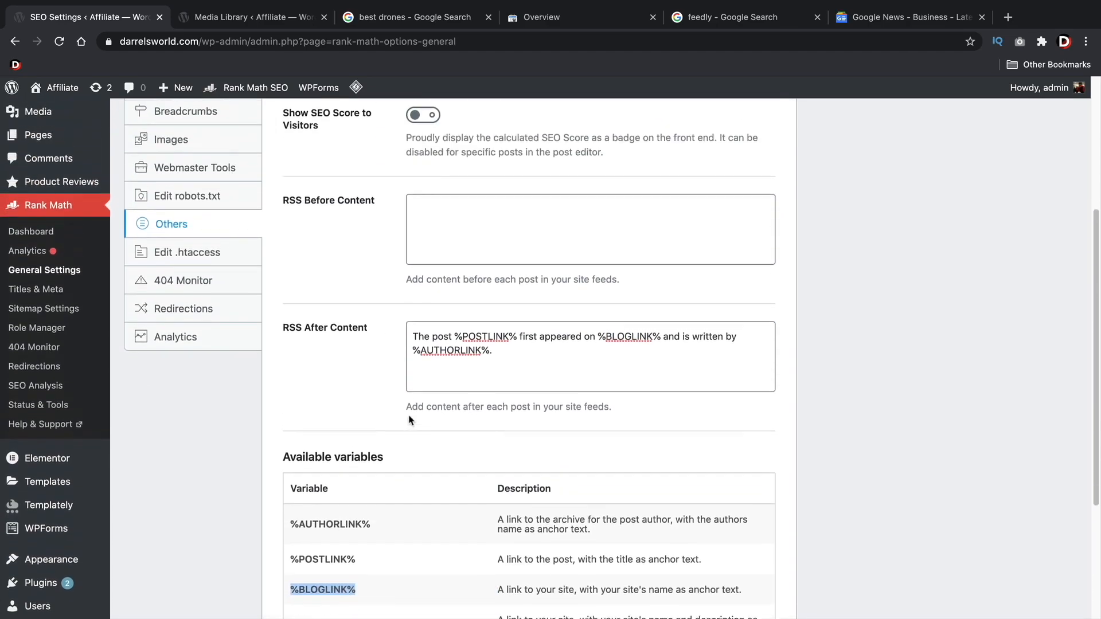
right_click(431, 321)
click(487, 401)
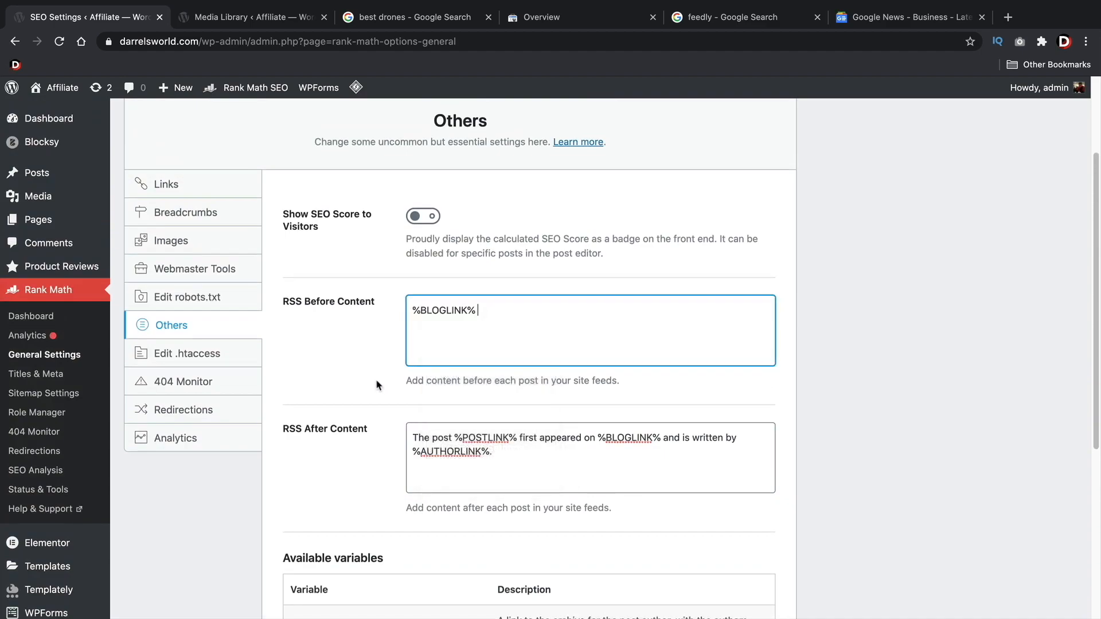
Add the %FEATUREDIMAGE% variable on a second line of the RSS Before Content field
scroll(370, 379, down, 1)
scroll(370, 379, down, 5)
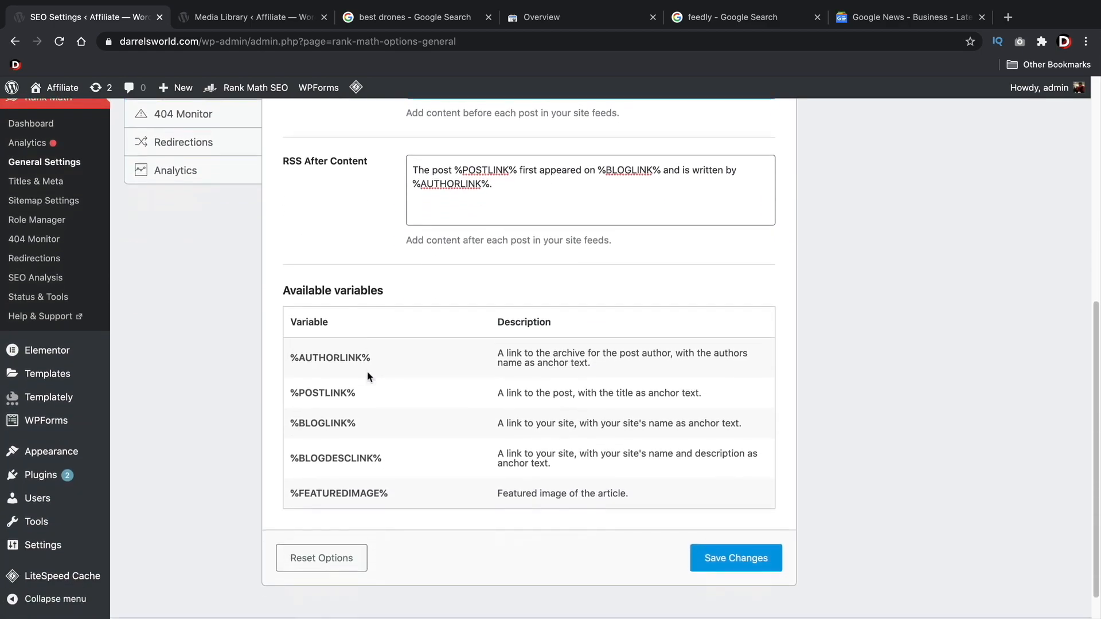
triple_click(346, 485)
right_click(353, 485)
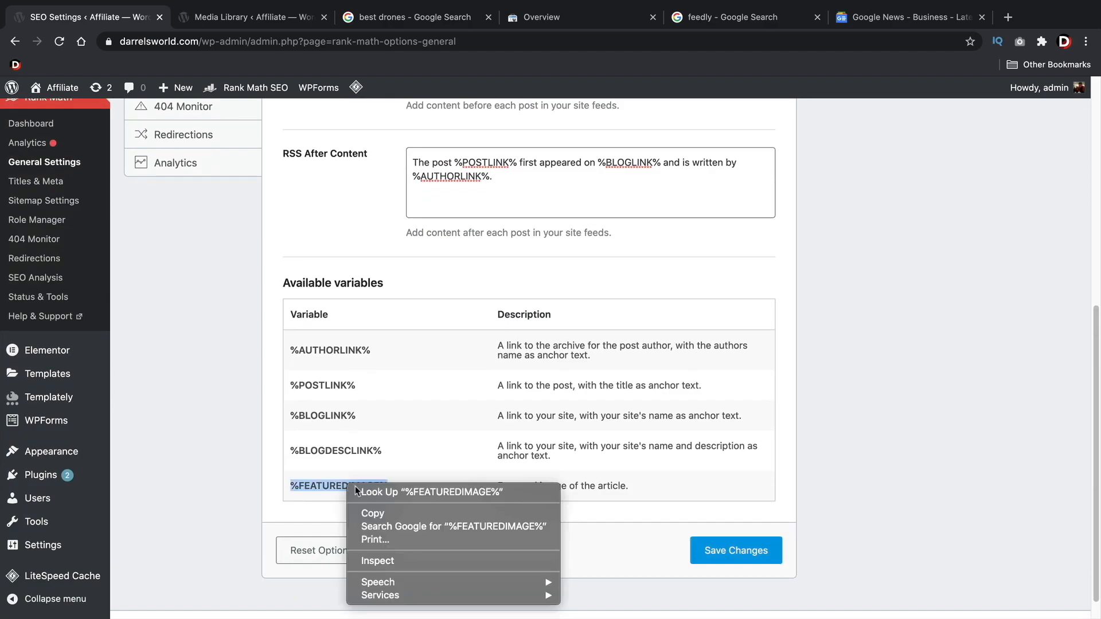
click(373, 512)
scroll(467, 267, up, 5)
click(479, 336)
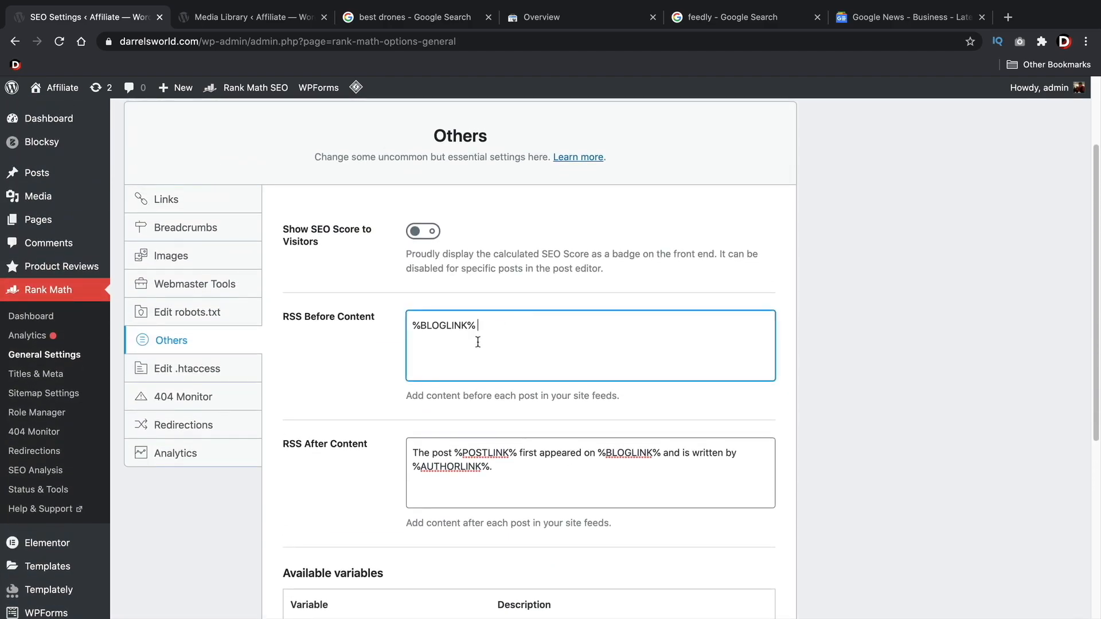
right_click(437, 344)
click(470, 429)
key(Return)
key(BackSpace)
click(531, 342)
scroll(347, 408, down, 4)
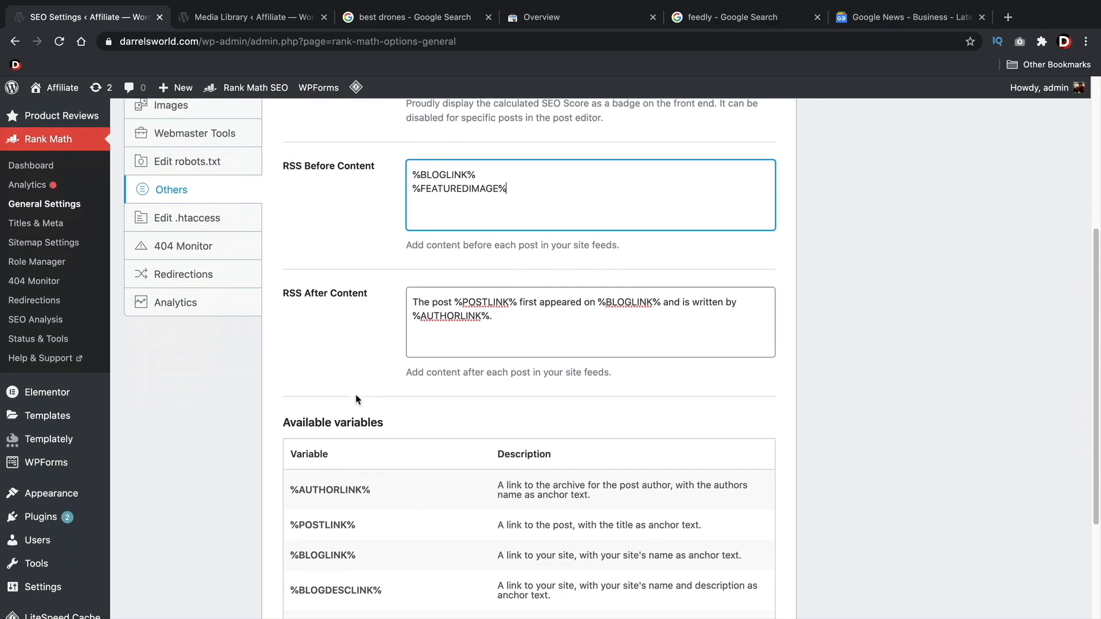
Add the %POSTLINK% variable on a third line of RSS Before Content and save the Others settings
drag(361, 469, 290, 469)
right_click(311, 469)
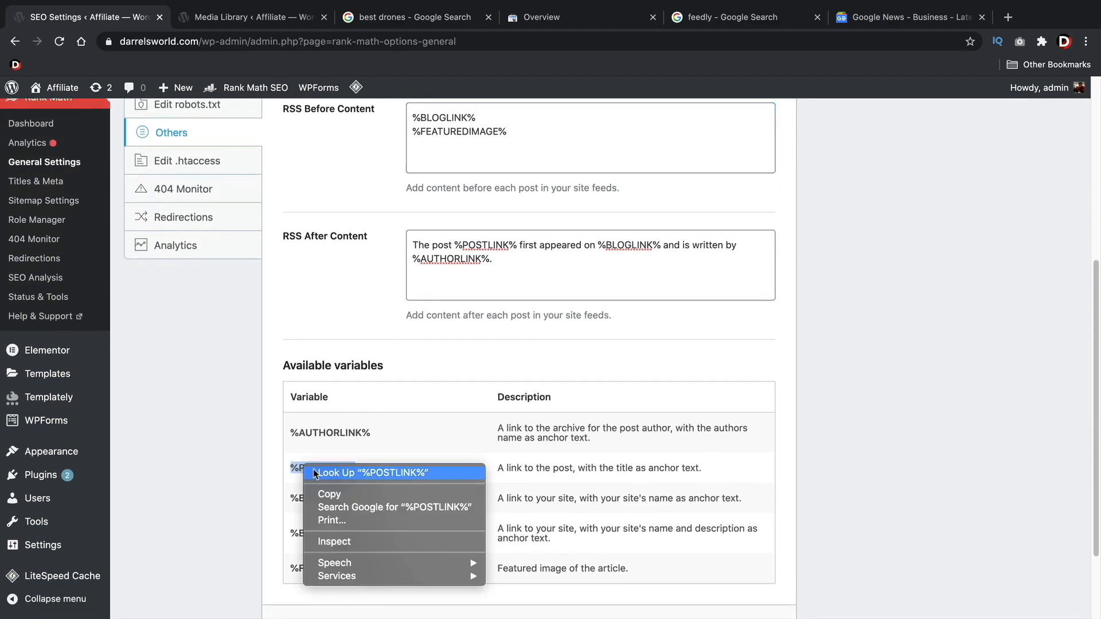
click(326, 499)
scroll(506, 245, up, 2)
scroll(507, 245, up, 2)
click(516, 338)
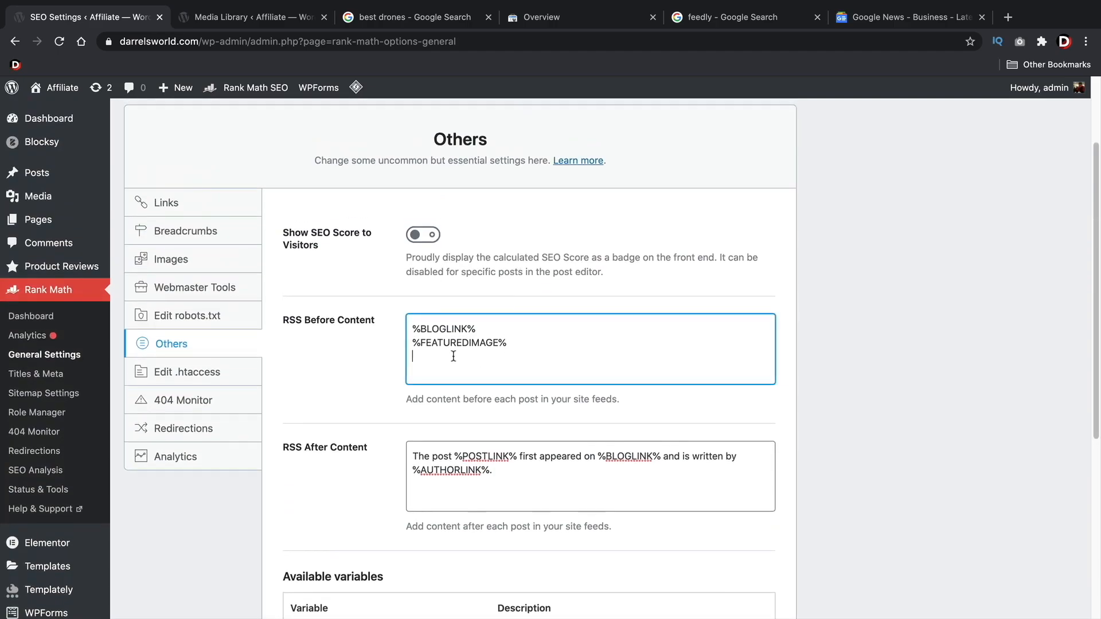
right_click(422, 353)
click(449, 443)
key(Return)
scroll(410, 361, down, 5)
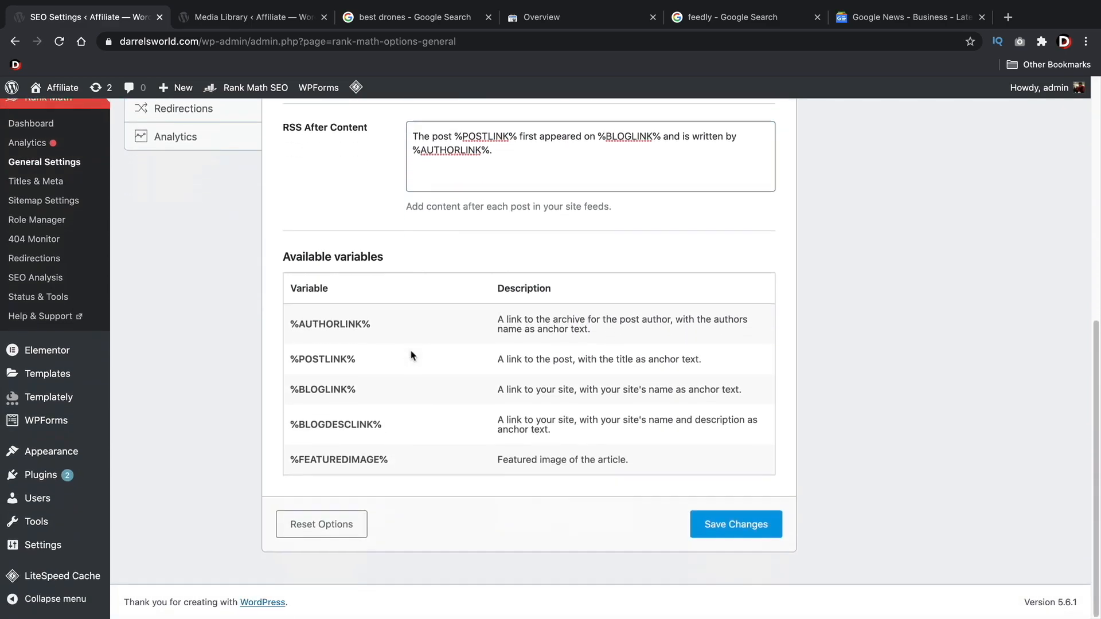
click(735, 530)
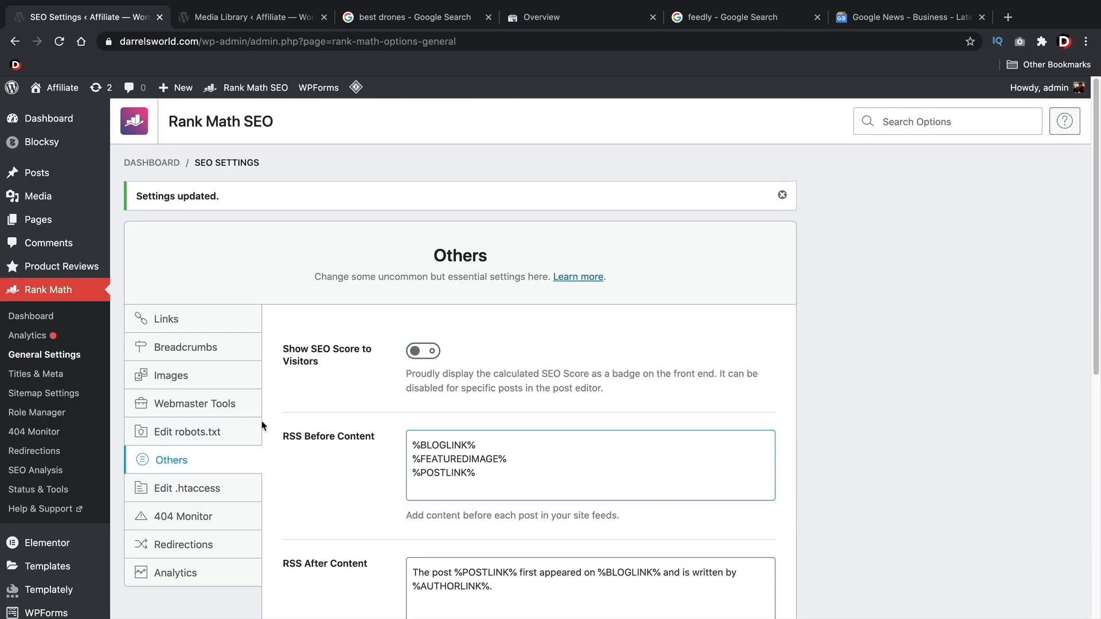
Check the 404 Monitor settings, then open the Redirections settings and save them
scroll(264, 426, down, 2)
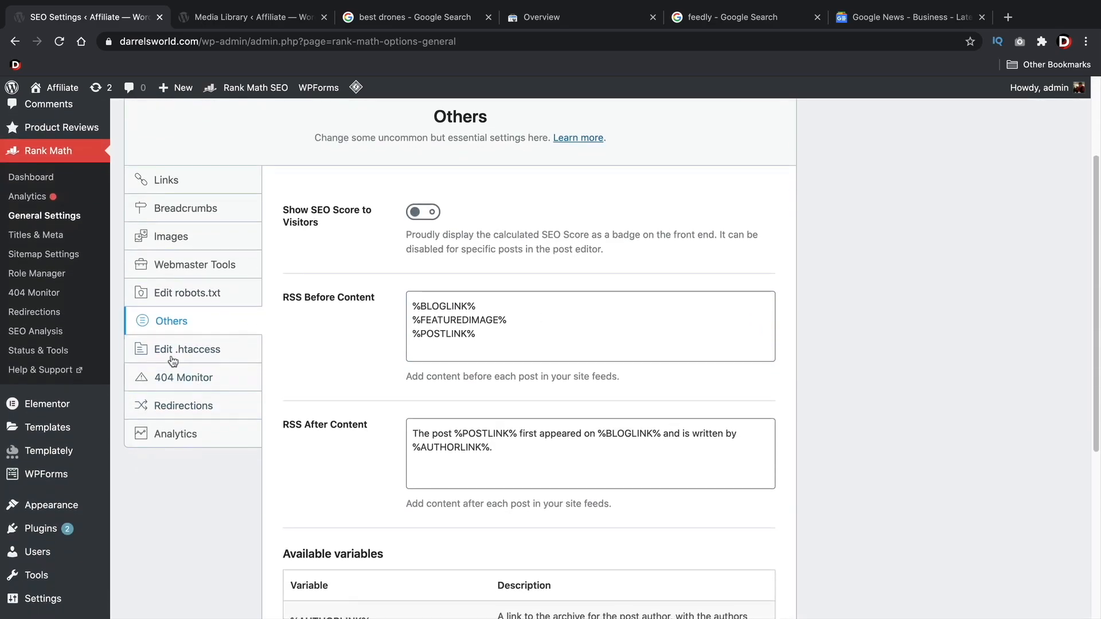
click(236, 377)
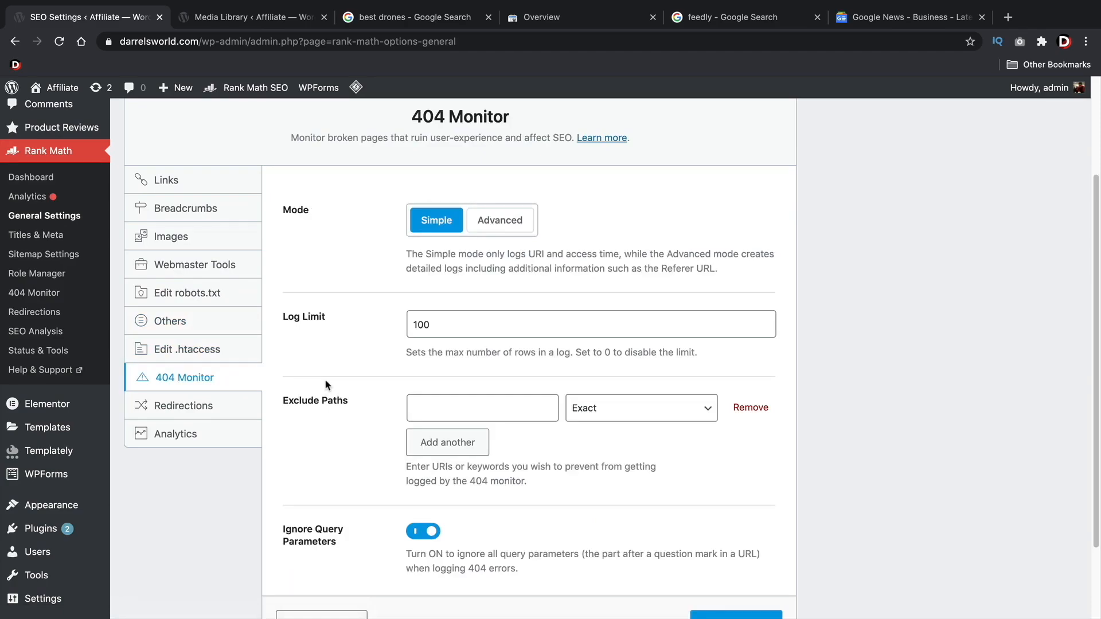
click(221, 405)
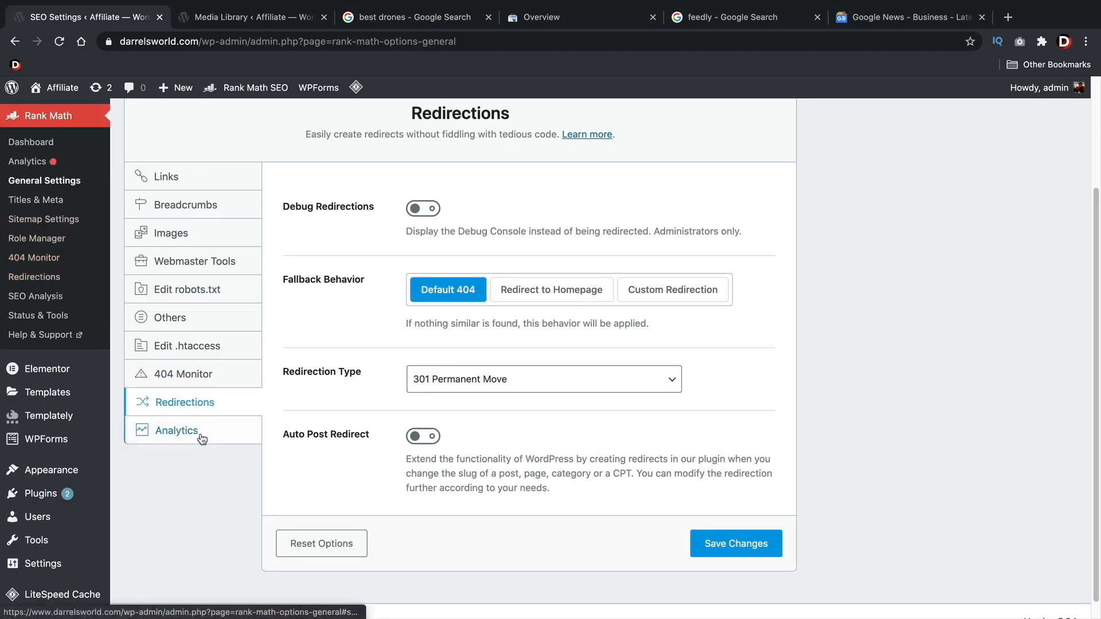
click(697, 543)
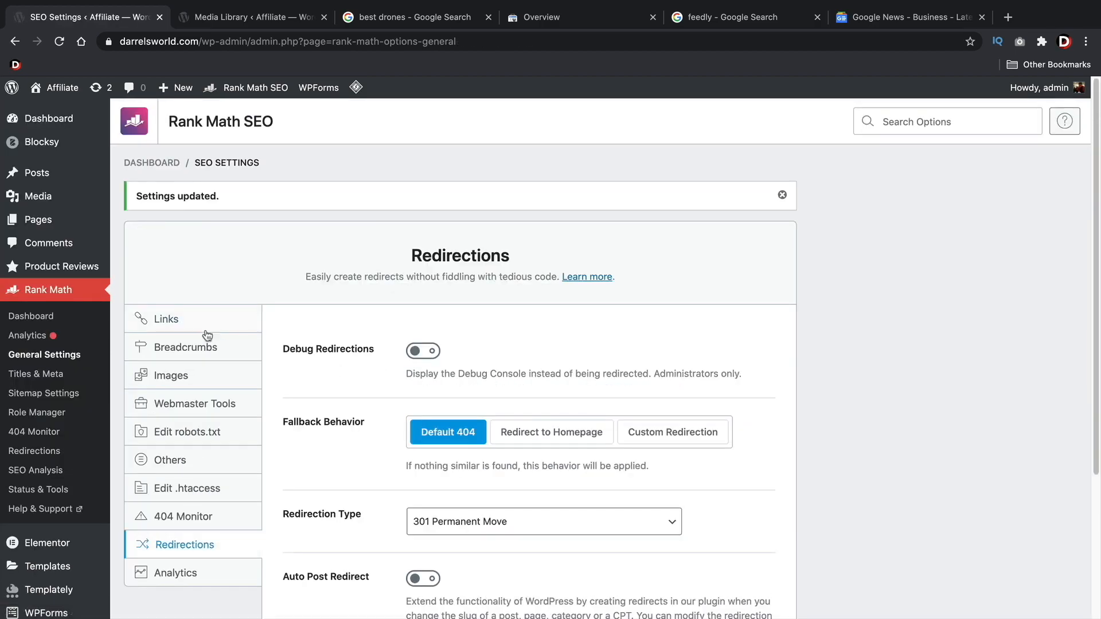
Open Rank Math's Titles & Meta settings and examine the Global Meta options, from Robots Meta to the Separator Character
click(51, 376)
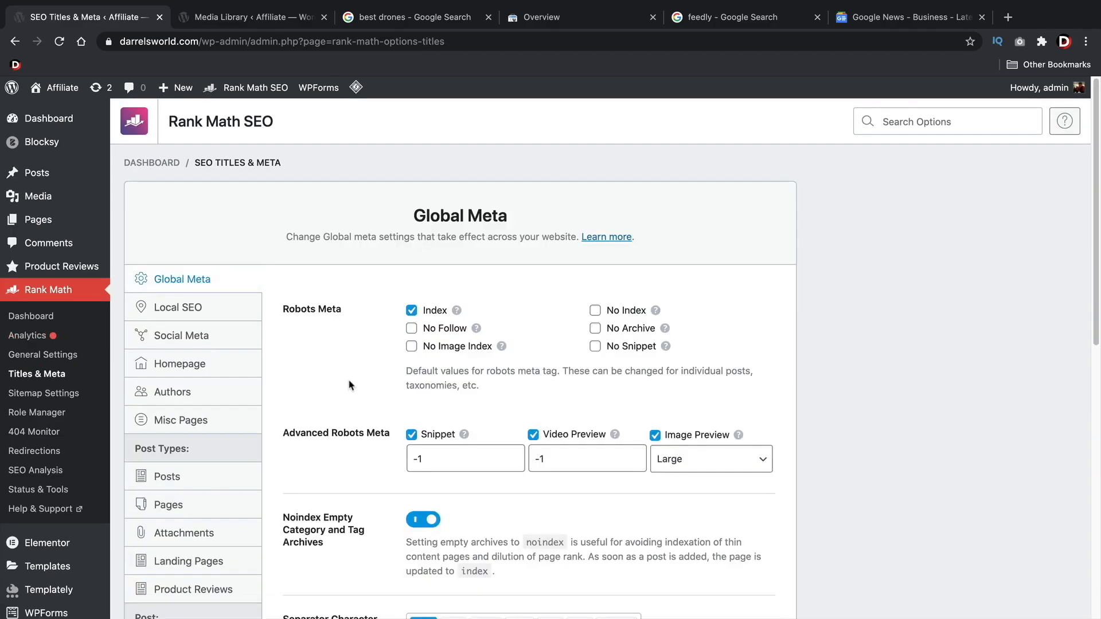
scroll(351, 386, down, 2)
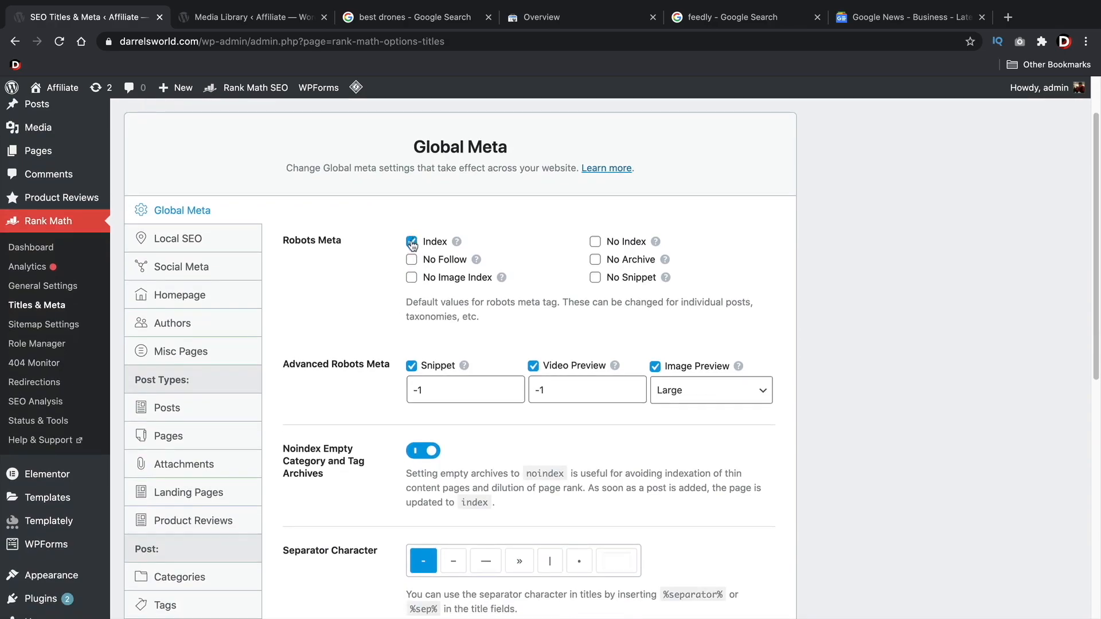
scroll(356, 313, down, 4)
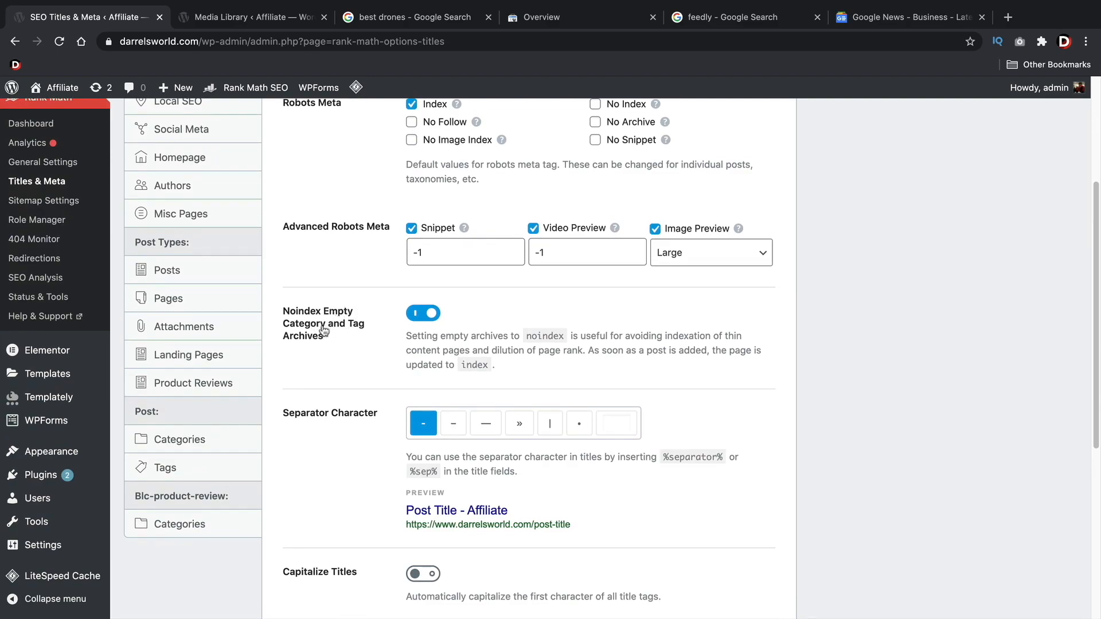
scroll(348, 335, down, 2)
scroll(349, 267, down, 2)
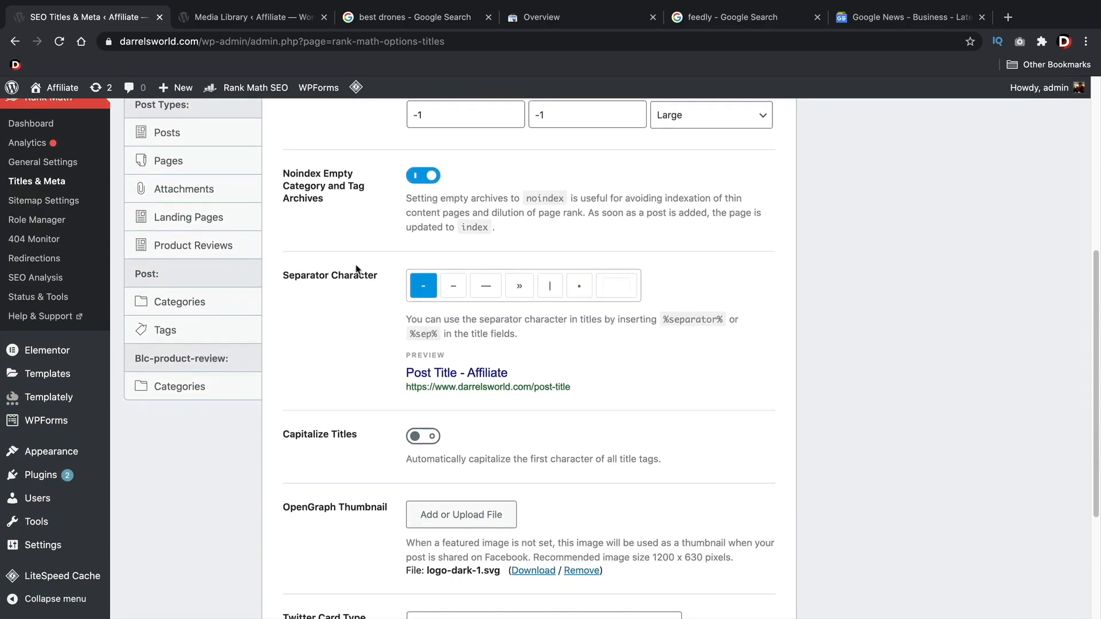
Try the alternative Separator Character options in the title preview and return to the hyphen
drag(413, 372, 448, 373)
click(453, 286)
click(485, 286)
click(517, 288)
click(549, 290)
click(573, 291)
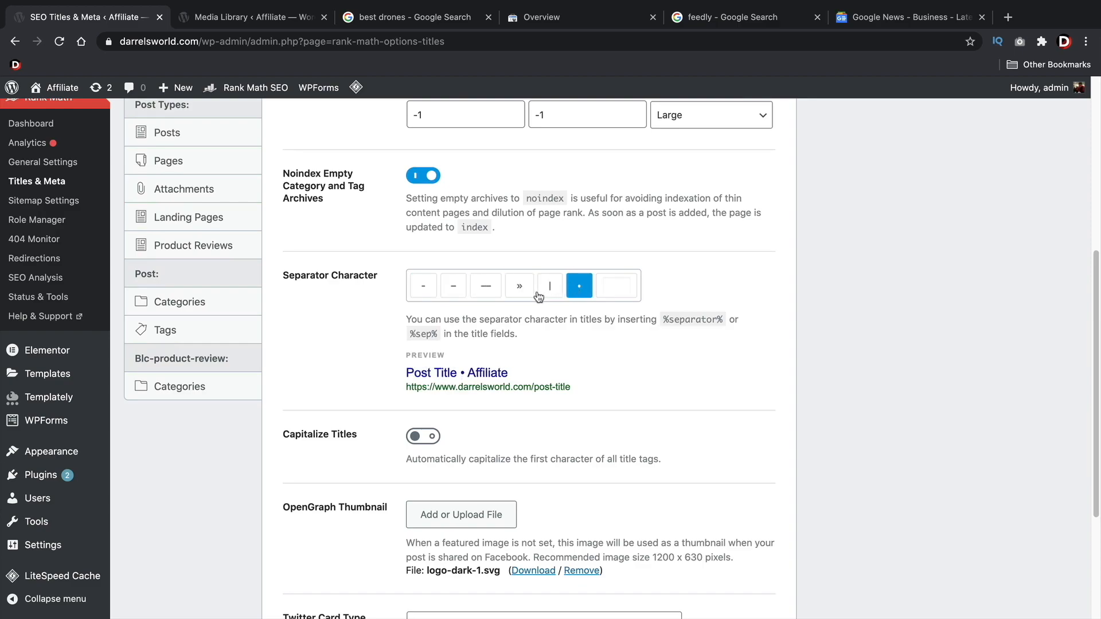
click(428, 293)
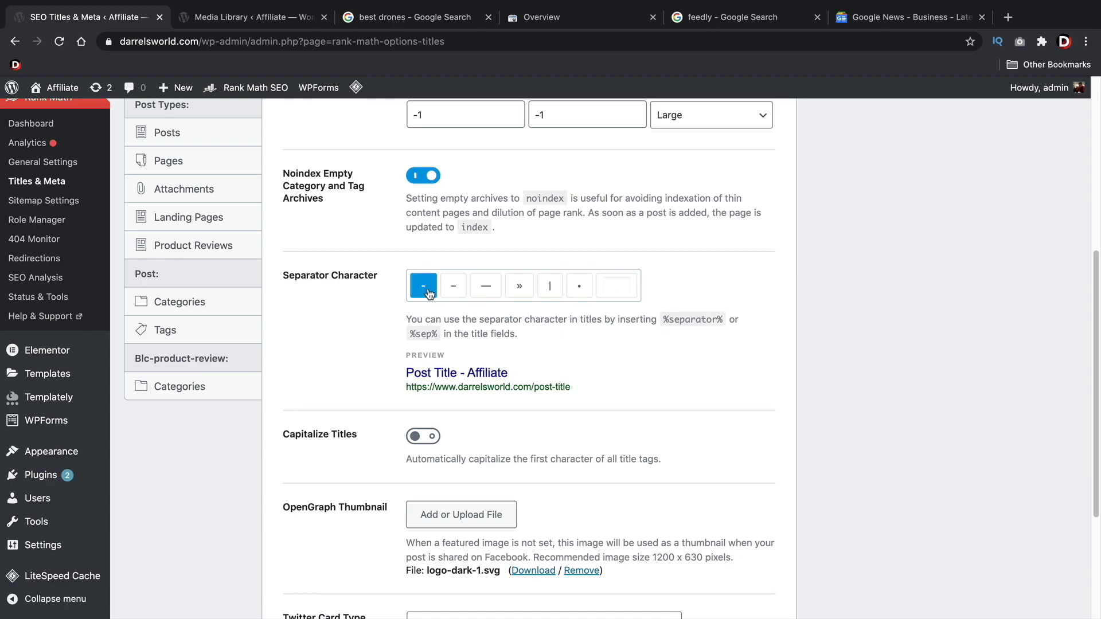
click(574, 288)
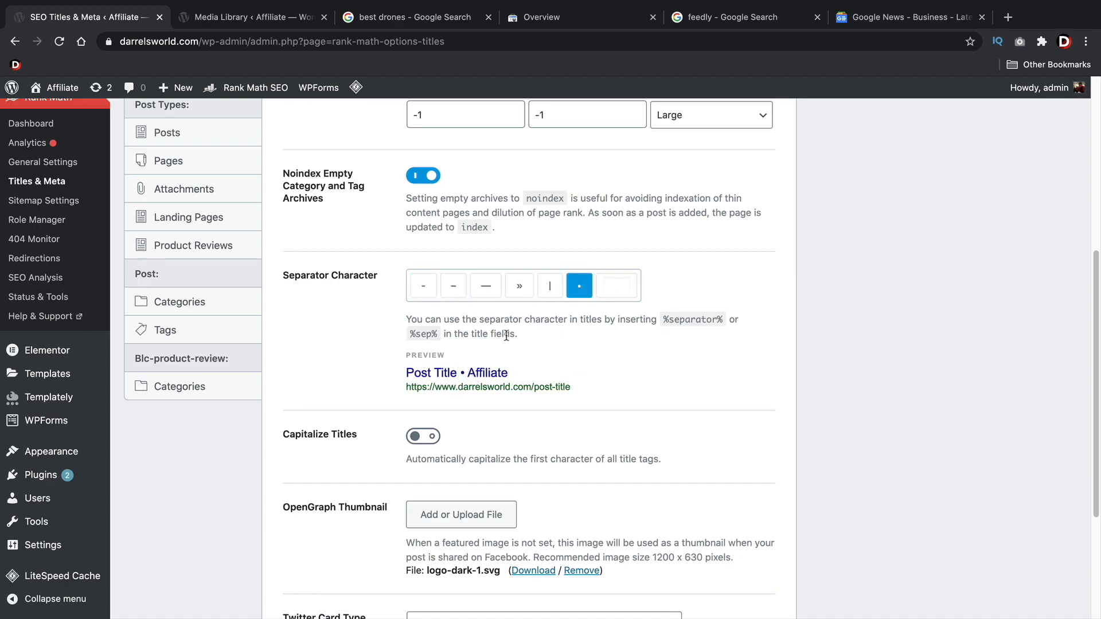
click(421, 289)
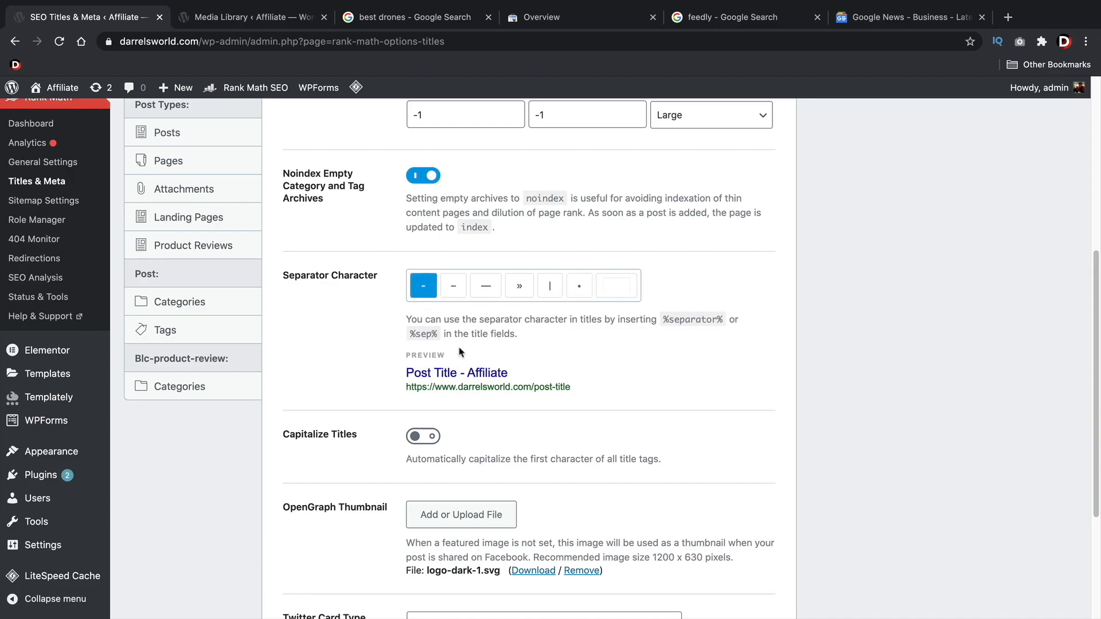
Keep Twitter Card Type on Summary Card with Large Image and save the Global Meta settings
scroll(423, 275, down, 4)
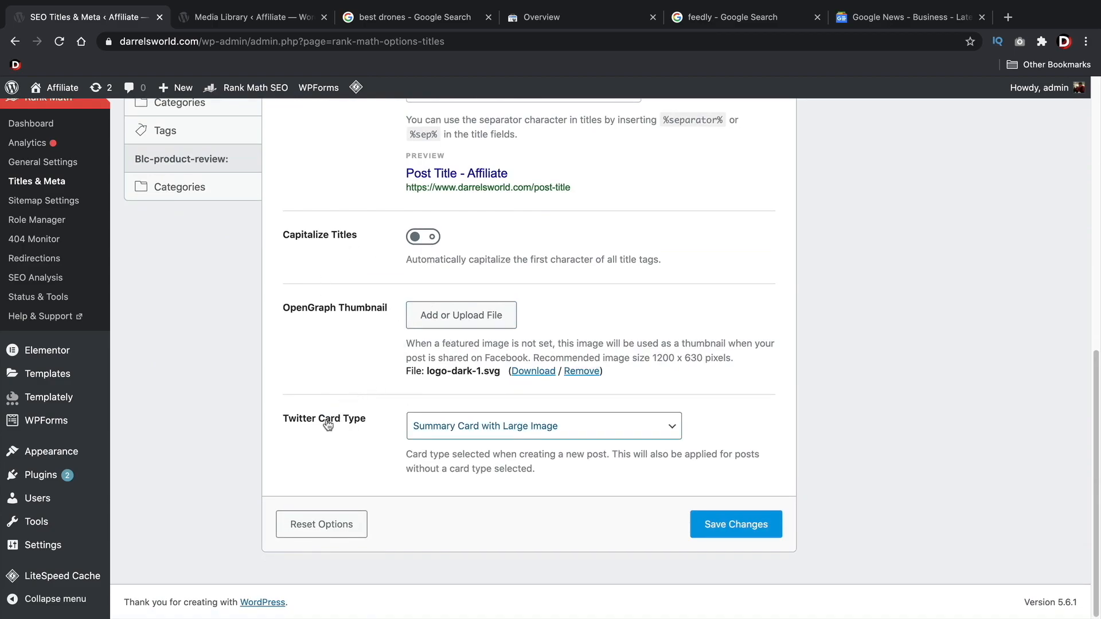
click(494, 425)
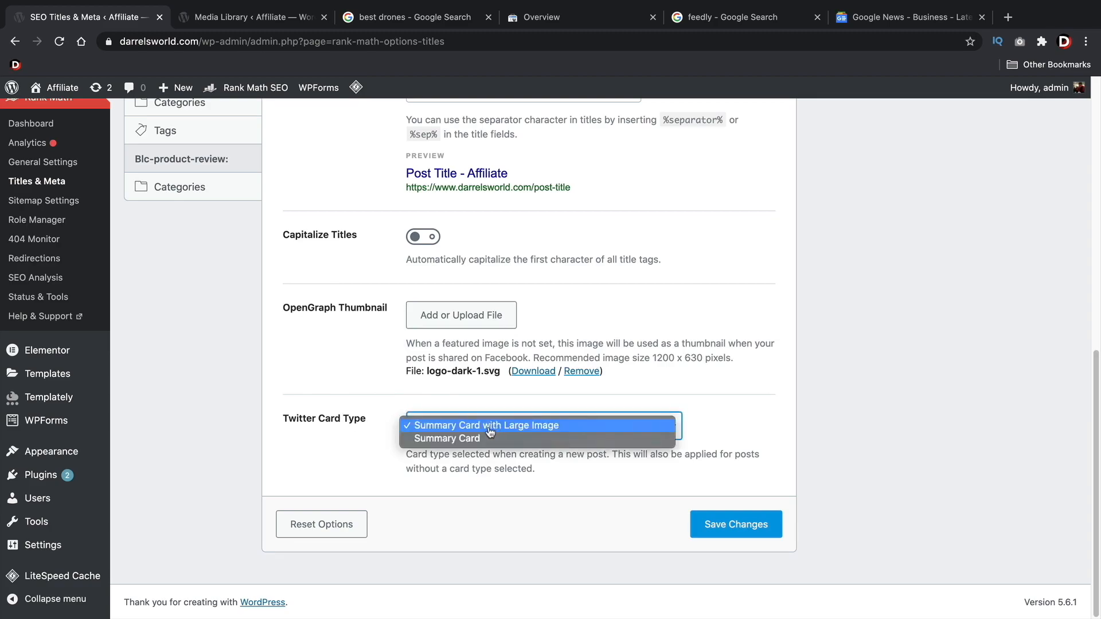
click(491, 427)
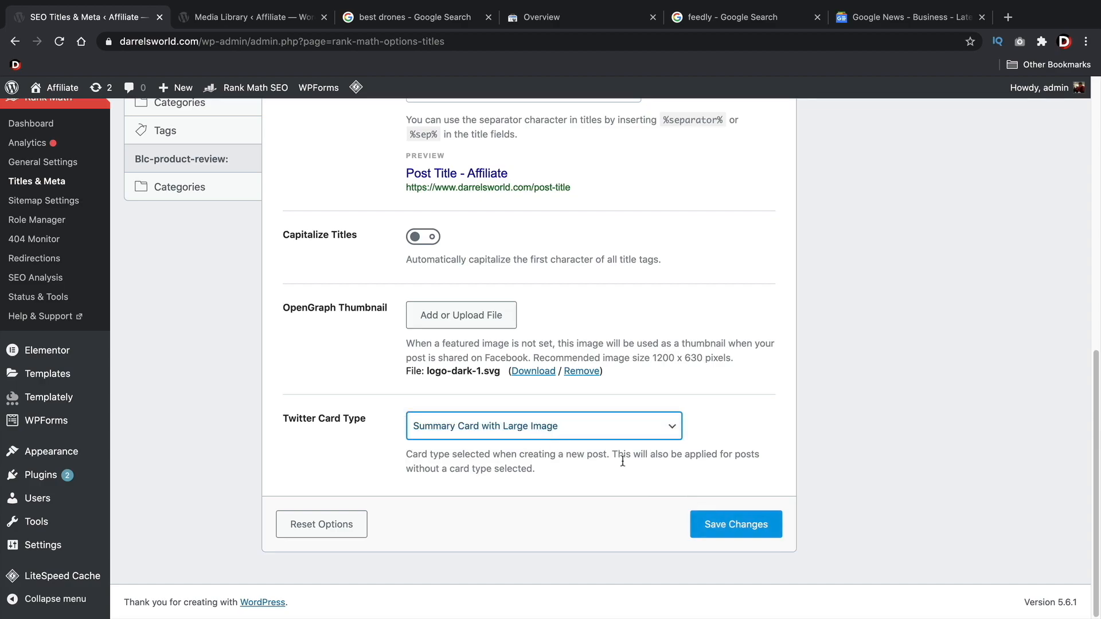
click(727, 525)
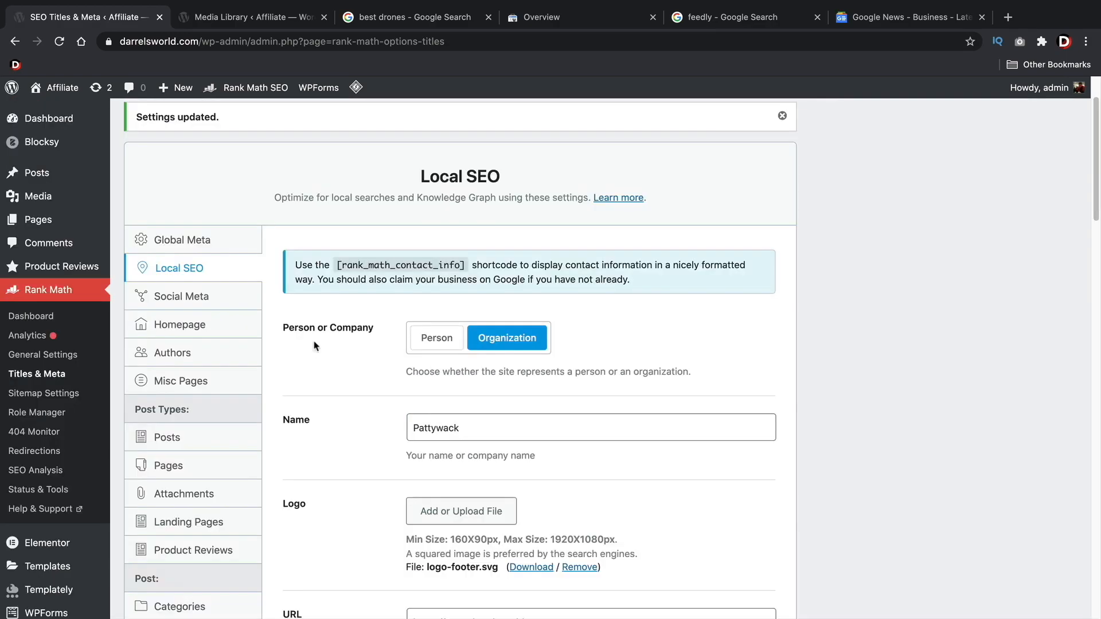
Examine the Local SEO settings, from Person or Company, name and logo to address, business type and opening hours
scroll(314, 346, down, 5)
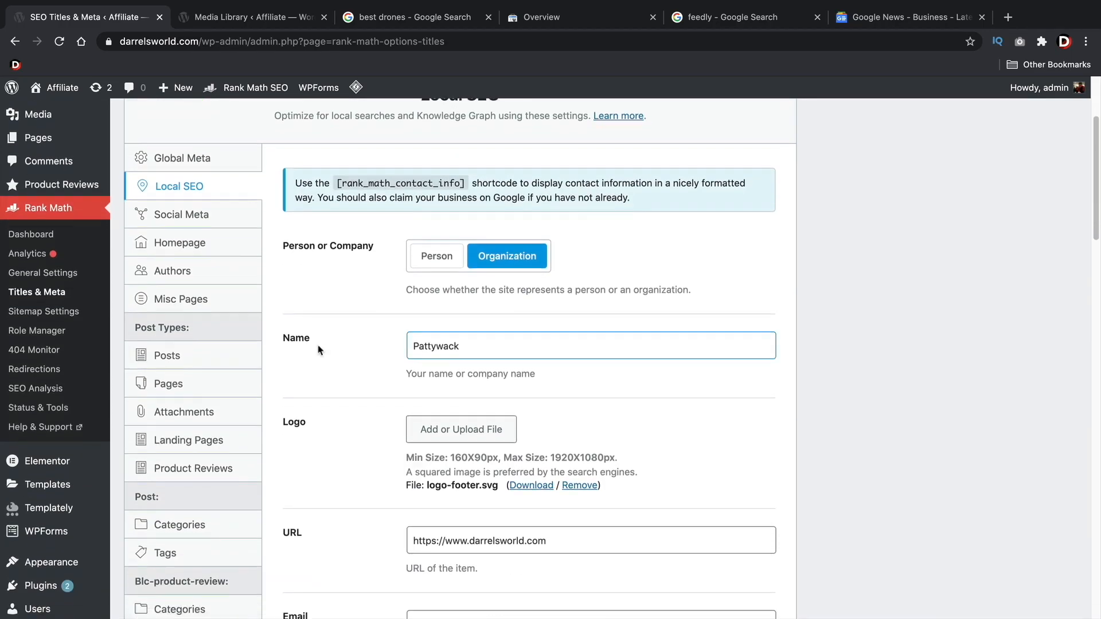
scroll(318, 349, down, 6)
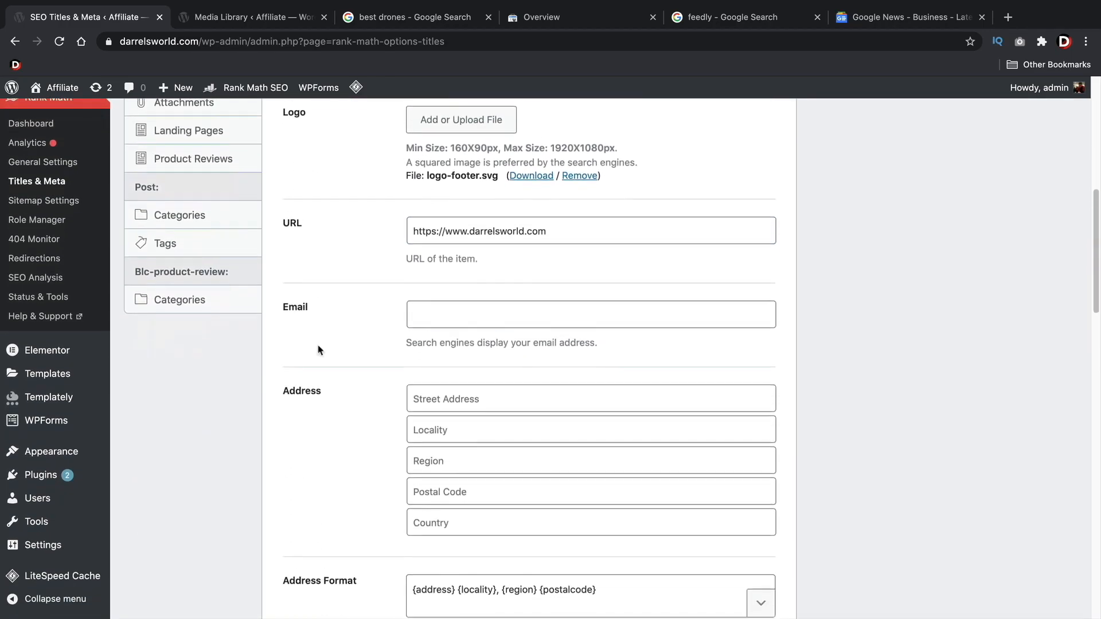
scroll(318, 349, down, 3)
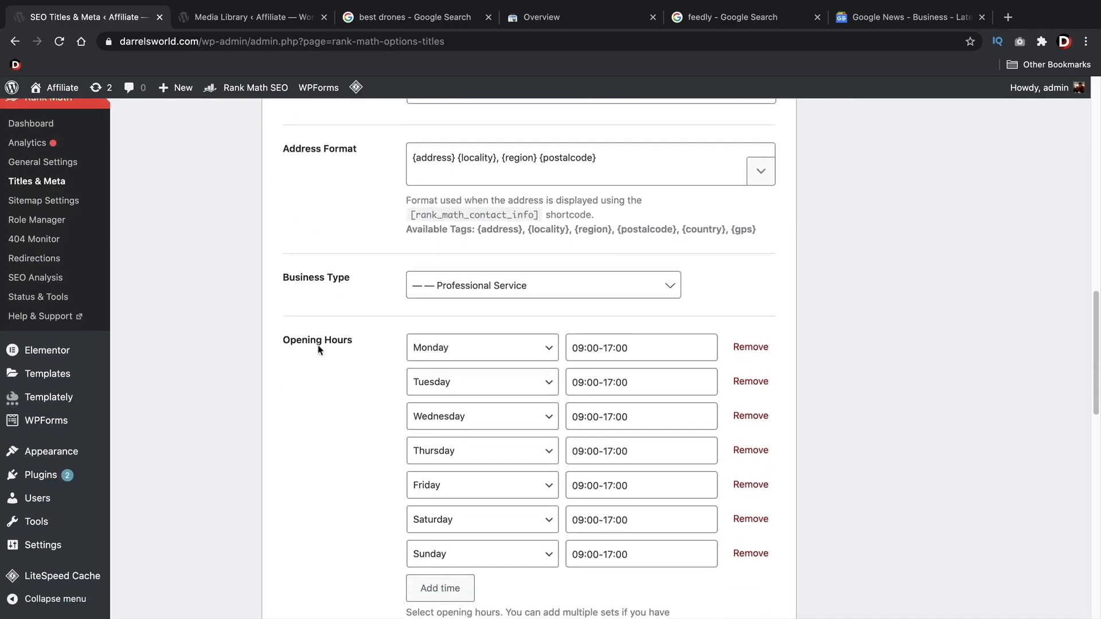
scroll(319, 349, up, 10)
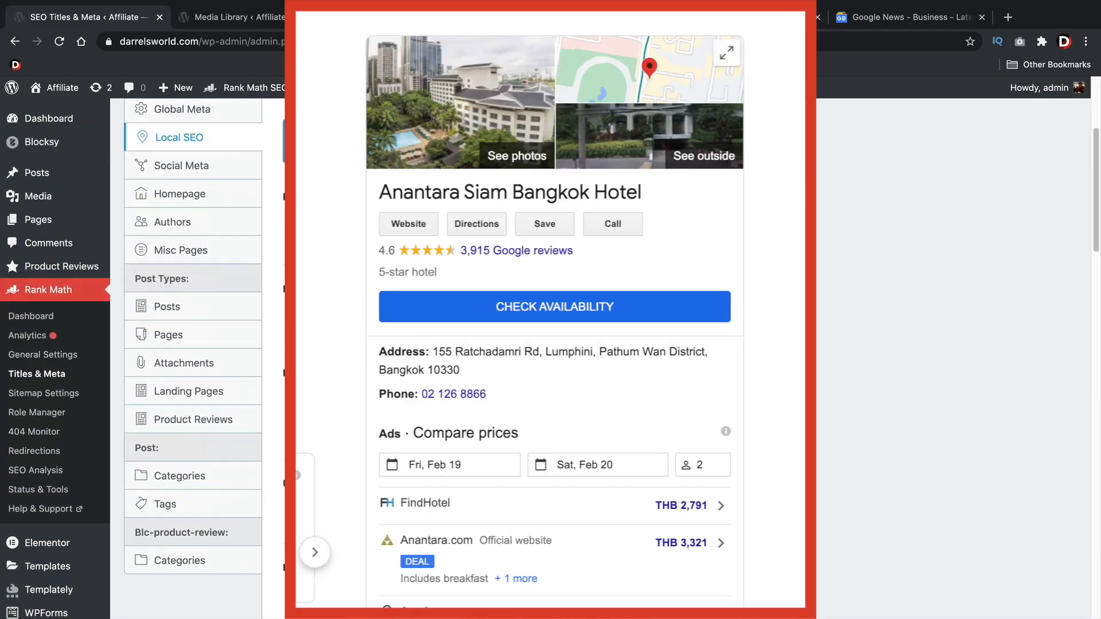
Examine the Authors settings with Author Archives disabled and enabled, including the author robots meta, archive title and description options
scroll(459, 353, down, 1)
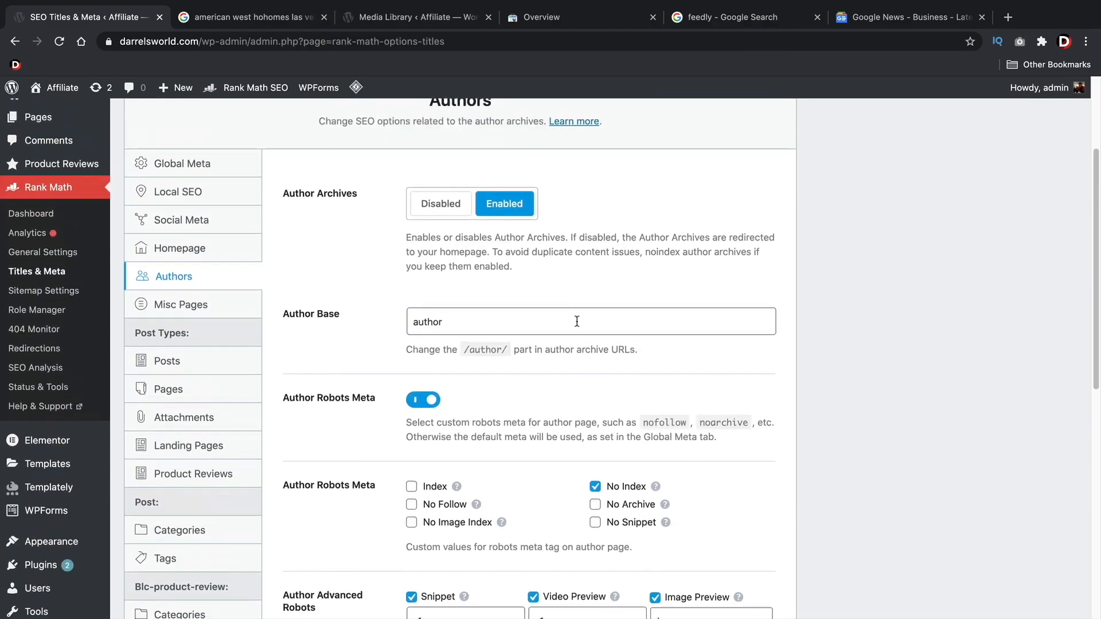
scroll(595, 333, up, 1)
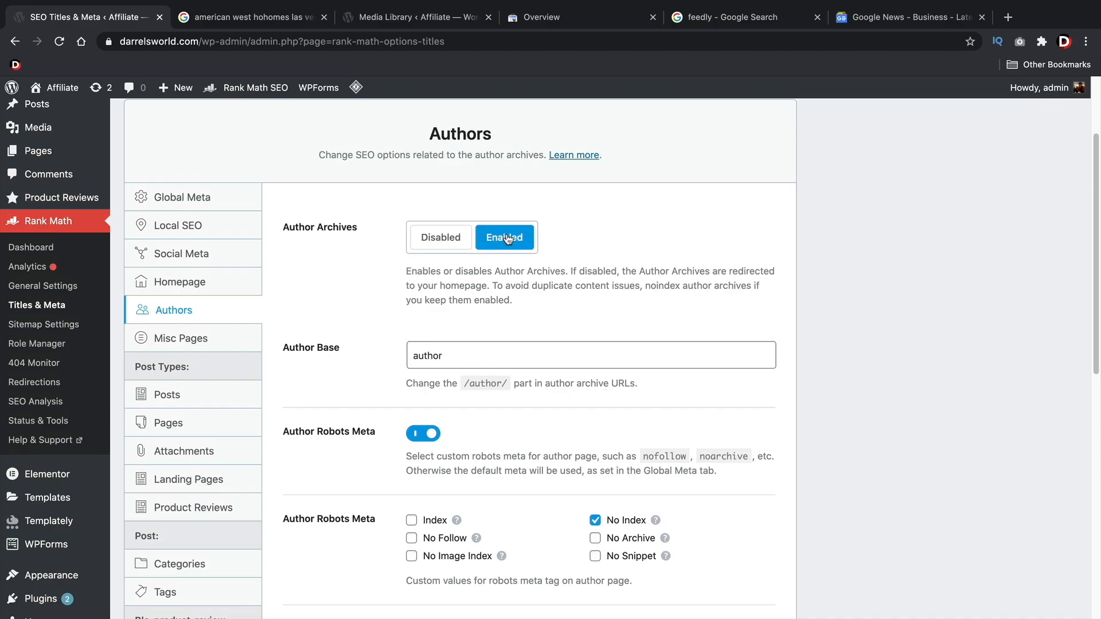
click(447, 237)
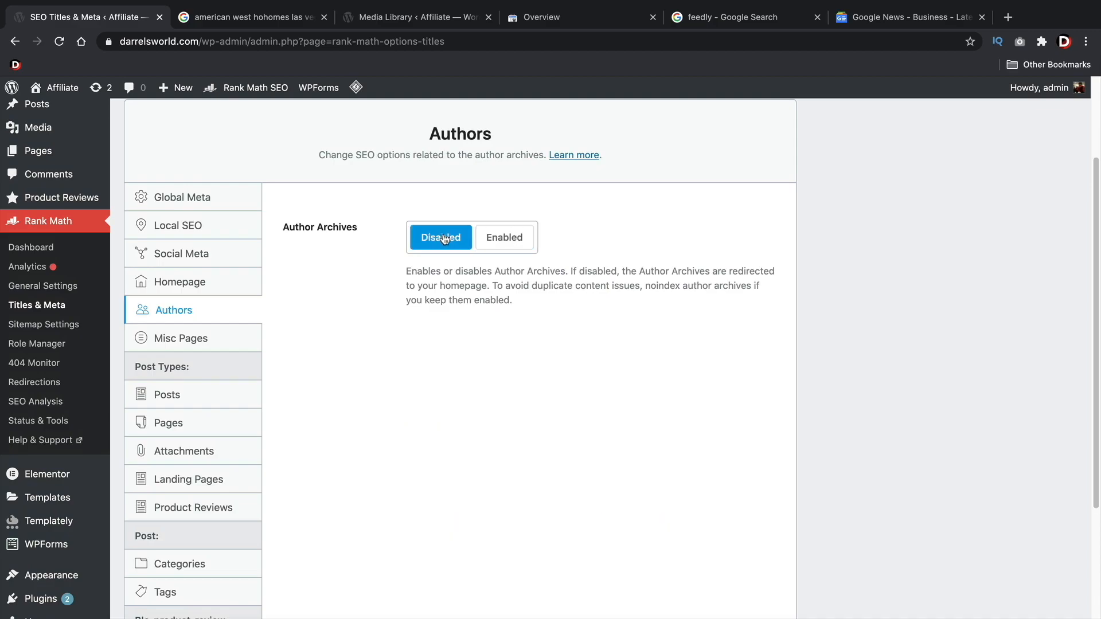
click(490, 247)
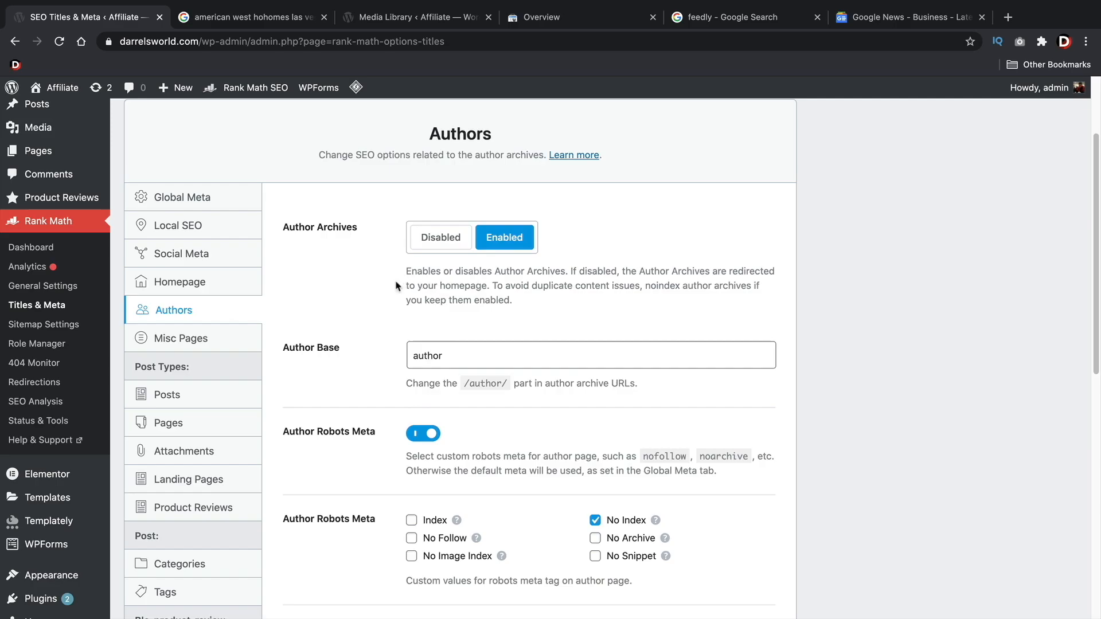
scroll(396, 286, down, 5)
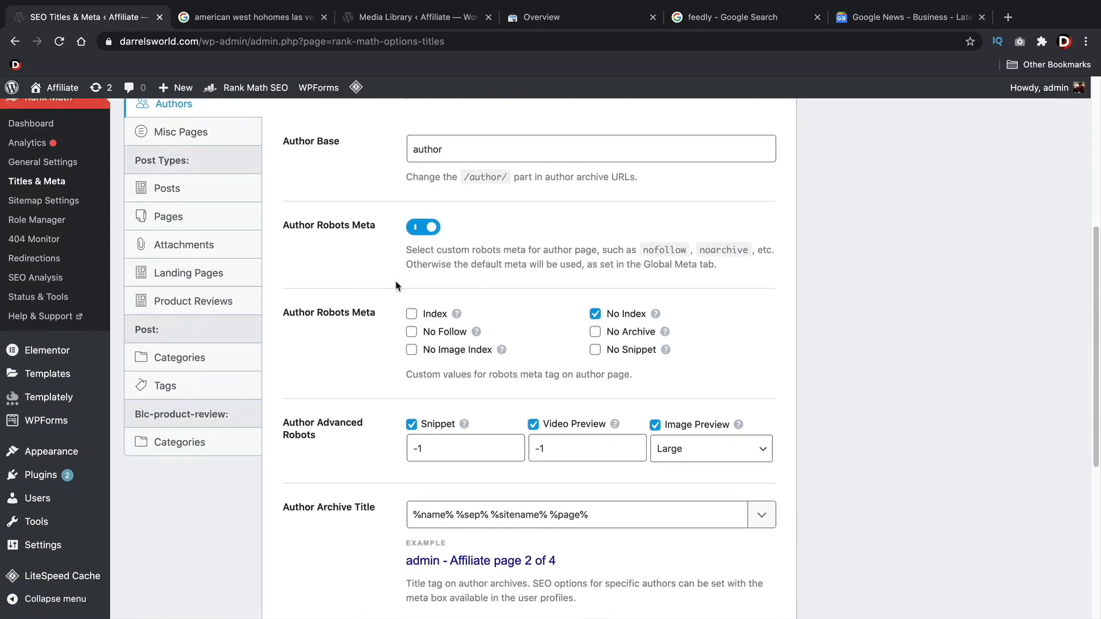
scroll(396, 286, down, 4)
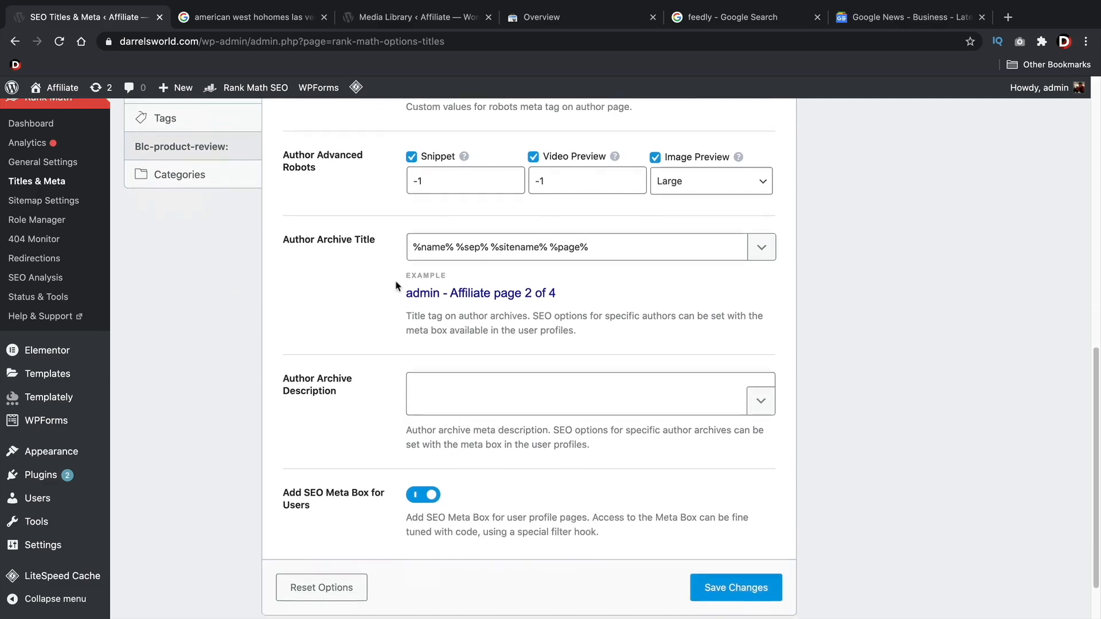
scroll(504, 356, down, 2)
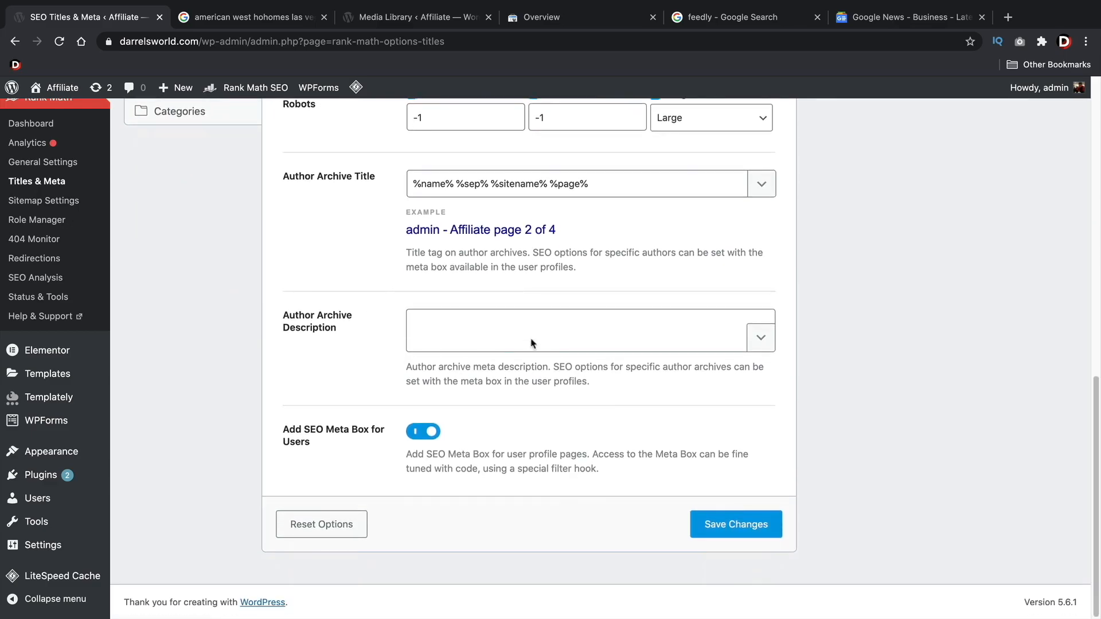
scroll(420, 336, up, 11)
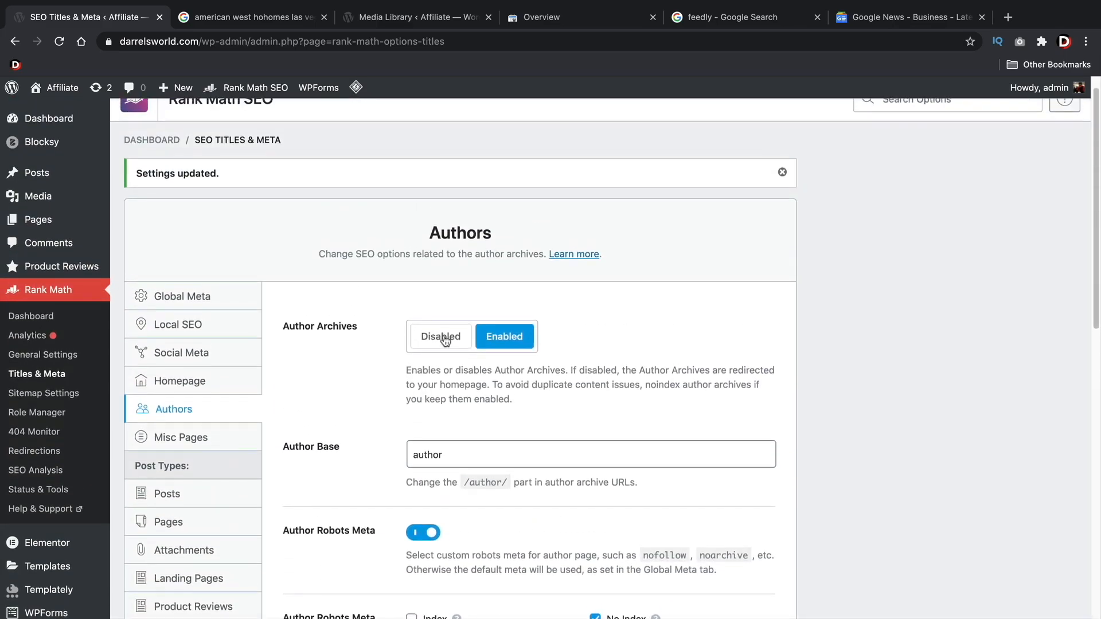
Leave Author Archives set to Enabled and save the Authors settings
click(445, 338)
click(496, 342)
scroll(597, 366, down, 4)
scroll(597, 366, down, 6)
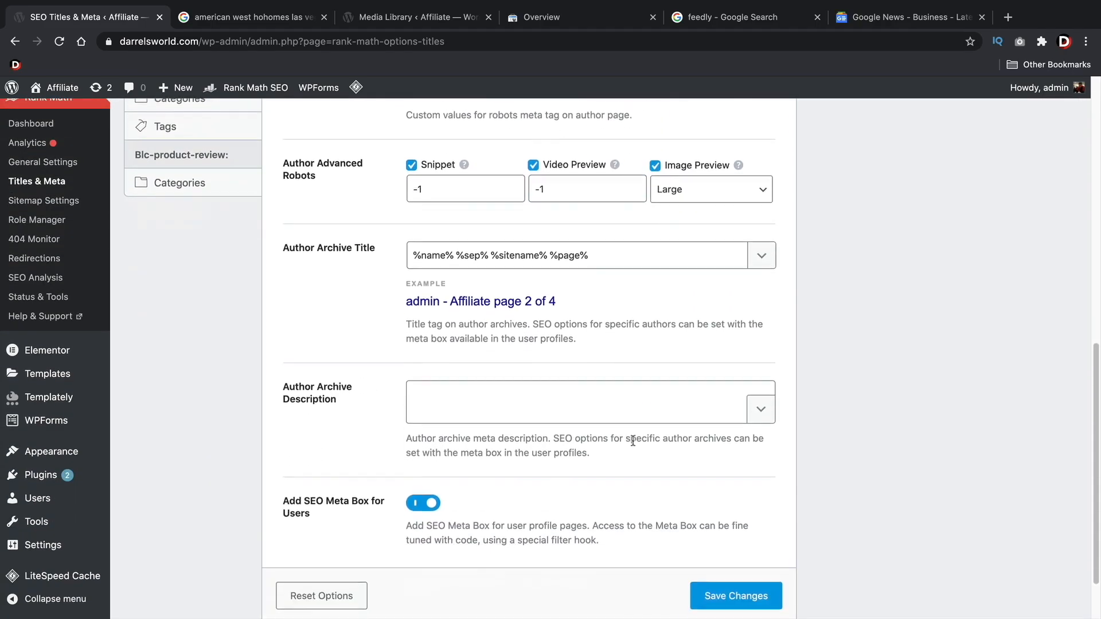
click(746, 592)
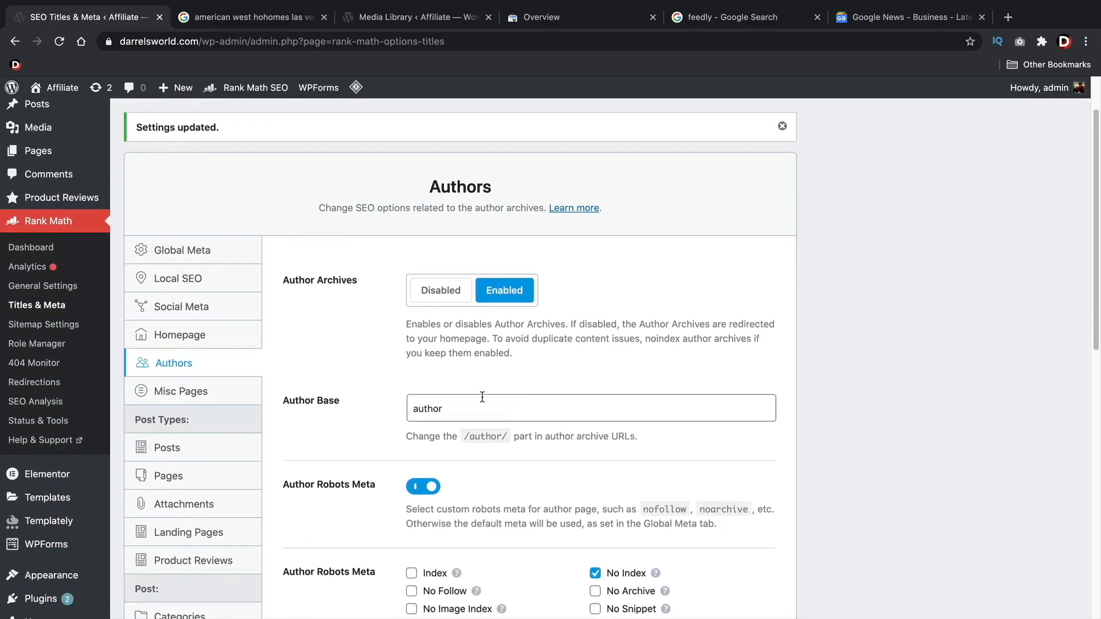
In the Misc Pages settings, remove the separator and site name variables so the 404 Title reads "Page Not Found"
click(215, 393)
scroll(356, 384, down, 2)
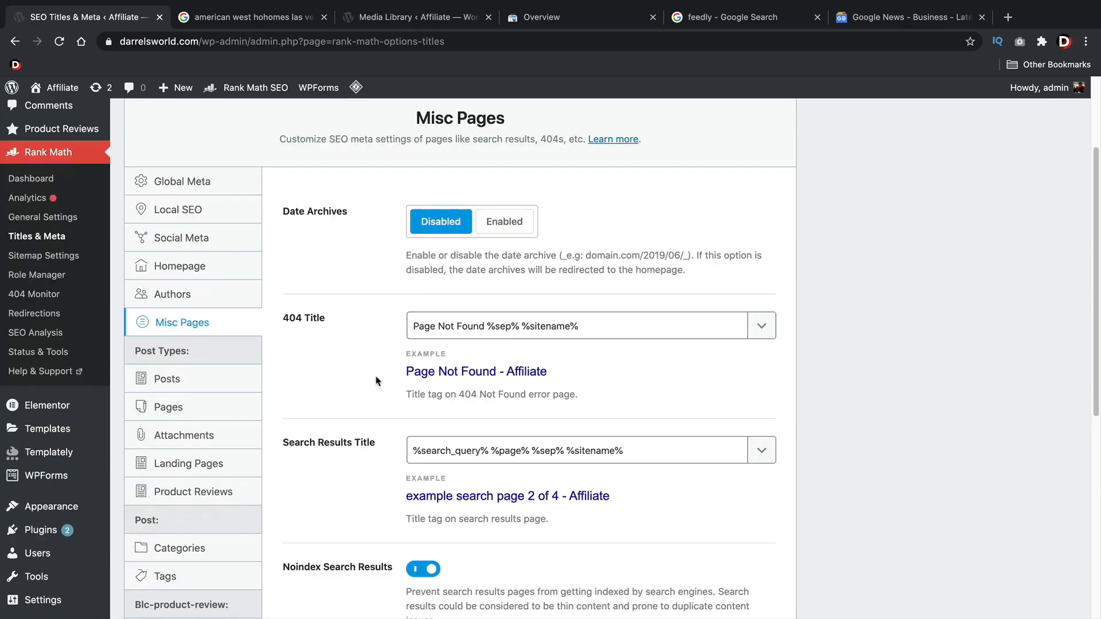
drag(437, 332, 565, 329)
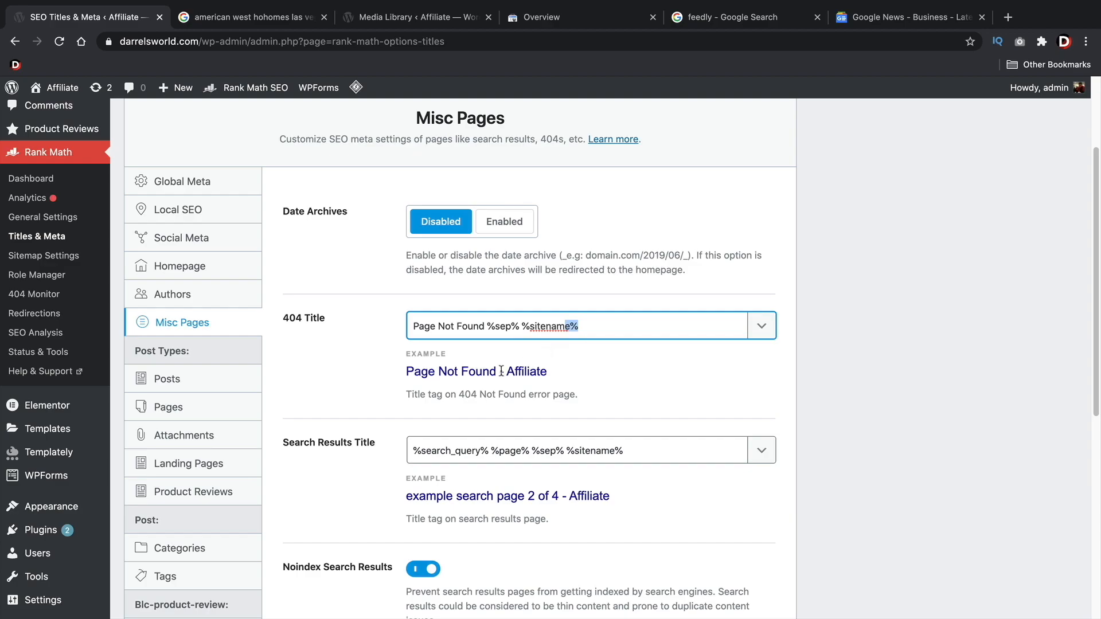
drag(523, 325, 642, 330)
key(BackSpace)
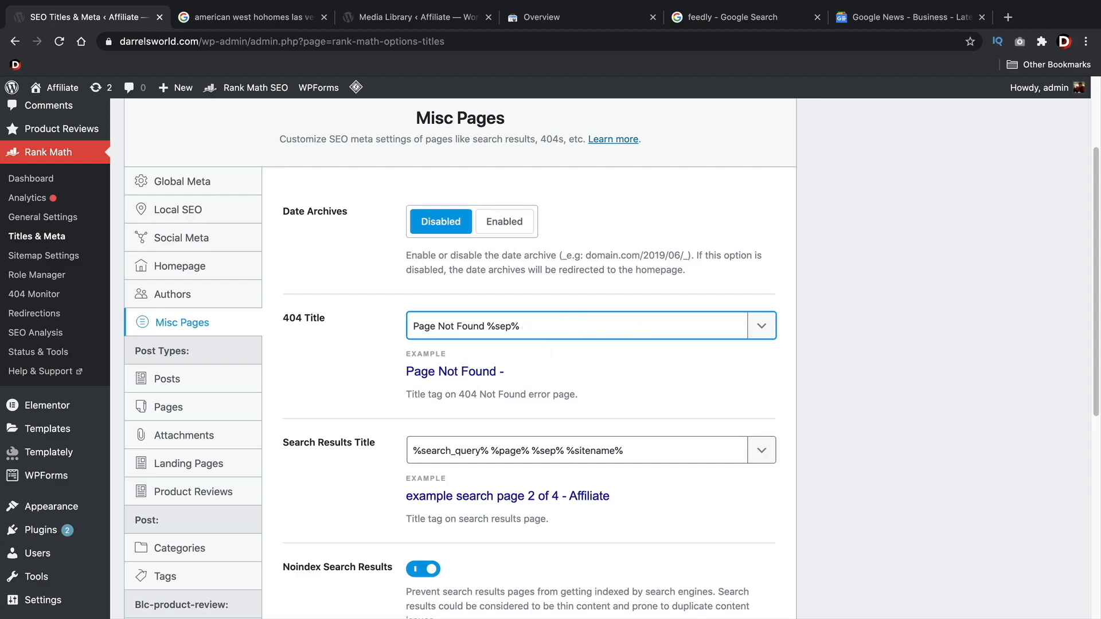
key(BackSpace)
key(BackSpace)
key(BackSpace)
key(BackSpace)
key(BackSpace)
Add "Results For" before the %search_query% variable in the Search Results Title
scroll(643, 327, down, 3)
click(413, 317)
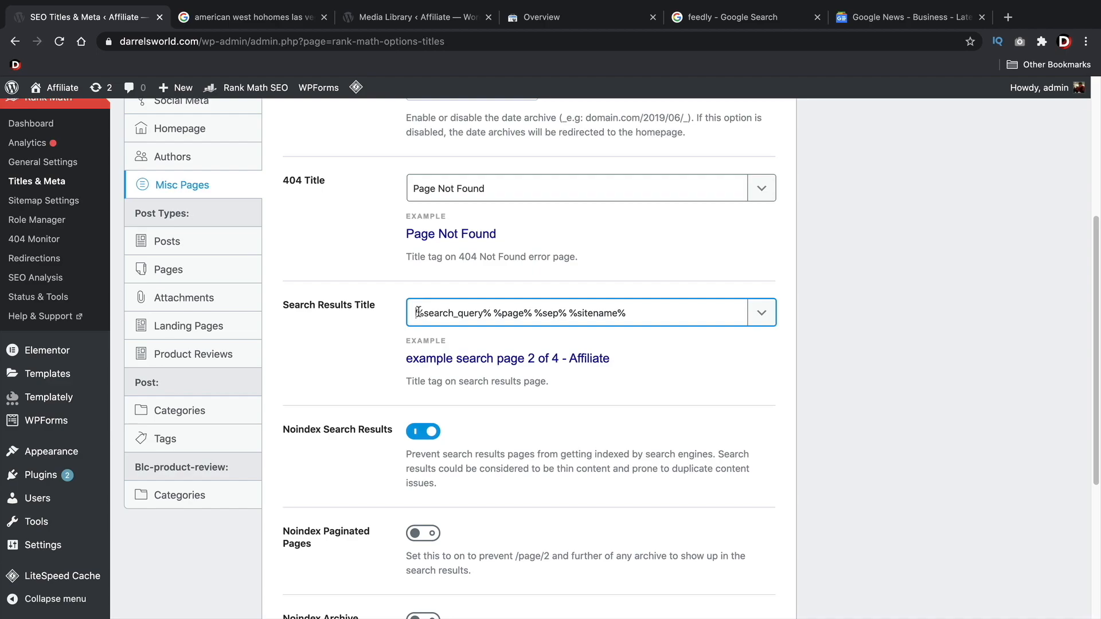
text(R)
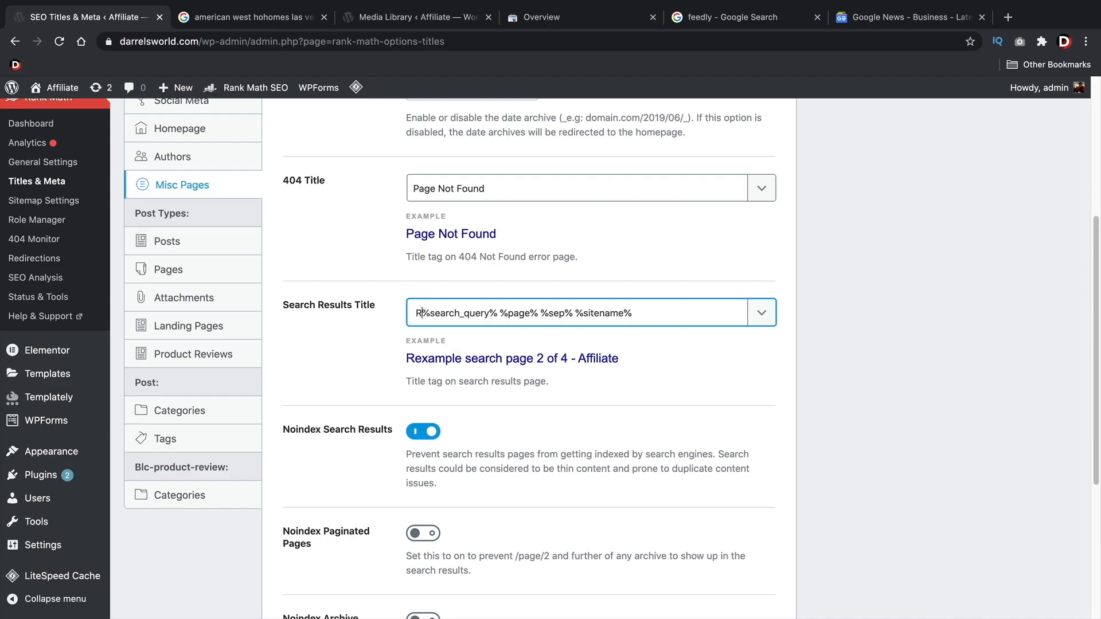
text(esults For)
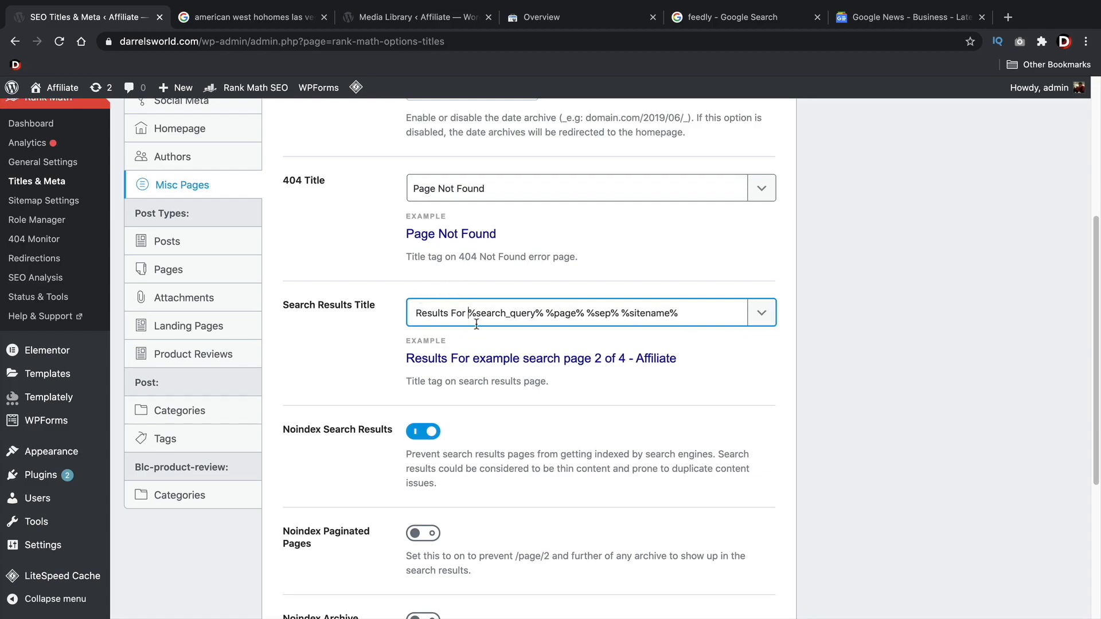
drag(544, 314, 676, 313)
click(594, 314)
click(676, 314)
Turn on Noindex Password Protected Pages and save the Misc Pages settings
scroll(625, 370, down, 4)
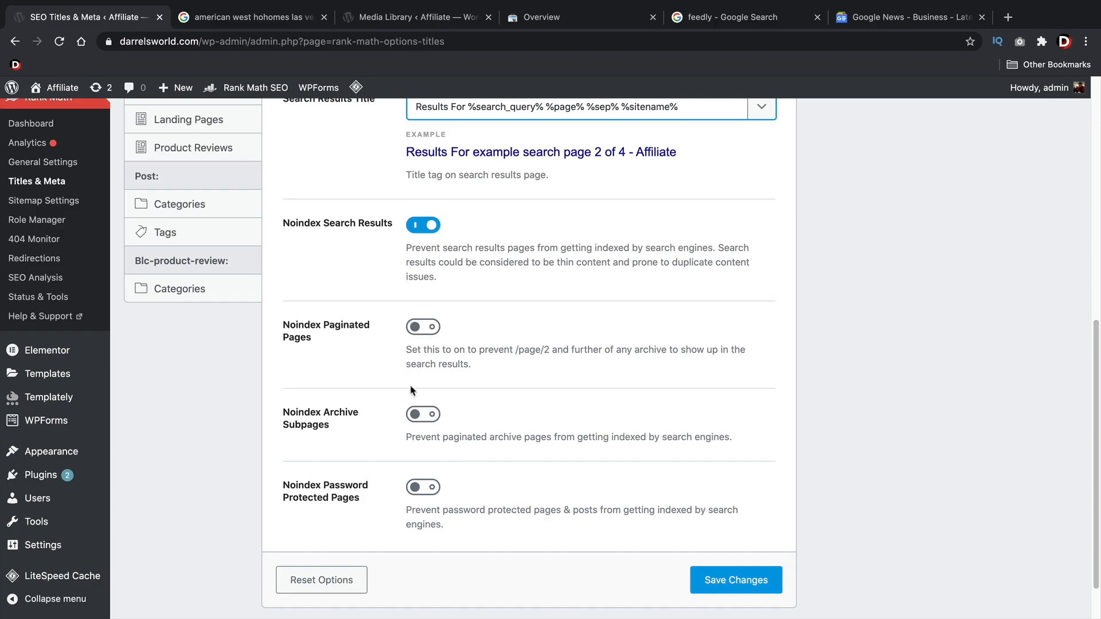
scroll(408, 370, down, 2)
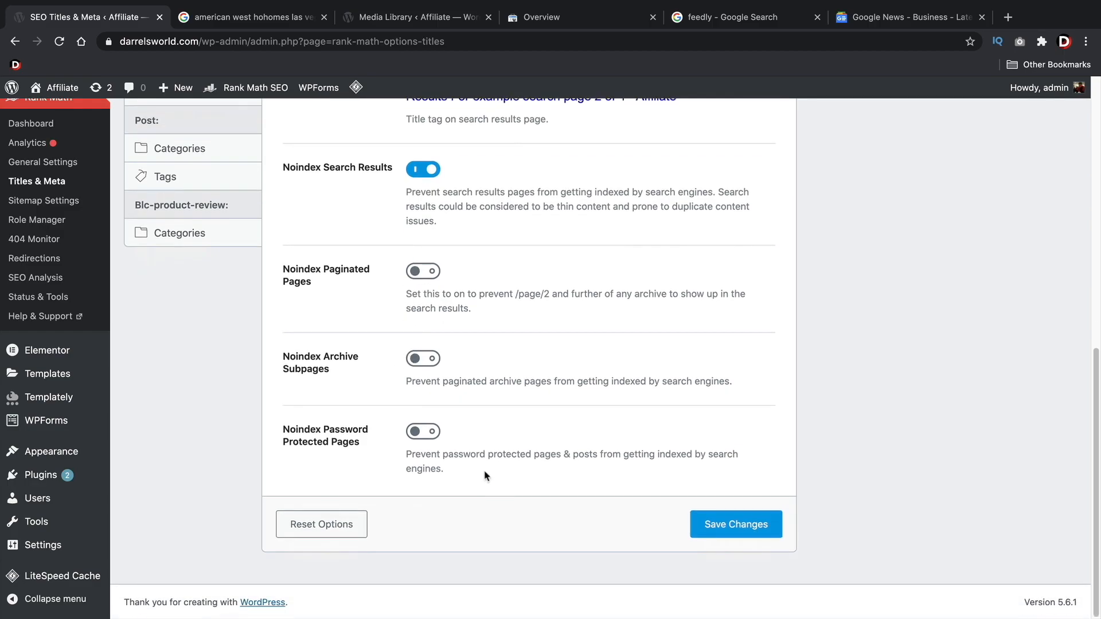
click(422, 433)
click(724, 526)
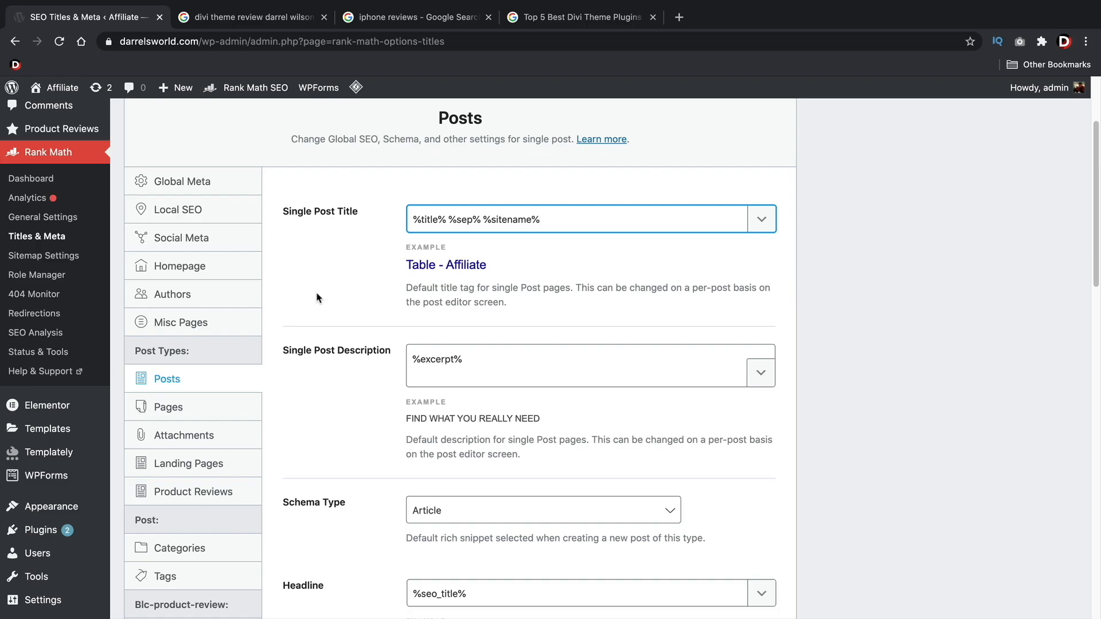
click(421, 17)
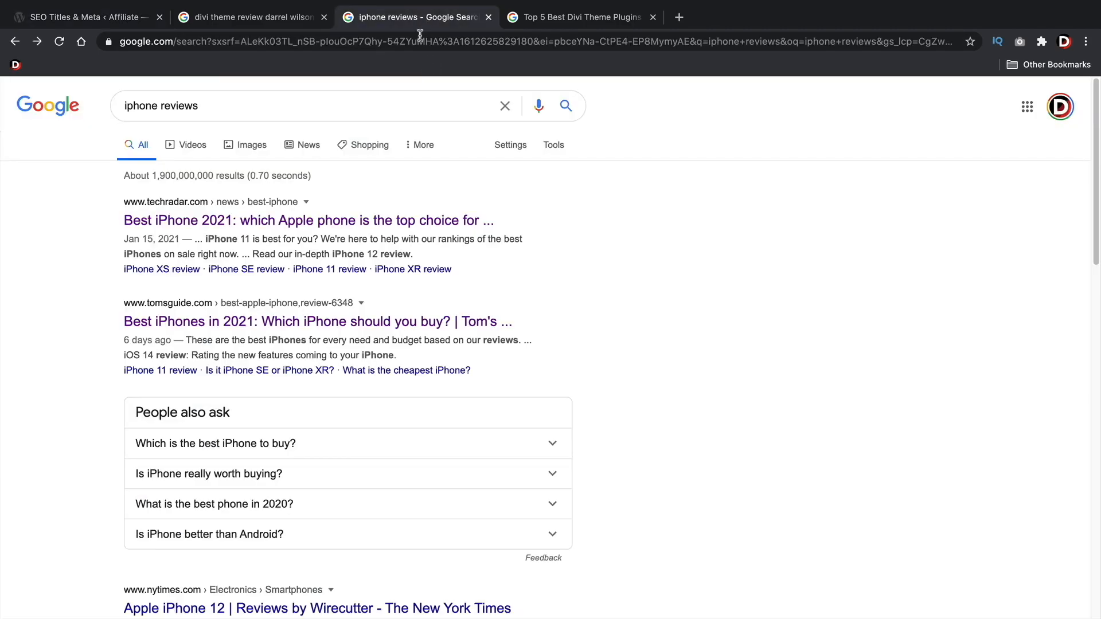
scroll(370, 140, down, 7)
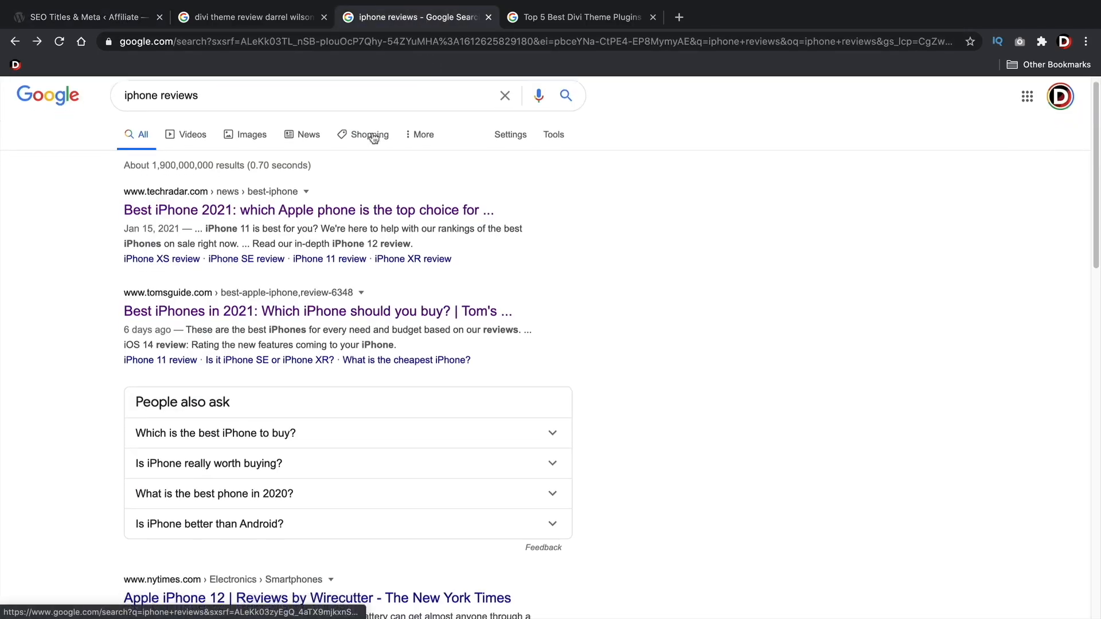
scroll(370, 144, down, 1)
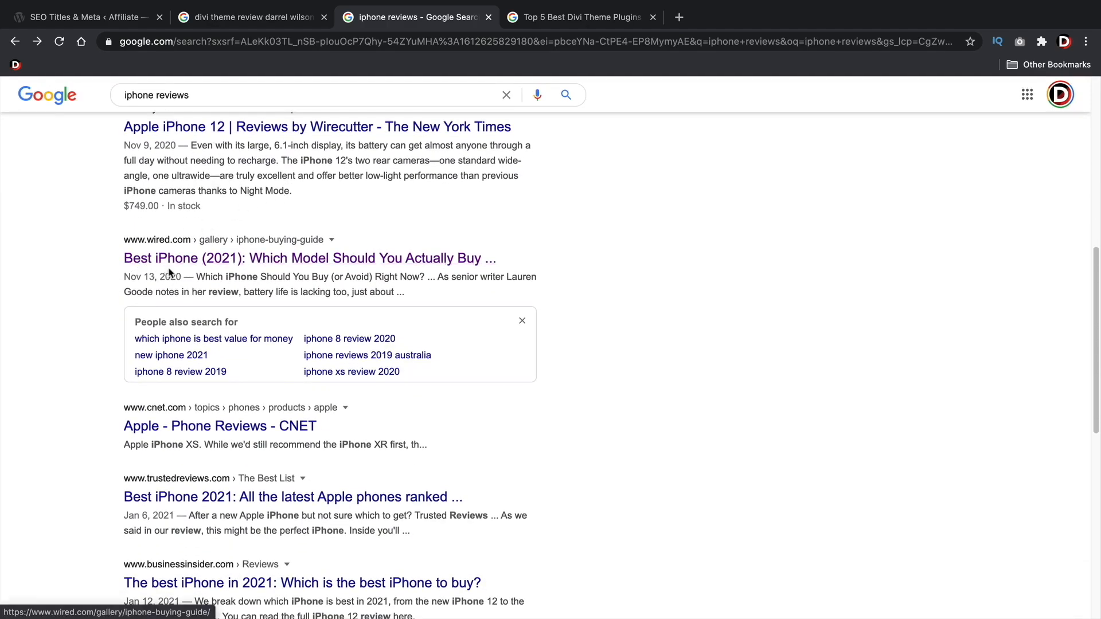
click(273, 268)
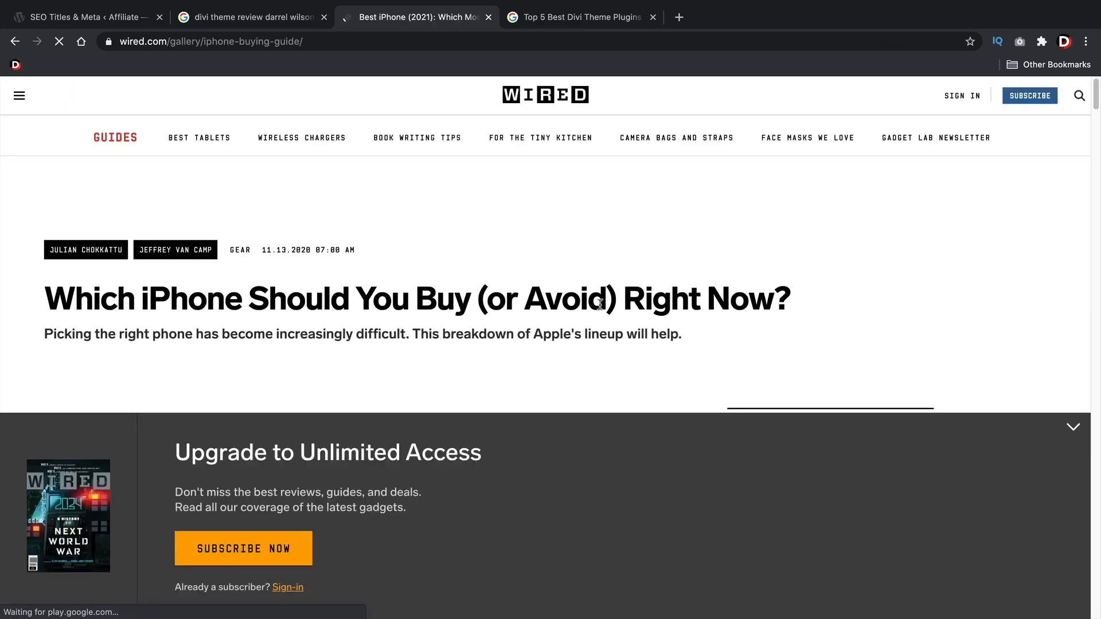
drag(786, 304, 51, 310)
click(52, 241)
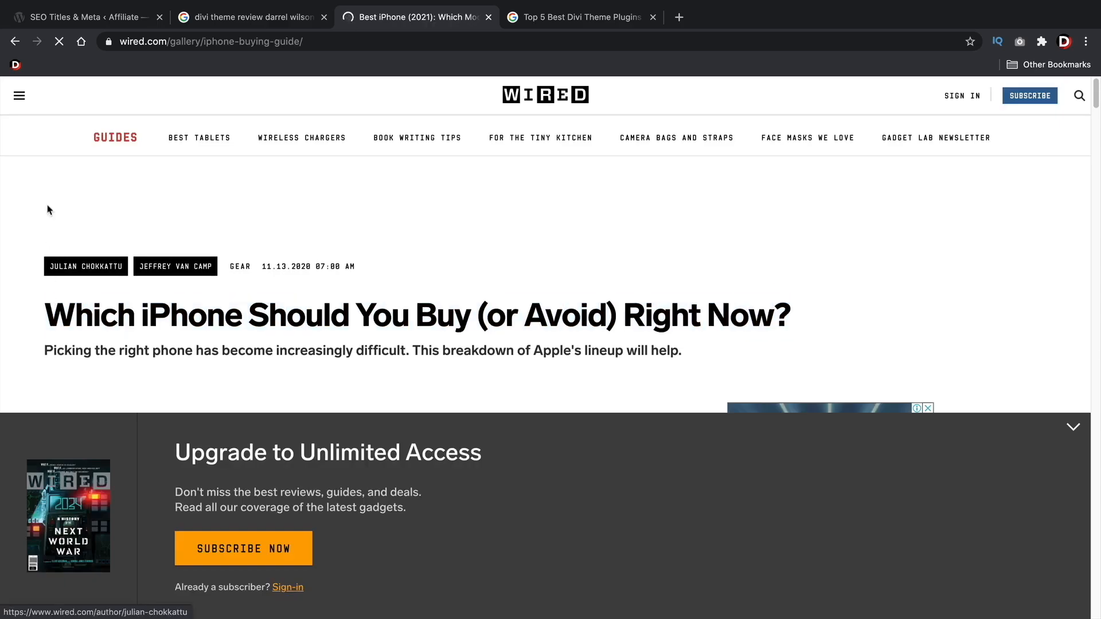
click(16, 44)
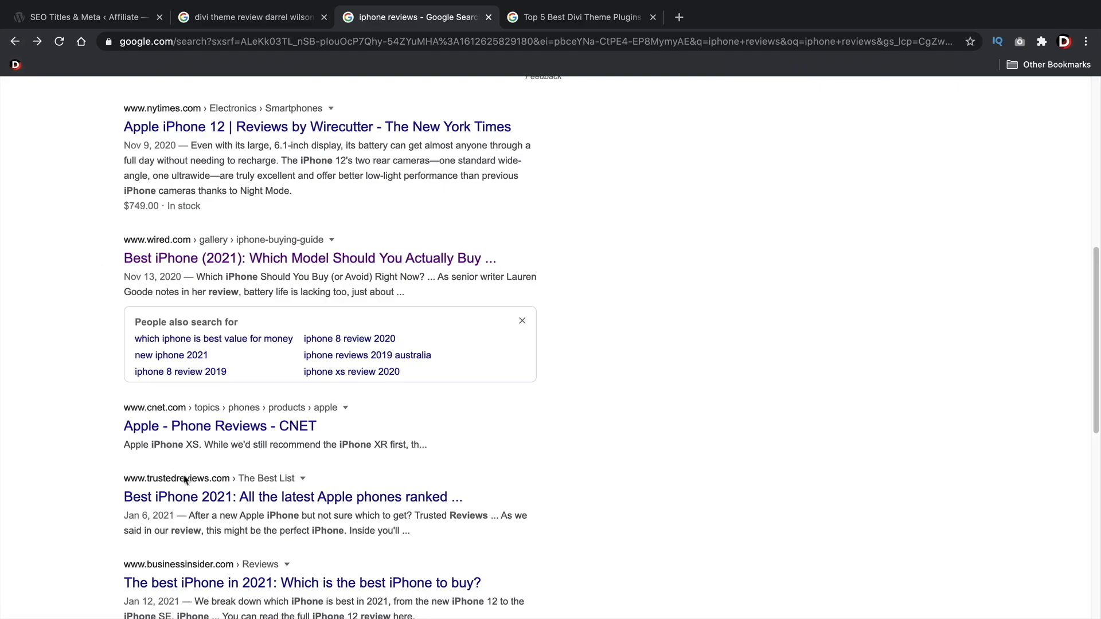
Compare the result titles and dates in the Google searches for the Divi theme review, "iphone reviews" and "Top 5 Best Divi Theme Plugins That KickAss"
click(243, 19)
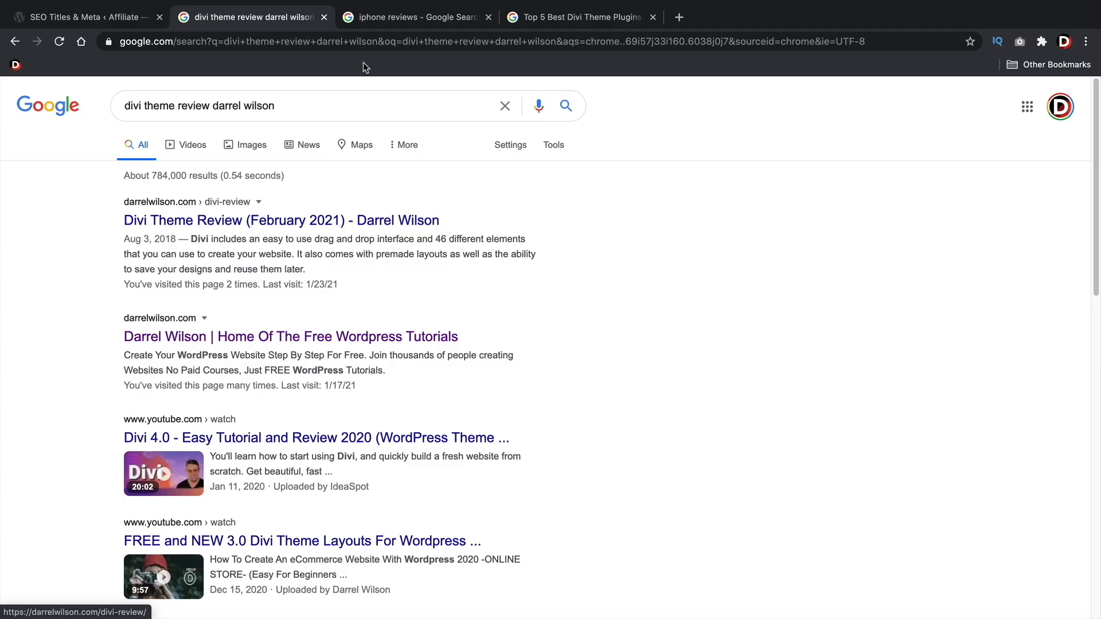
click(363, 19)
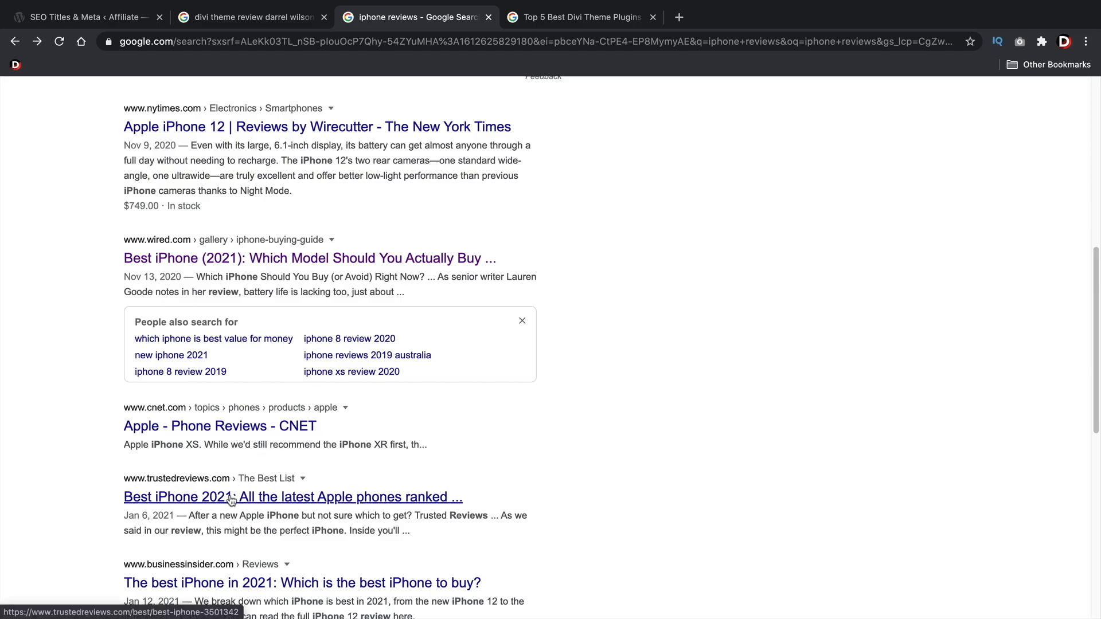
scroll(231, 499, down, 3)
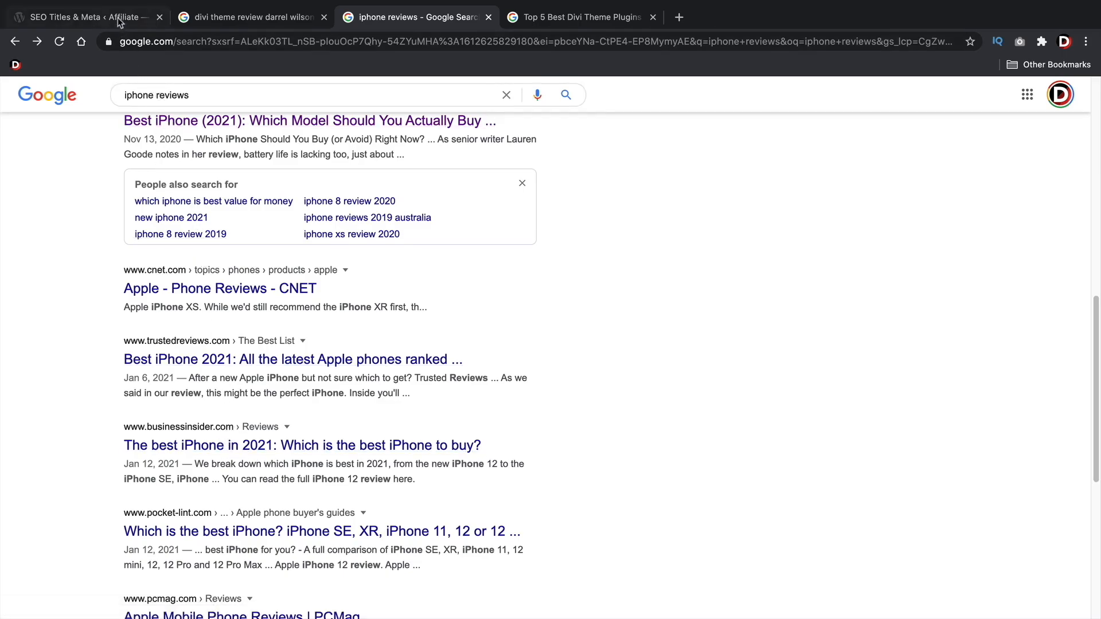
click(224, 17)
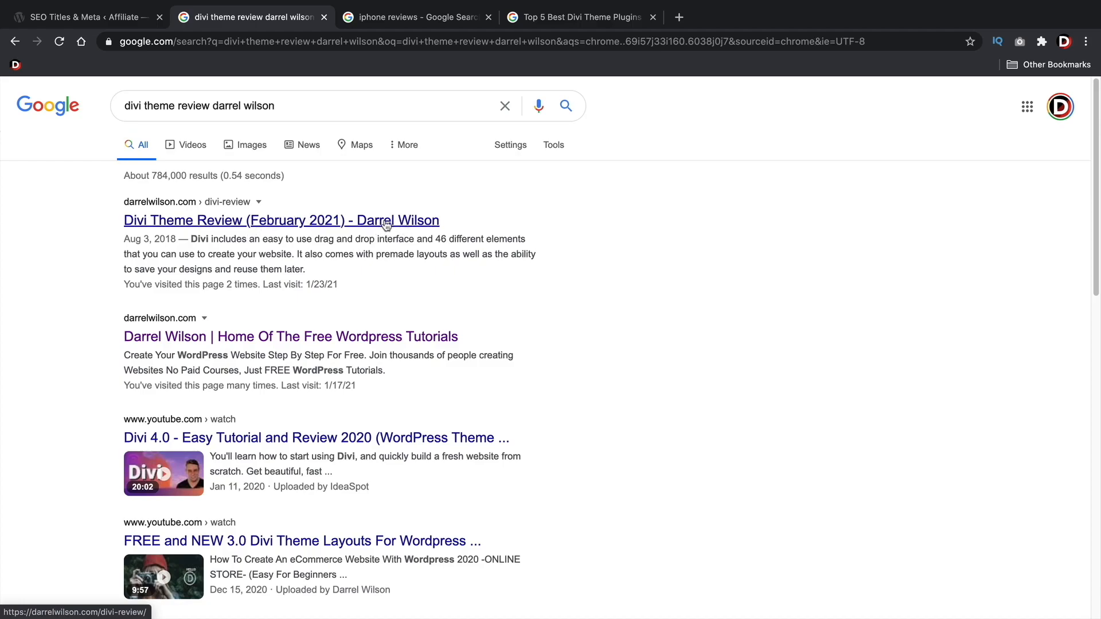
click(79, 19)
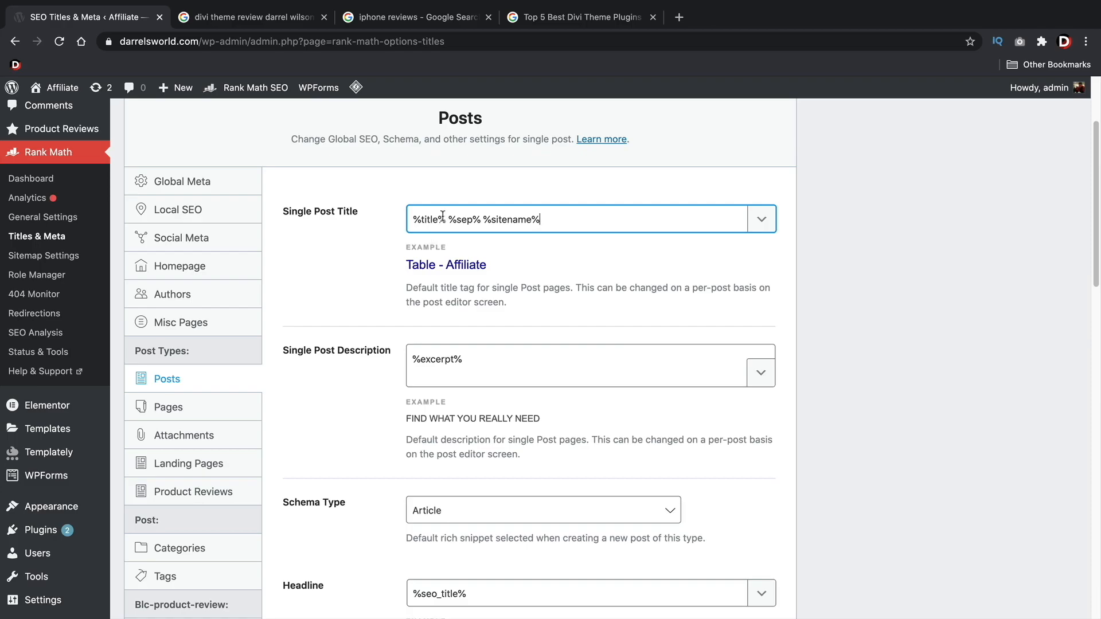
click(565, 18)
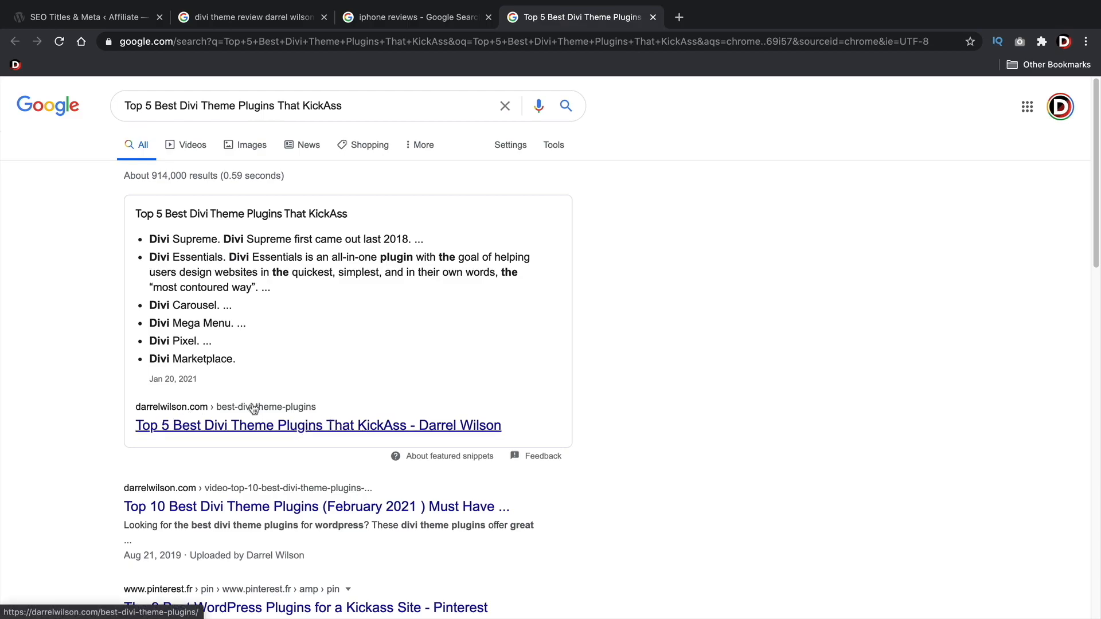
drag(198, 380, 150, 378)
click(189, 395)
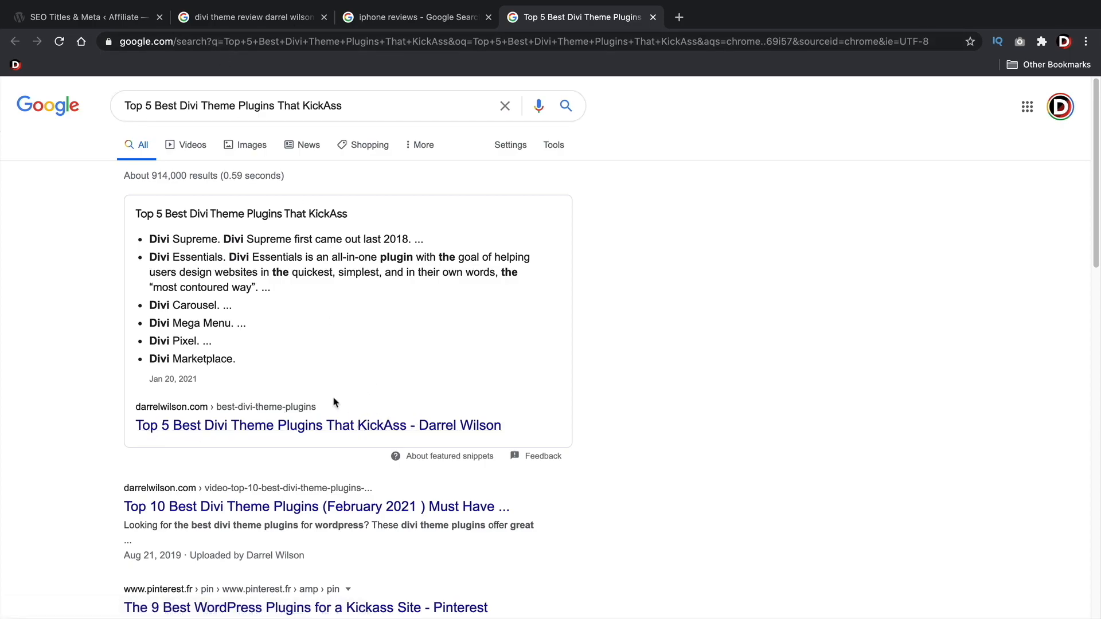
Append the Current Year variable %currentyear% to the Single Post Title in the Posts settings
click(115, 17)
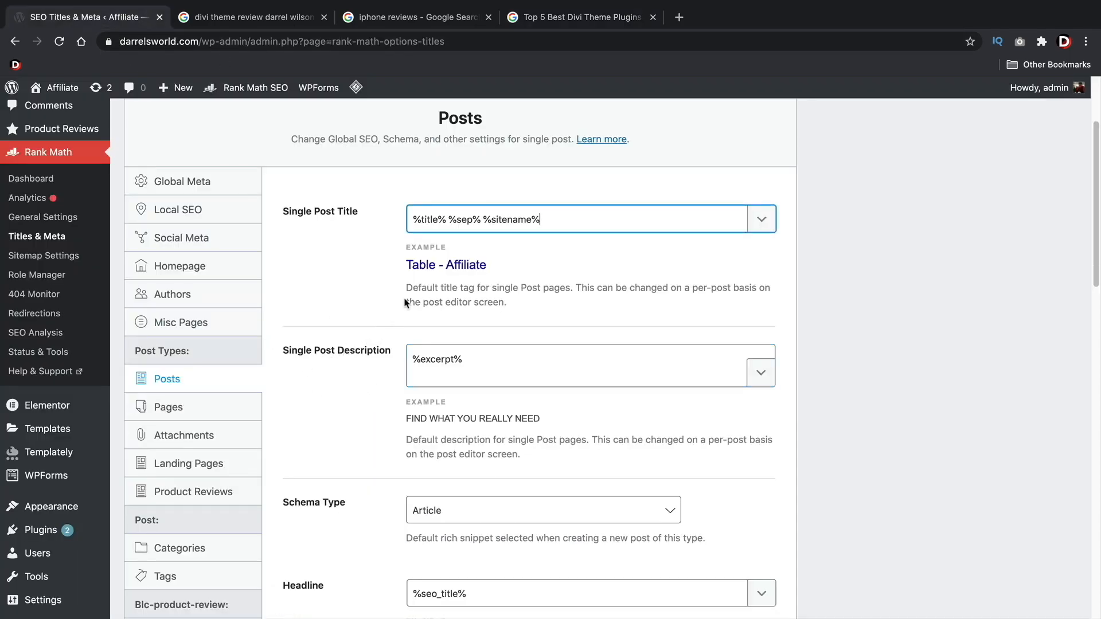
drag(447, 219, 409, 217)
double_click(474, 219)
drag(551, 219, 481, 217)
click(613, 219)
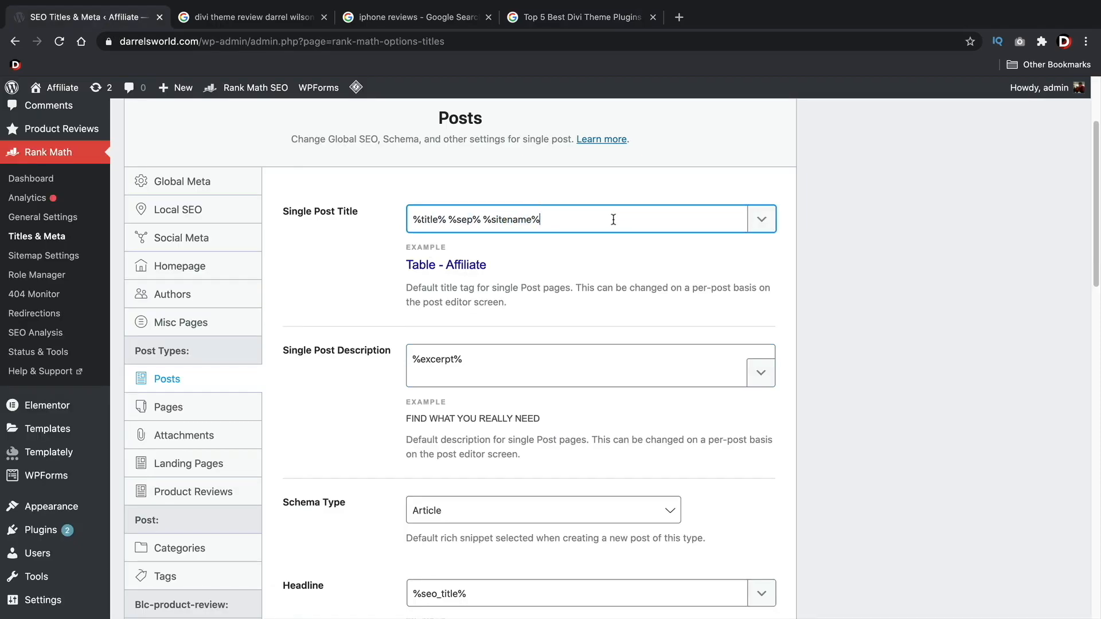
click(762, 219)
scroll(659, 287, down, 5)
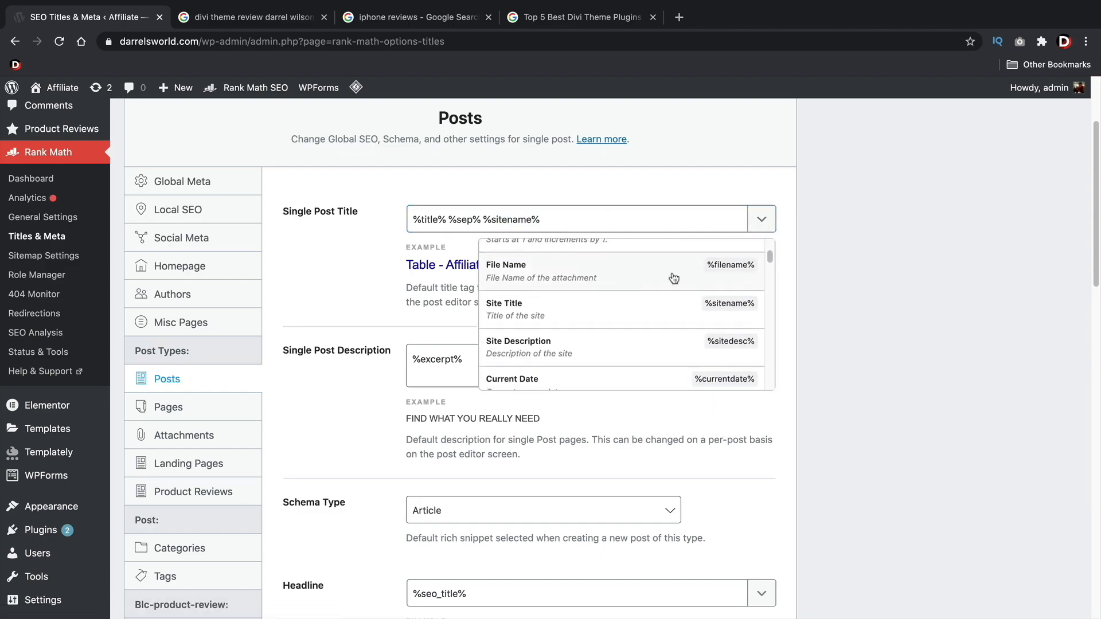
scroll(640, 296, down, 5)
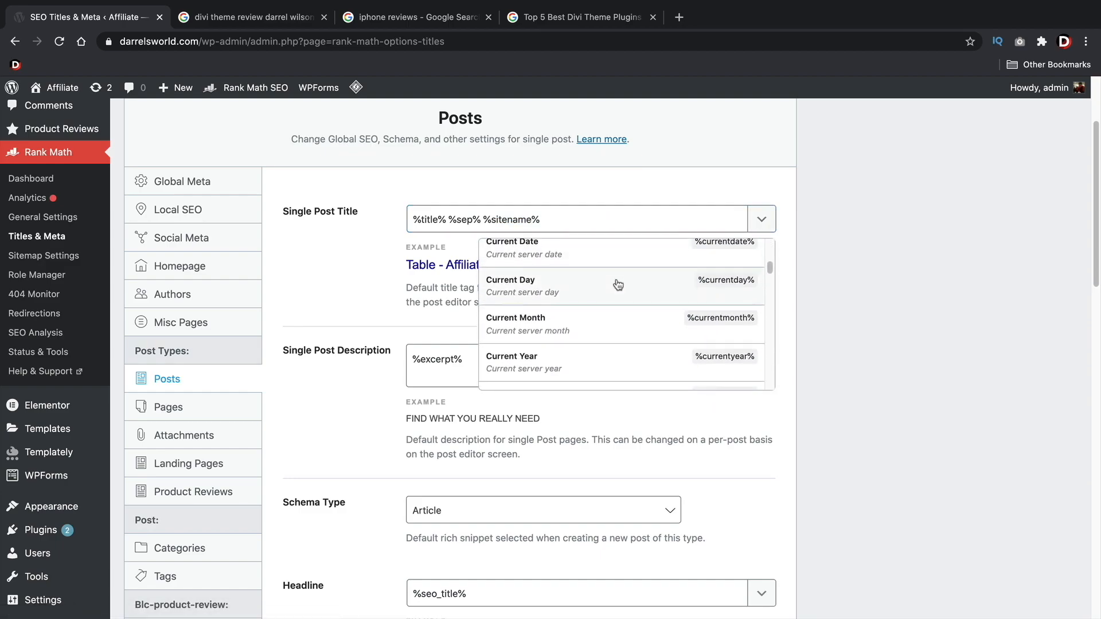
click(559, 301)
Remove the separator, site name and current year variables so the Single Post Title contains only %title%
click(423, 228)
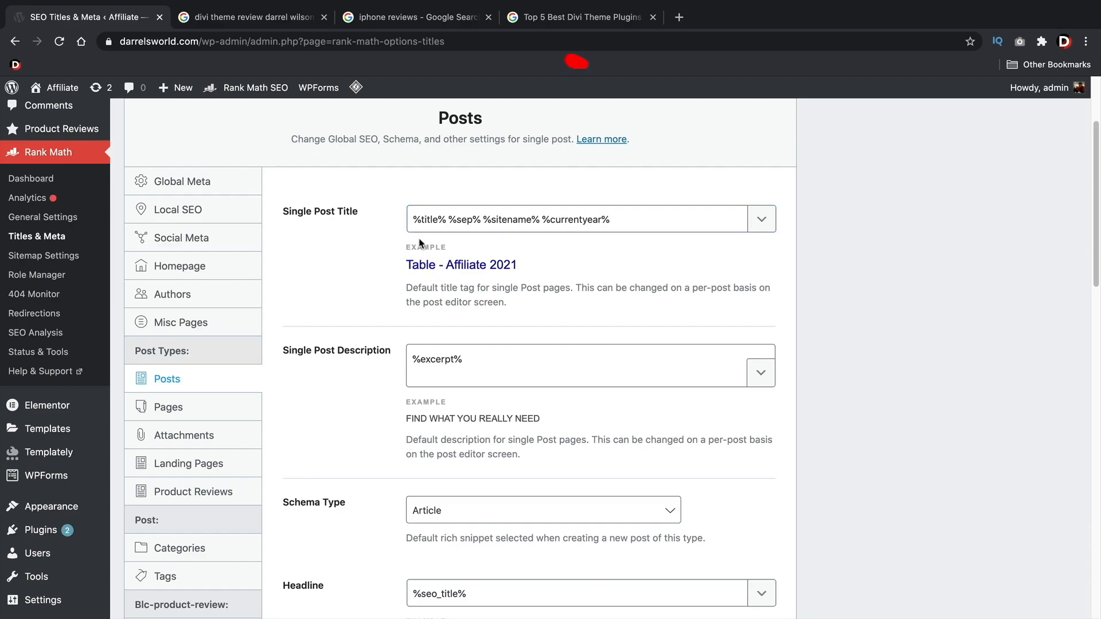
drag(609, 219, 543, 219)
click(620, 218)
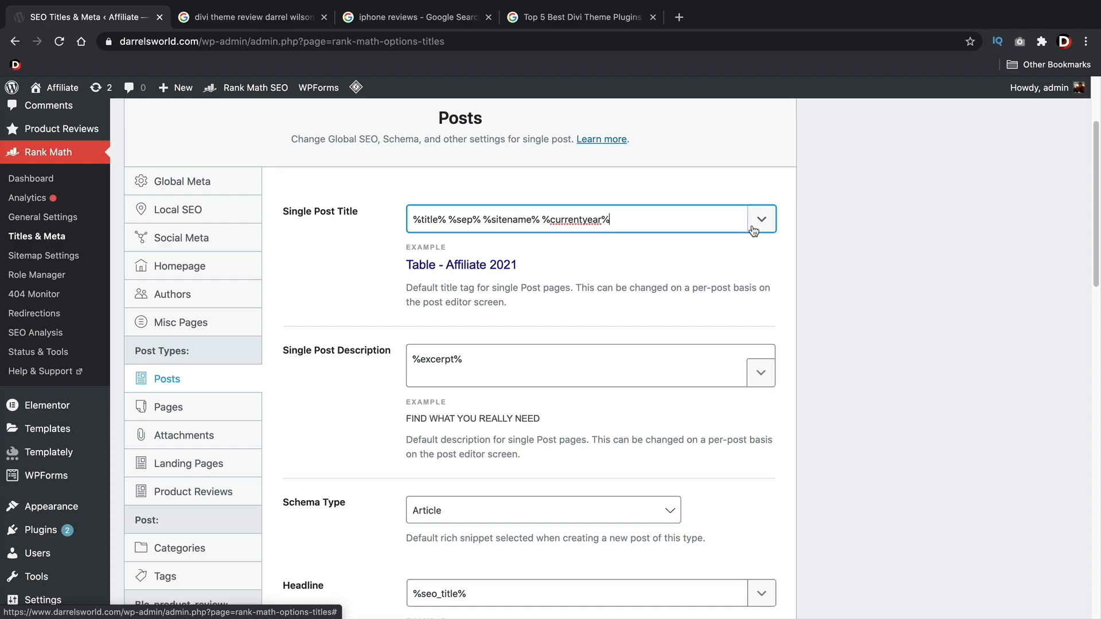
drag(620, 219, 447, 219)
key(BackSpace)
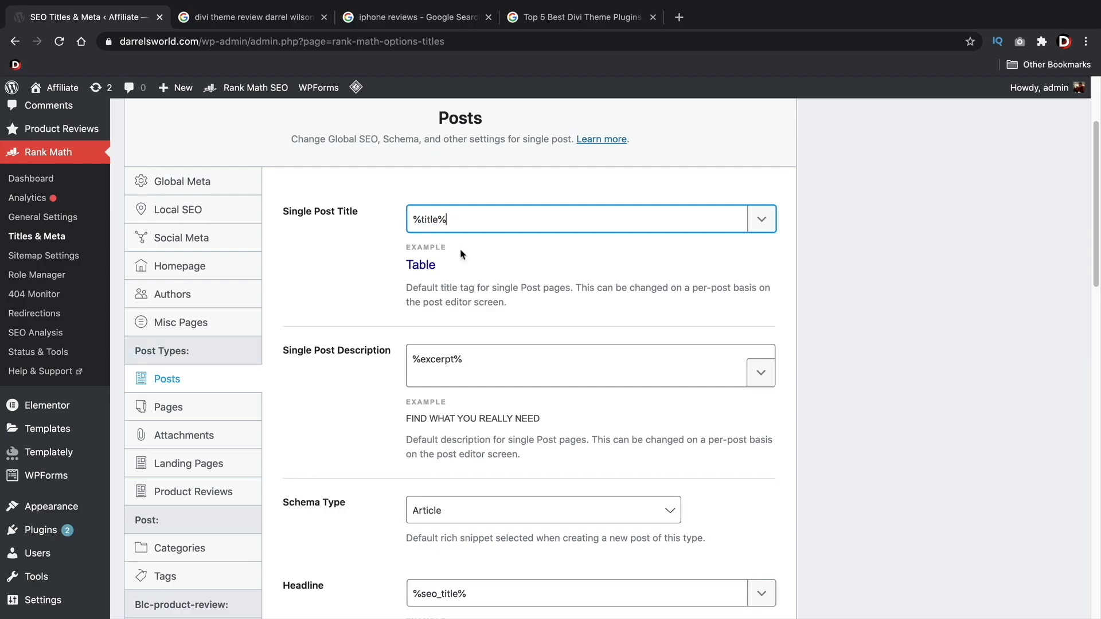
Review the Single Post Description, Schema Type, Headline, Description and Article Type settings for posts
scroll(465, 254, down, 2)
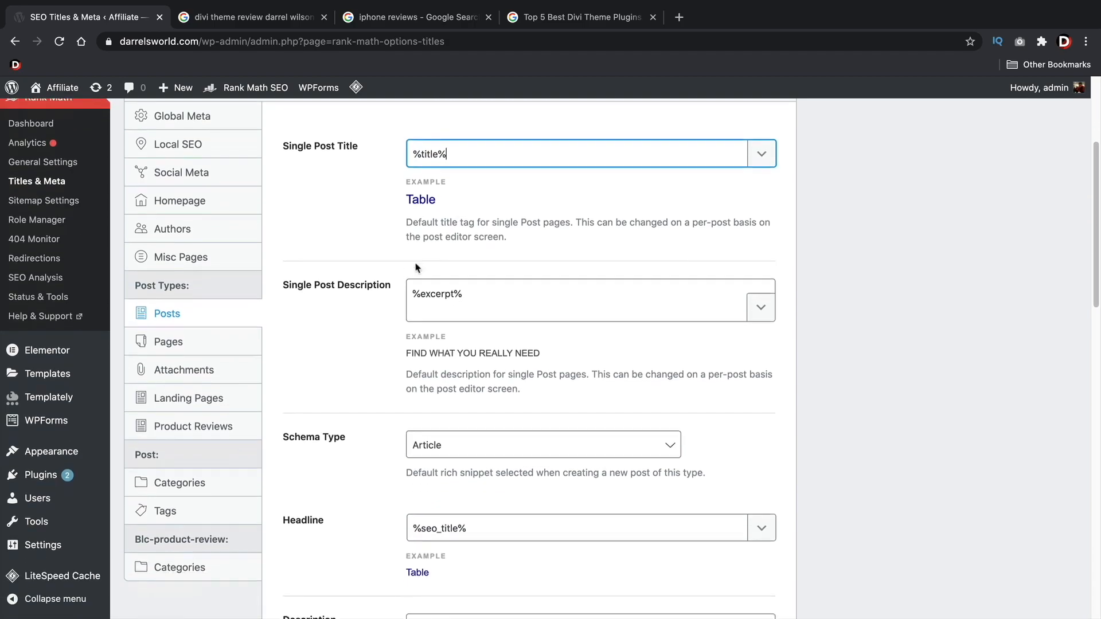
drag(469, 291, 406, 292)
click(446, 290)
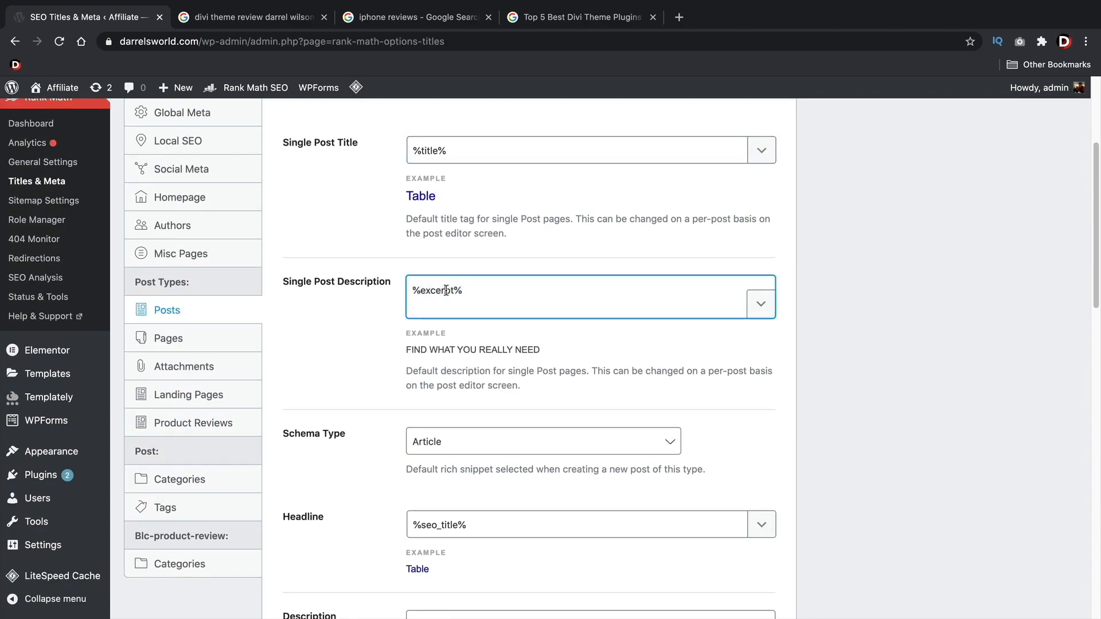
drag(475, 291, 420, 291)
scroll(530, 288, down, 3)
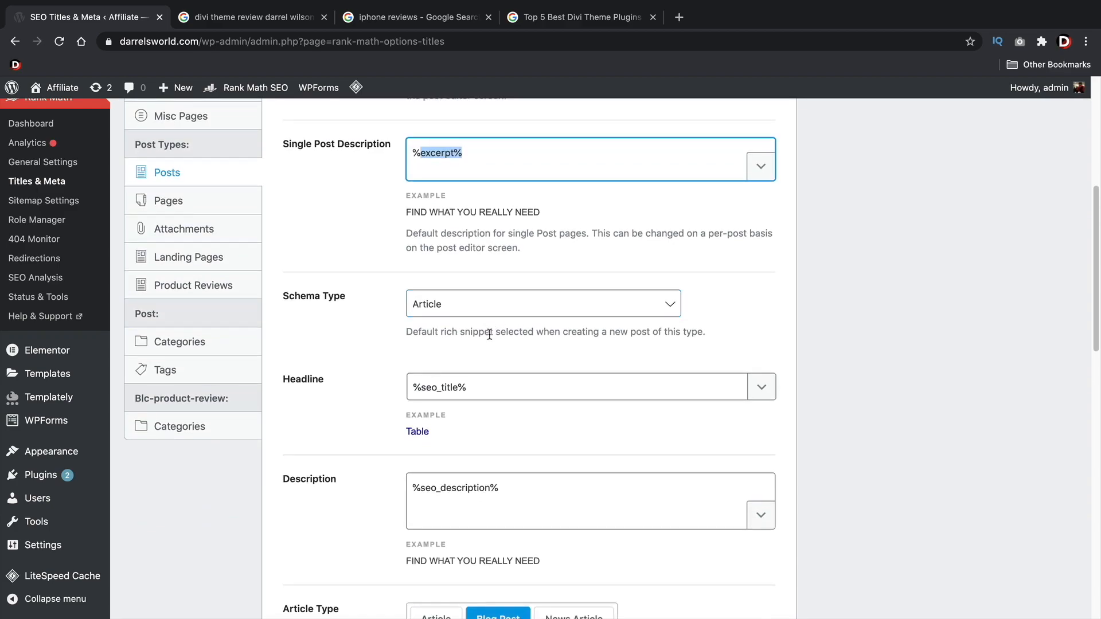
scroll(489, 388, down, 5)
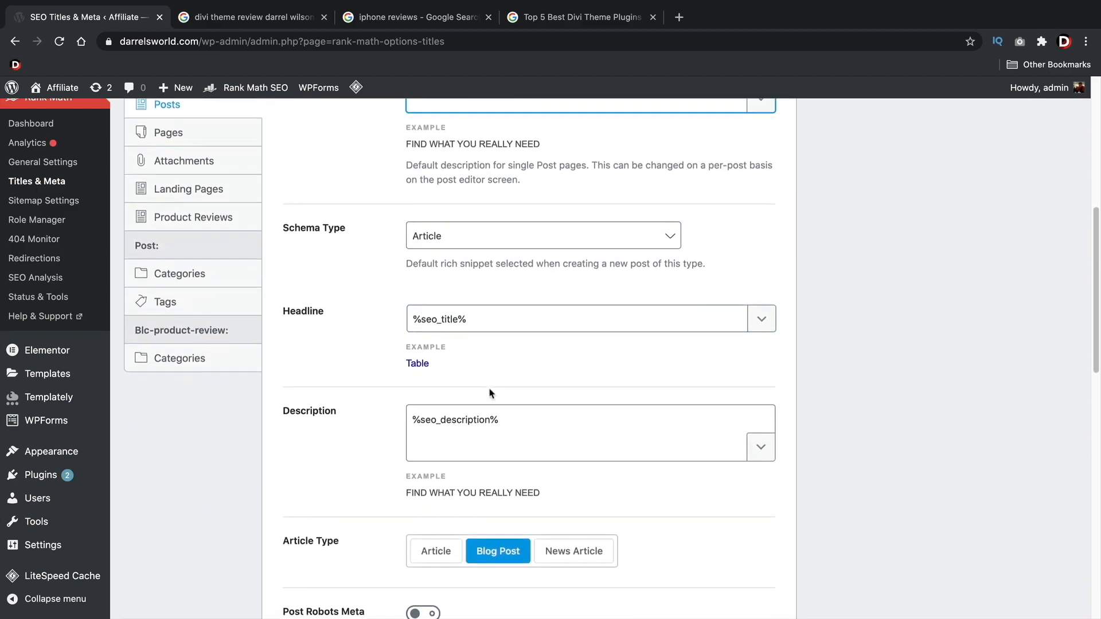
click(453, 210)
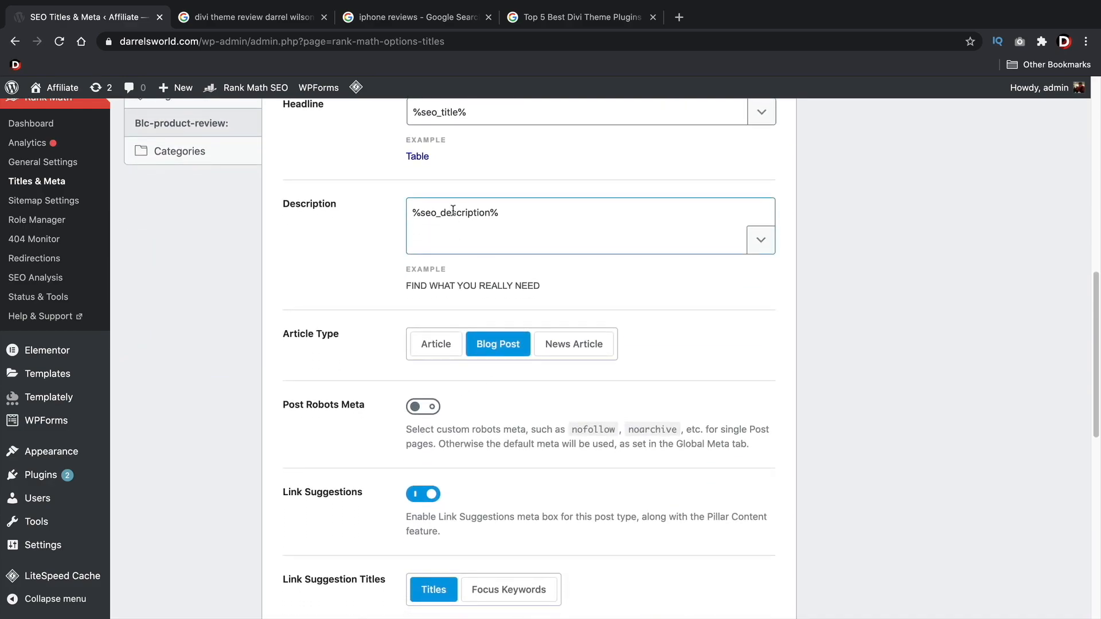
drag(505, 214, 376, 217)
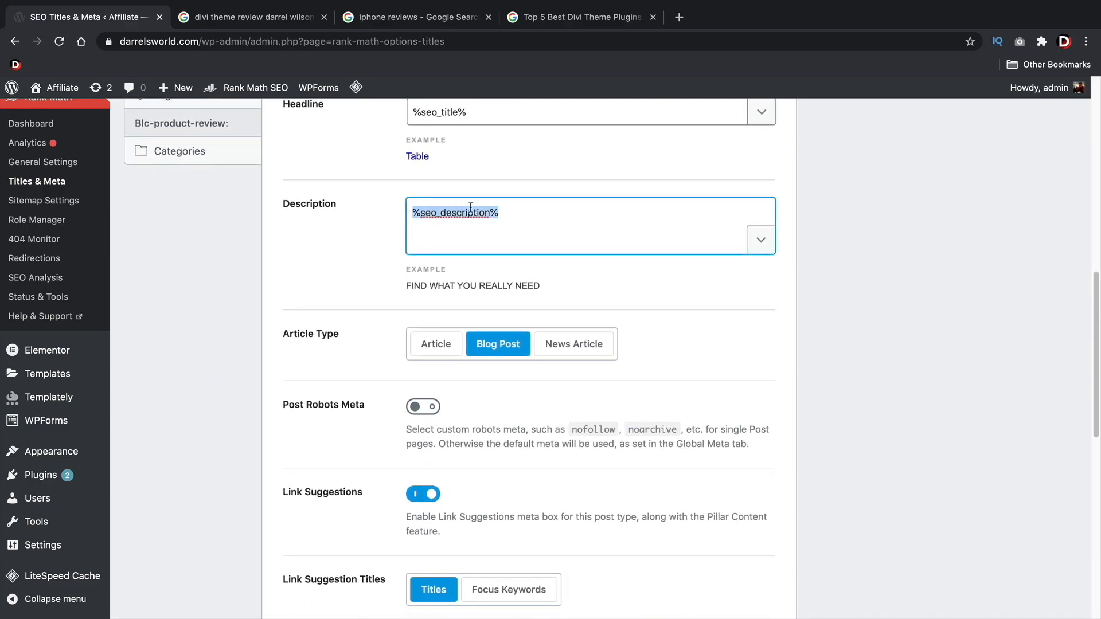
click(769, 337)
scroll(769, 337, up, 1)
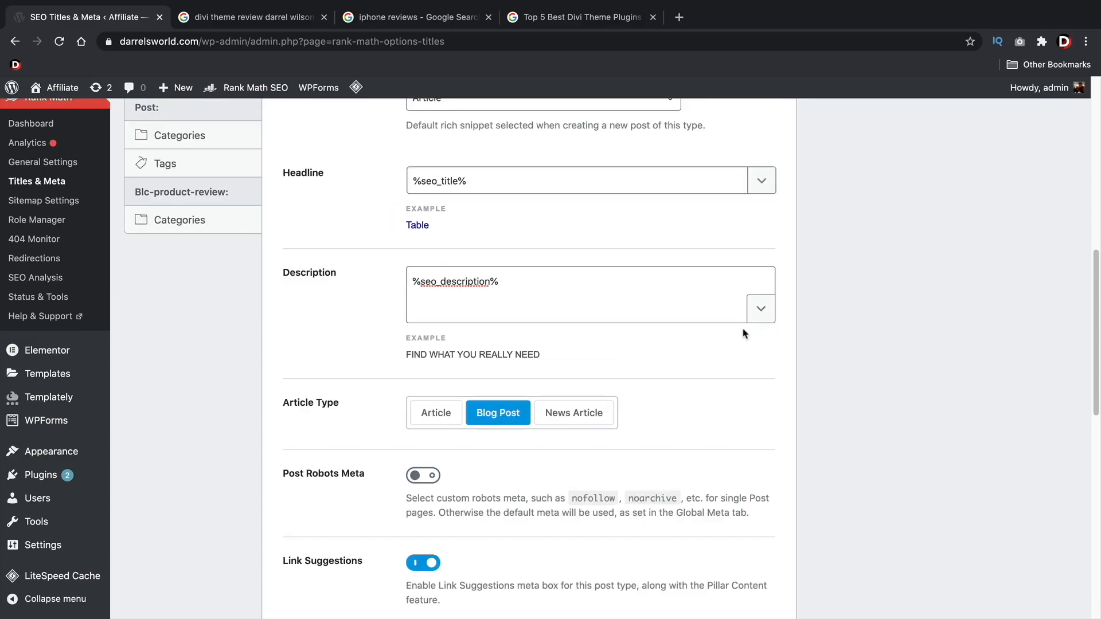
Check the remaining options, from Post Robots Meta to Custom Fields, and save the Posts settings
scroll(497, 418, down, 2)
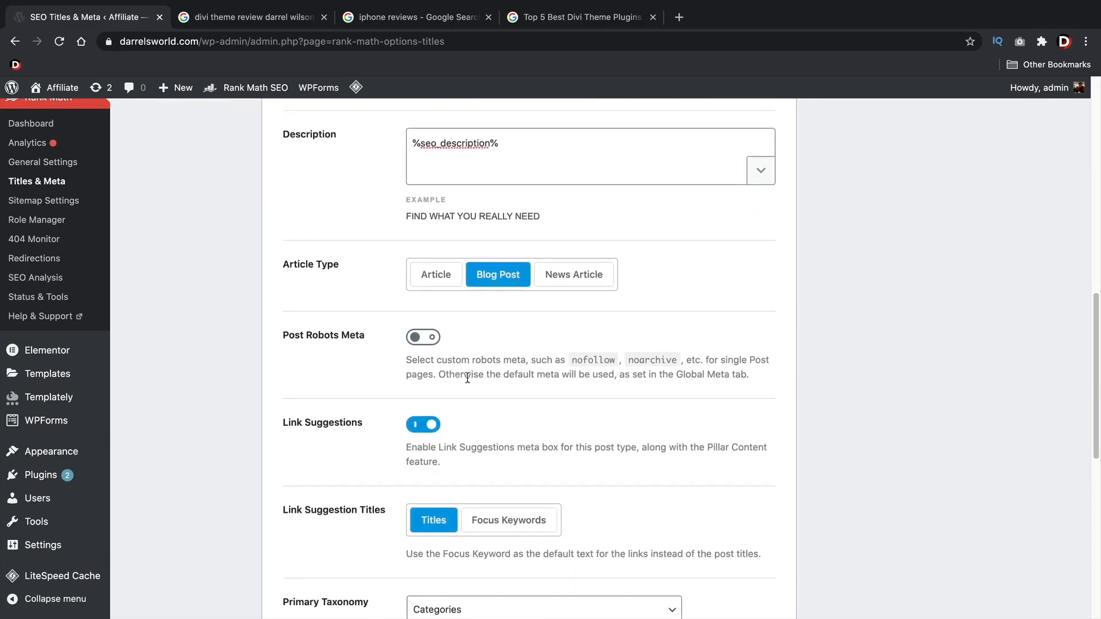
scroll(481, 375, down, 2)
scroll(458, 367, down, 1)
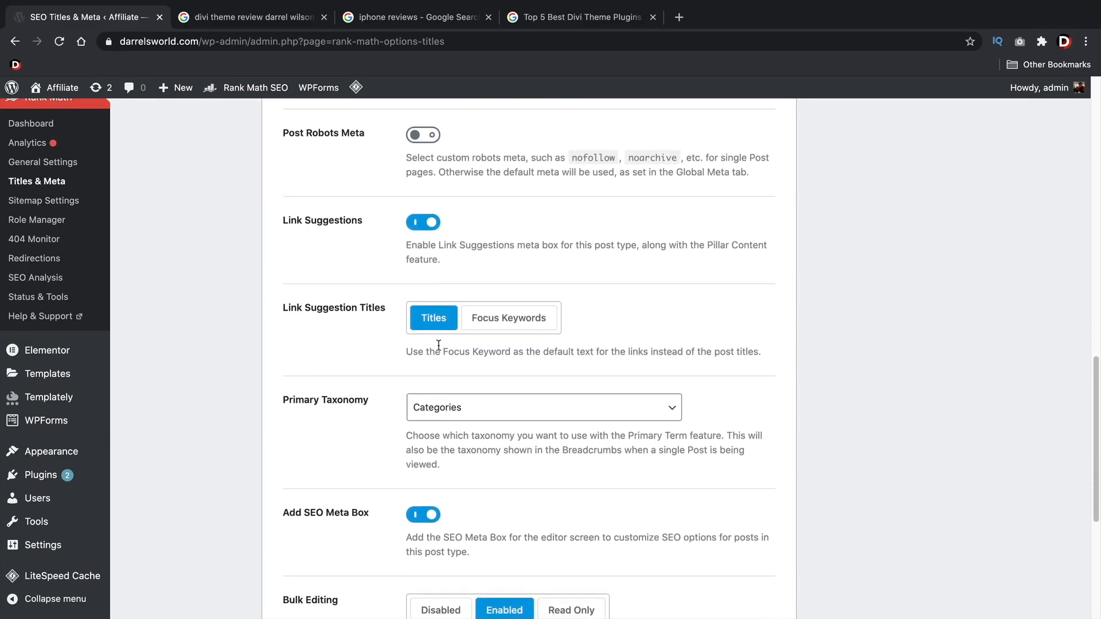
scroll(448, 436, down, 2)
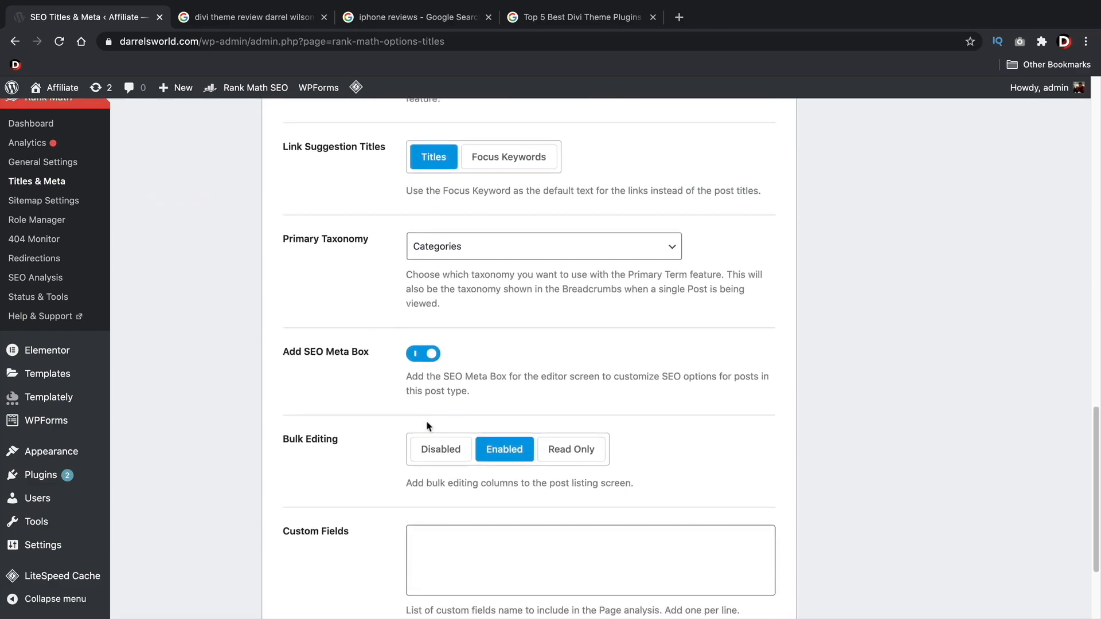
scroll(427, 424, down, 2)
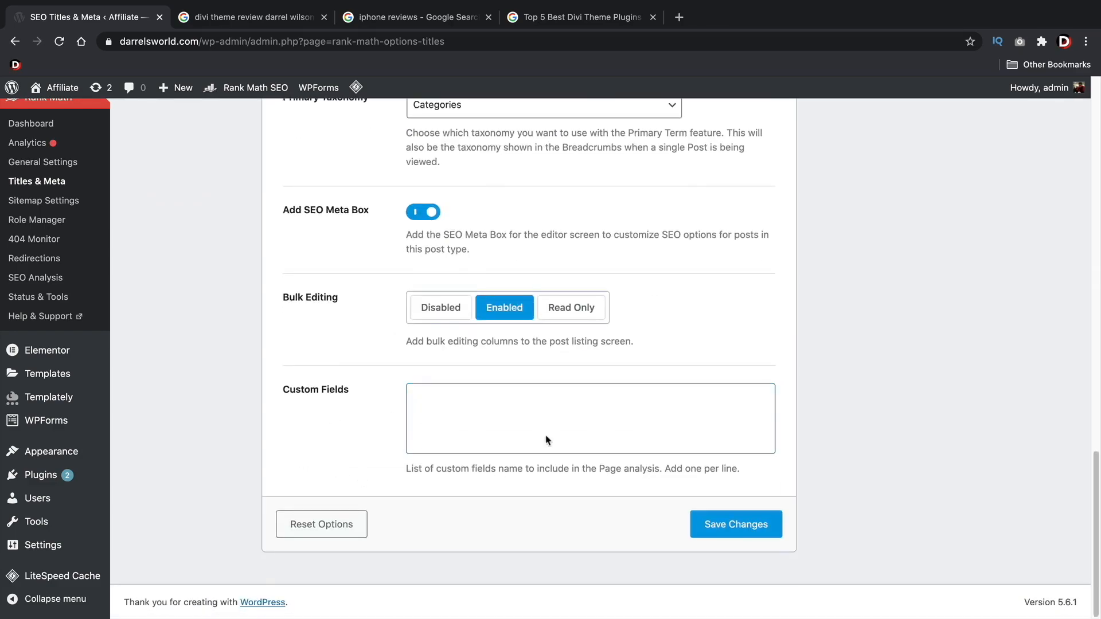
click(721, 531)
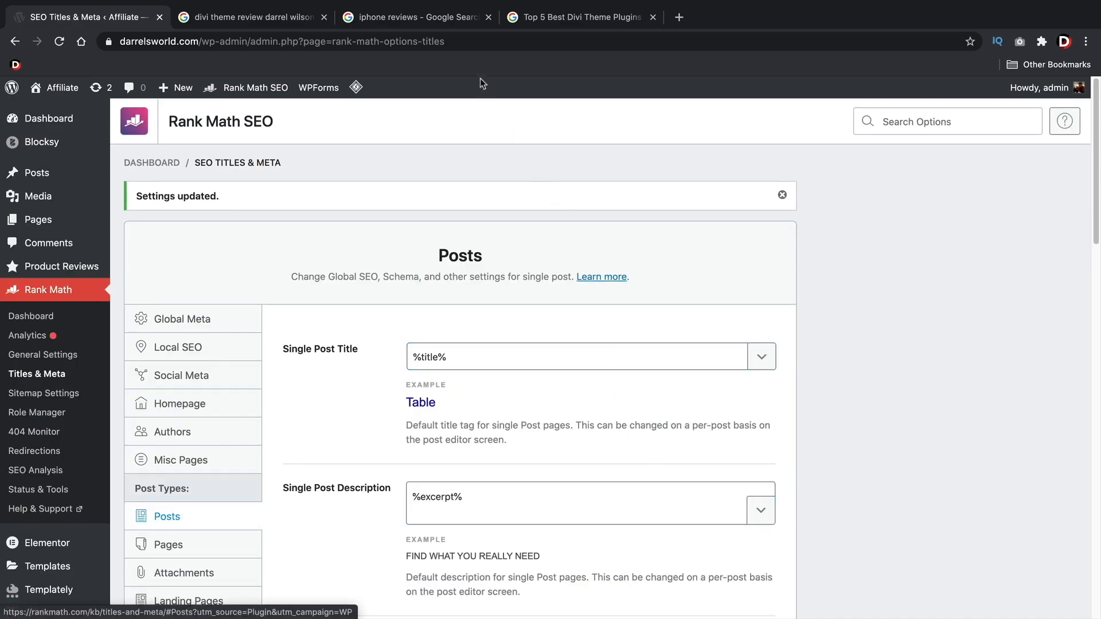
Examine how post titles are listed in the Google results for the Divi plugins and "iphone reviews" searches
click(541, 21)
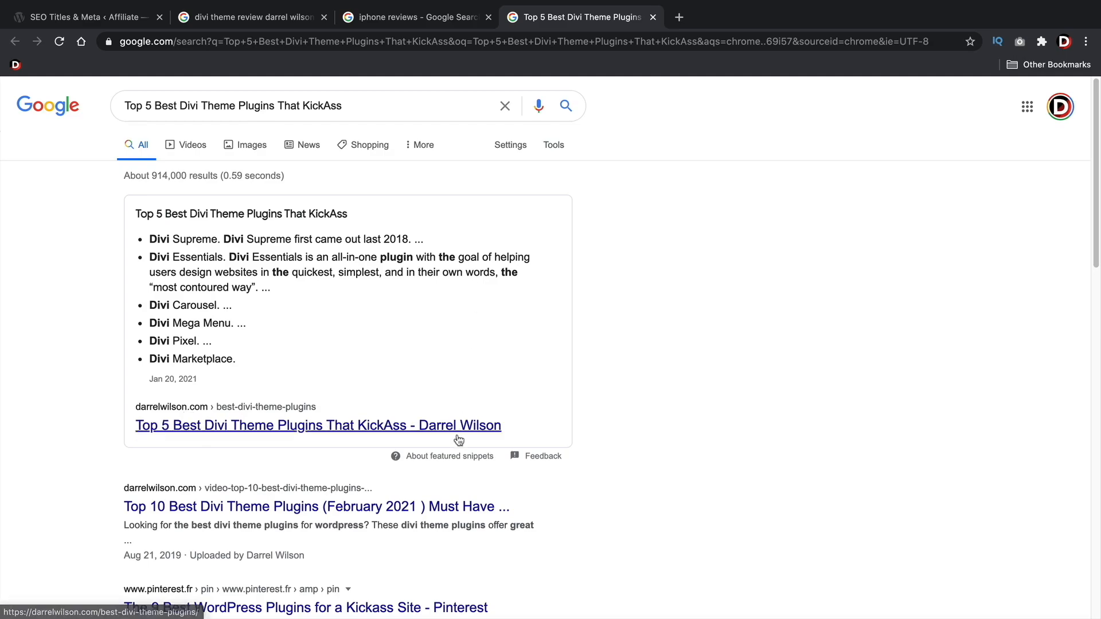
click(424, 20)
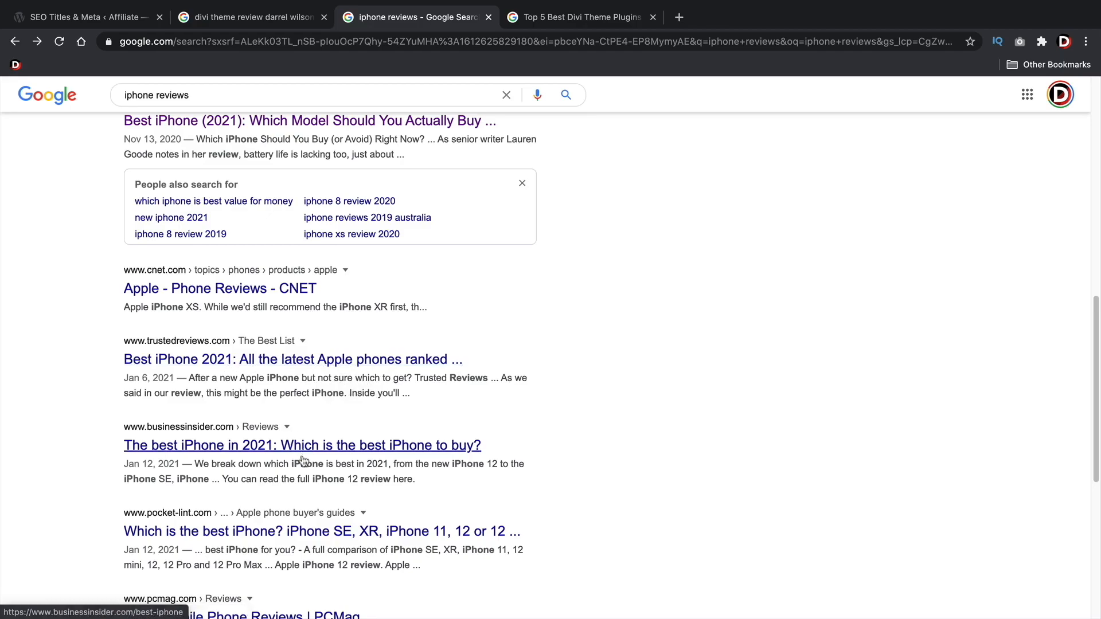
scroll(269, 332, up, 5)
scroll(263, 310, up, 3)
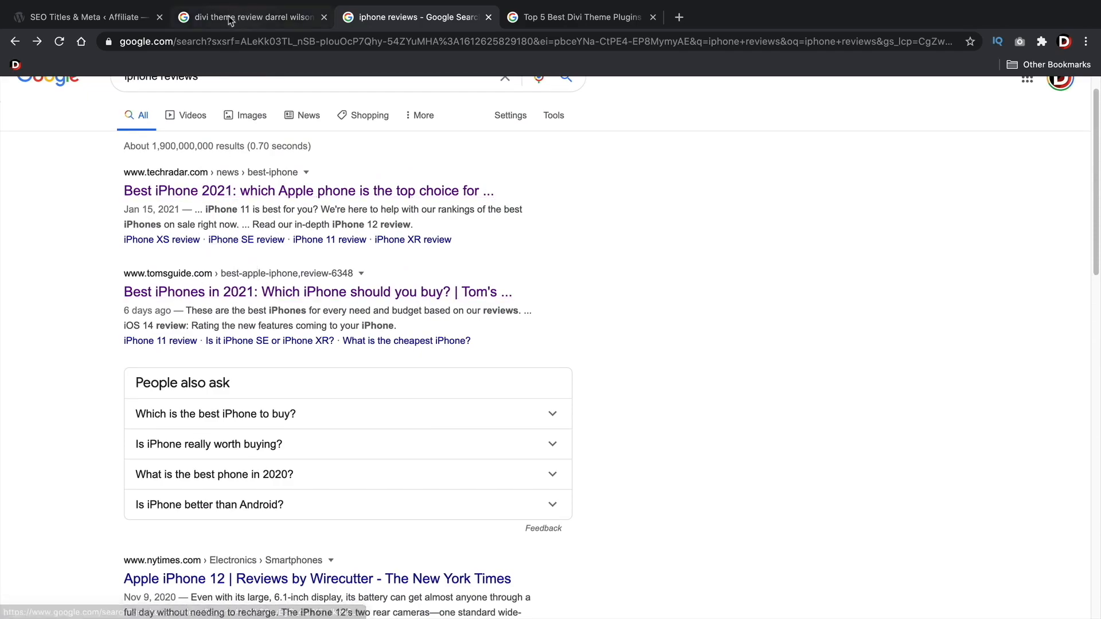
Return to the SEO Titles & Meta settings, review the Pages options from title to Custom Fields, and save them
click(109, 22)
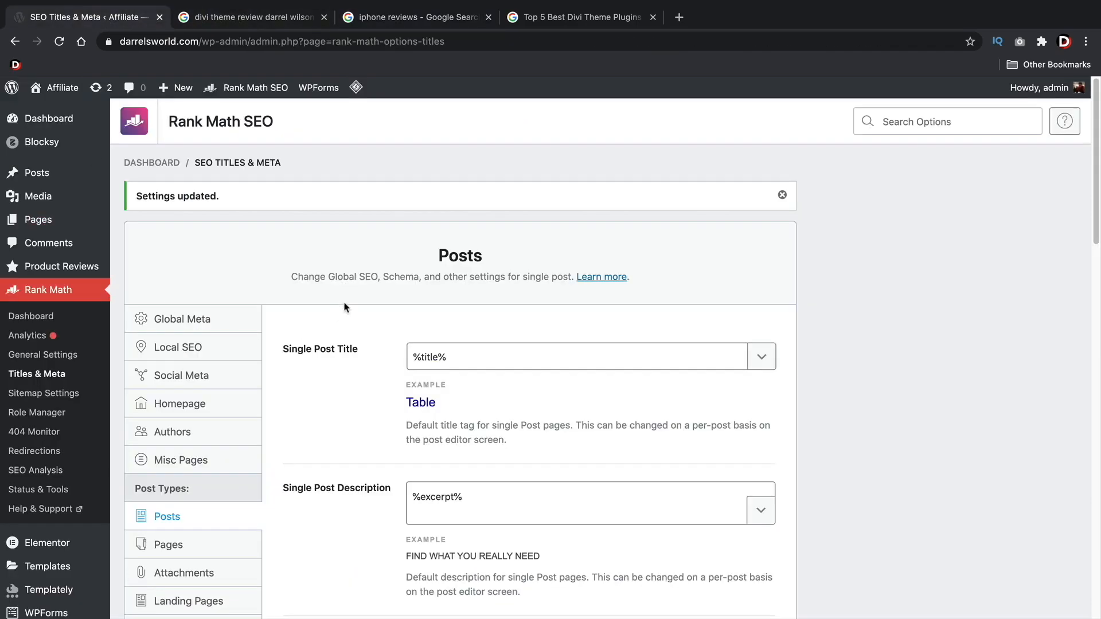
scroll(344, 308, down, 3)
click(224, 404)
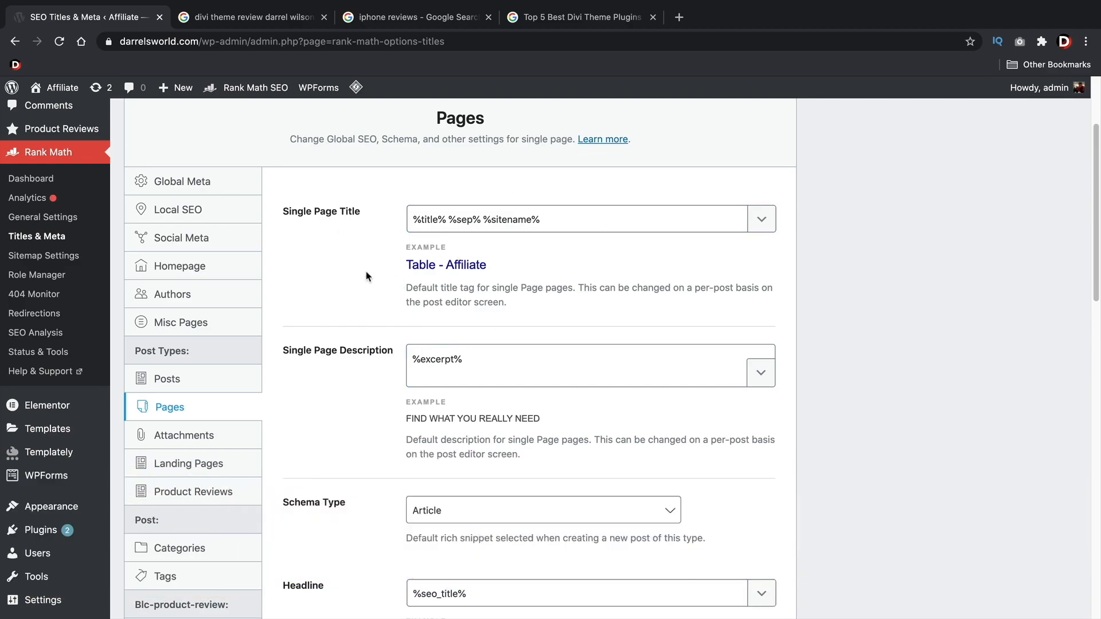
scroll(366, 274, down, 2)
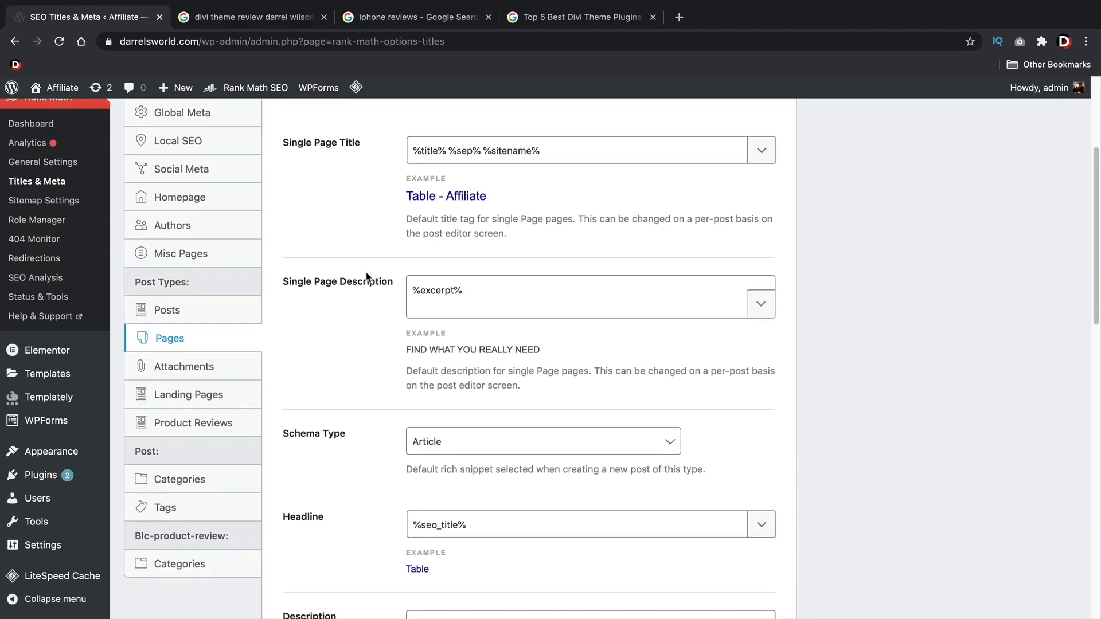
click(390, 342)
scroll(348, 425, down, 4)
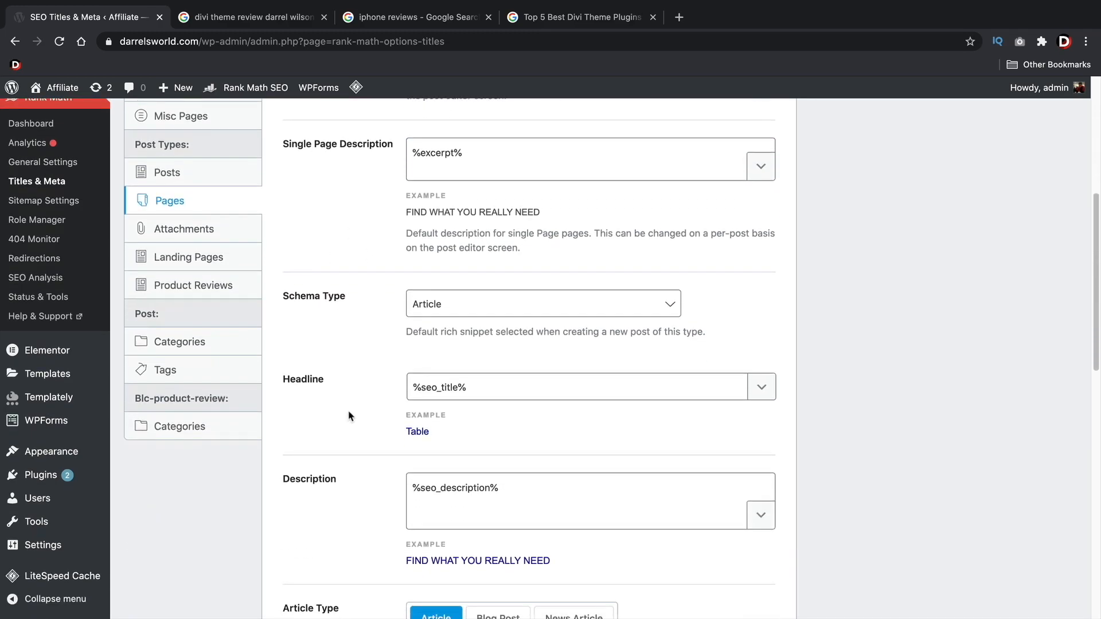
scroll(348, 415, down, 10)
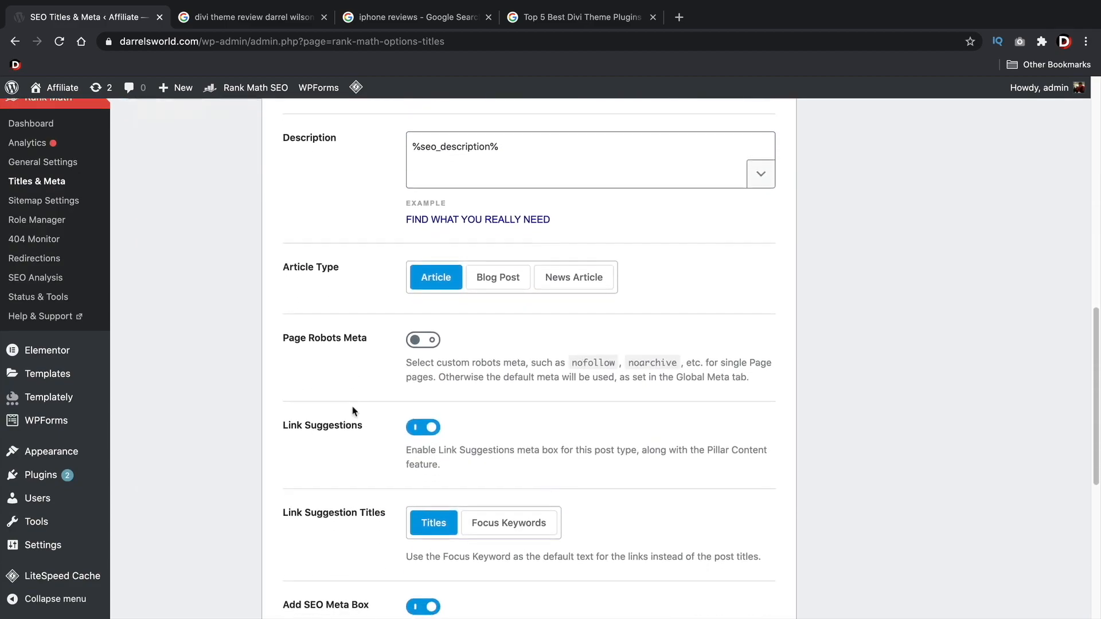
scroll(354, 411, down, 11)
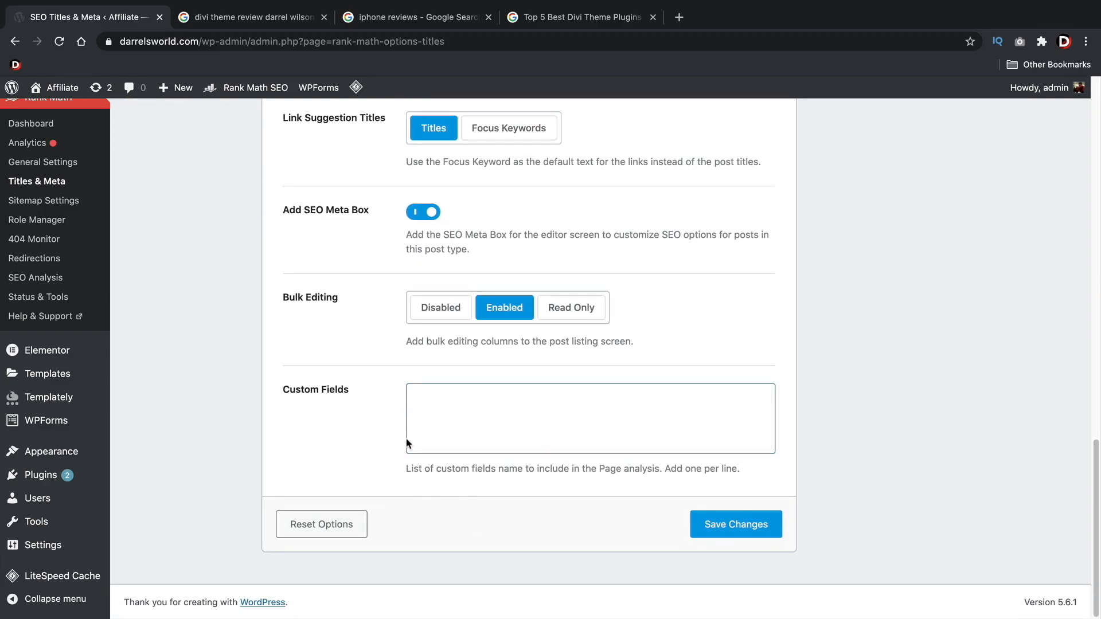
click(768, 523)
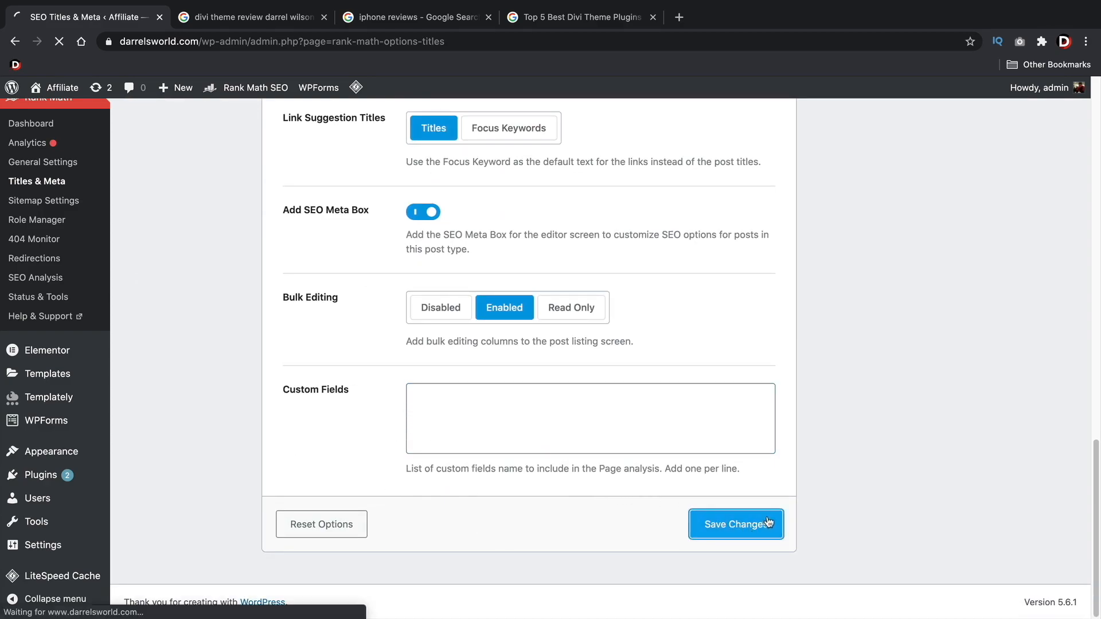
scroll(712, 459, down, 4)
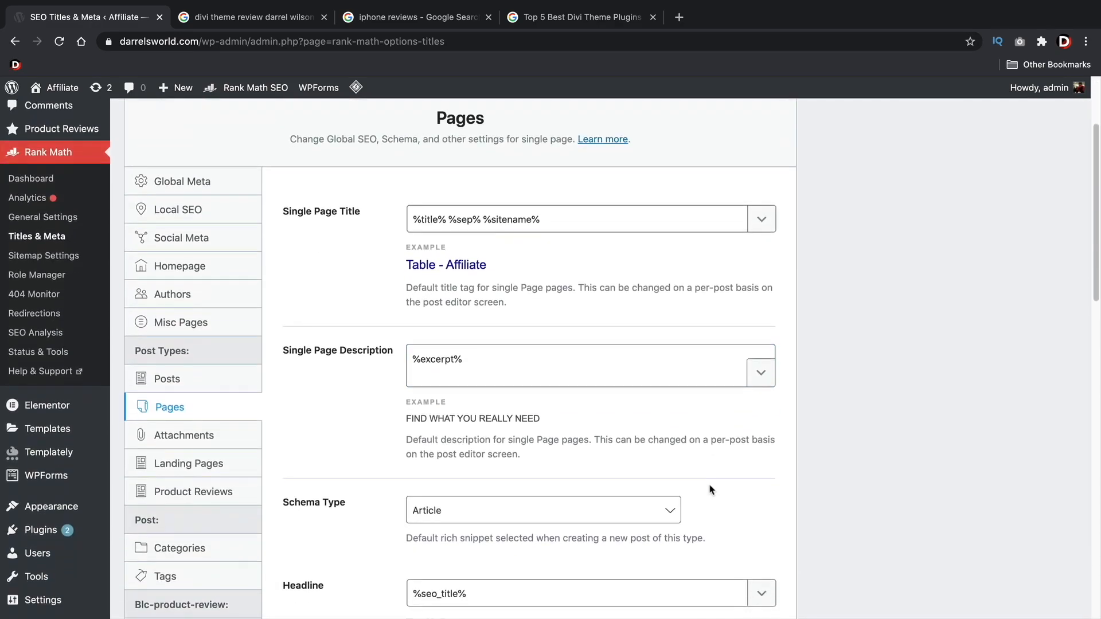
Look through the Attachments and Landing Pages settings under Post Types
click(199, 365)
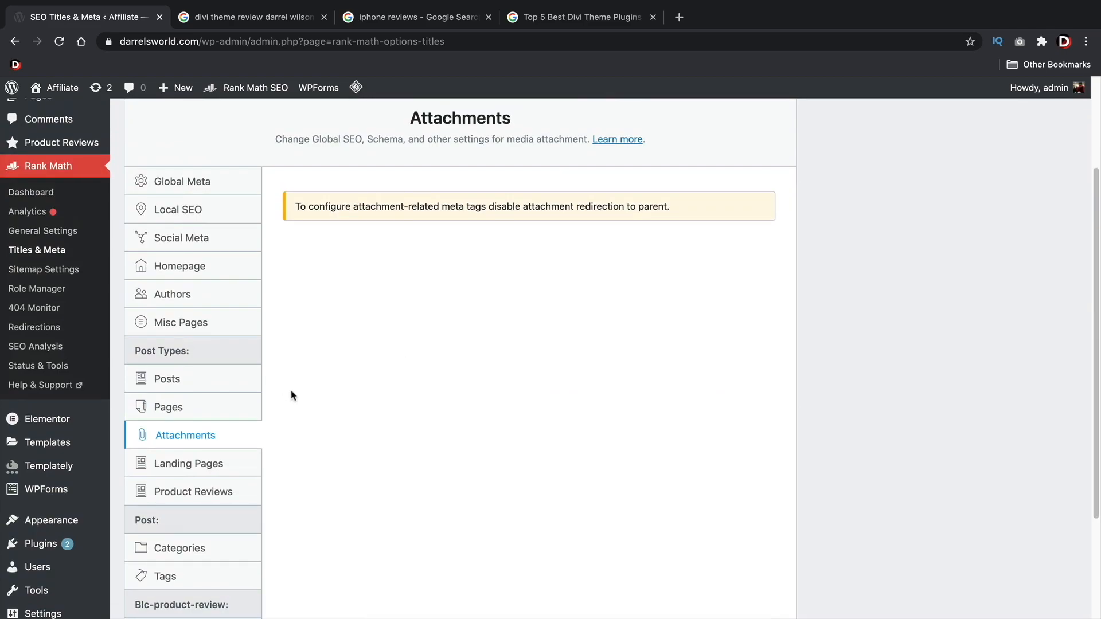
scroll(290, 395, down, 2)
click(218, 395)
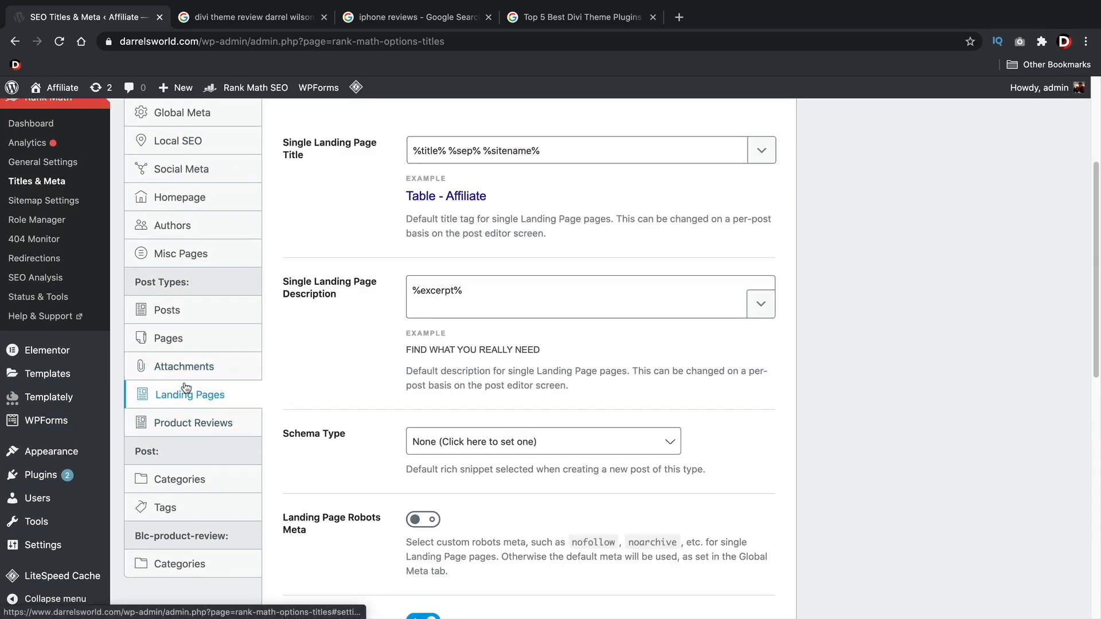
drag(135, 280, 199, 288)
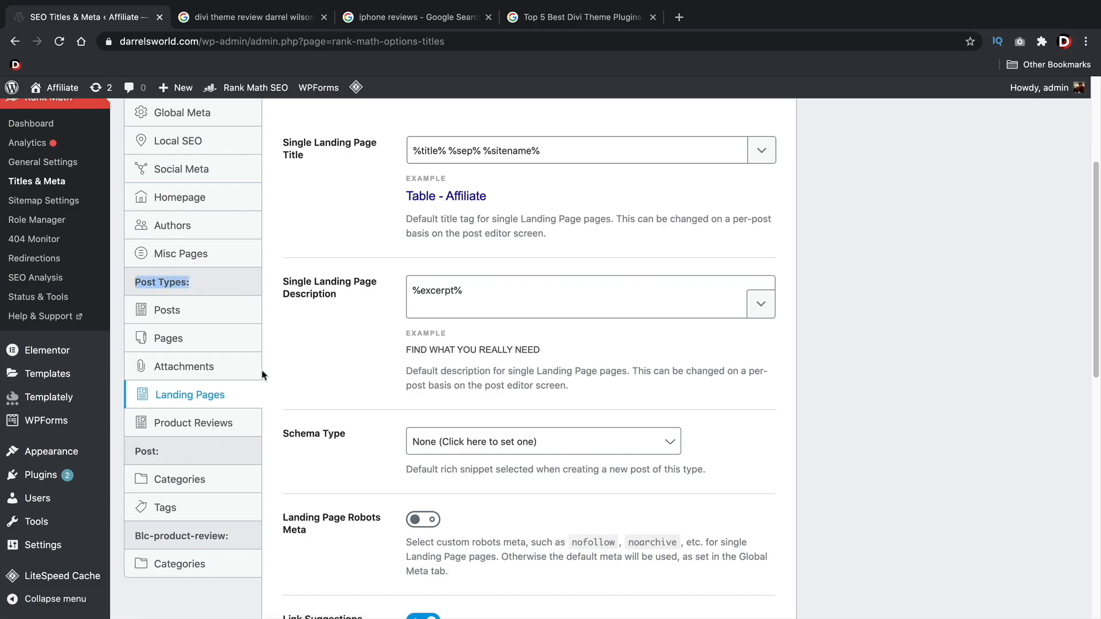
scroll(298, 390, up, 2)
scroll(299, 390, up, 3)
scroll(258, 367, down, 4)
In the Product Reviews settings, append the current year variable %currentyear% to the Single Product Review Title
click(218, 423)
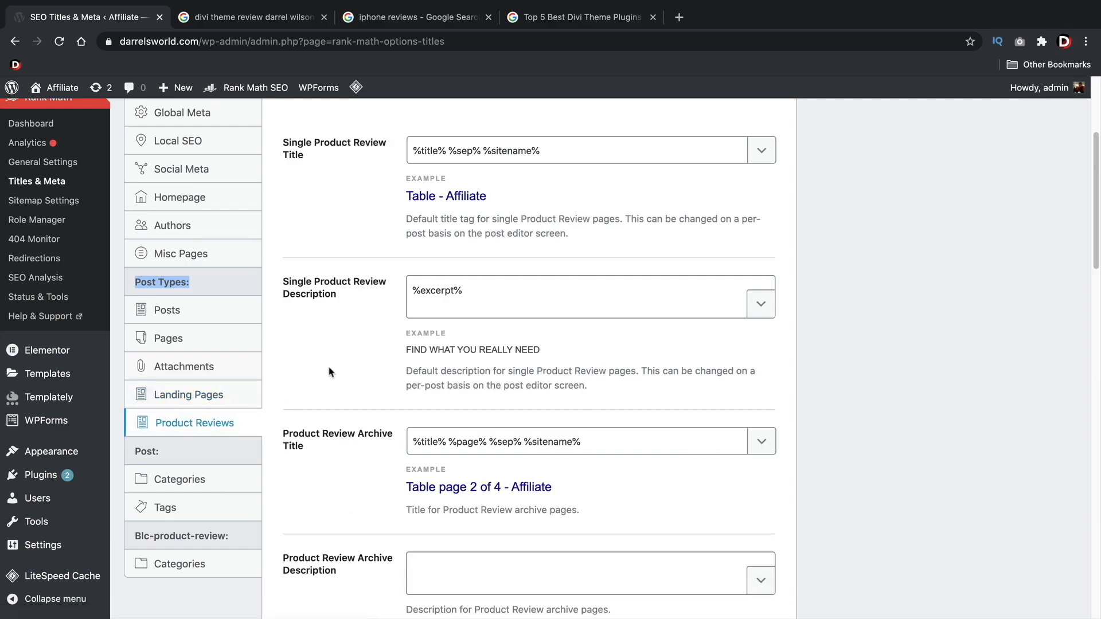
click(452, 150)
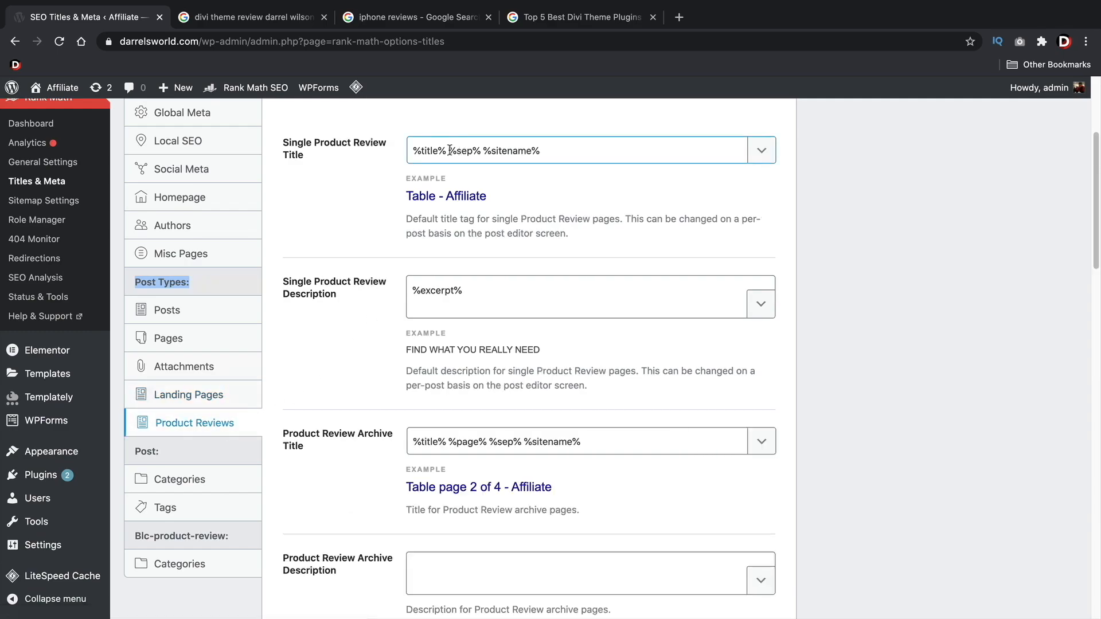
drag(445, 150, 414, 149)
drag(484, 150, 542, 150)
click(556, 151)
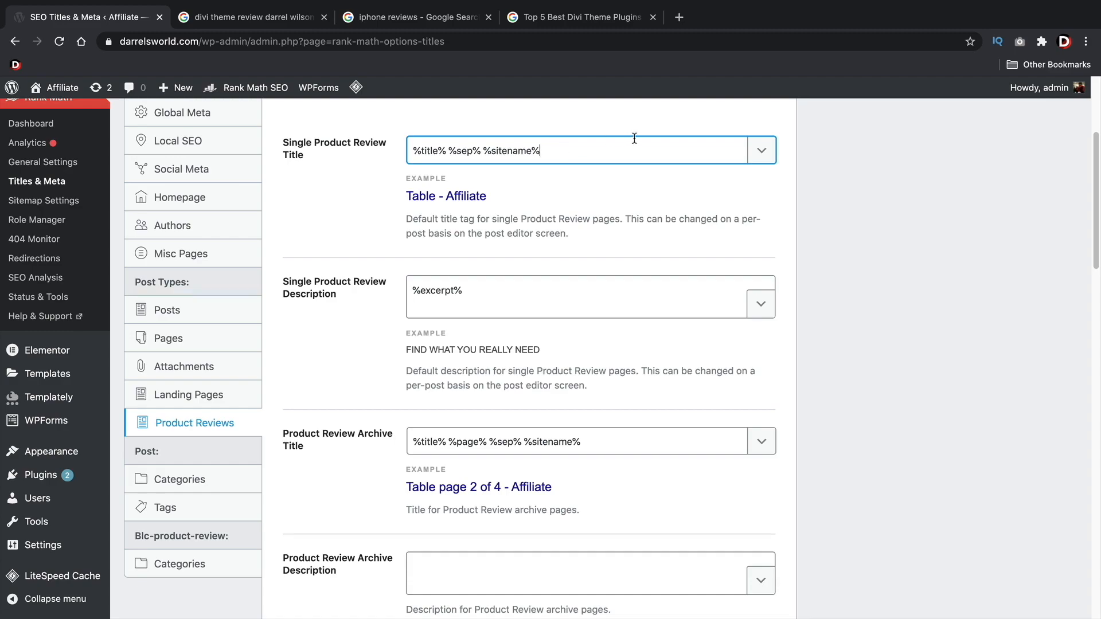
click(770, 151)
scroll(712, 233, down, 3)
scroll(711, 234, down, 2)
scroll(686, 241, up, 2)
scroll(675, 246, down, 1)
scroll(675, 246, down, 3)
click(660, 227)
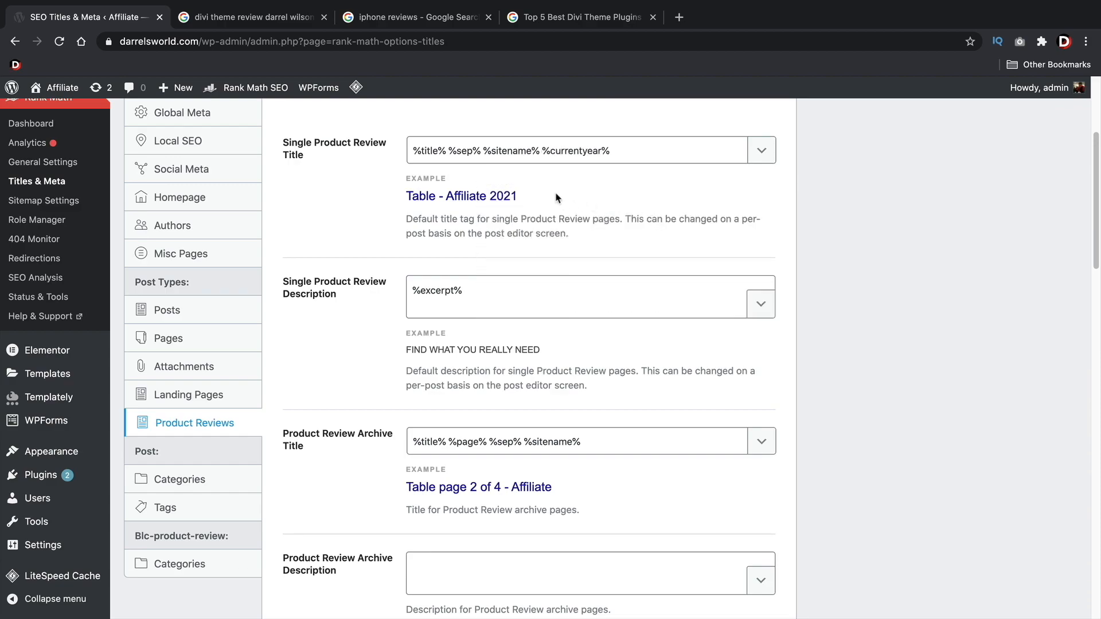
Remove the %sitename% variable from the Single Product Review Title, leaving %title% %sep% %currentyear%
drag(438, 150, 410, 152)
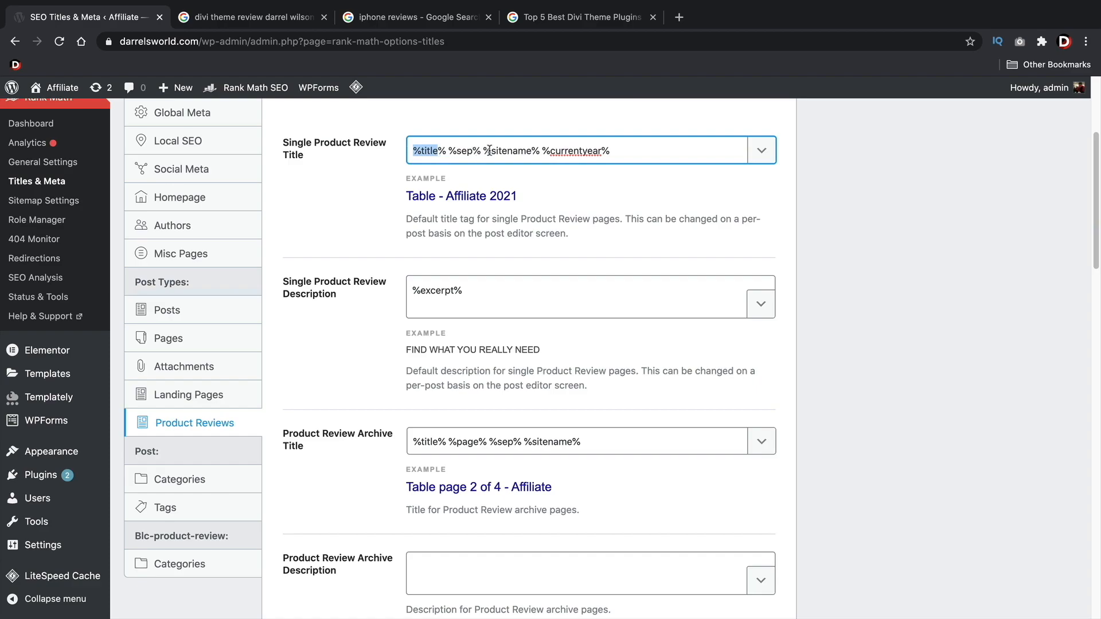
drag(542, 151, 485, 149)
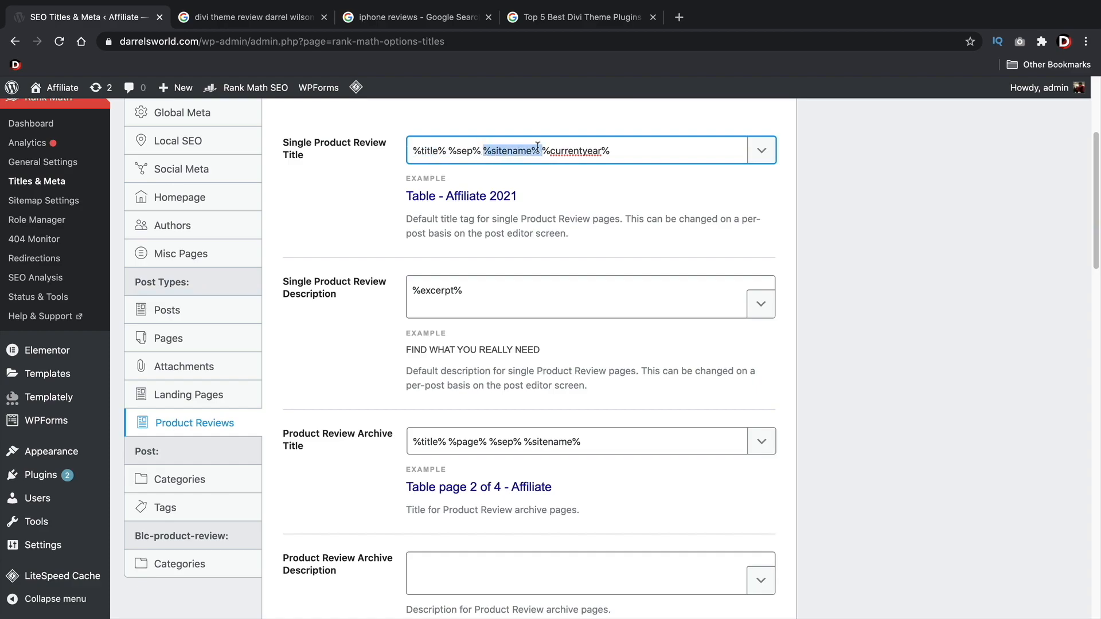
key(BackSpace)
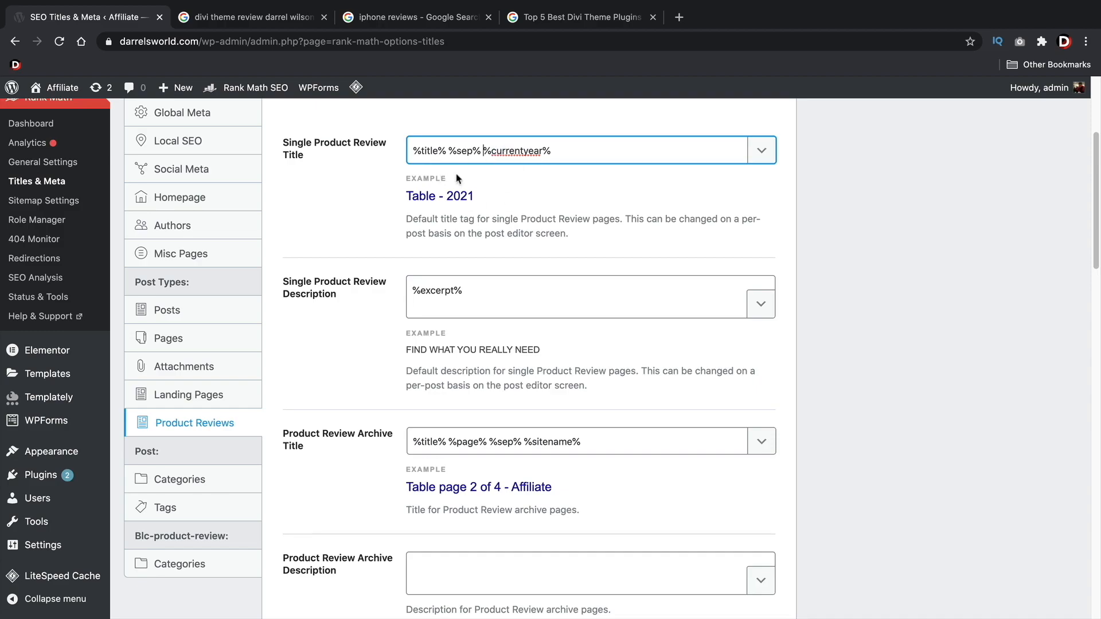
Compare how the year is used in result titles for the Divi theme review and "iphone reviews" Google searches
click(252, 17)
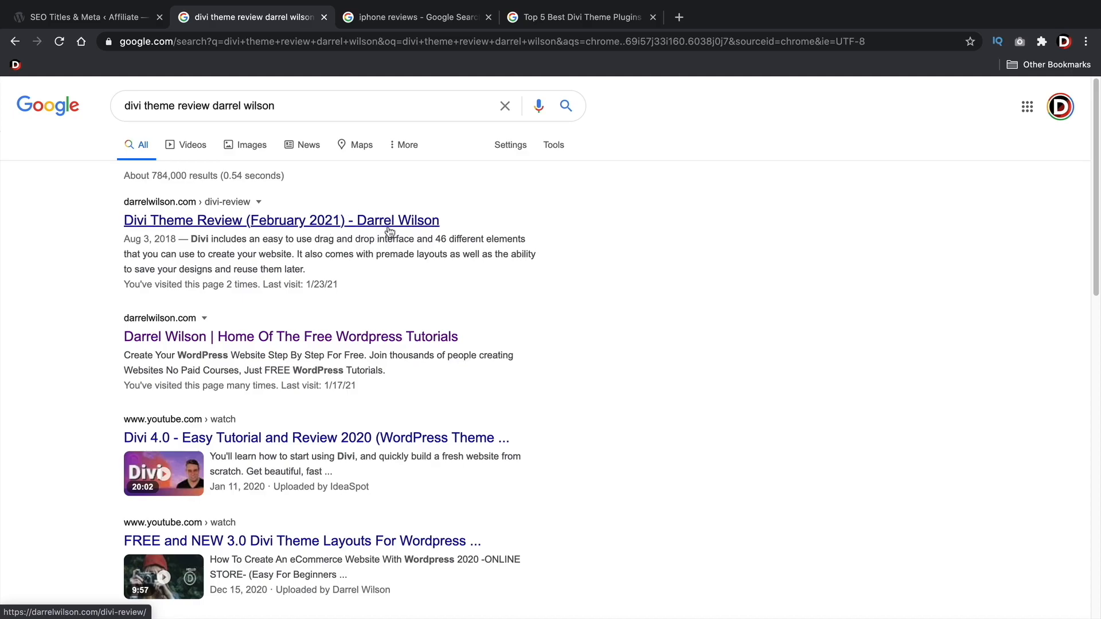
click(421, 20)
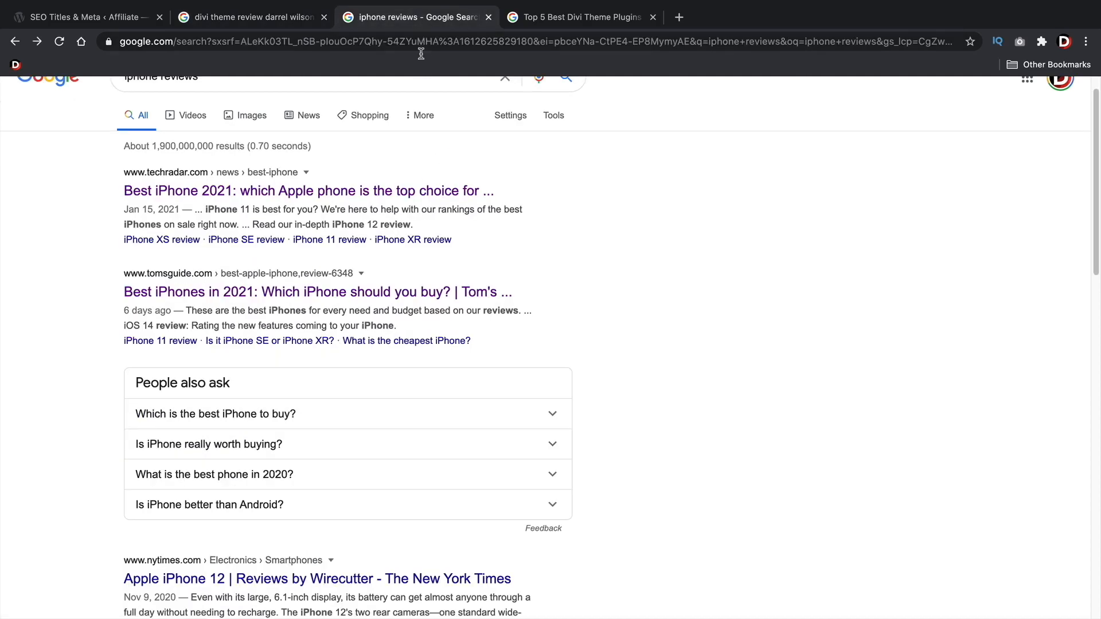
click(236, 20)
click(86, 17)
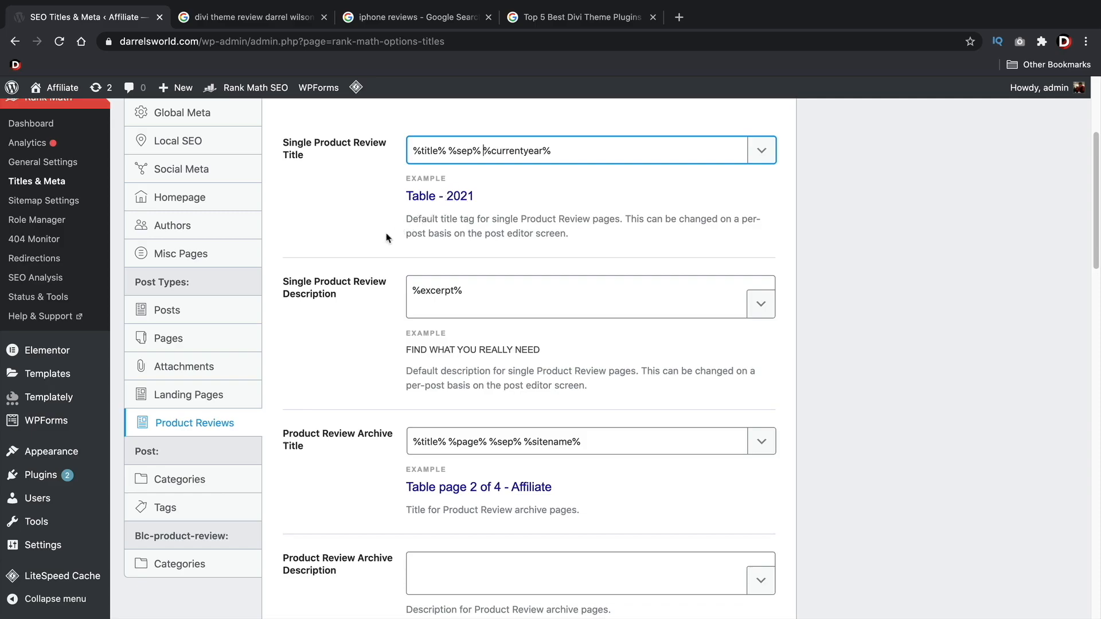
Check the remaining Product Reviews options, save the changes, and open the Categories settings for posts
scroll(377, 240, down, 1)
scroll(377, 241, down, 15)
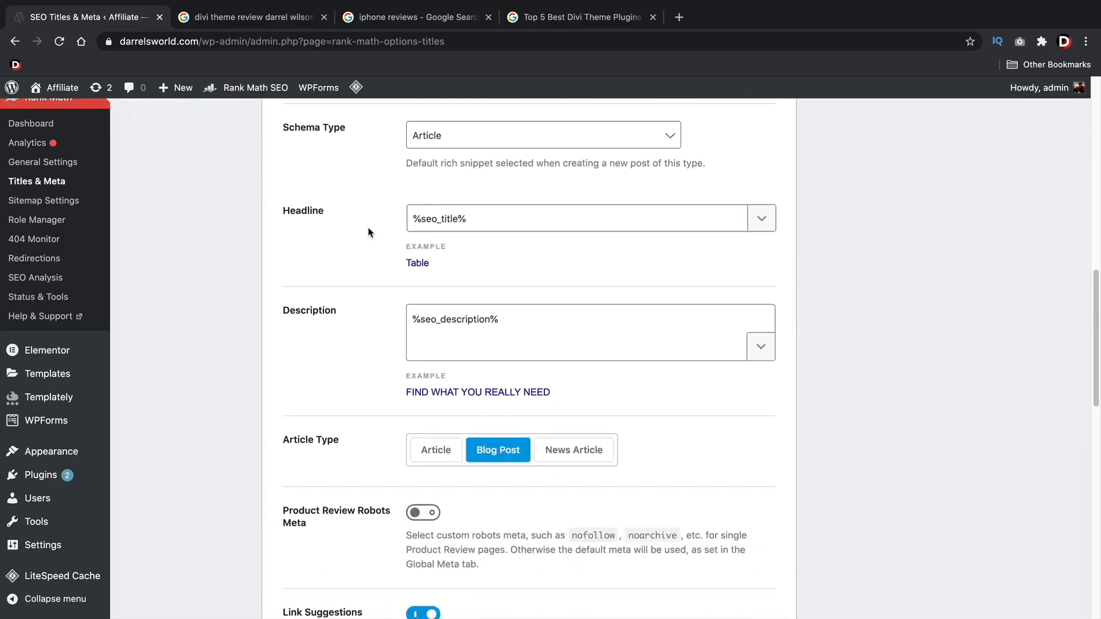
scroll(370, 232, down, 9)
click(734, 525)
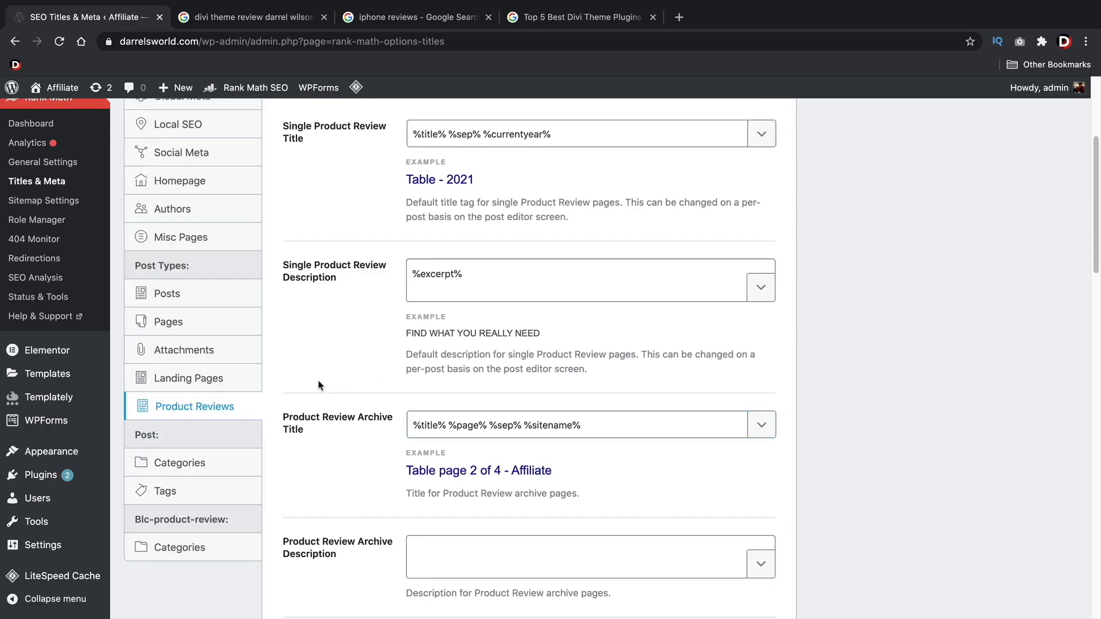
click(179, 463)
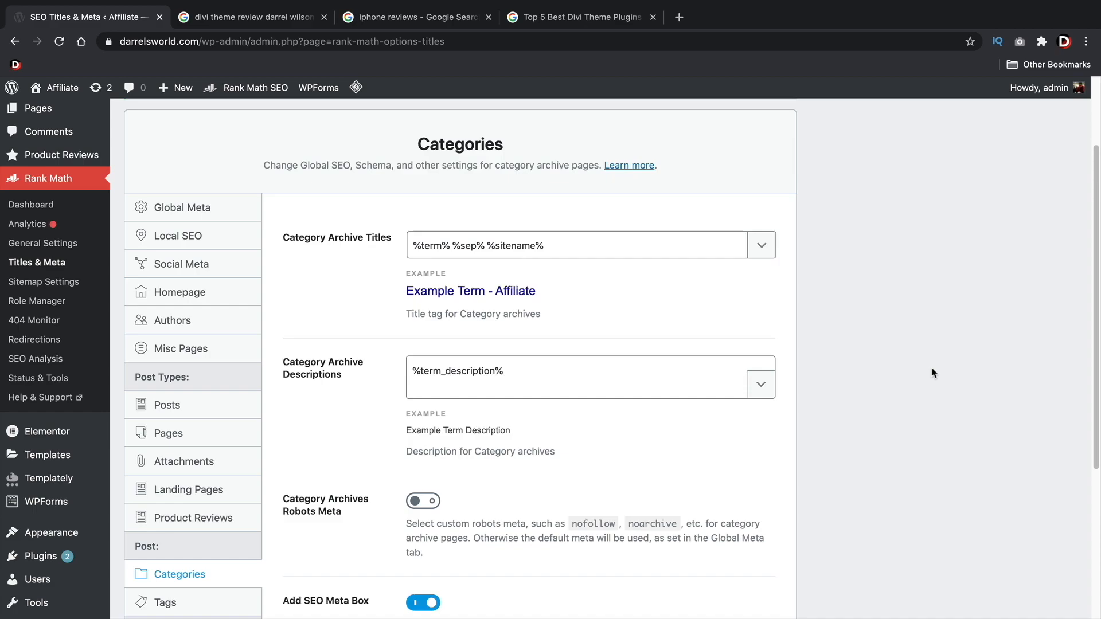
Enable custom Category Archives Robots Meta with No Index for post categories and save the changes
scroll(631, 372, down, 2)
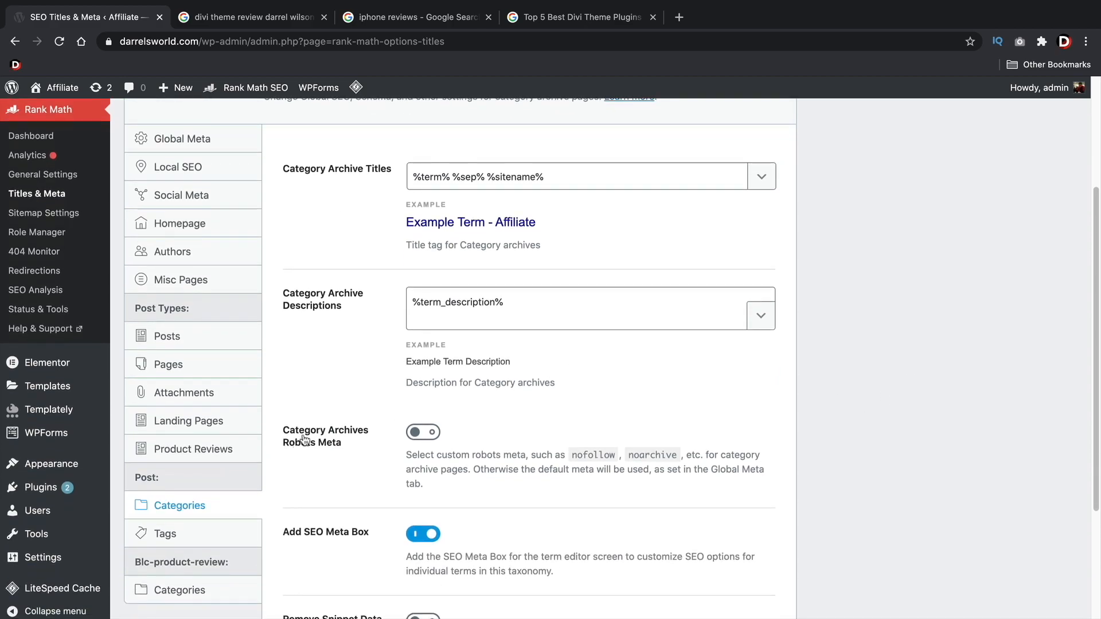
click(424, 432)
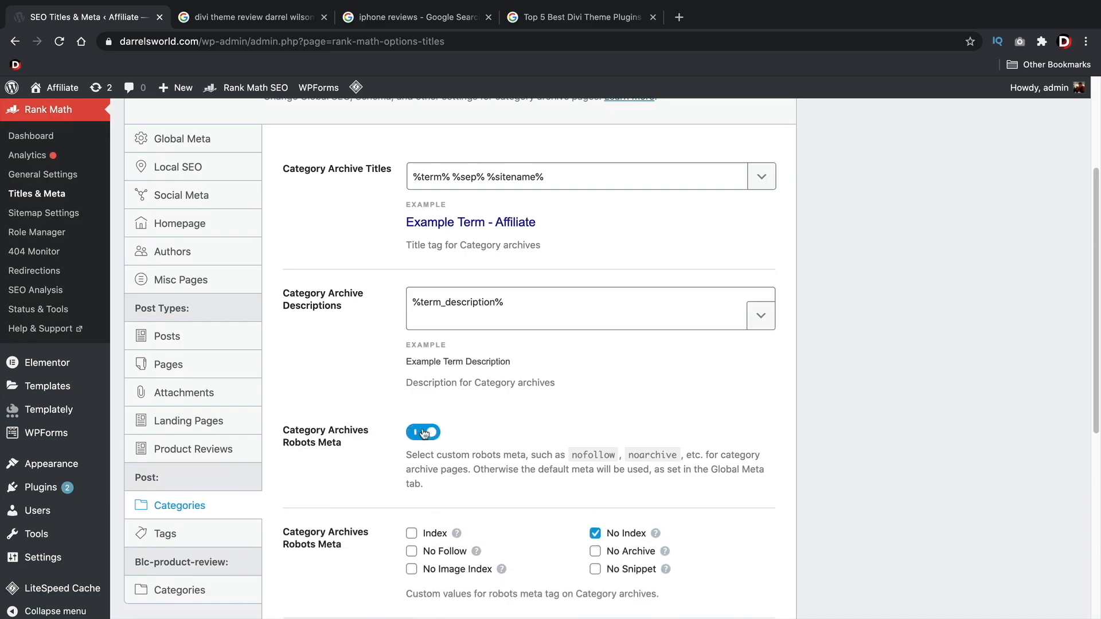
scroll(516, 412, down, 3)
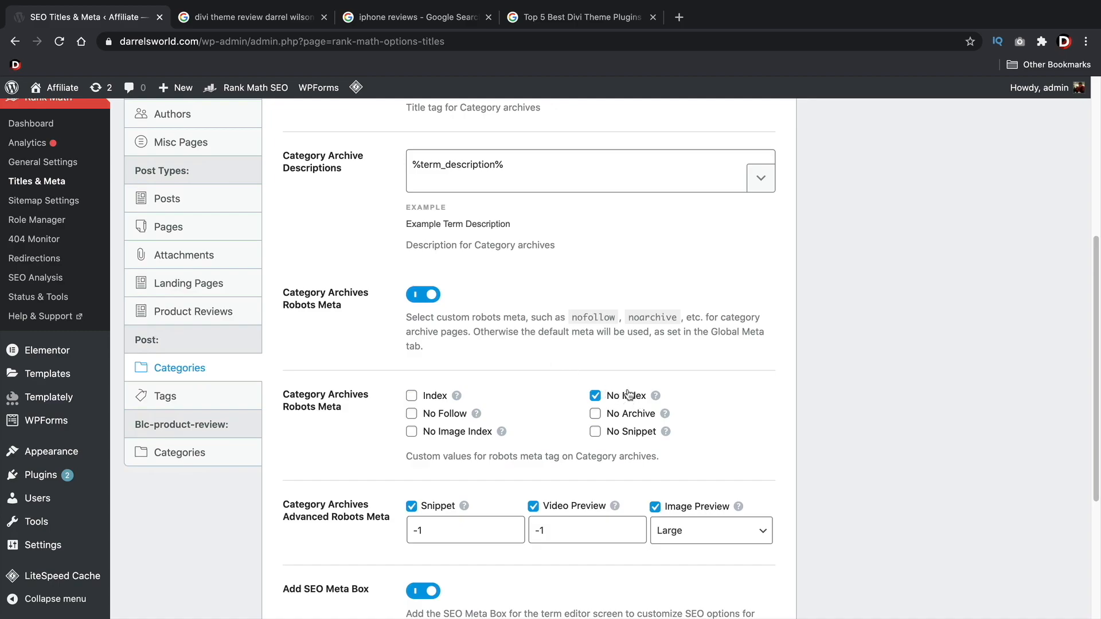
scroll(635, 379, down, 5)
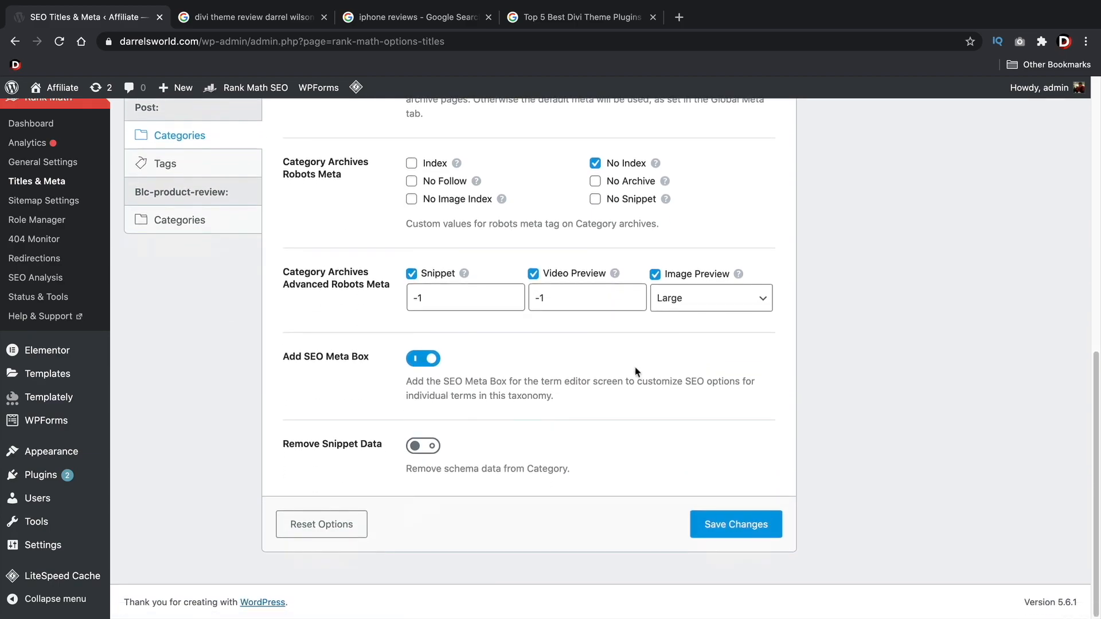
click(725, 528)
Open the Tags settings for posts, check that tag archives use No Index, and save the changes
scroll(224, 442, down, 4)
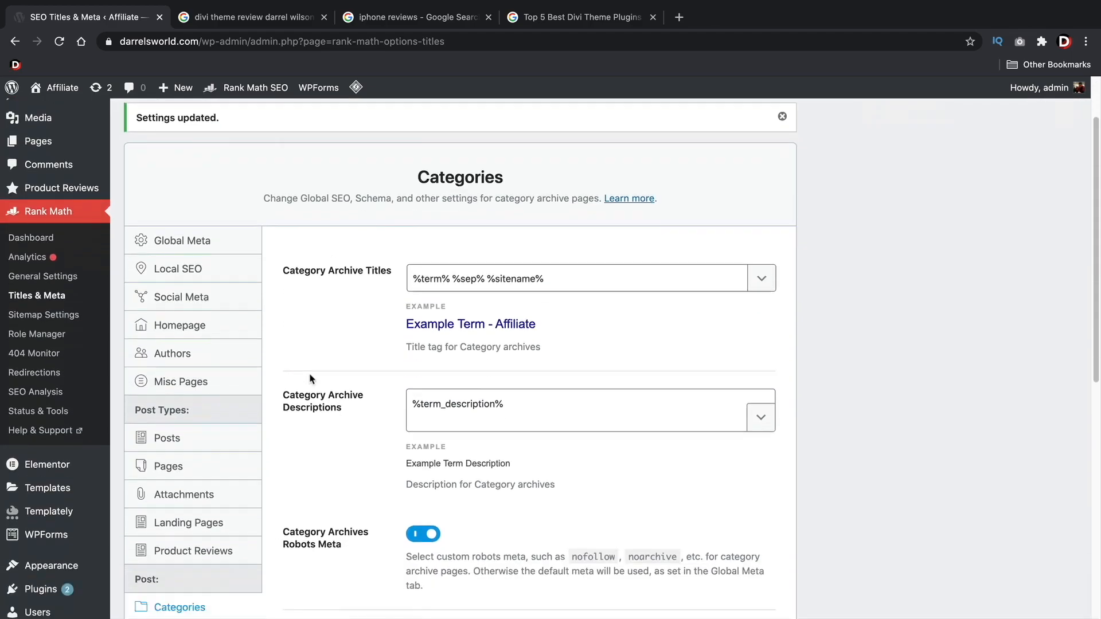
click(180, 502)
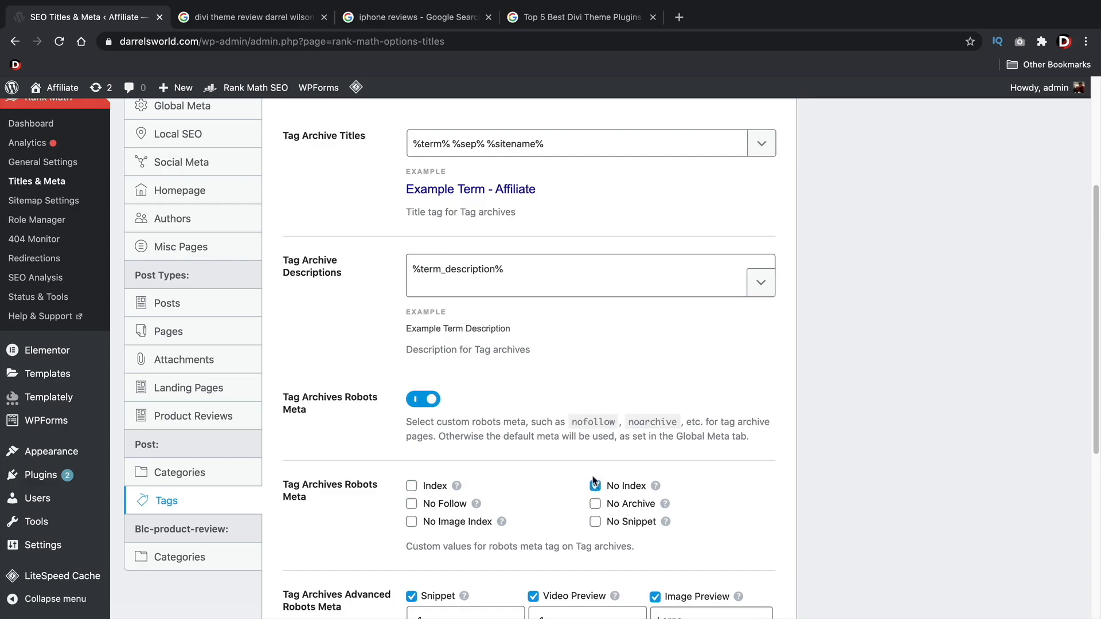
scroll(549, 422, down, 5)
click(711, 524)
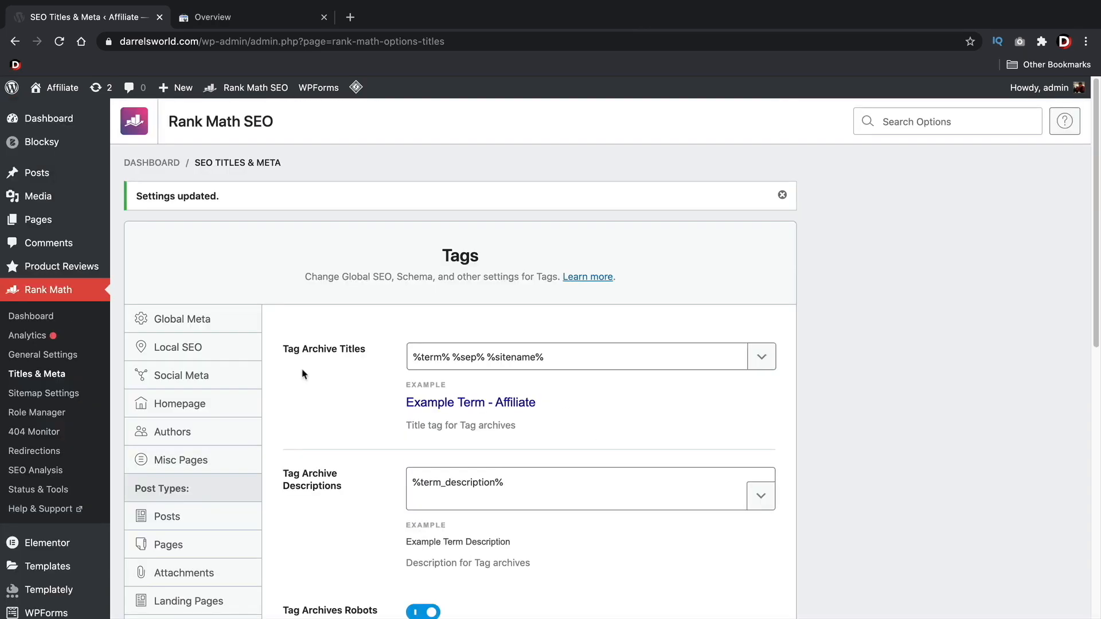
Open Rank Math's Sitemap Settings and copy the sitemap index URL
click(33, 400)
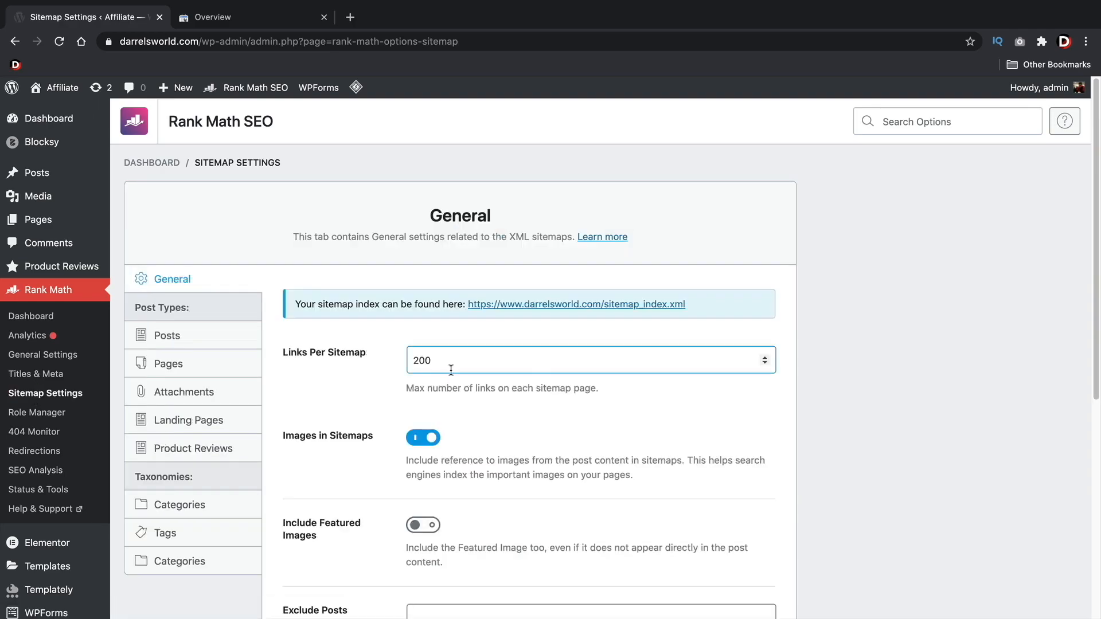
drag(691, 309, 469, 303)
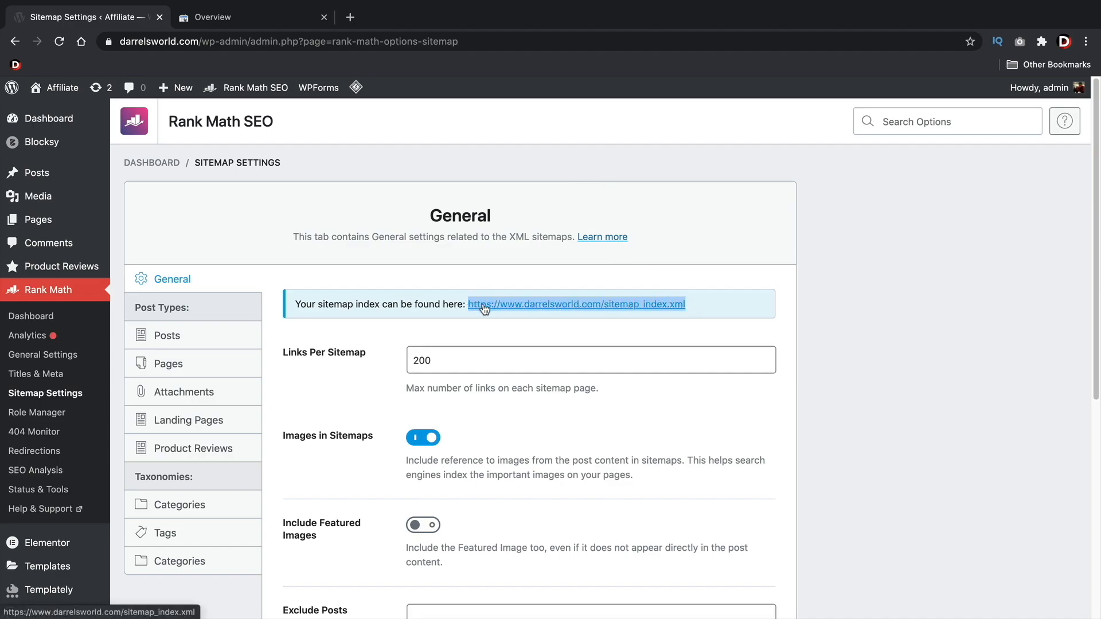
right_click(484, 308)
click(505, 414)
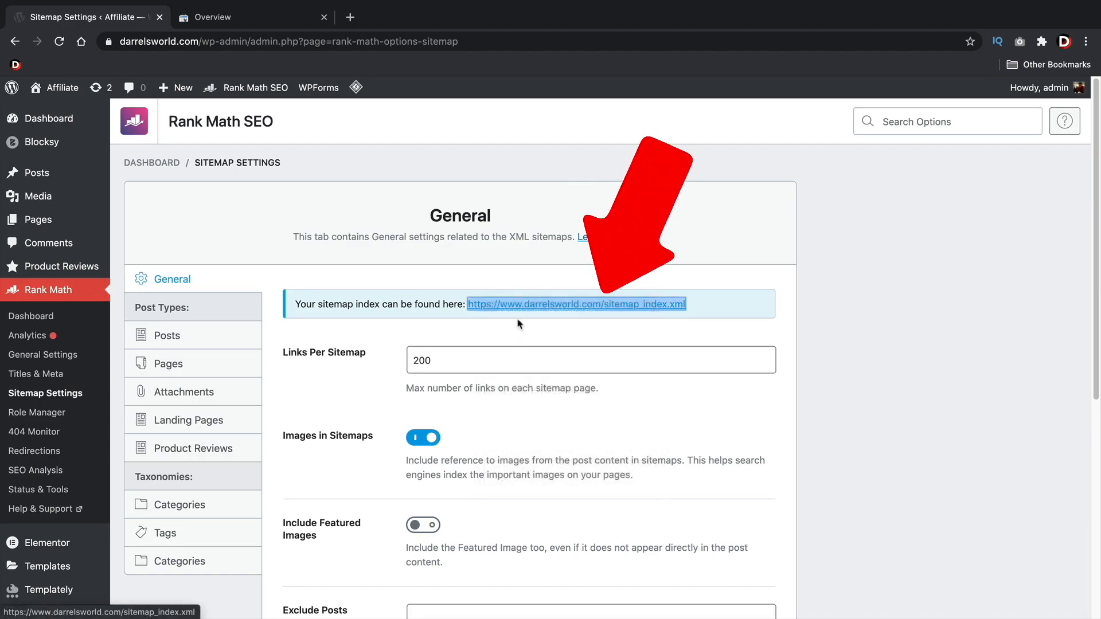
click(263, 17)
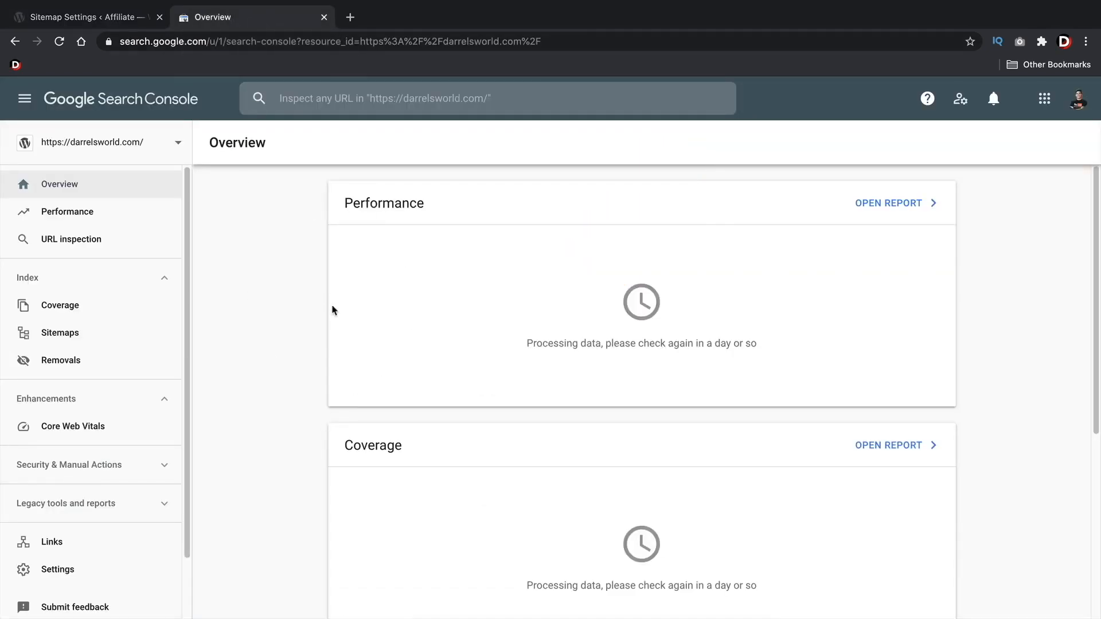
click(165, 146)
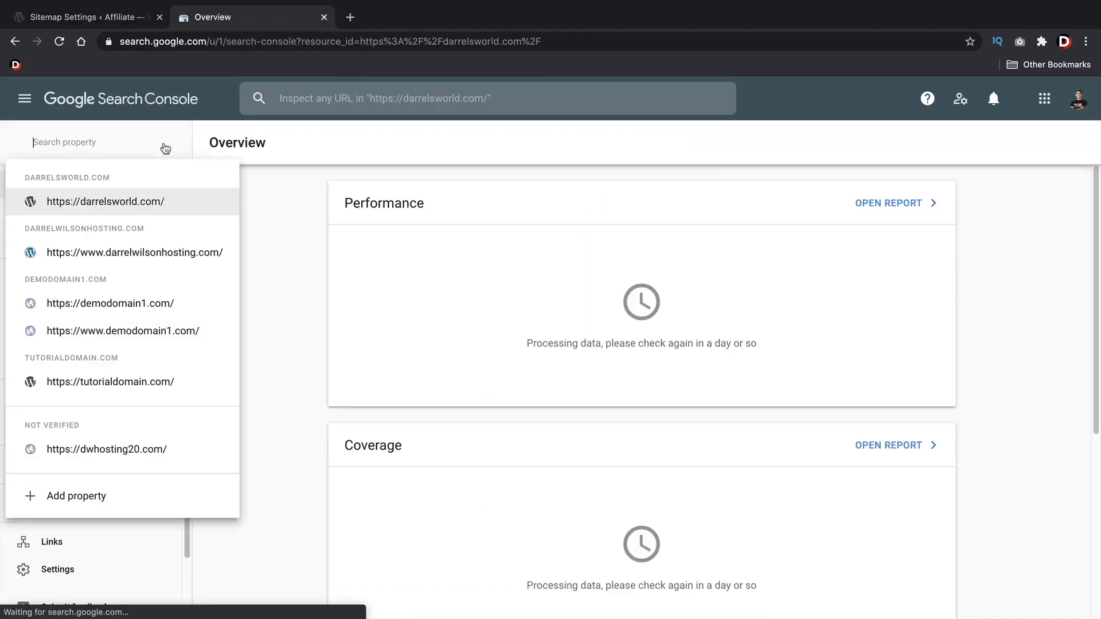
click(98, 204)
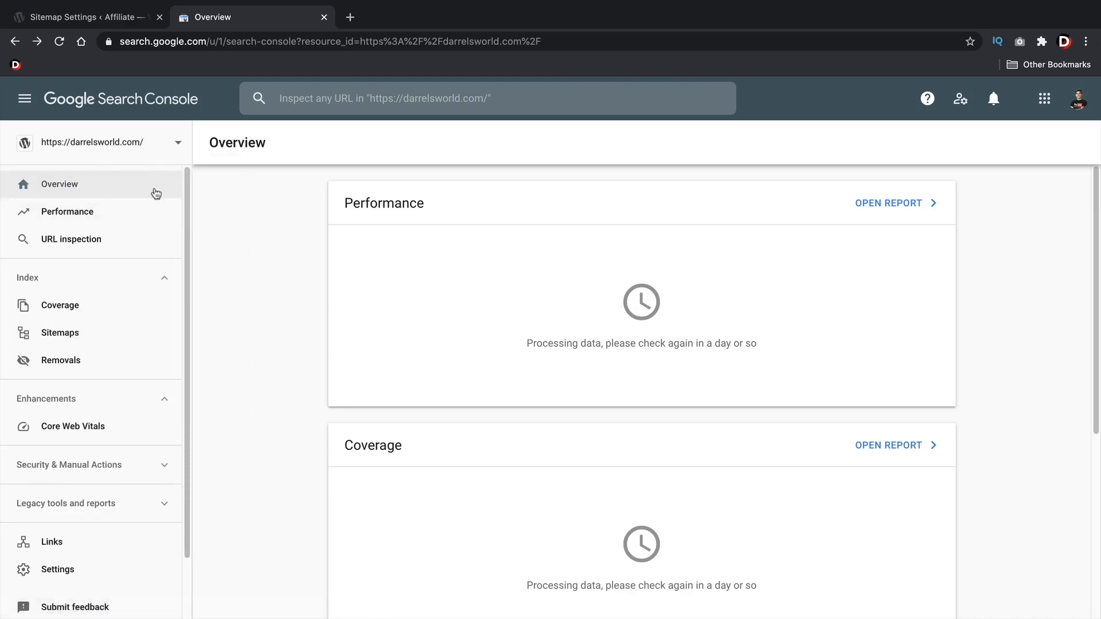
click(67, 336)
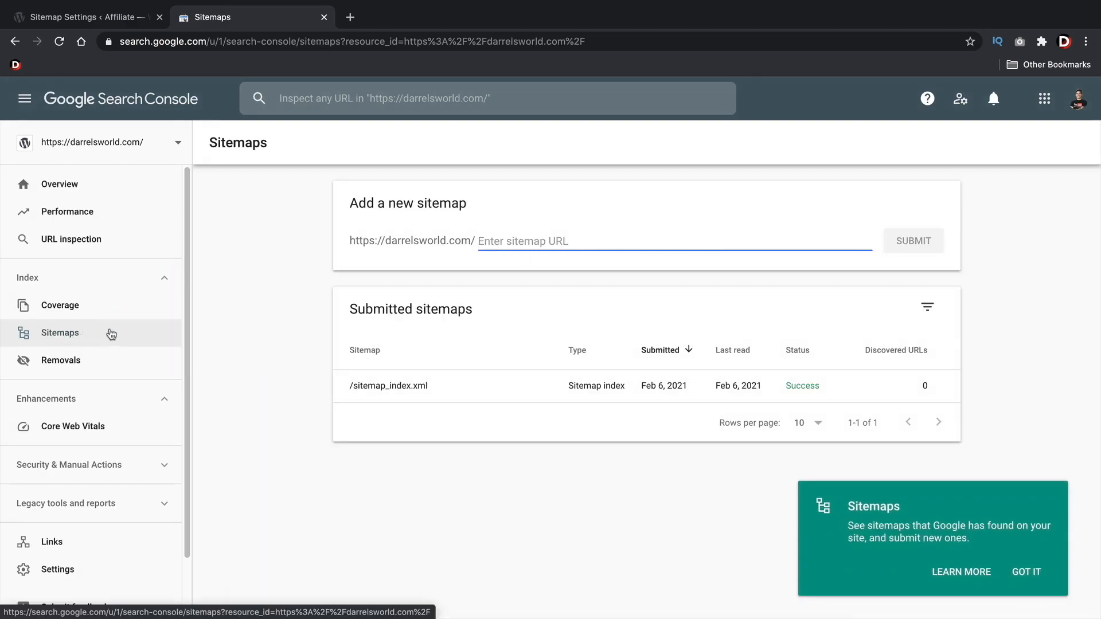
Paste the copied URL as a new sitemap, trim it to sitemap_index.xml, submit it, and dismiss the confirmation
drag(351, 203, 459, 207)
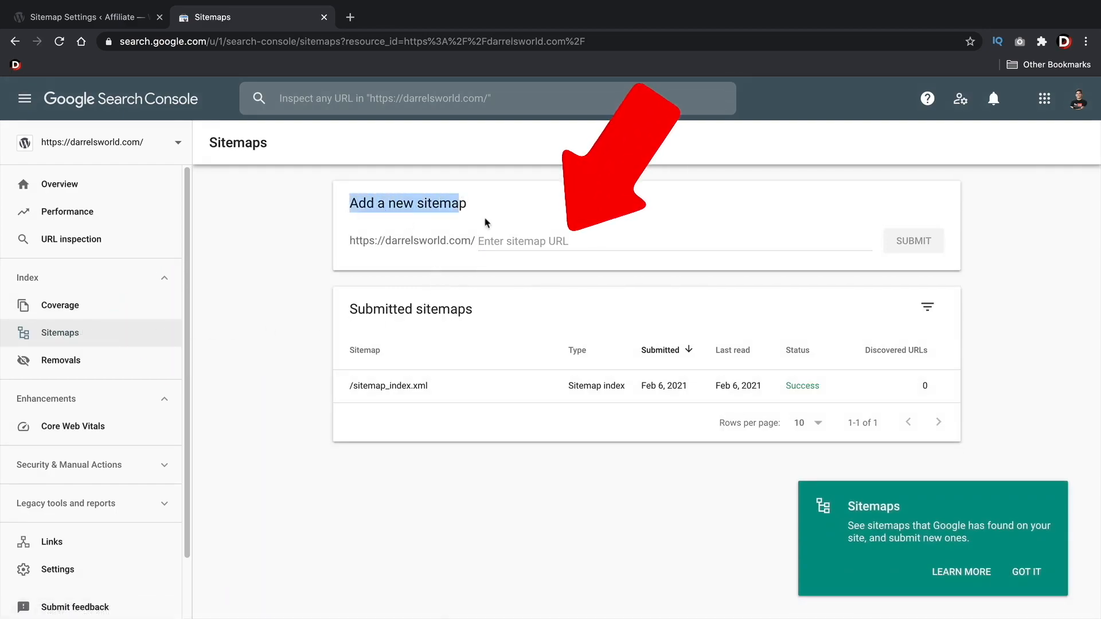
click(505, 240)
right_click(506, 241)
click(536, 328)
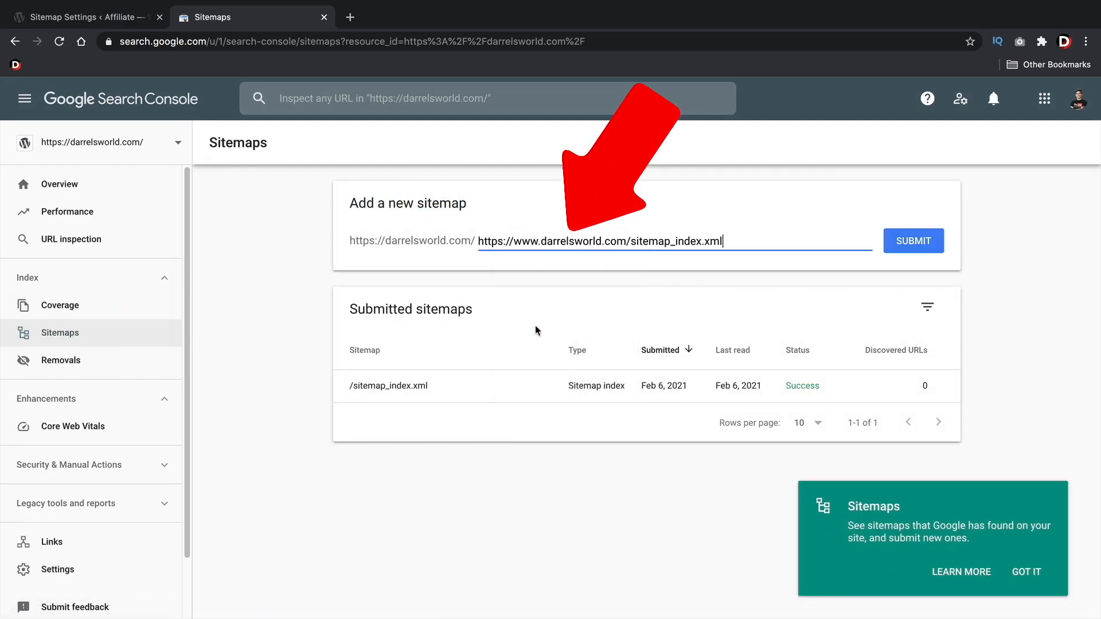
drag(631, 241, 465, 235)
key(BackSpace)
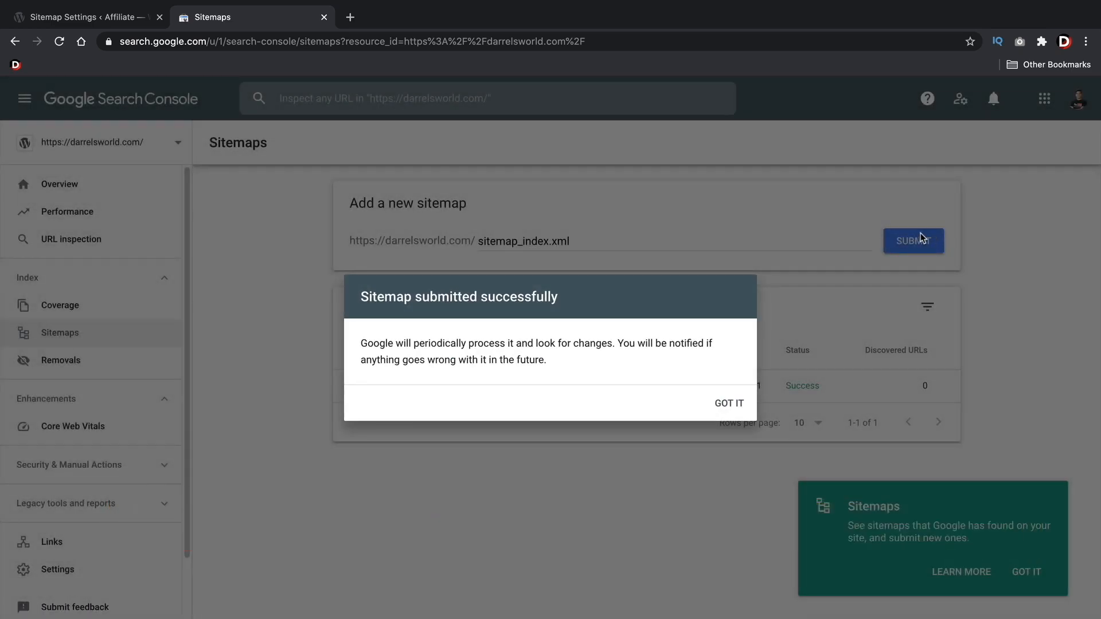
triple_click(430, 296)
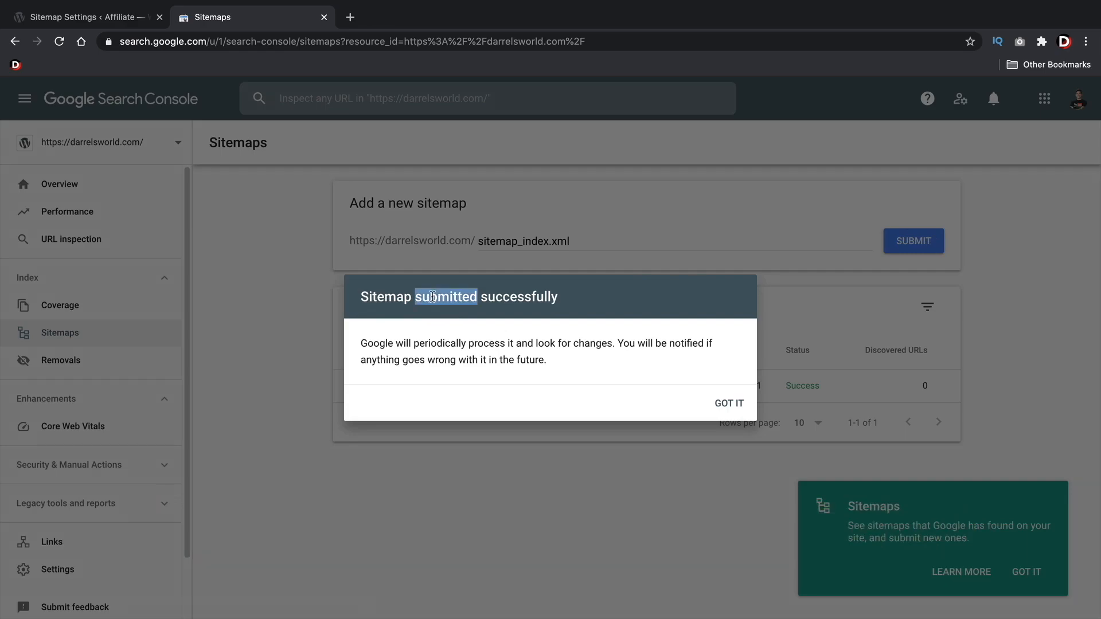
triple_click(499, 297)
click(510, 298)
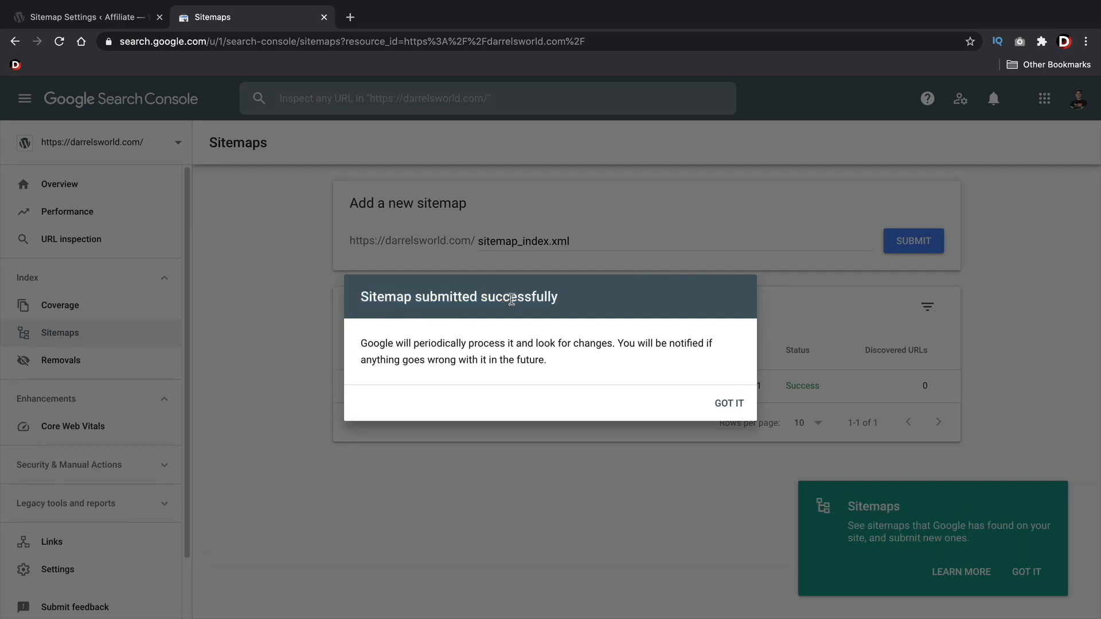
click(721, 401)
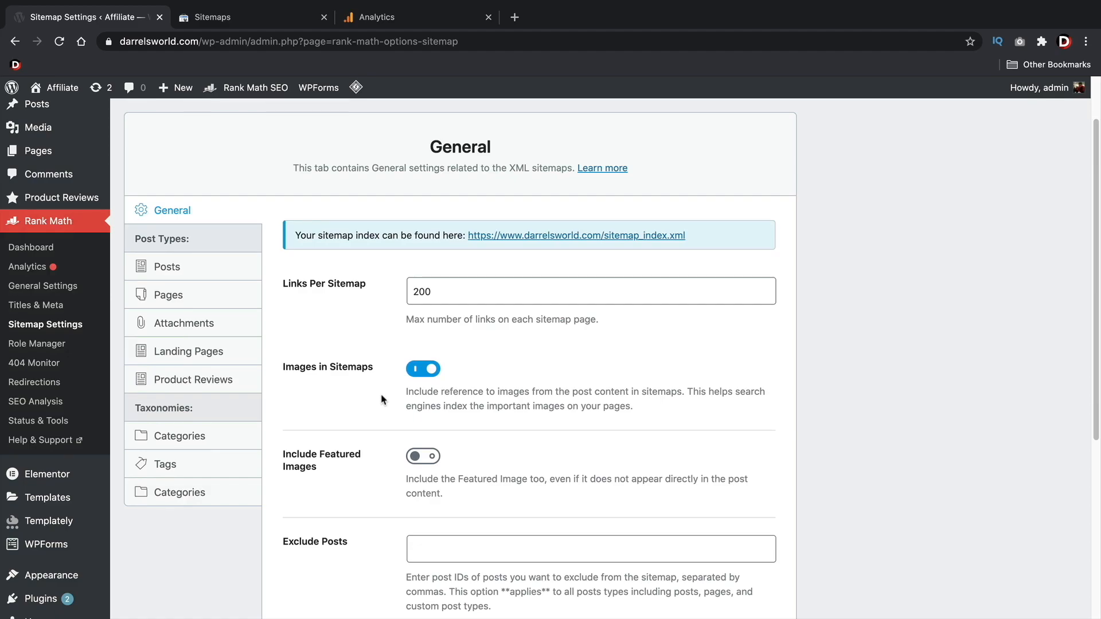
Open Rank Math's Analytics page, then switch to Google Analytics and start setting up a new account
click(30, 272)
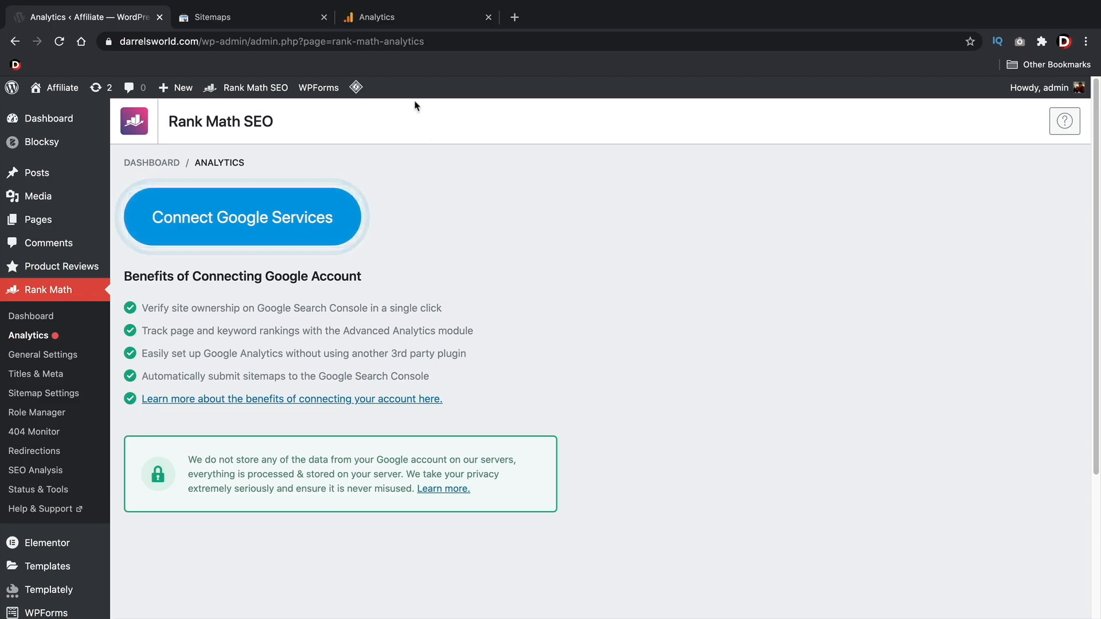
click(418, 14)
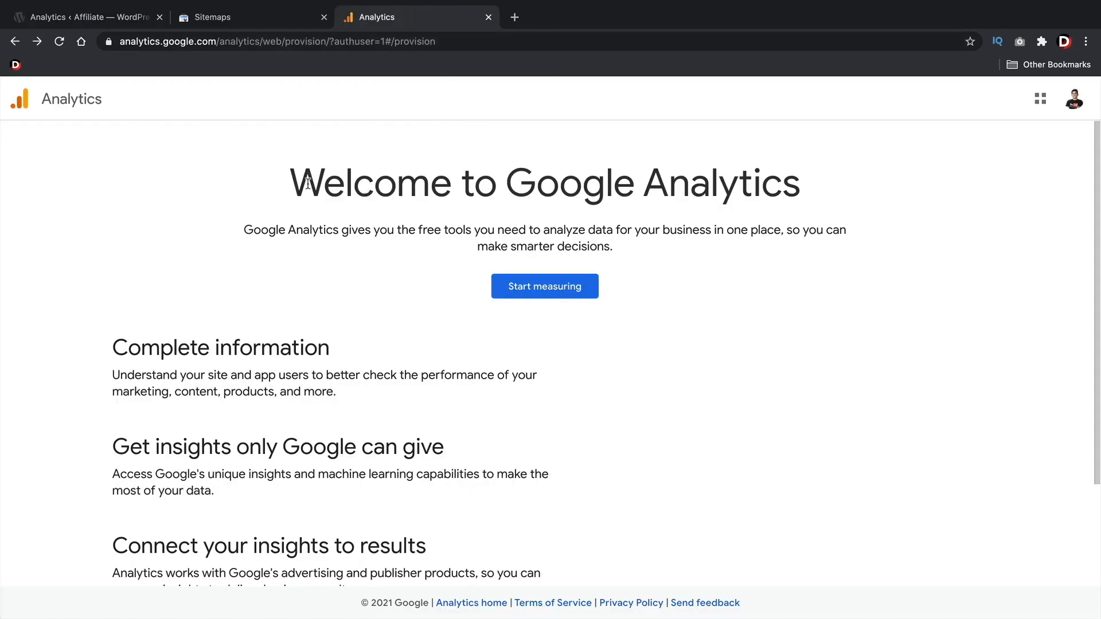
drag(276, 186, 843, 183)
click(520, 168)
click(558, 294)
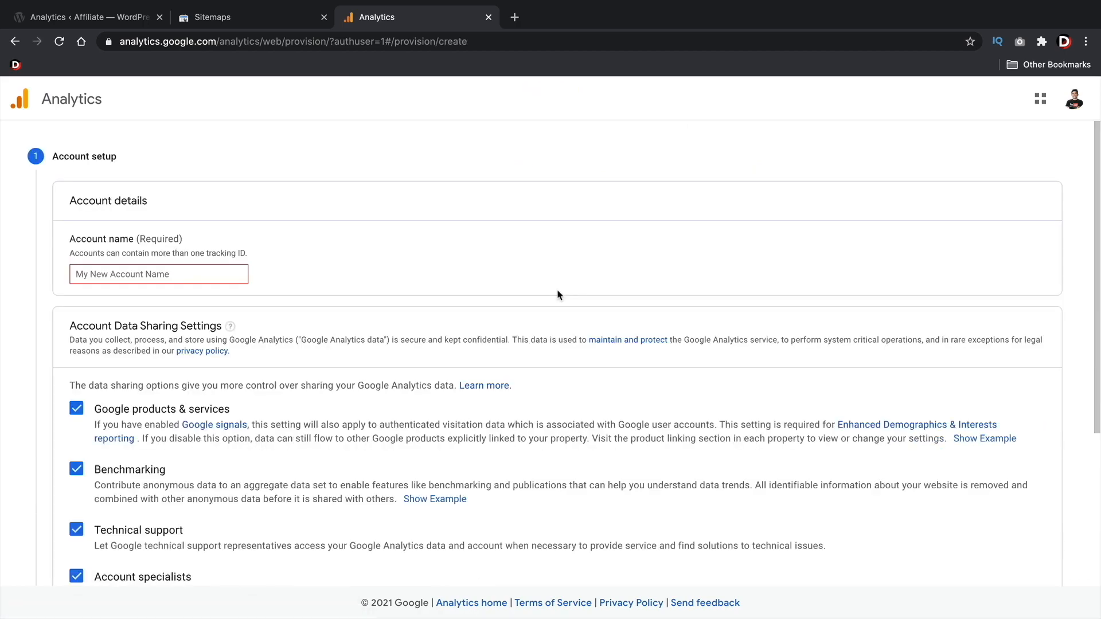
Name the Analytics account DarrelsWorld, keep all data sharing options enabled, and continue to the property setup
click(194, 276)
text(DarrelsWorld)
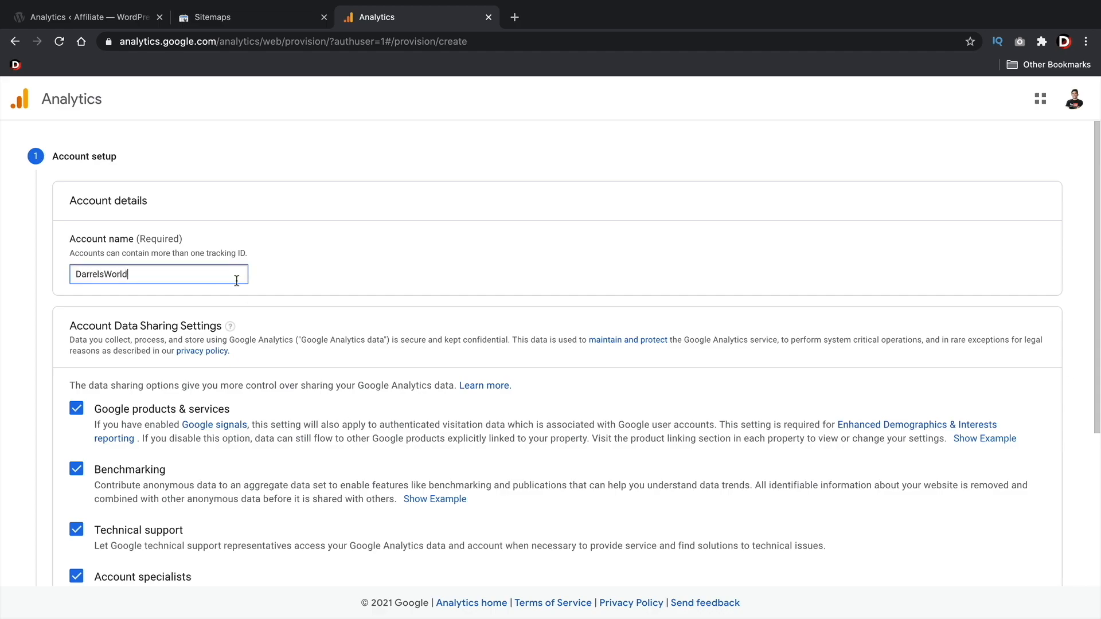
scroll(236, 280, down, 3)
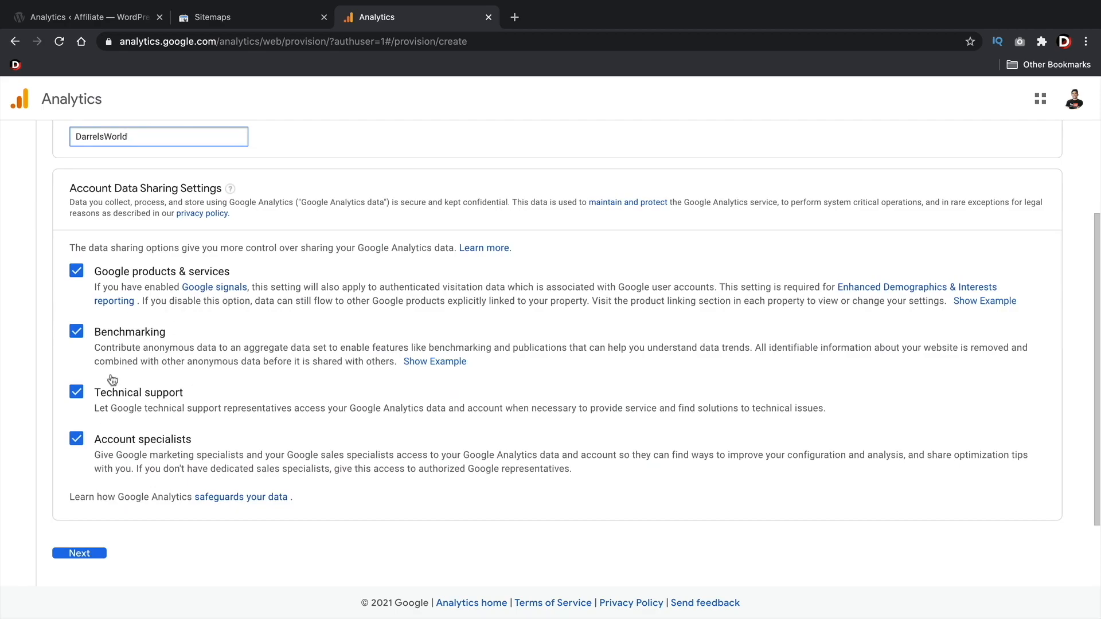
click(80, 553)
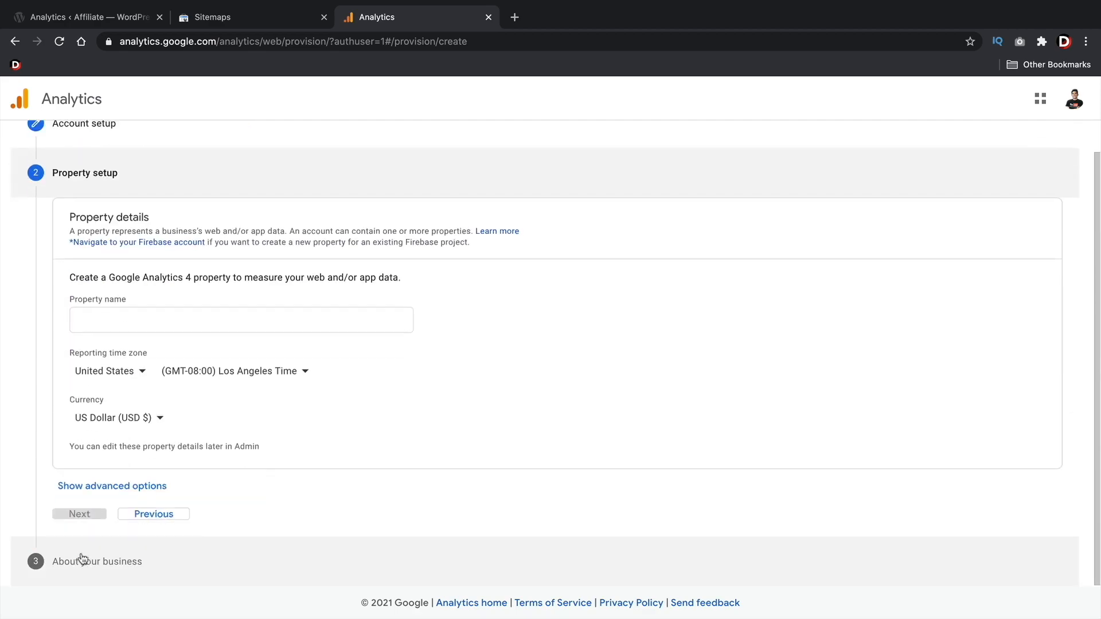
Enter the site owner's first name as the property name and continue to the business information
click(219, 319)
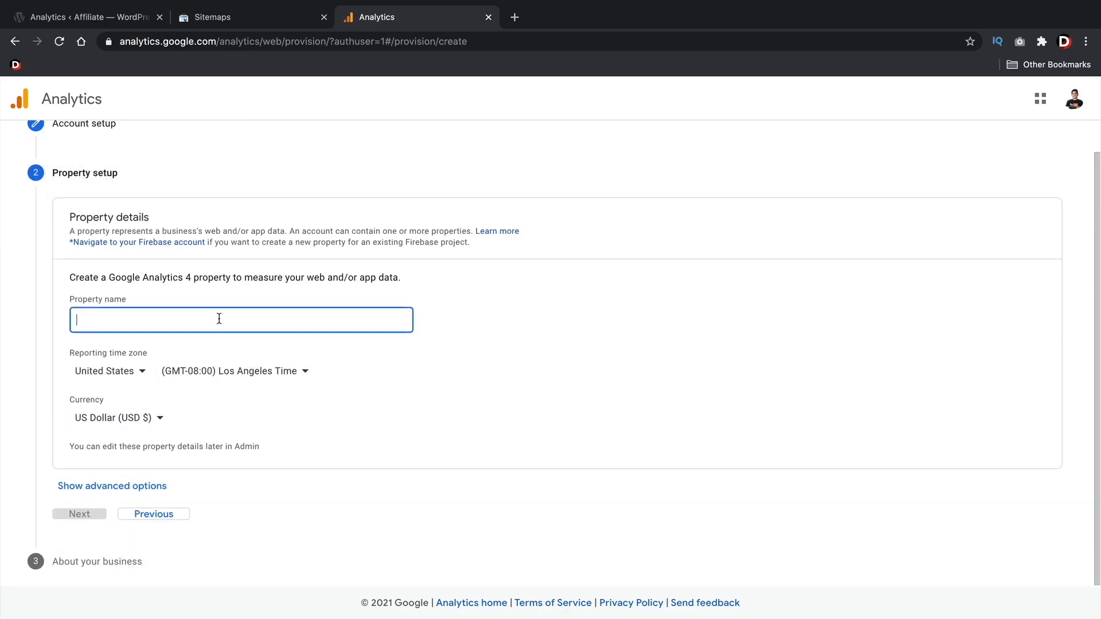
text(Darrel)
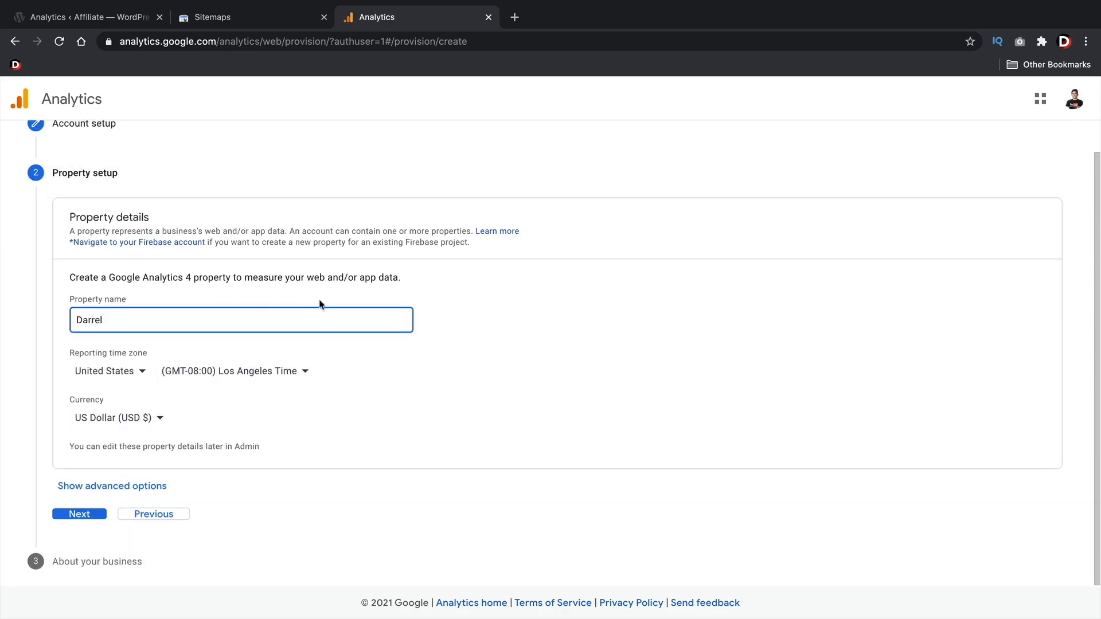
click(80, 514)
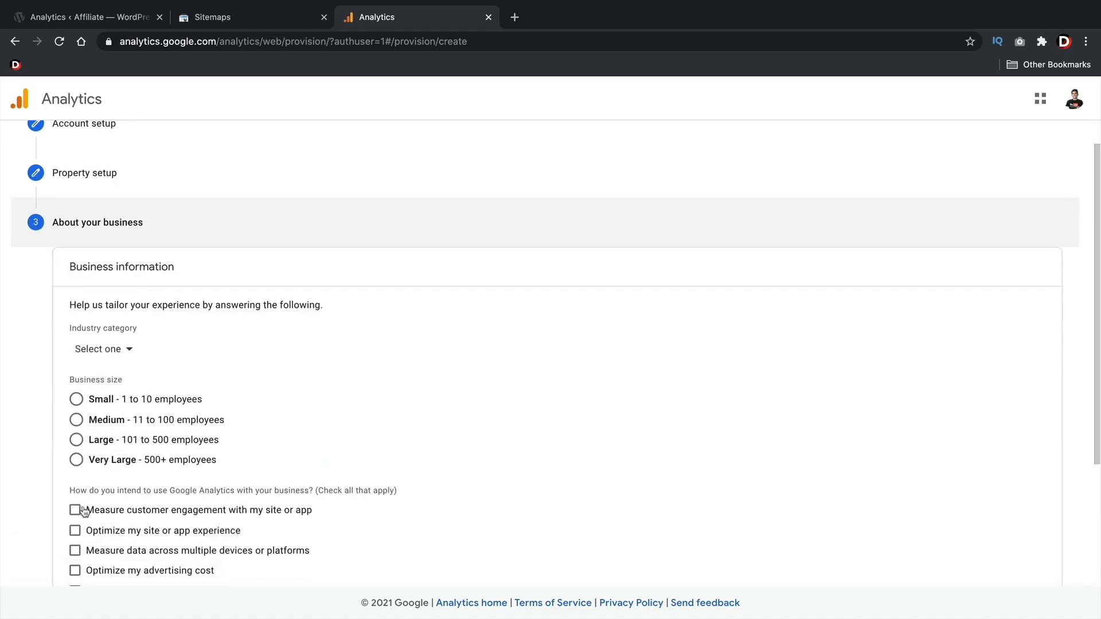
Set the business size to Small (1 to 10 employees) and the industry category to Other
click(102, 396)
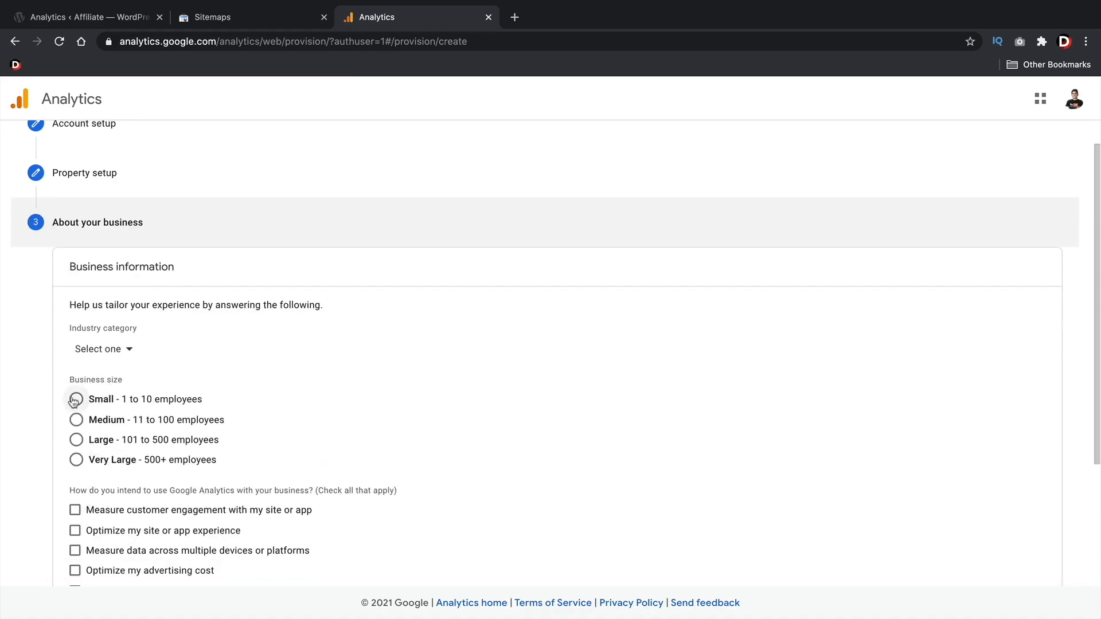
click(104, 349)
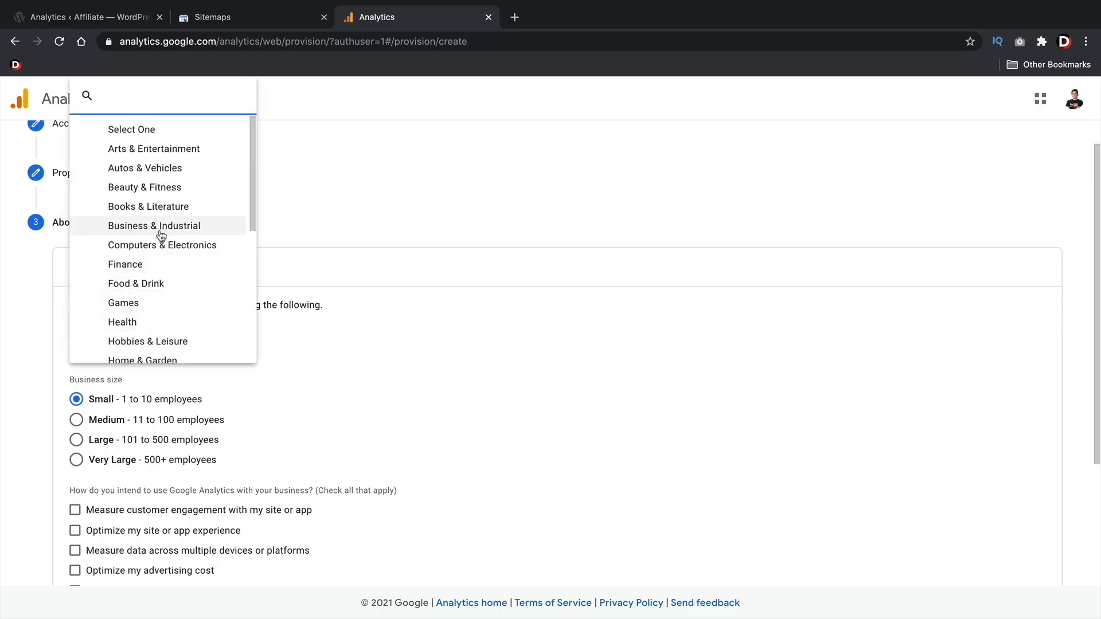
scroll(161, 235, down, 5)
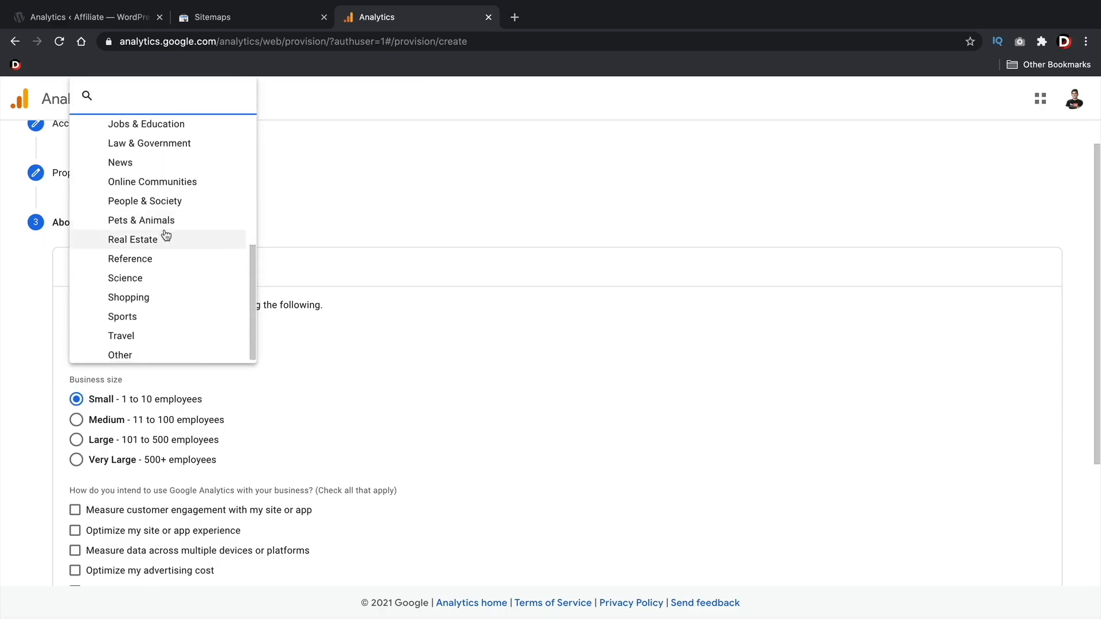
scroll(166, 237, up, 4)
scroll(172, 266, up, 1)
scroll(172, 266, down, 5)
click(165, 347)
Select measuring customer engagement and measuring content monetization as the intended Analytics uses, and create the account
scroll(176, 341, down, 3)
drag(80, 317, 296, 319)
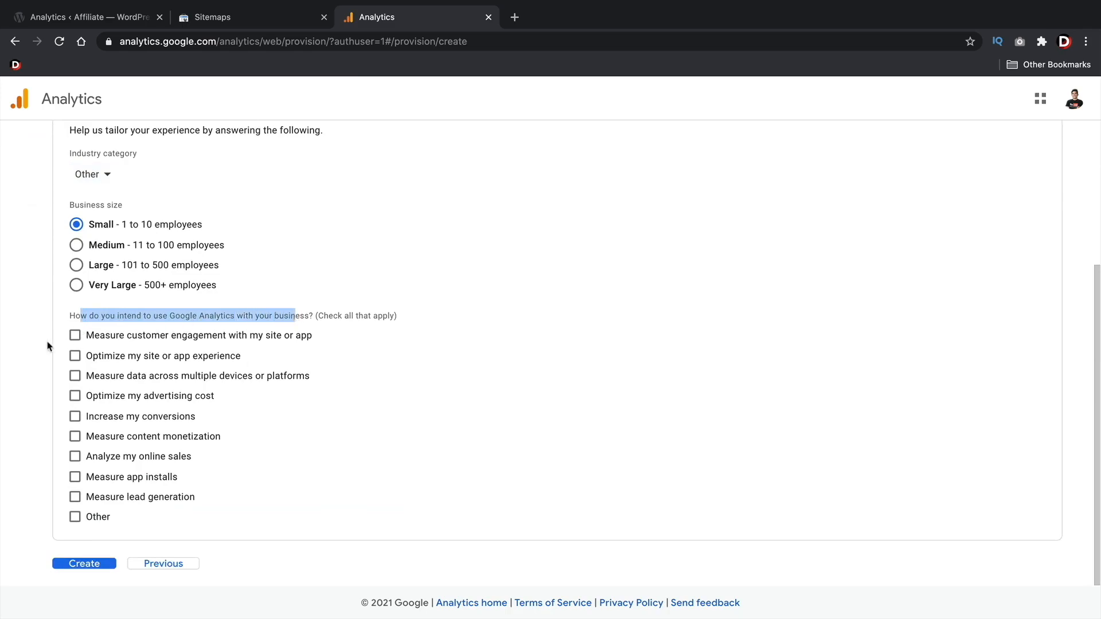
click(76, 335)
click(75, 436)
click(85, 565)
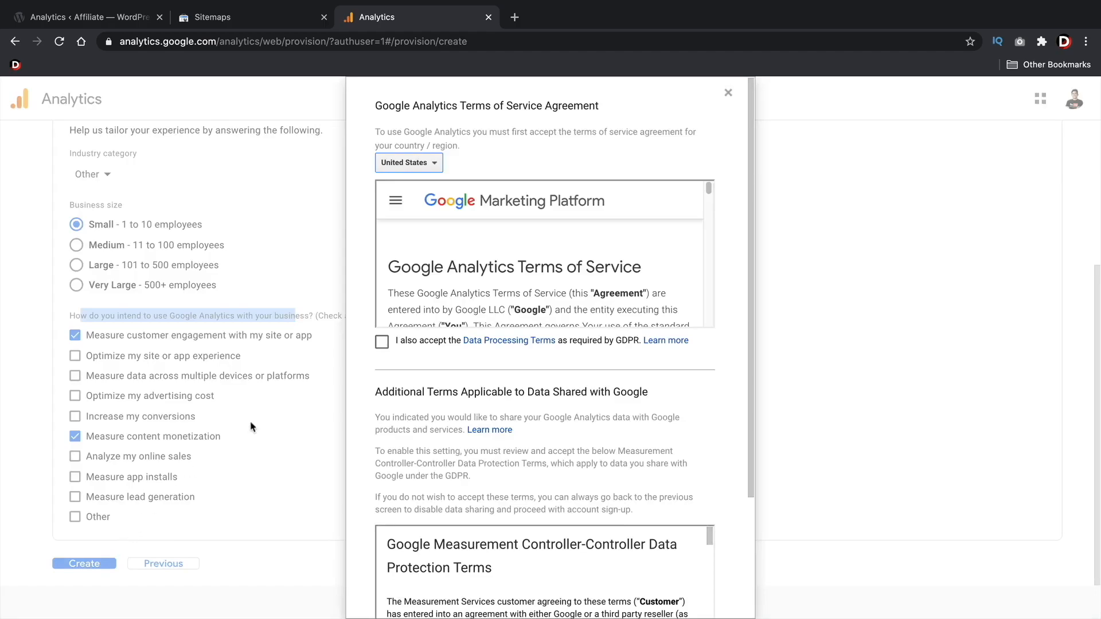
Review the Google Analytics terms for United States and accept them, including the Data Processing Terms and the Measurement Controller-Controller Data Protection Terms
scroll(498, 262, down, 10)
scroll(498, 264, down, 15)
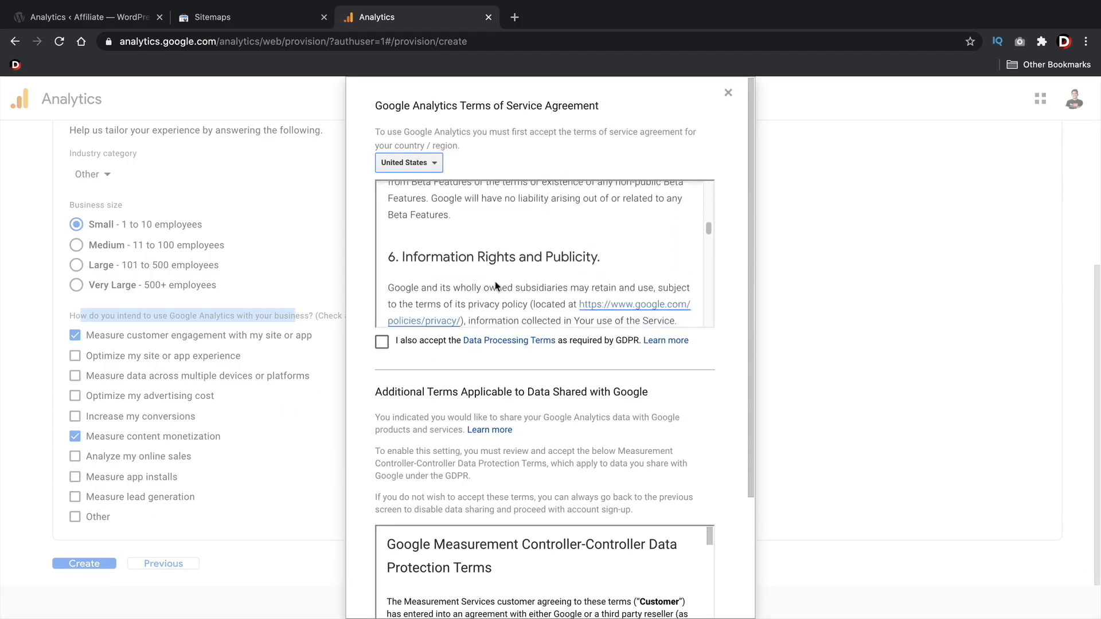
scroll(507, 372, down, 3)
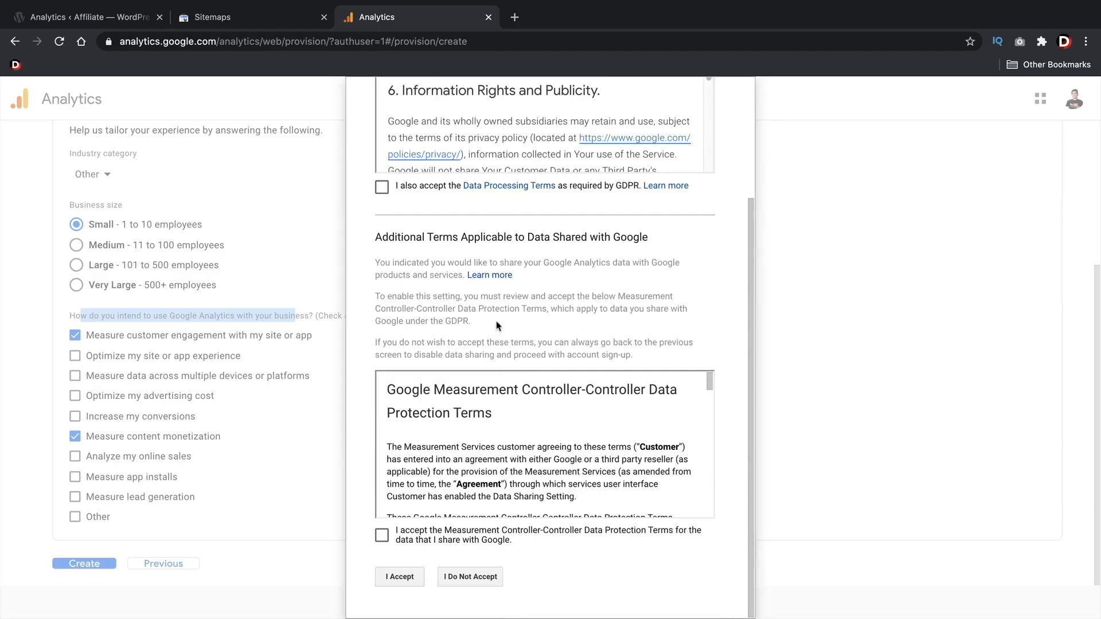
scroll(496, 326, up, 3)
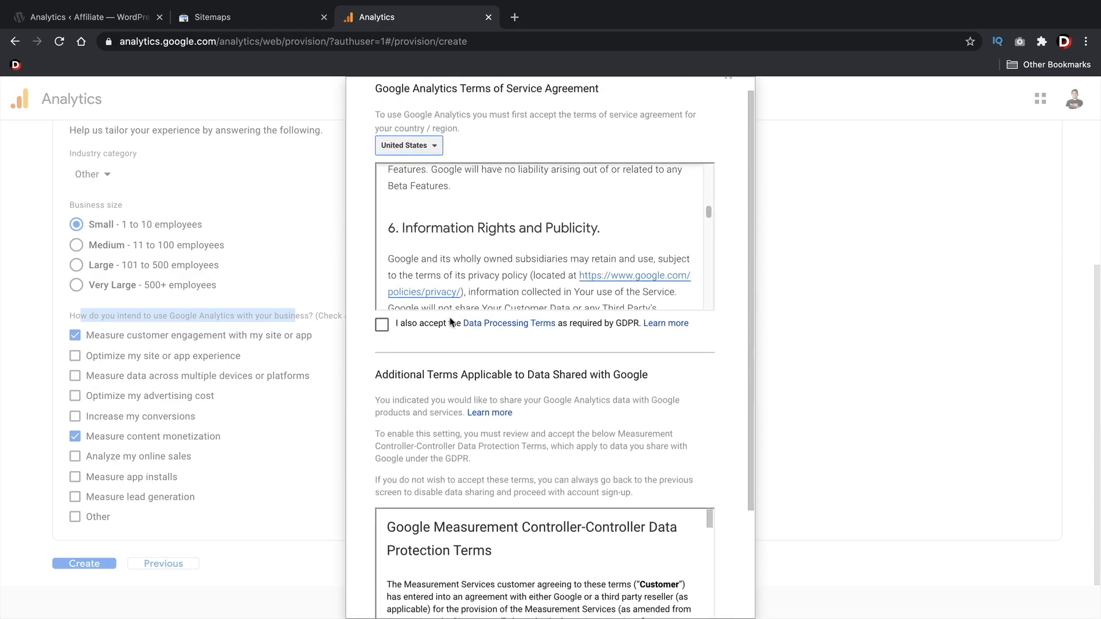
click(382, 310)
scroll(404, 349, down, 3)
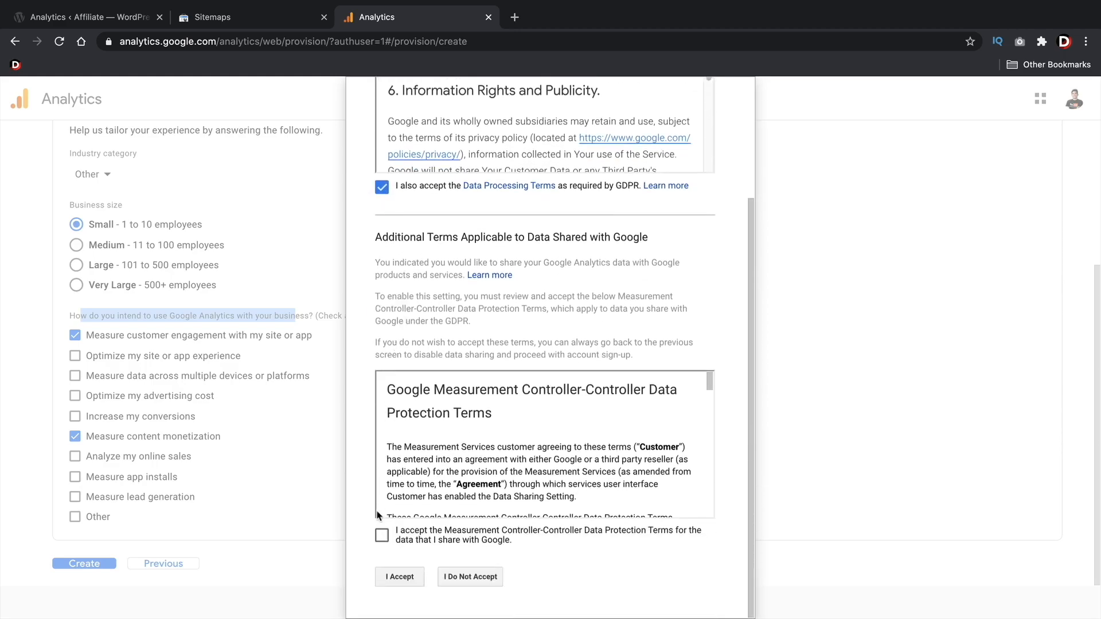
click(382, 535)
scroll(458, 453, down, 5)
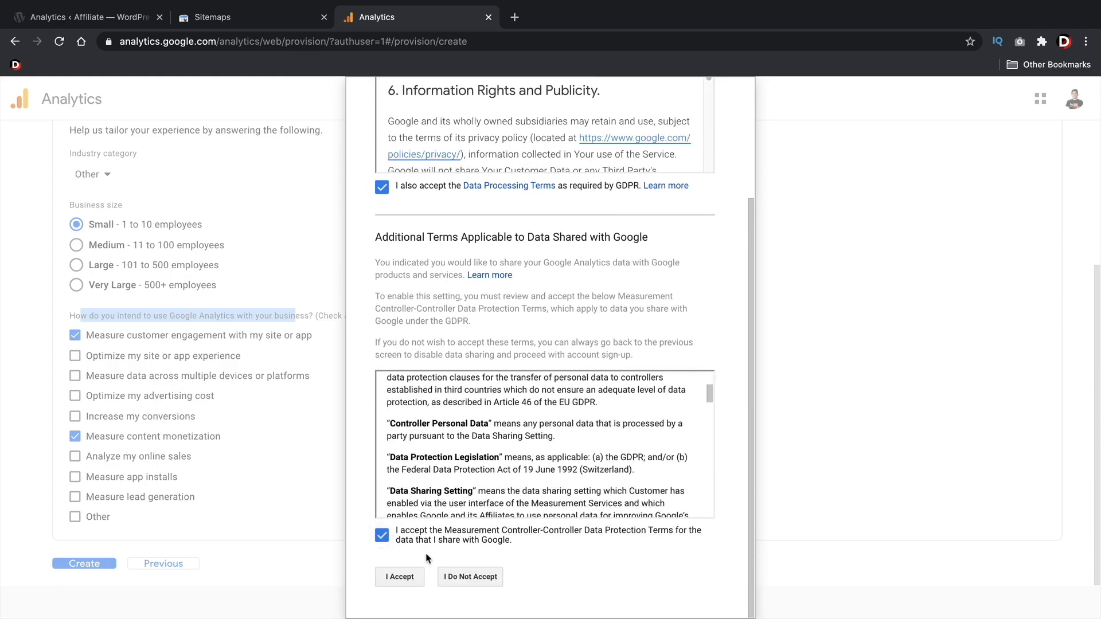
click(401, 579)
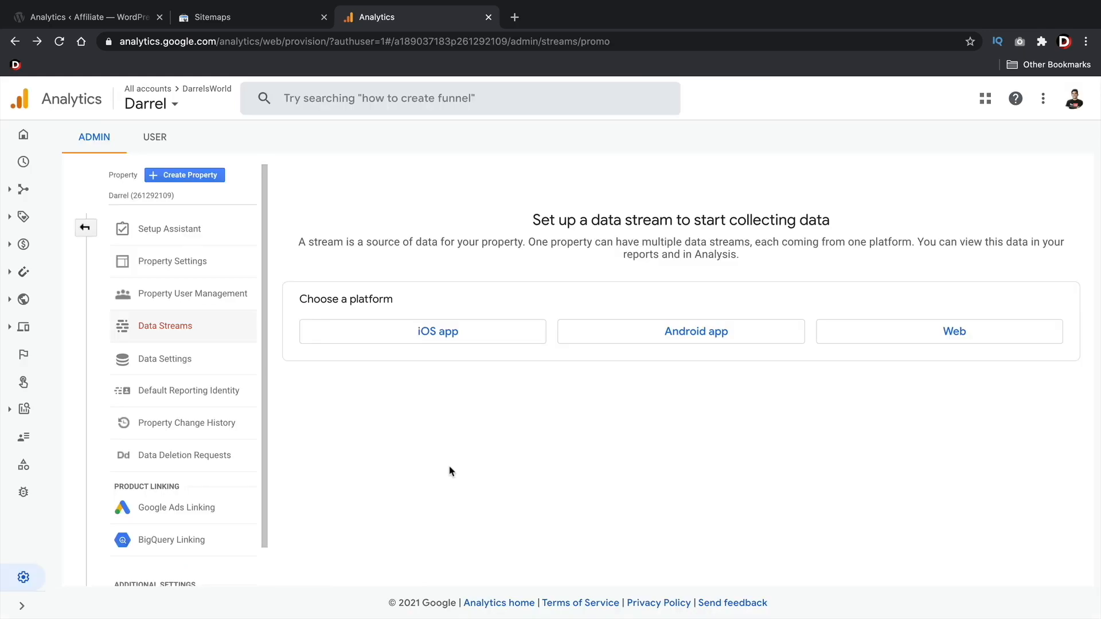
click(940, 335)
click(477, 217)
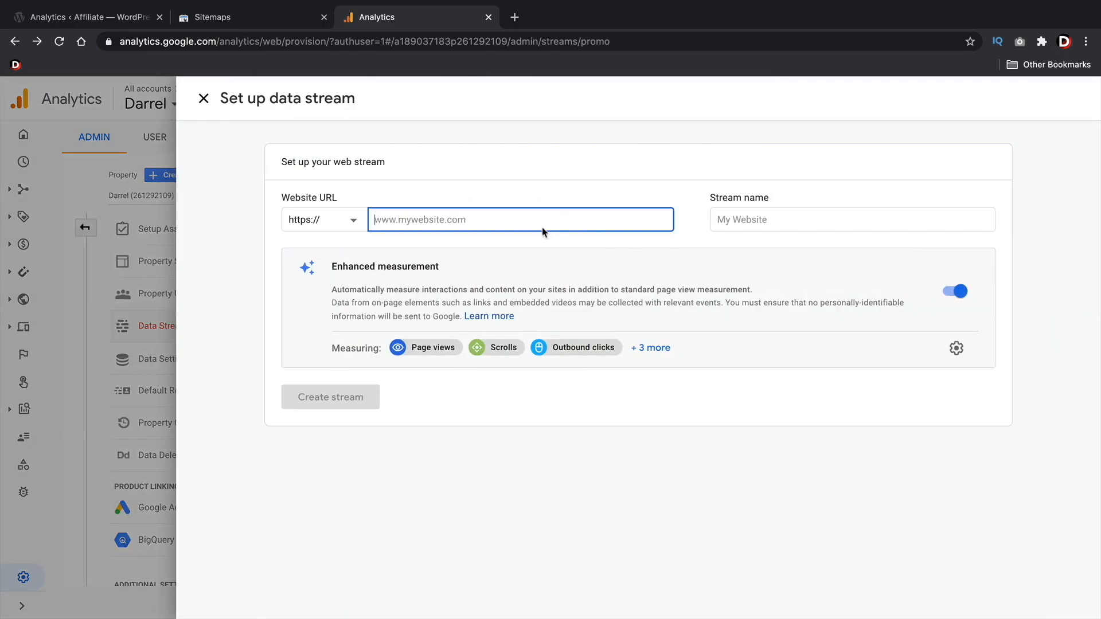
text(www.darrelsworld.com)
key(Tab)
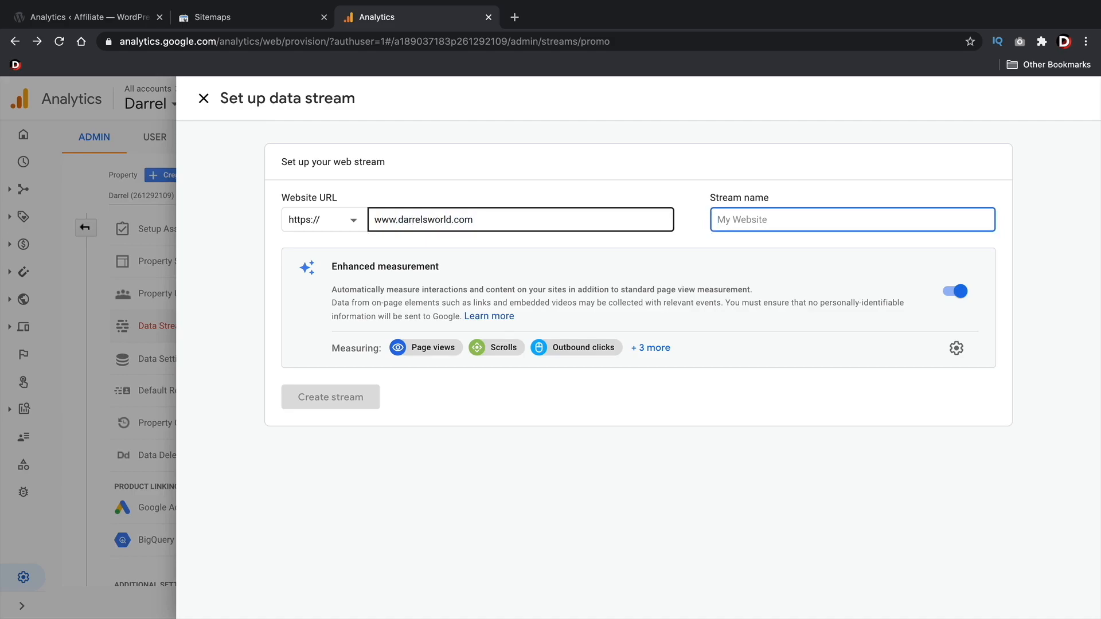
text(DarrelsWorld)
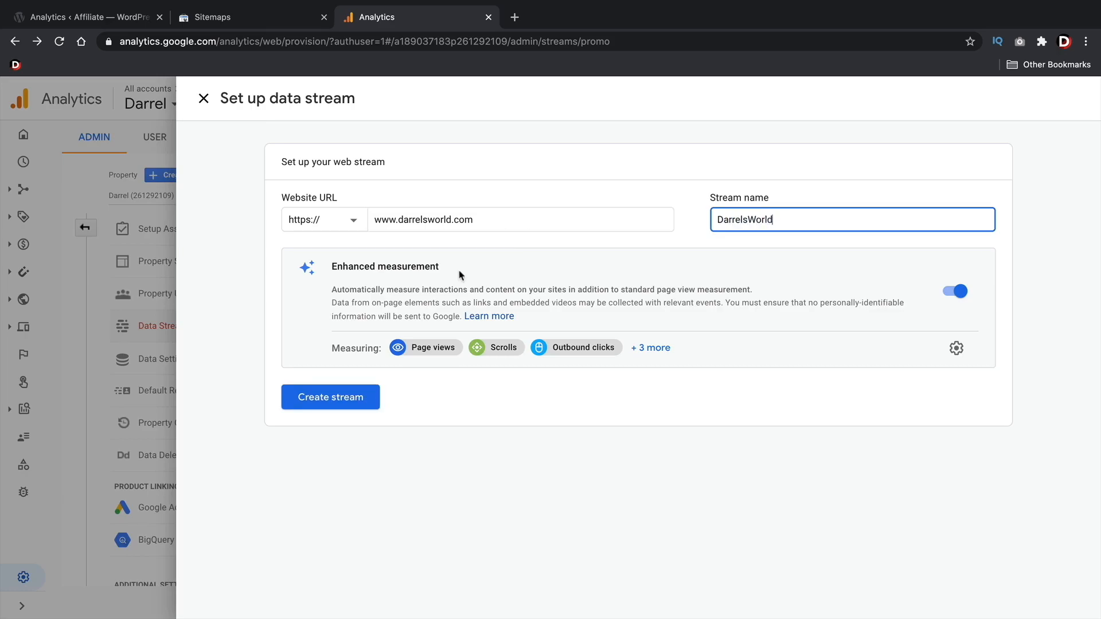
click(348, 403)
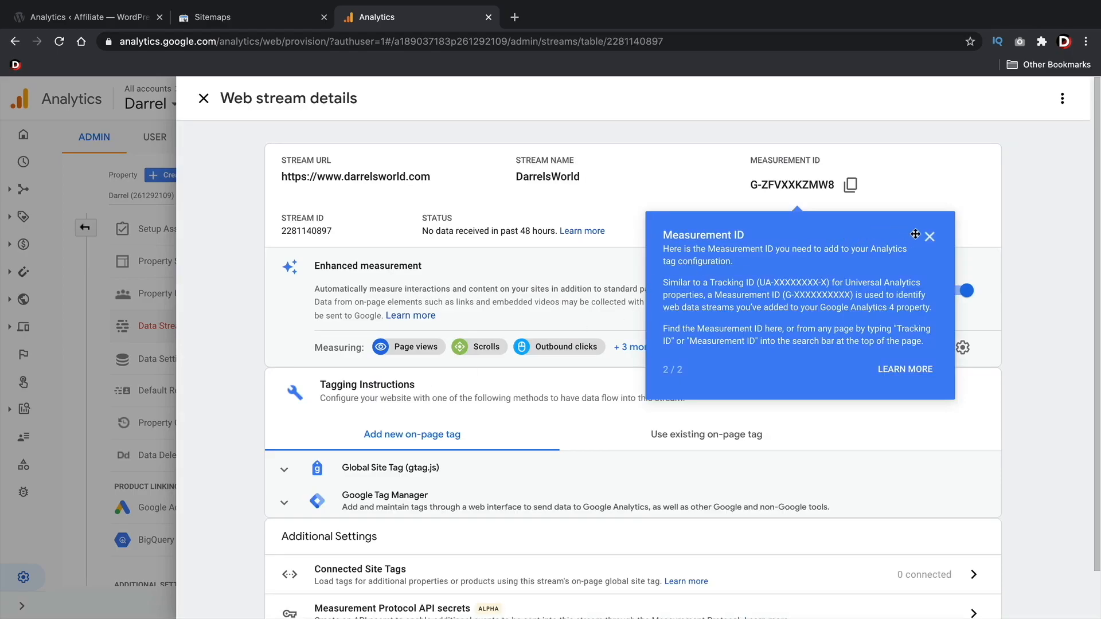
Dismiss the Measurement ID tip, copy the stream's measurement ID, and close the web stream details
right_click(938, 239)
click(938, 240)
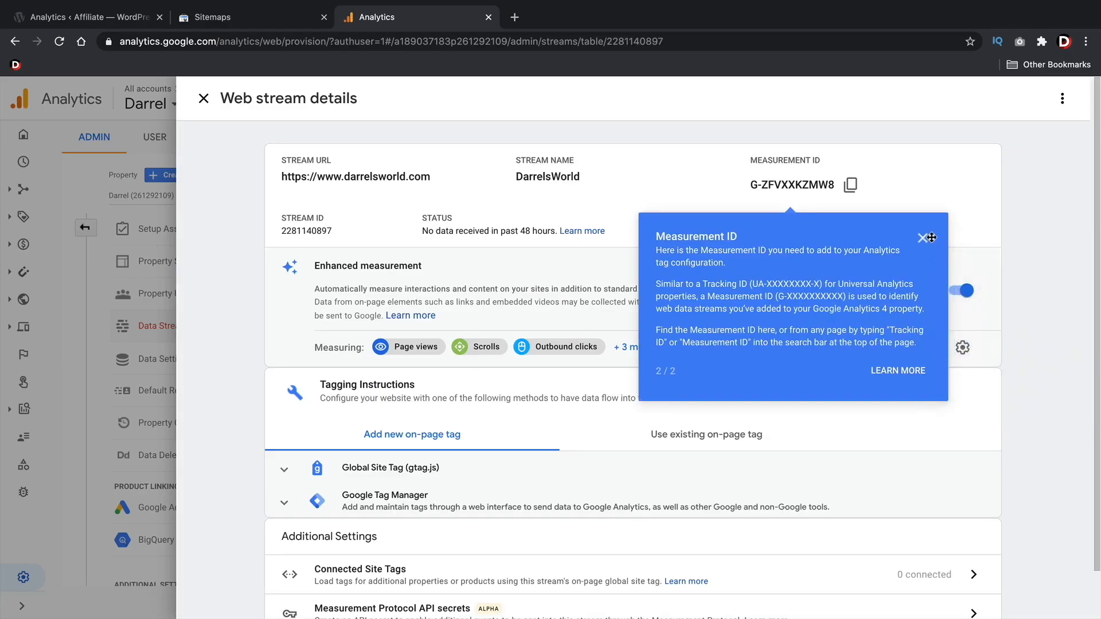
click(930, 237)
scroll(872, 263, down, 1)
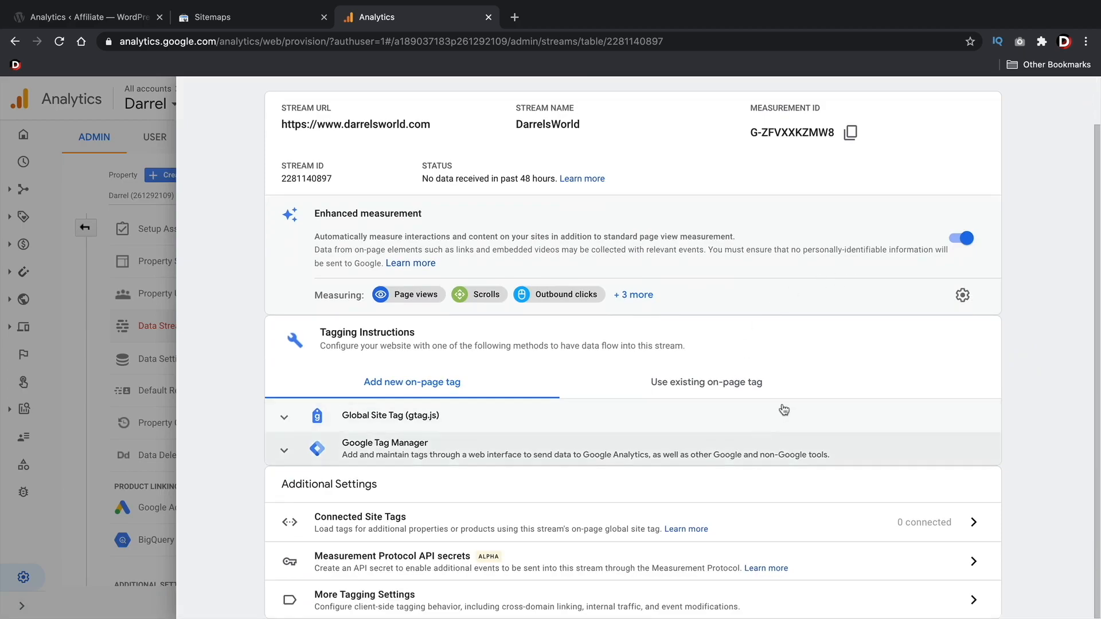
scroll(642, 413, up, 1)
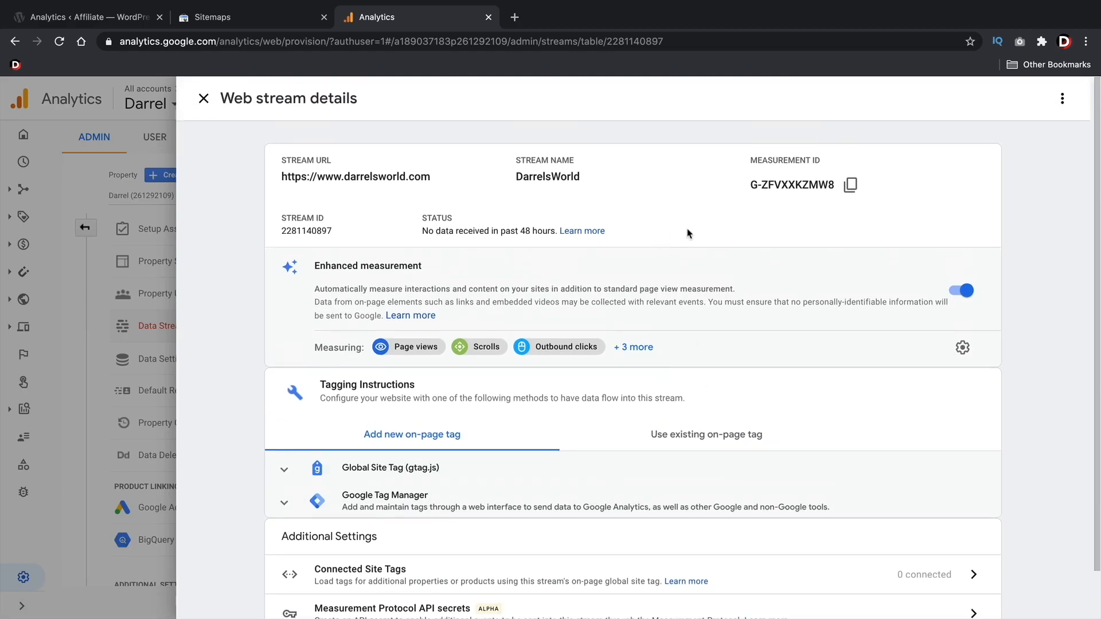
click(850, 185)
click(203, 100)
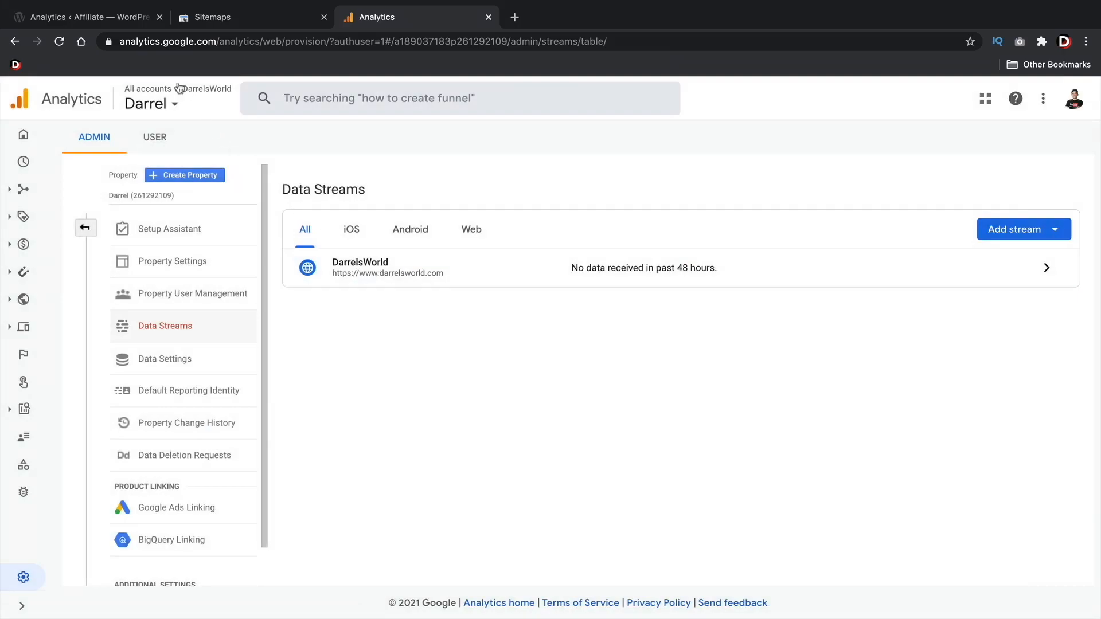
Switch to Rank Math in WordPress, start connecting Google services, and choose the Google account that owns the Analytics property
click(111, 17)
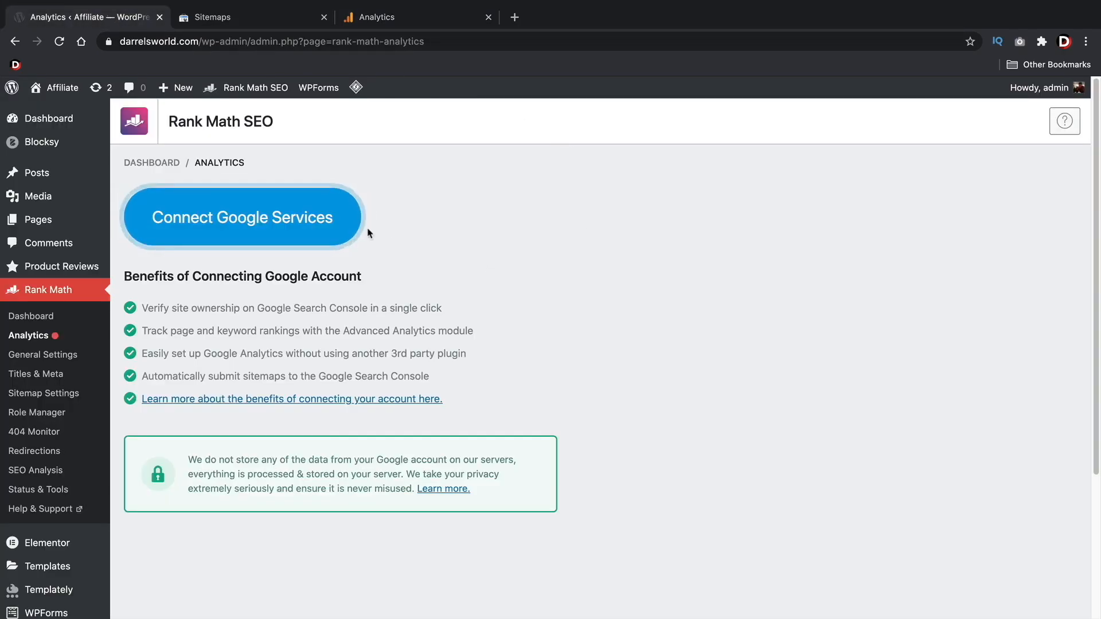
click(230, 220)
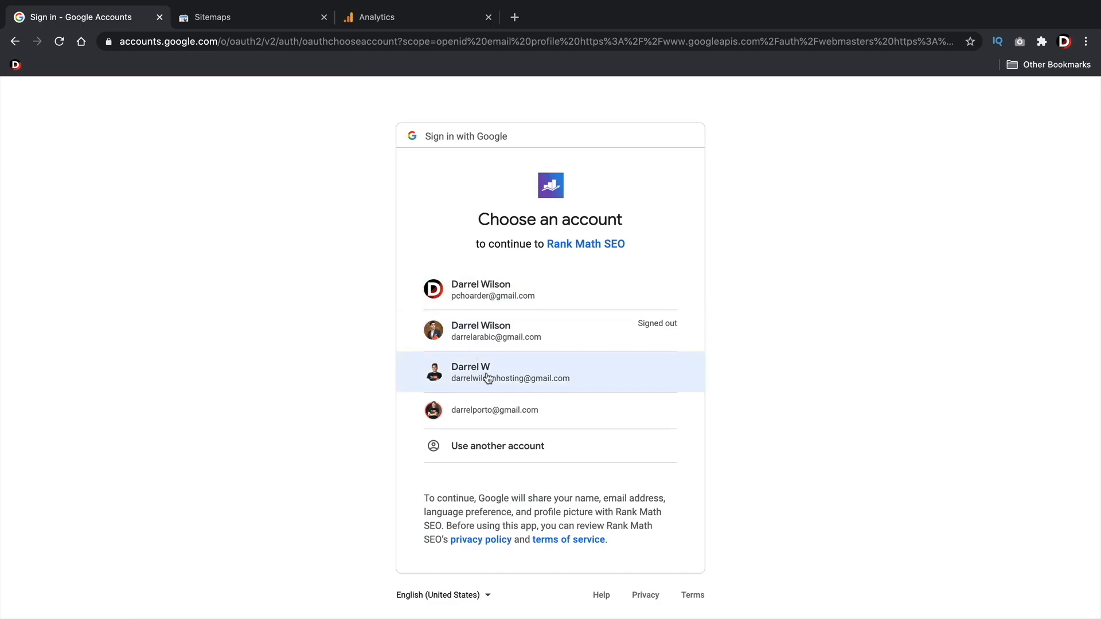
click(408, 18)
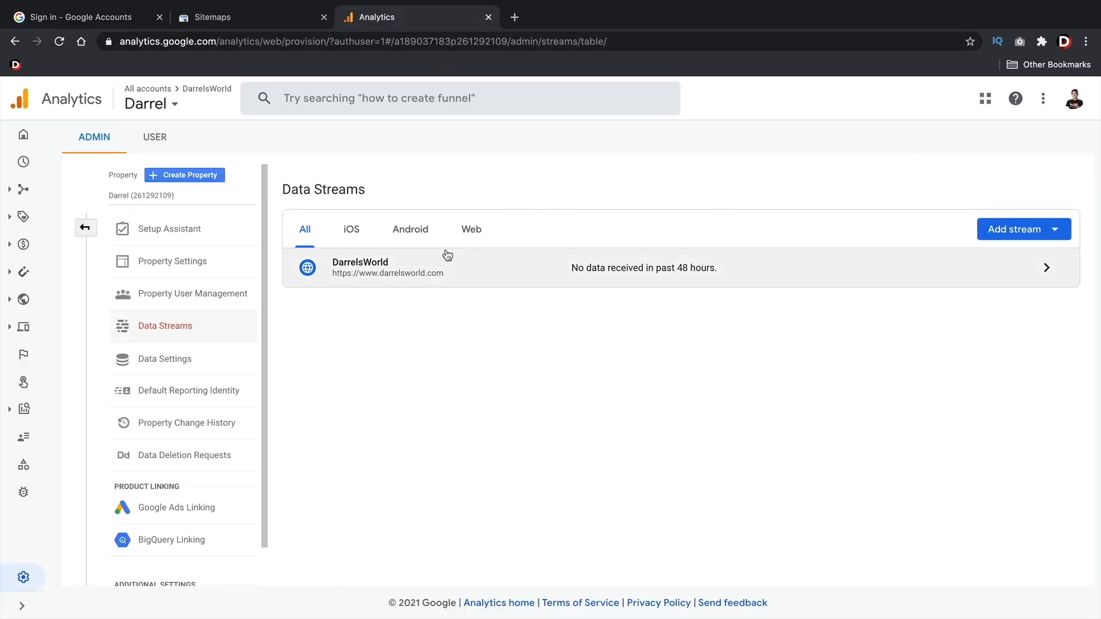
click(115, 21)
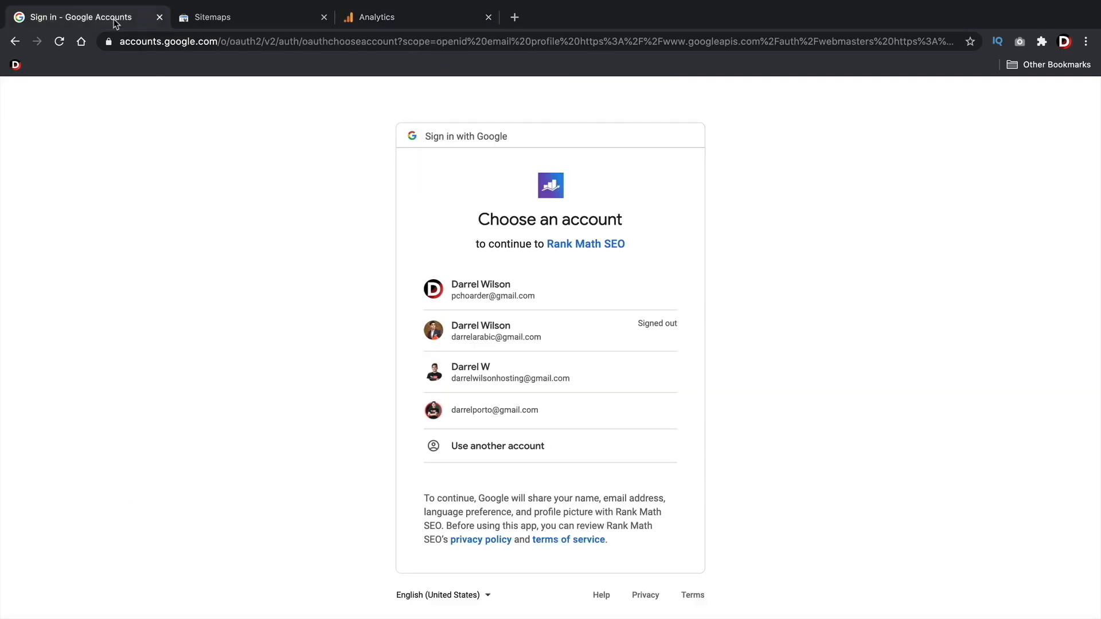
click(488, 370)
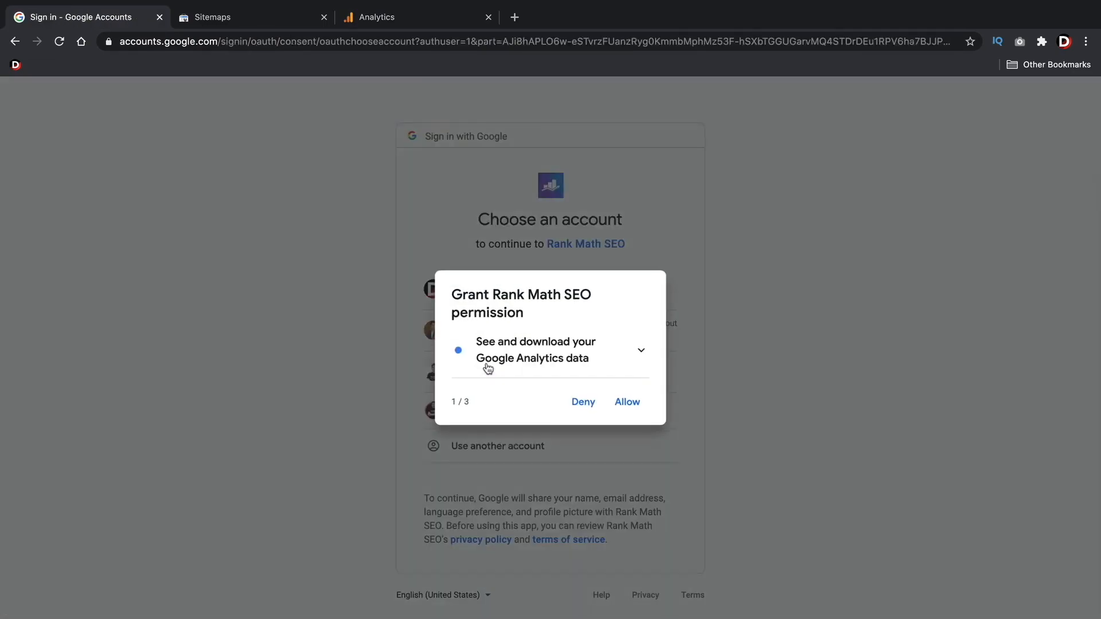
Grant Rank Math SEO all requested permissions for Analytics data, Search Console data and managing sites, and confirm the choices
click(629, 403)
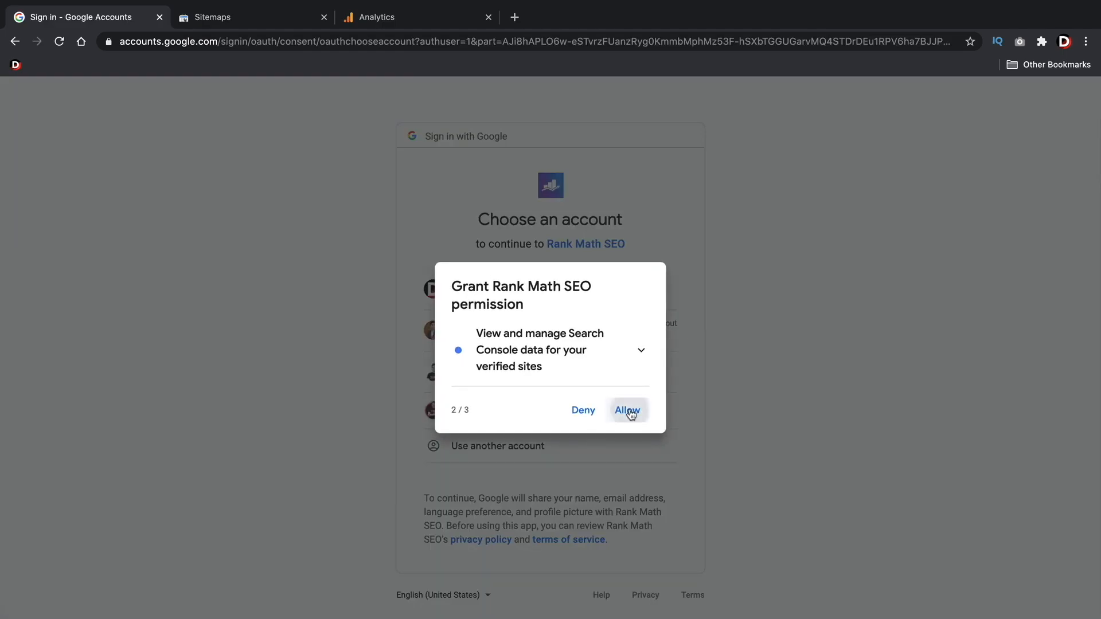
click(631, 413)
click(631, 412)
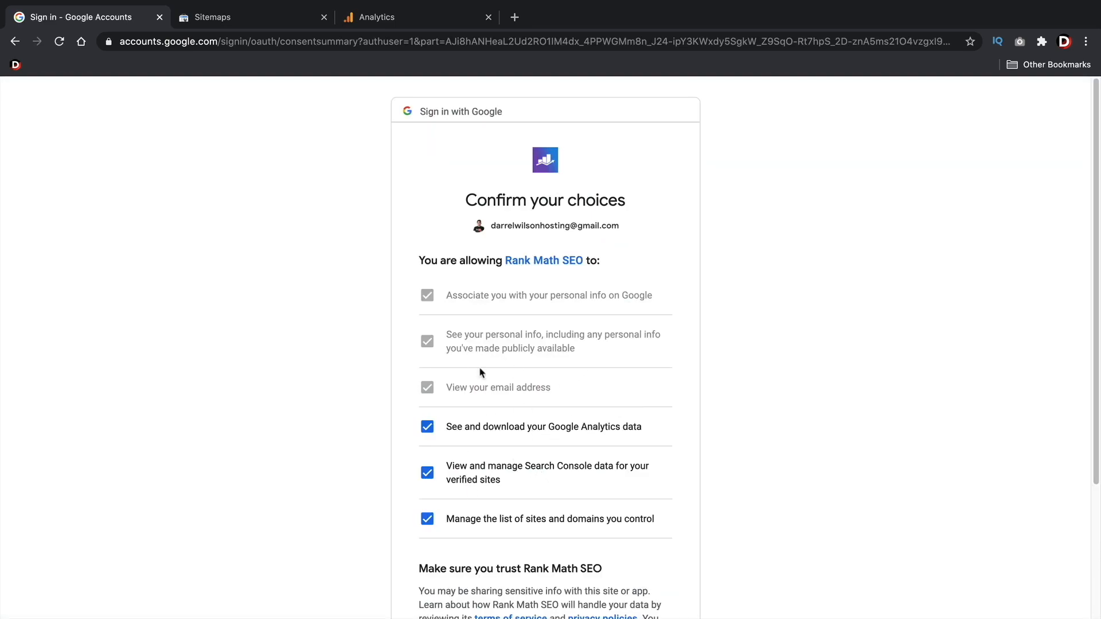
scroll(596, 456, down, 3)
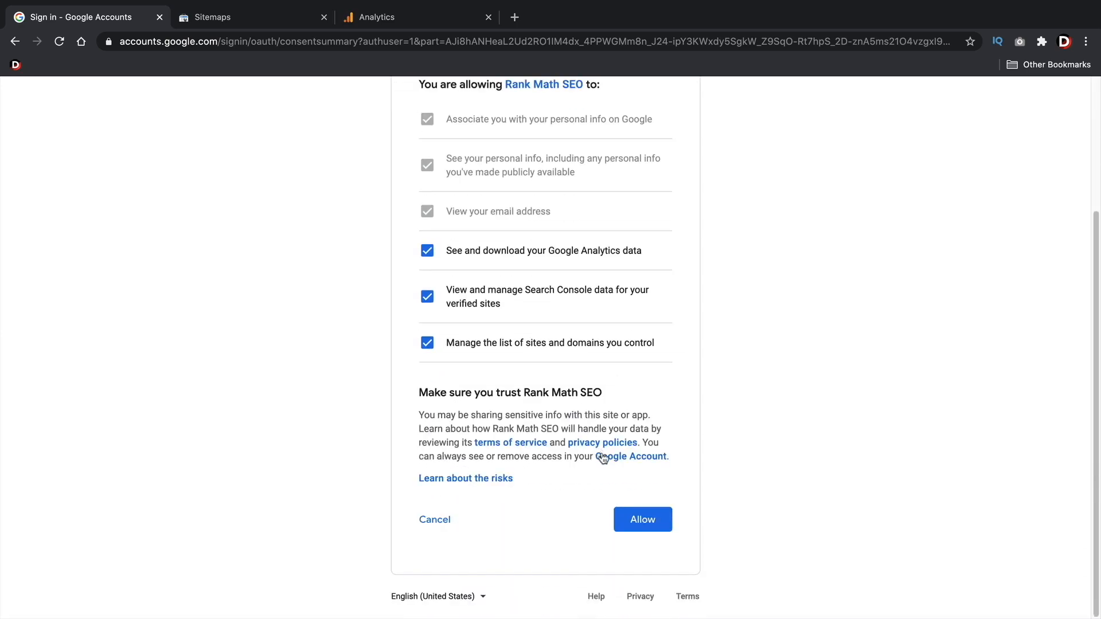
click(643, 521)
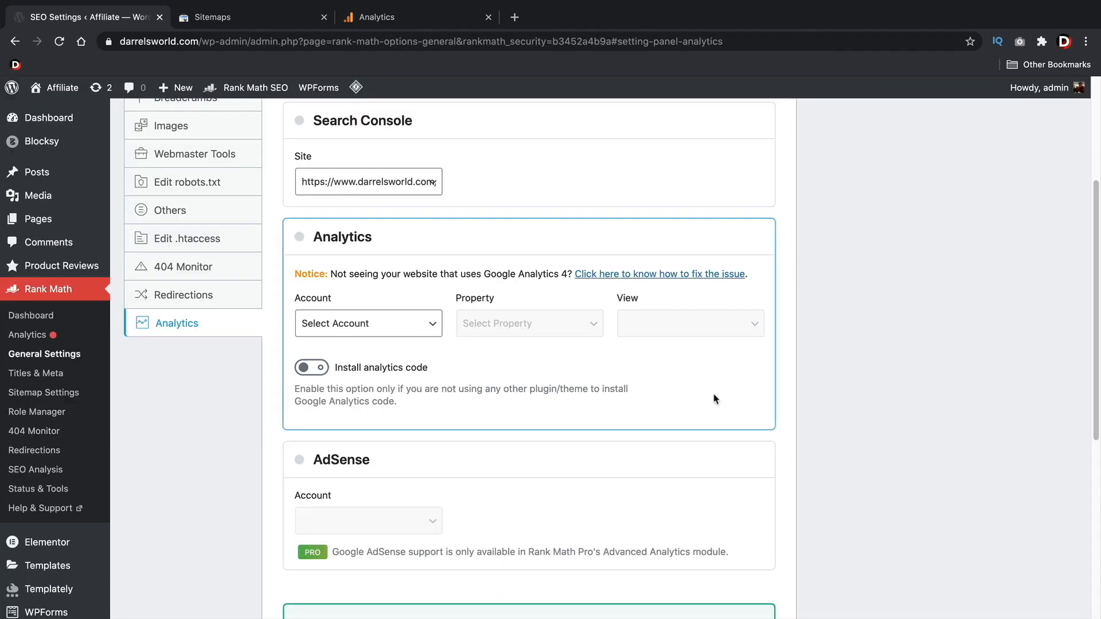
click(381, 320)
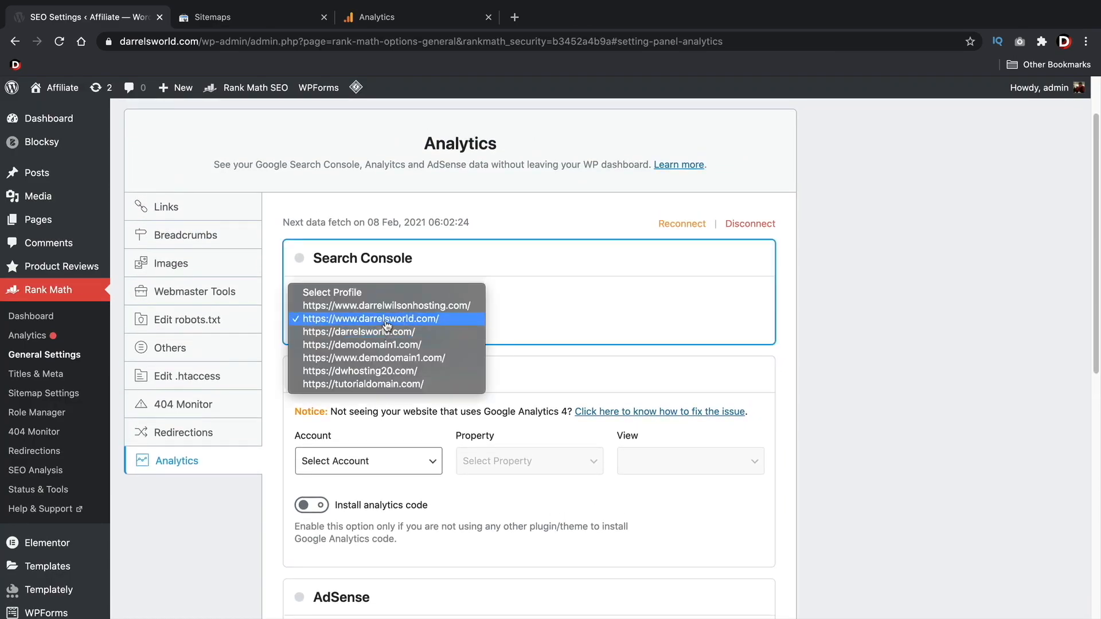
click(382, 320)
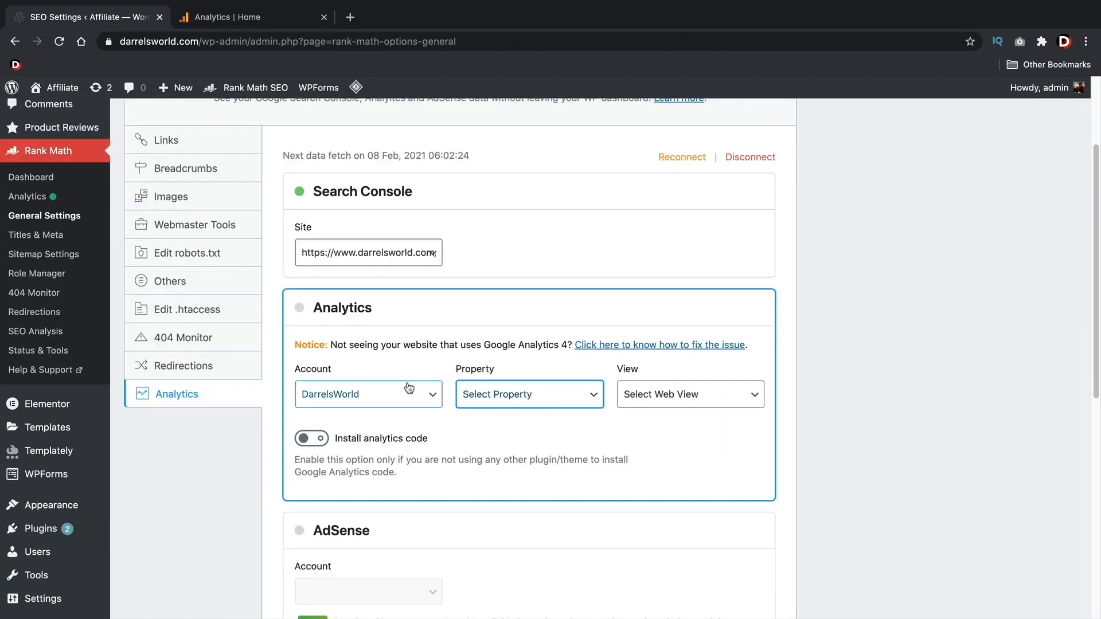
click(408, 388)
click(405, 395)
Check the property and view choices offered for the DarrelsWorld account, comparing them with the property in Google Analytics
click(527, 391)
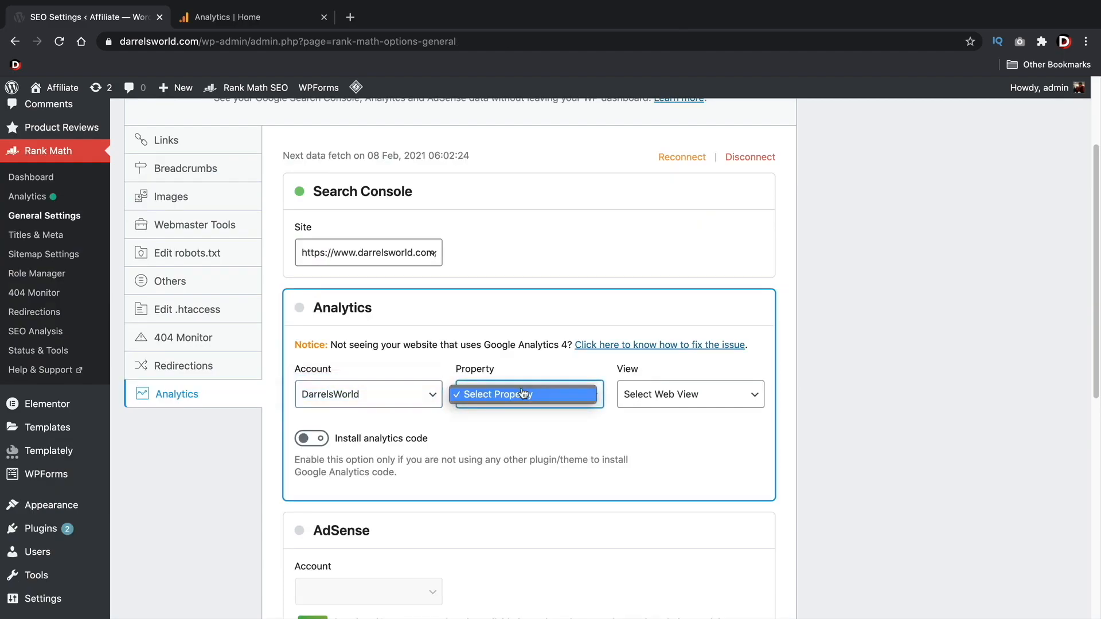
click(236, 22)
click(237, 21)
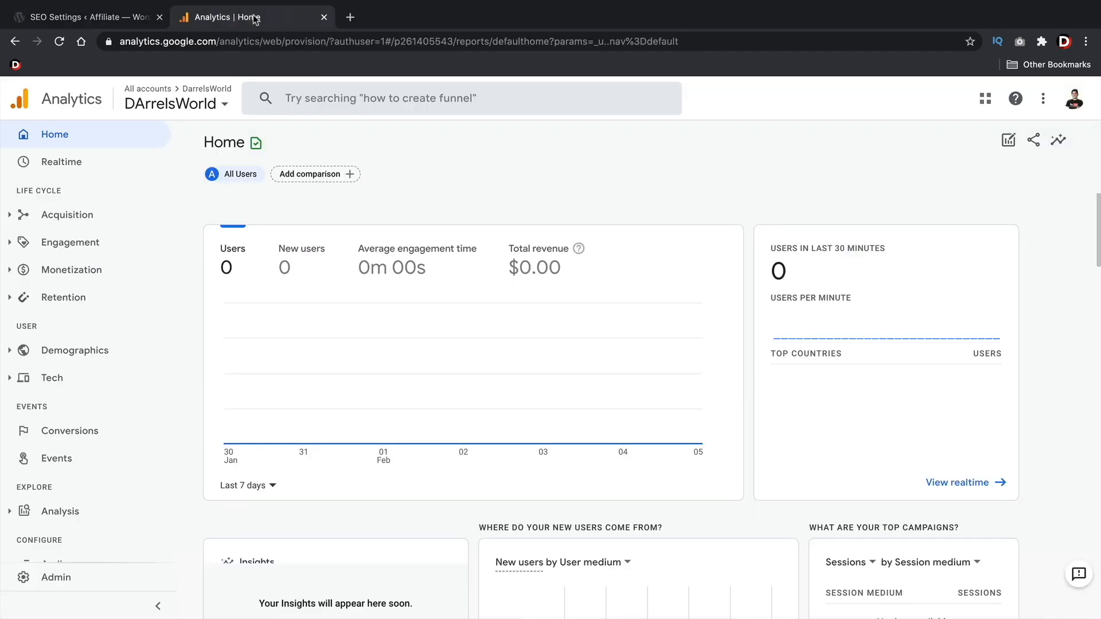
click(201, 101)
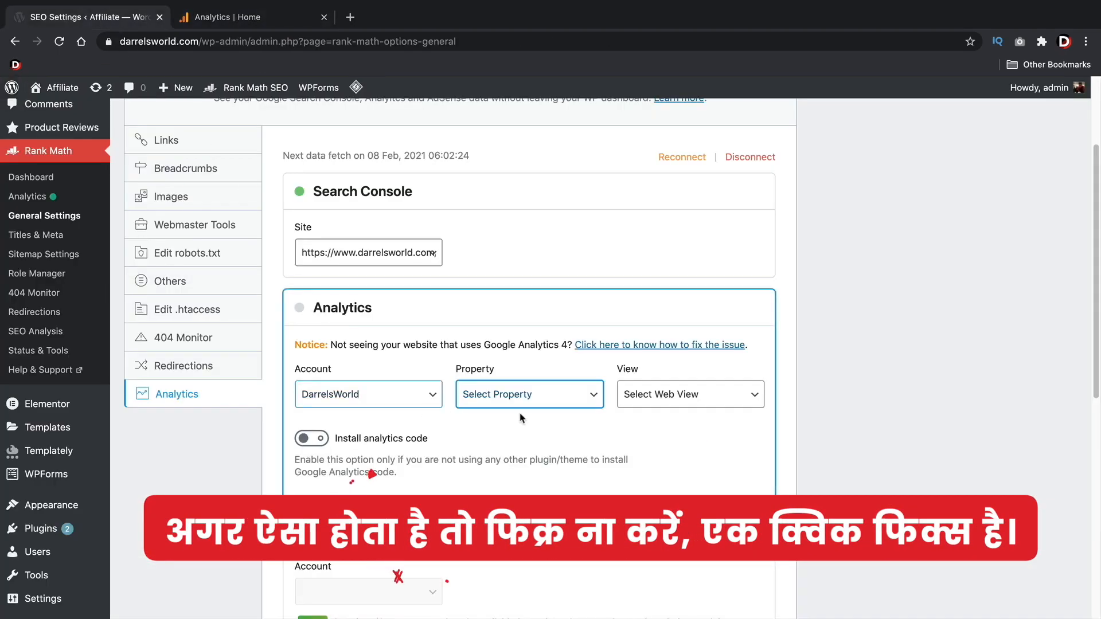
click(527, 394)
click(669, 395)
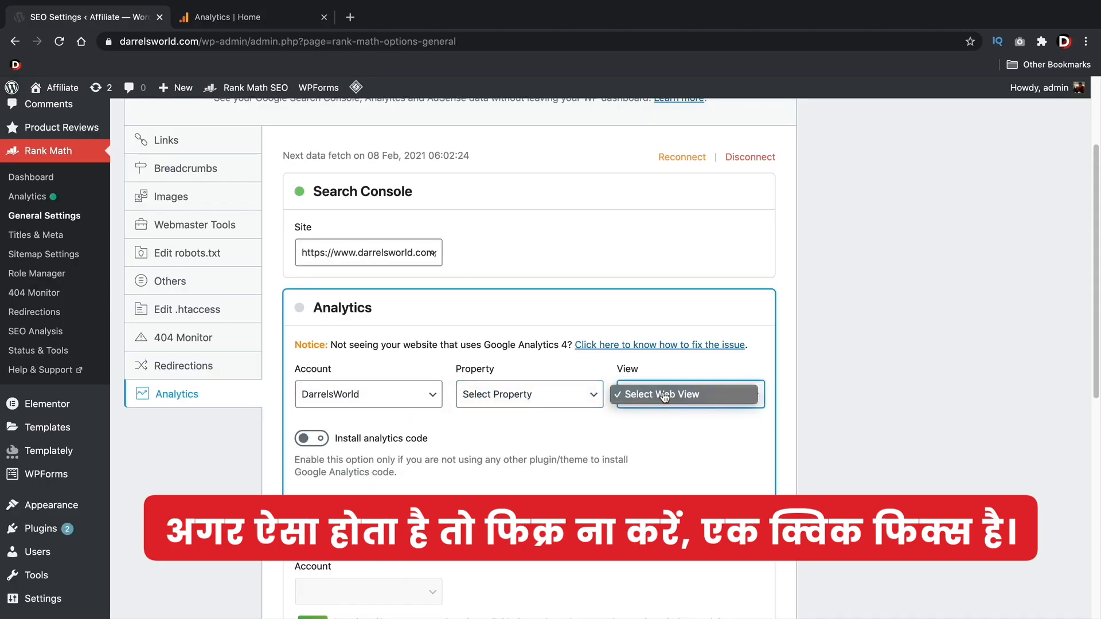
click(584, 400)
click(584, 399)
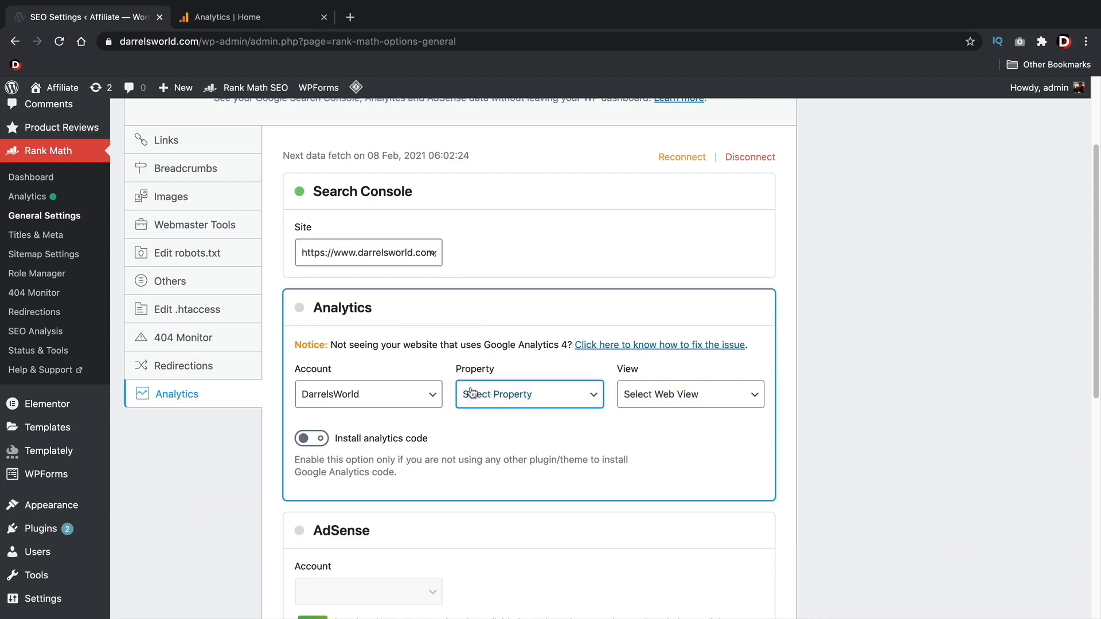
click(427, 252)
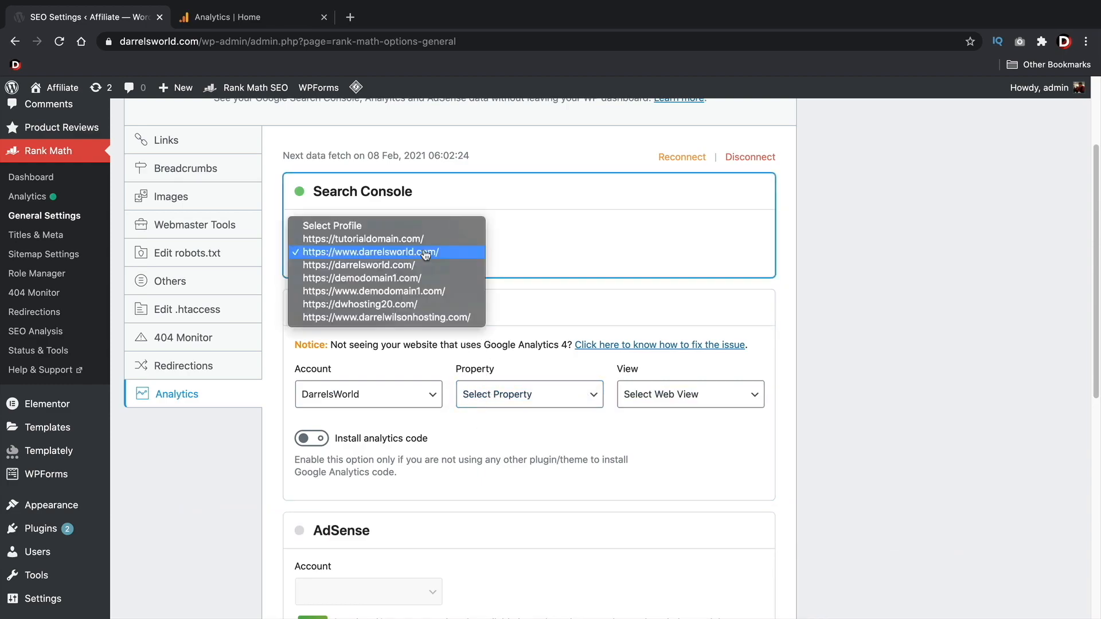
click(425, 253)
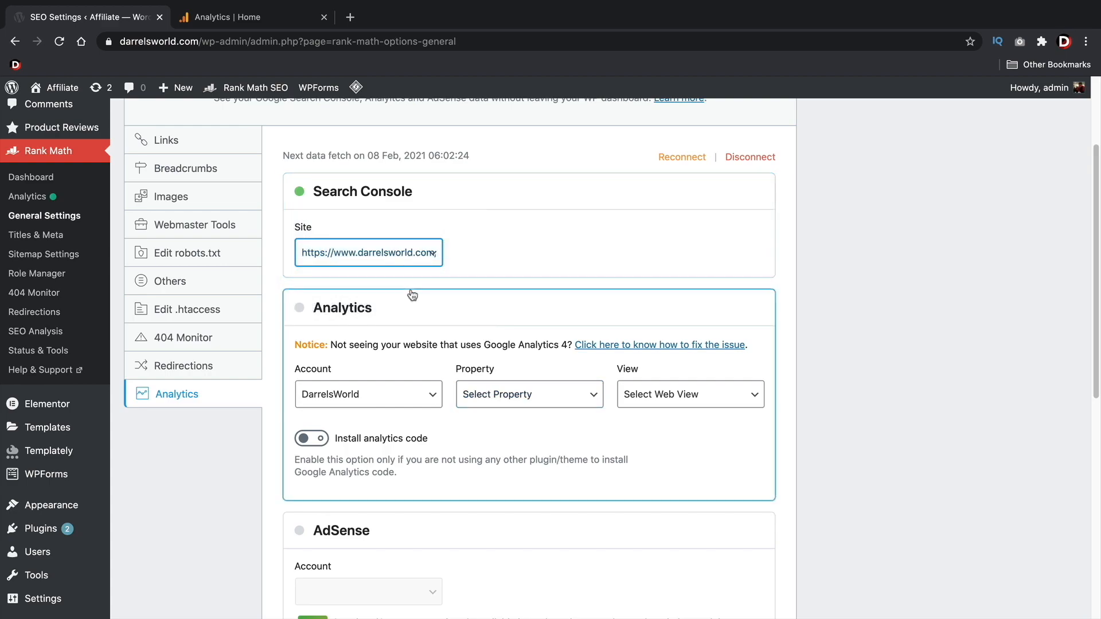
scroll(411, 295, down, 1)
scroll(437, 325, down, 7)
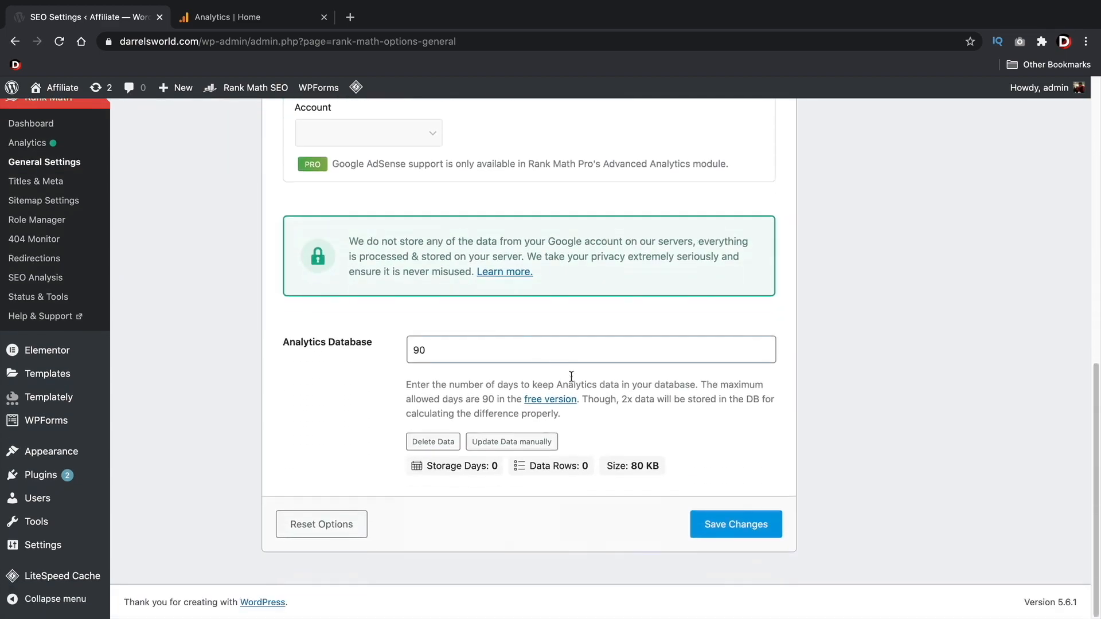
click(750, 531)
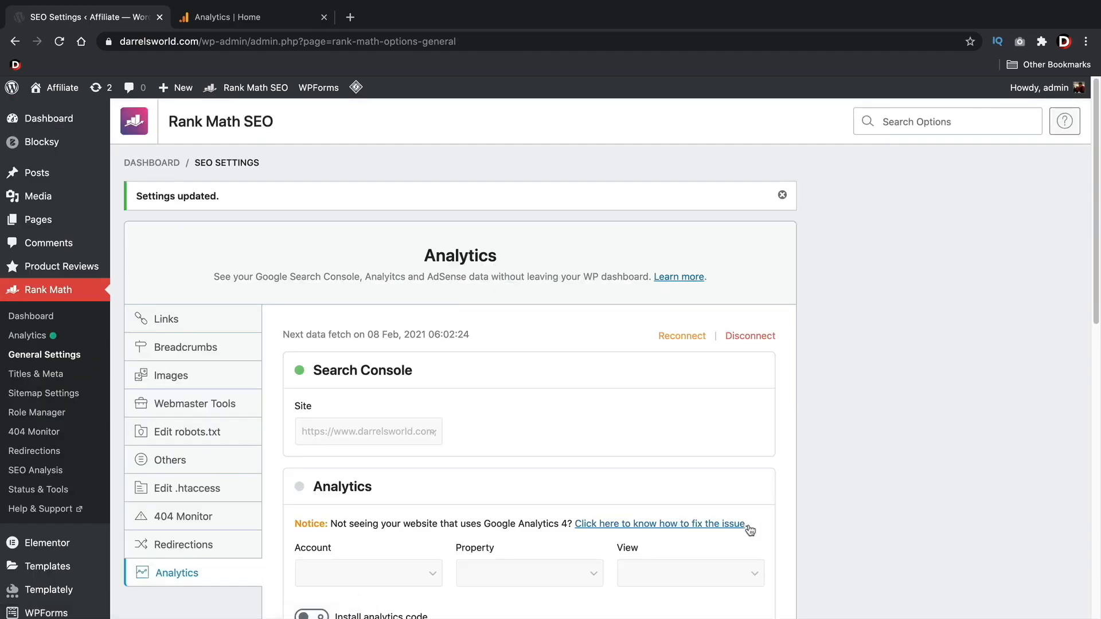
scroll(516, 402, down, 3)
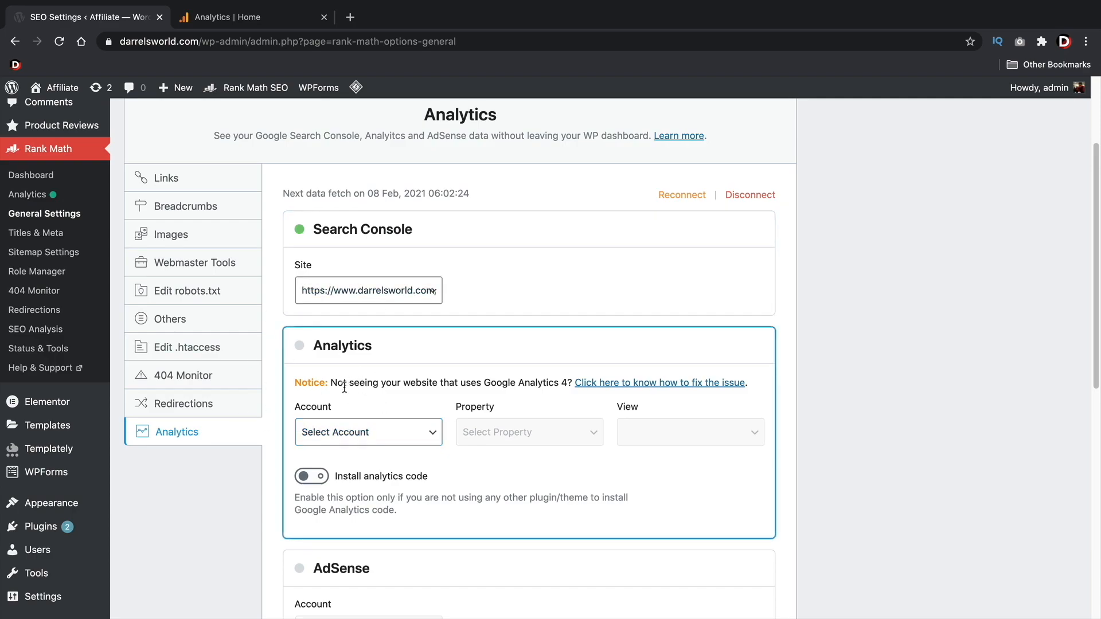
click(349, 433)
click(360, 453)
click(503, 432)
click(427, 436)
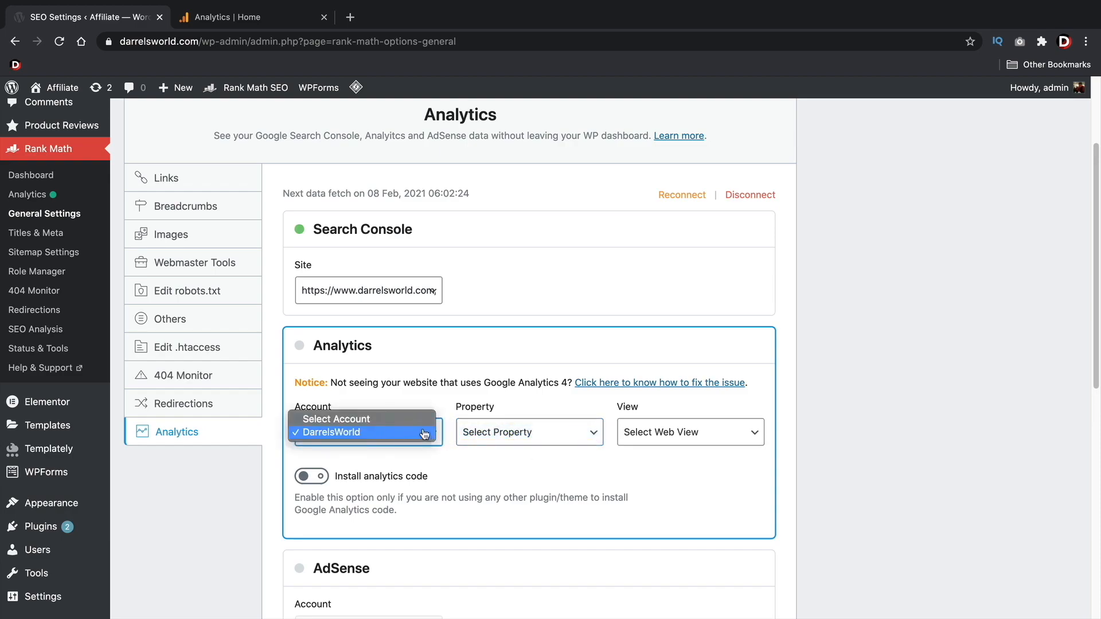
click(356, 419)
Search the plugin directory for "google" and activate the Site Kit by Google plugin
mouse_move(86, 526)
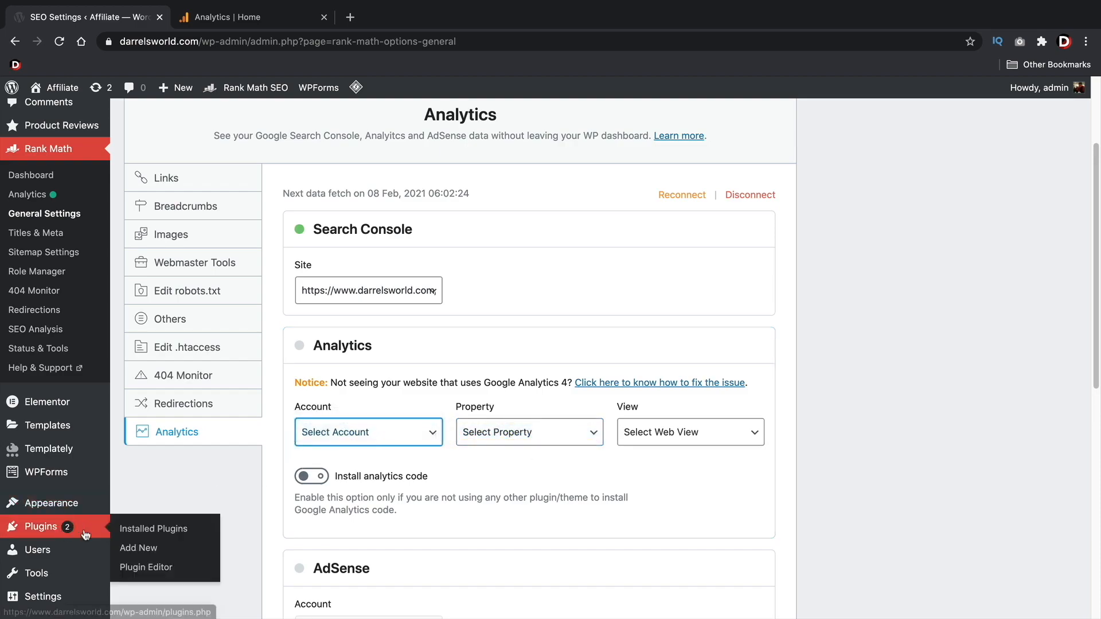
click(138, 548)
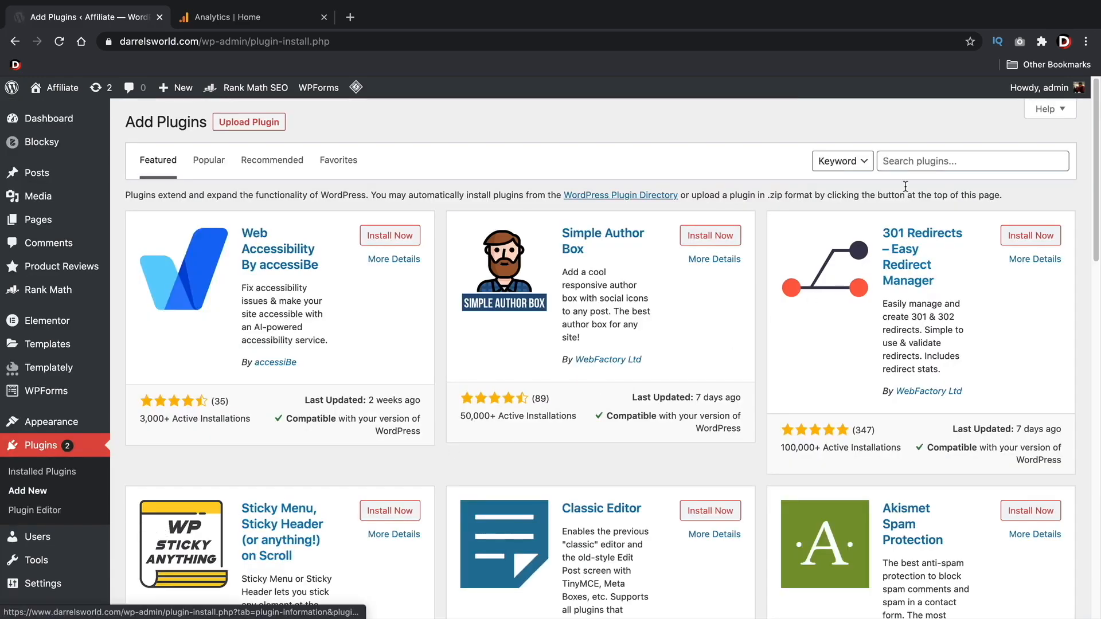
click(916, 162)
text(google)
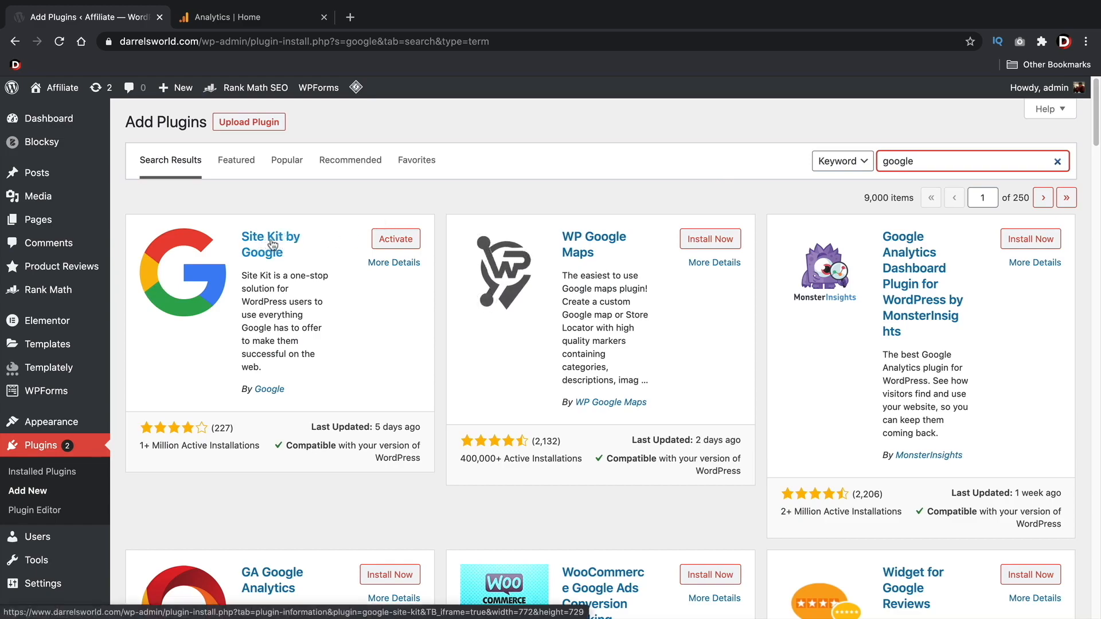
click(399, 240)
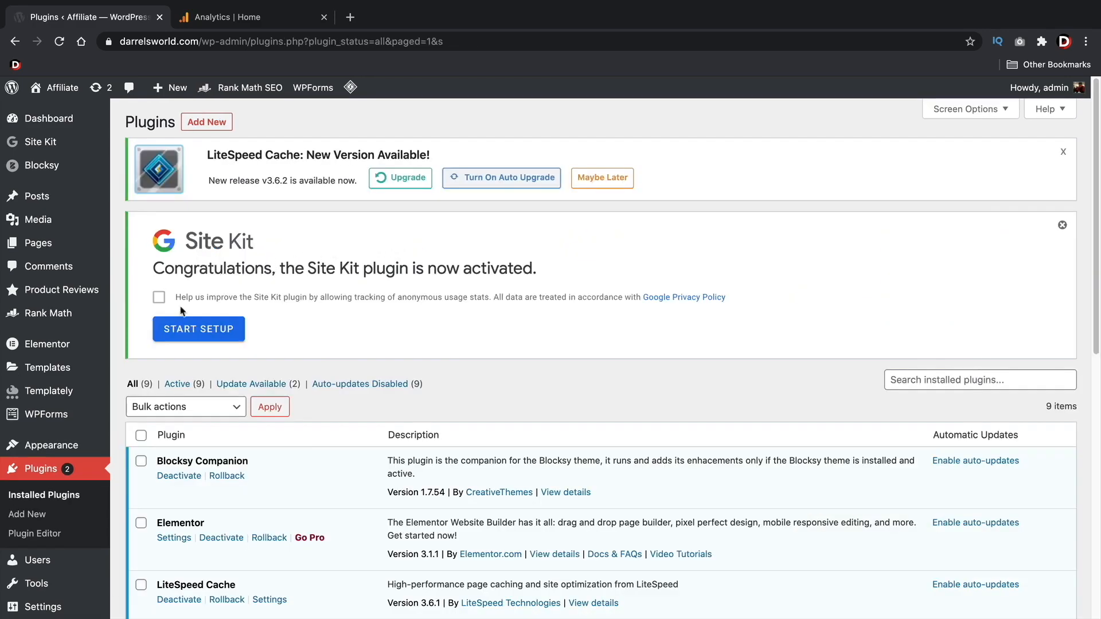
Set up Site Kit by signing in with the hosting Google account, allowing the requested access, and continue to its dashboard
click(221, 328)
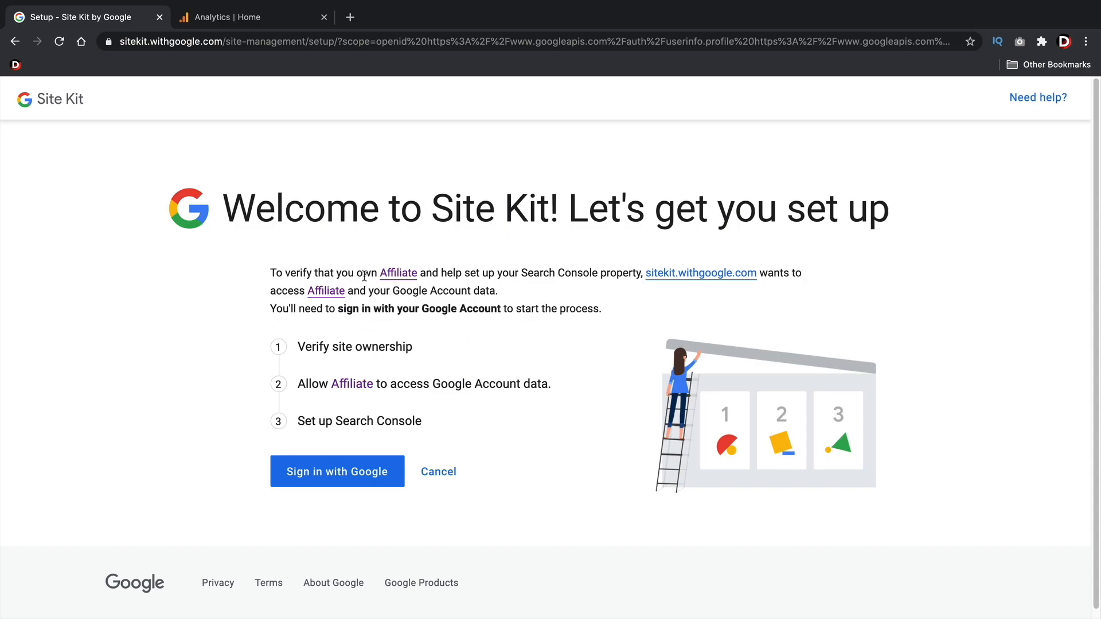
click(320, 475)
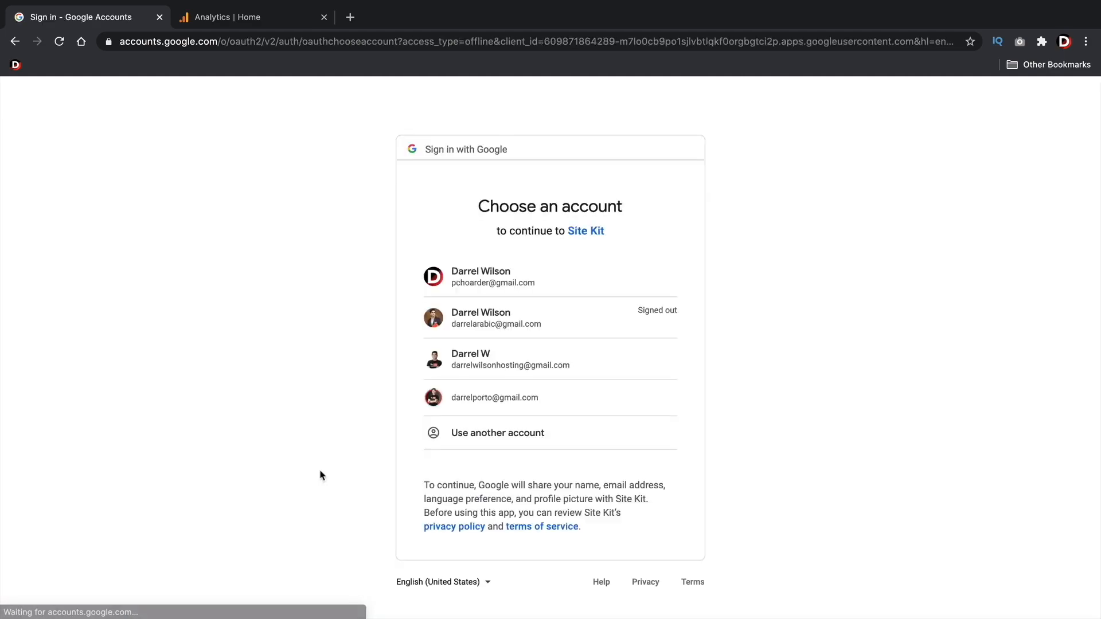
click(501, 361)
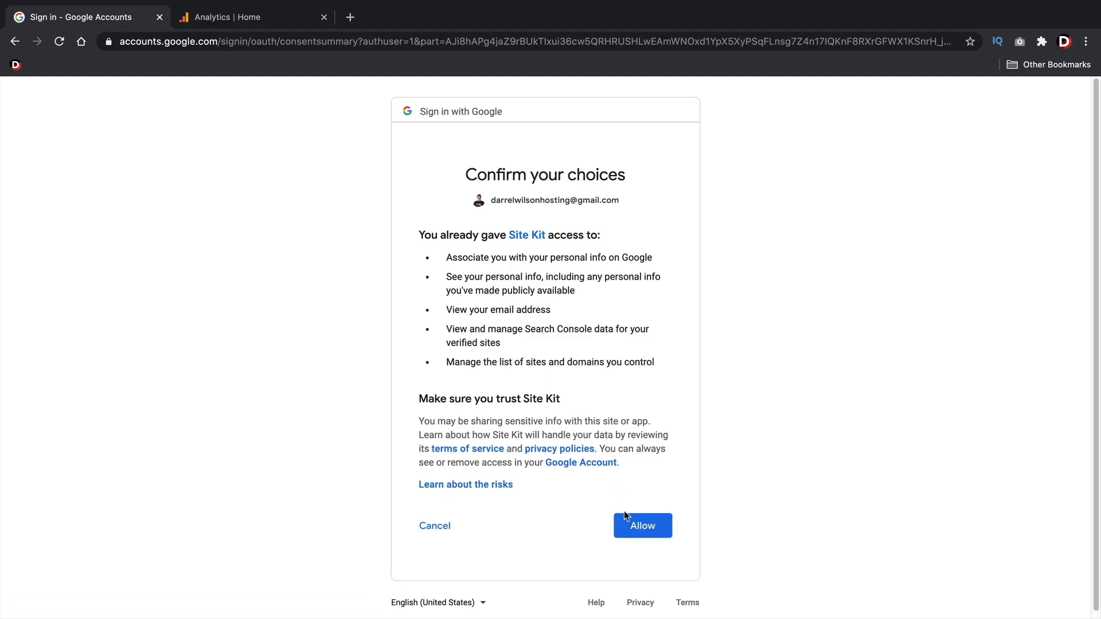
click(639, 524)
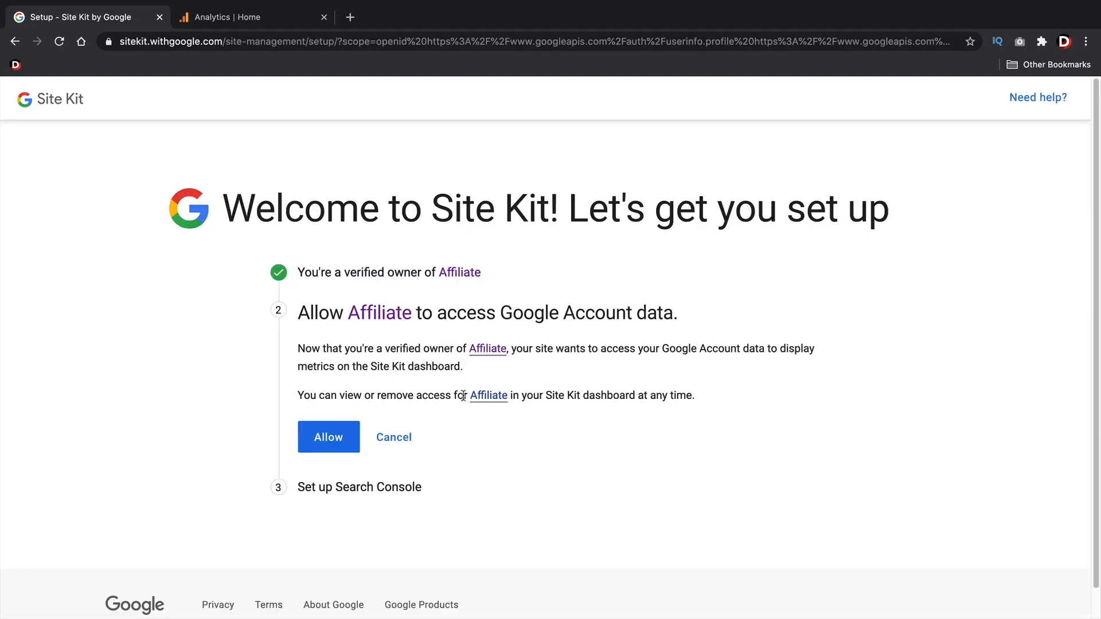
click(347, 435)
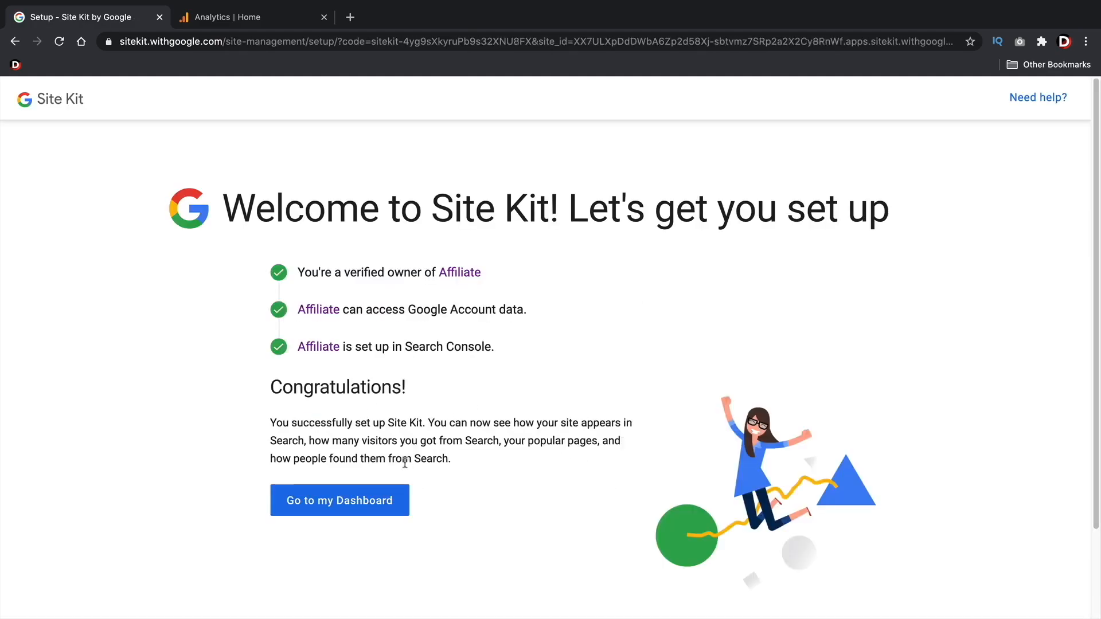
click(369, 499)
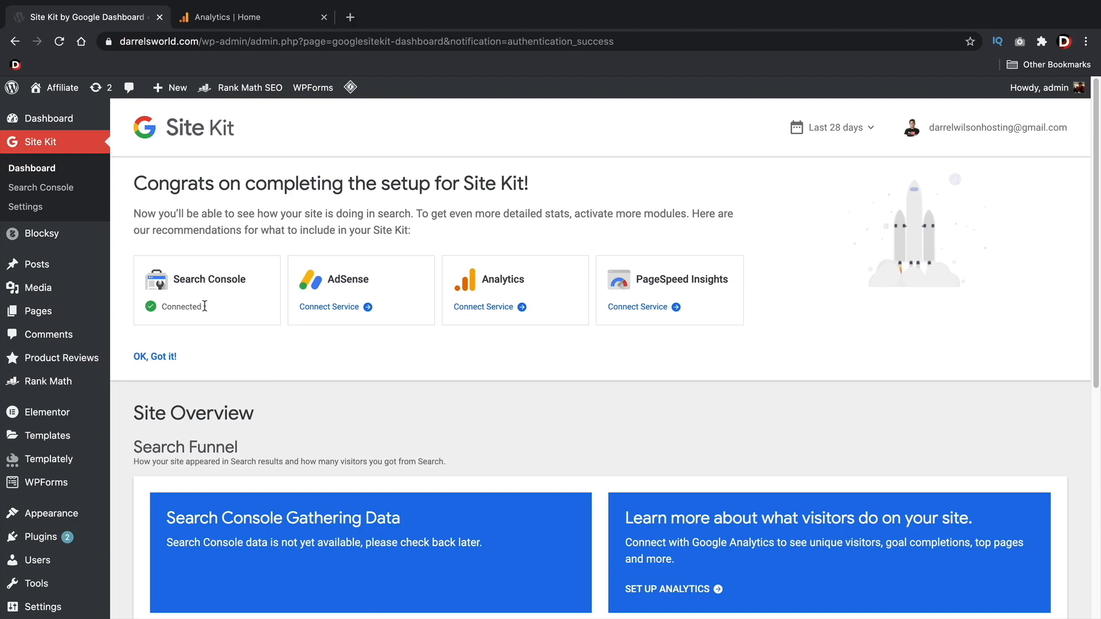
drag(367, 278, 333, 276)
drag(738, 281, 668, 276)
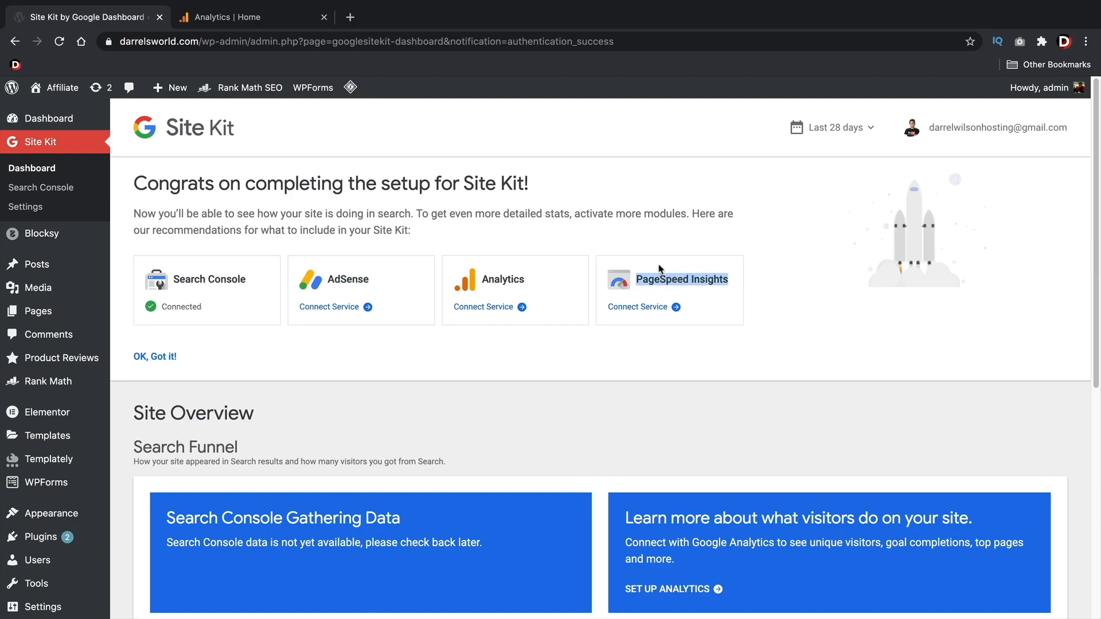
click(658, 247)
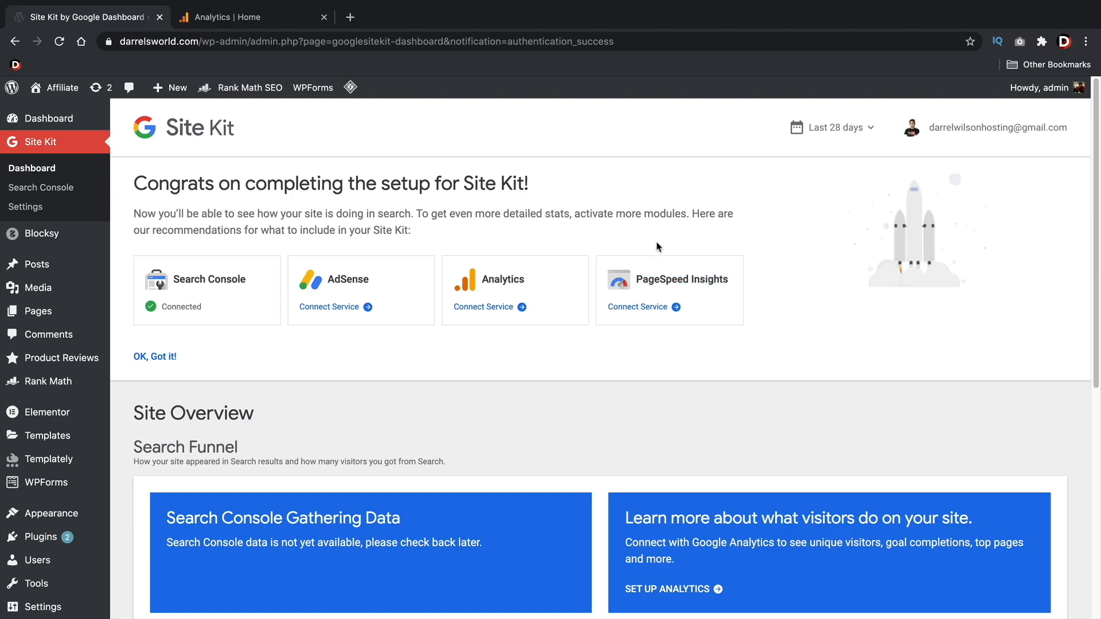
Connect the Analytics service to Site Kit with the same Google account, allowing it to see and download Google Analytics data
drag(529, 277, 478, 281)
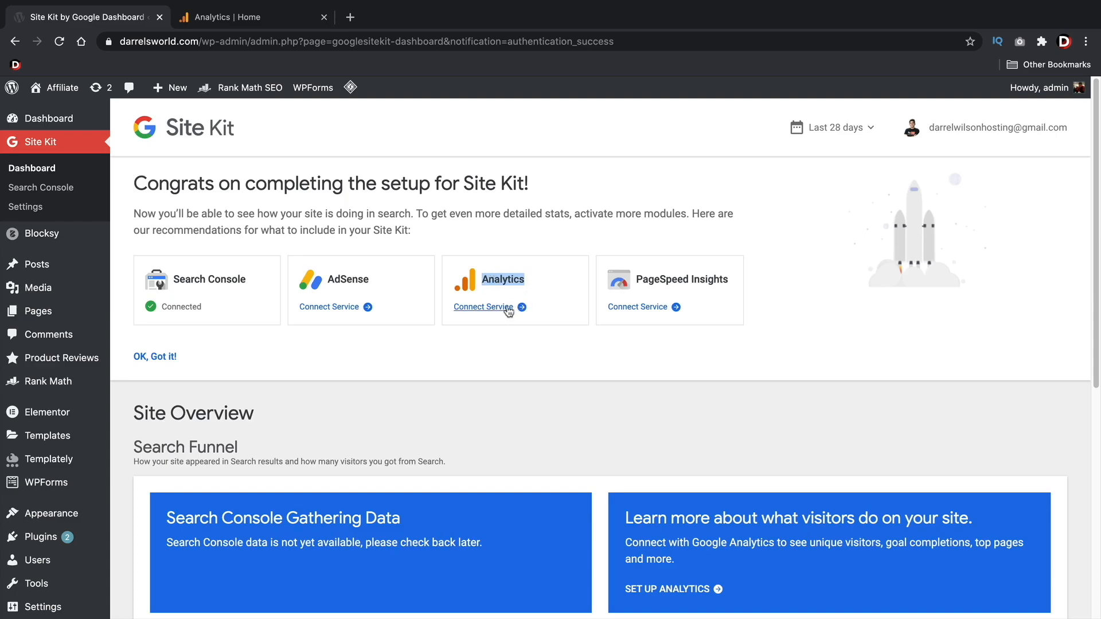
click(483, 308)
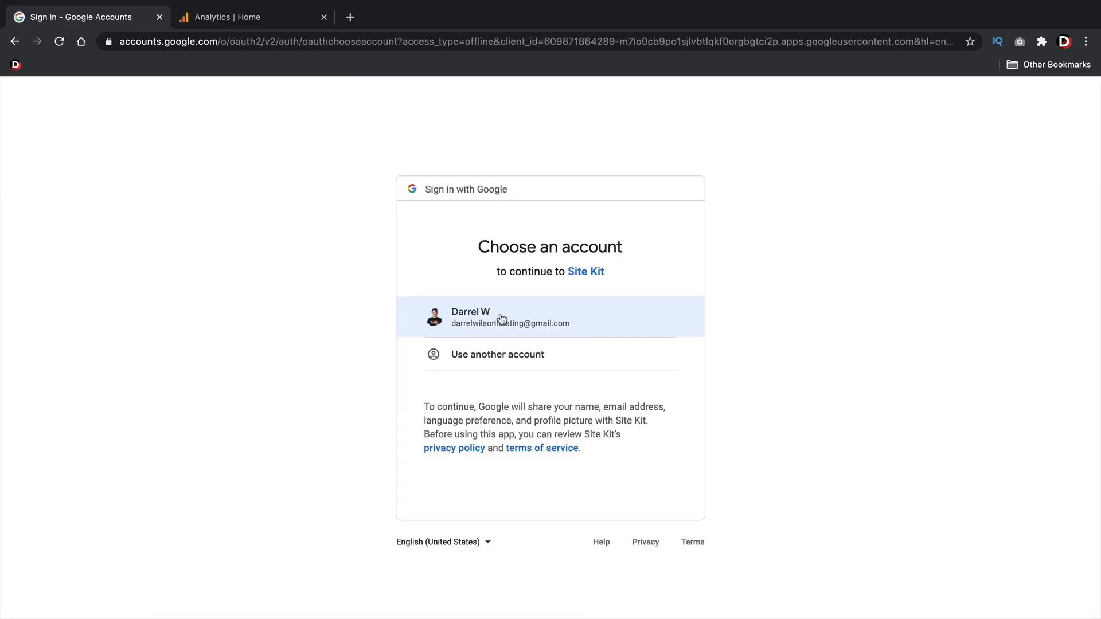
click(501, 319)
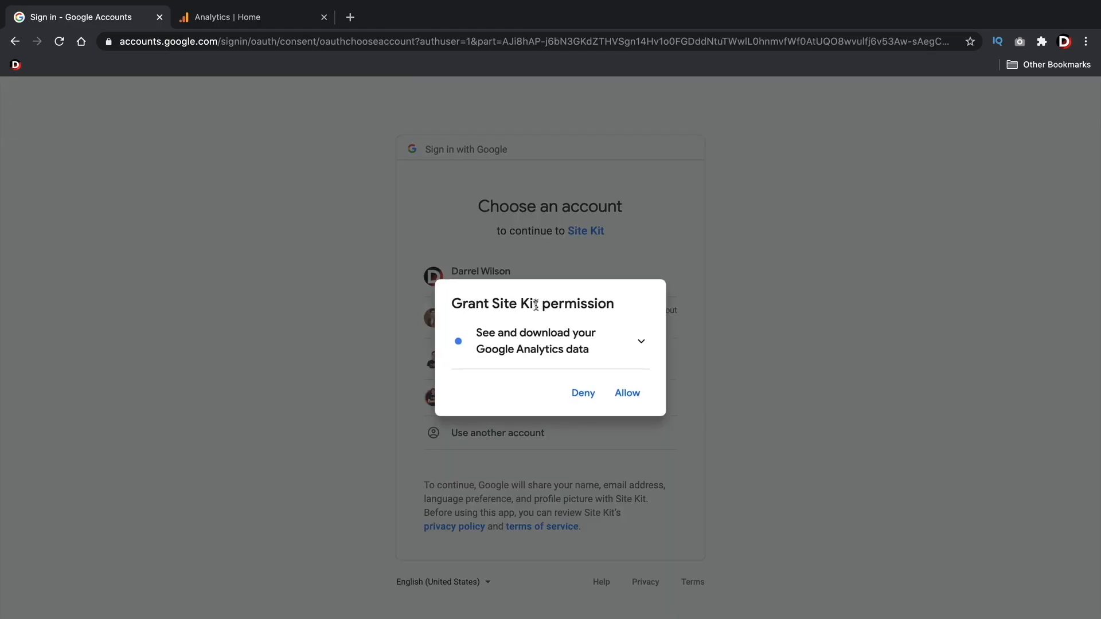
click(629, 394)
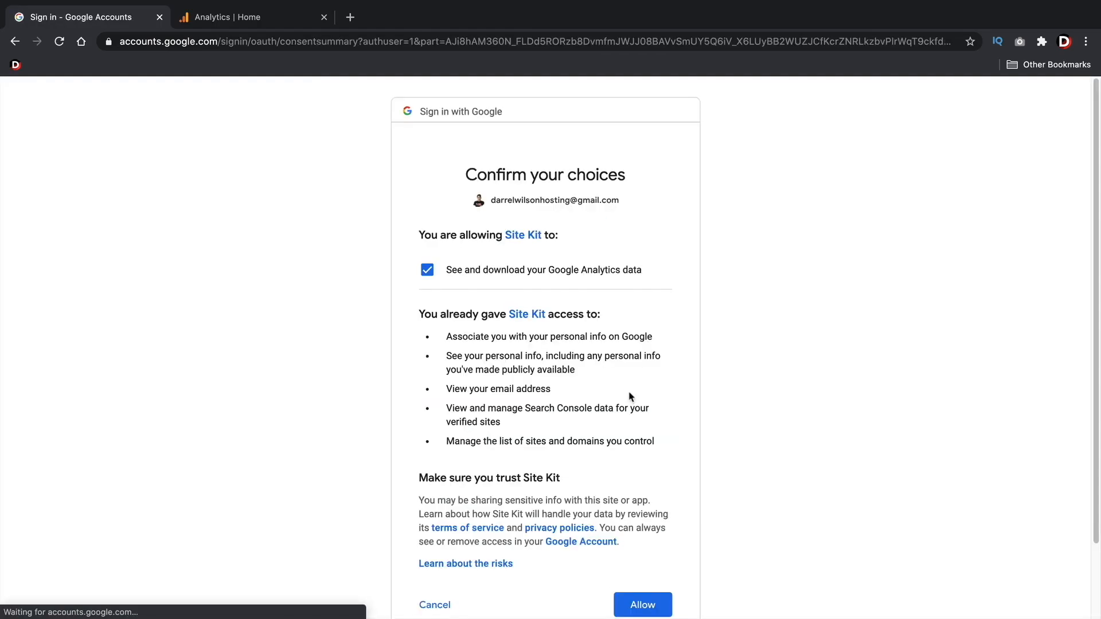
scroll(633, 384, down, 3)
click(650, 519)
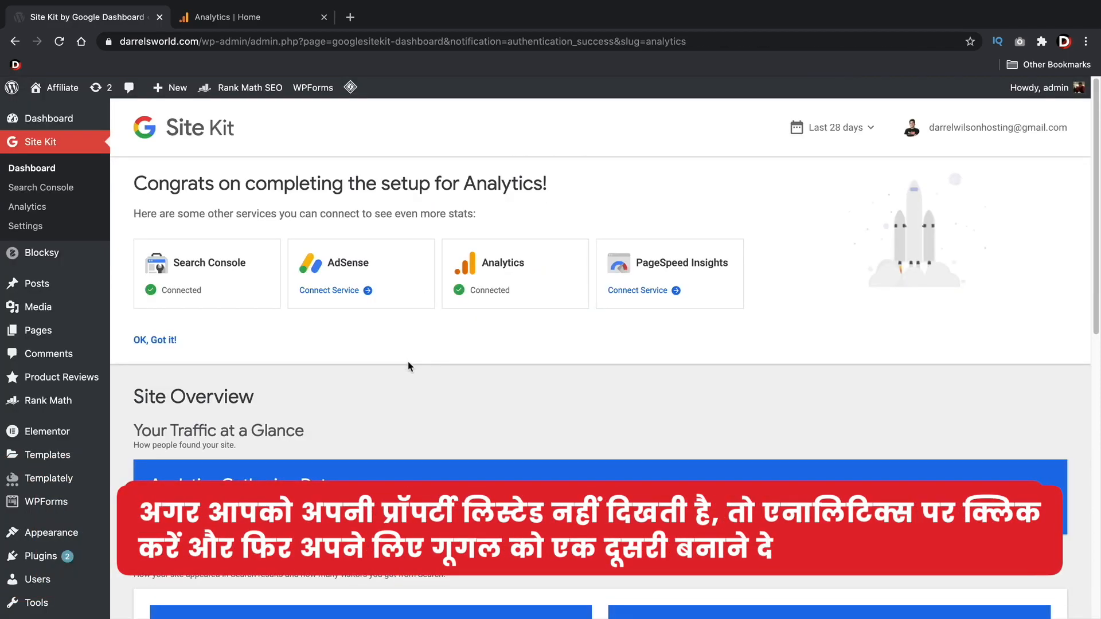
click(256, 21)
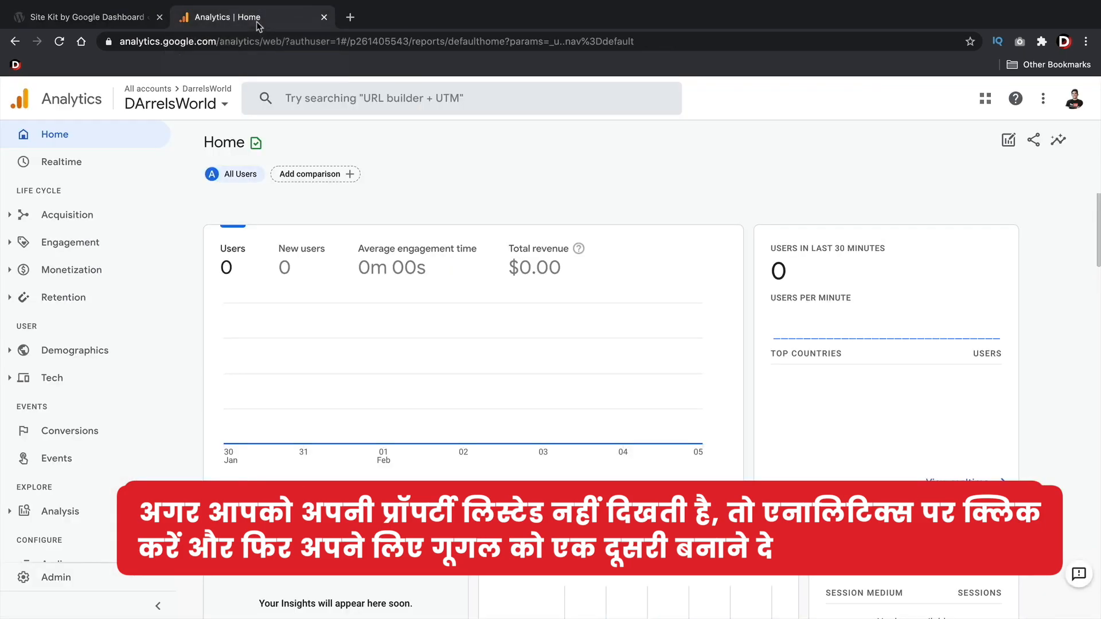
click(208, 101)
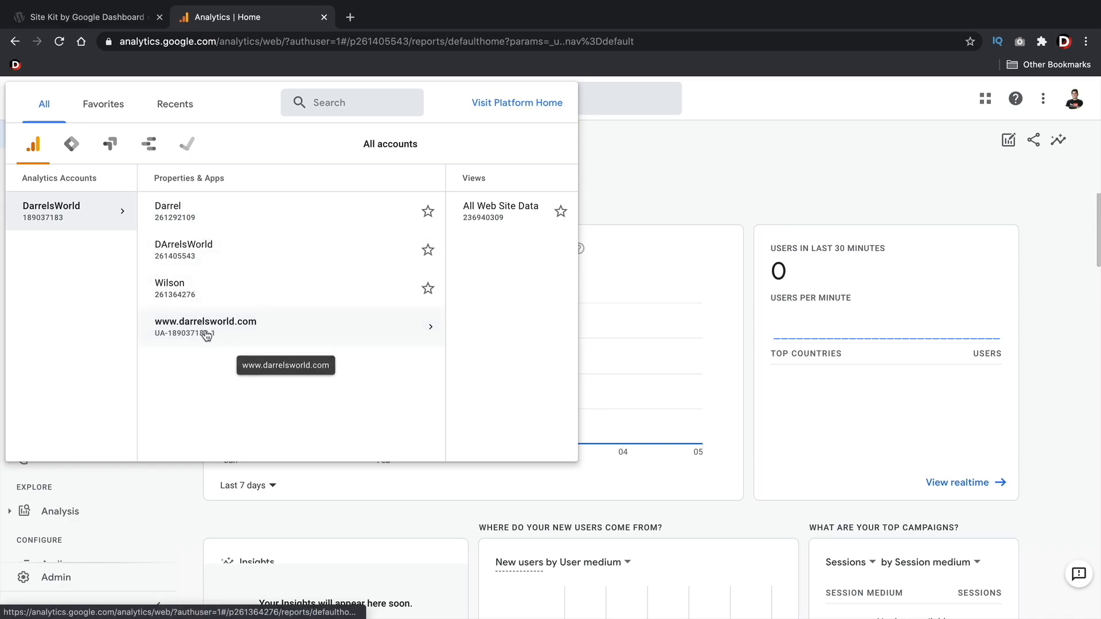
click(429, 331)
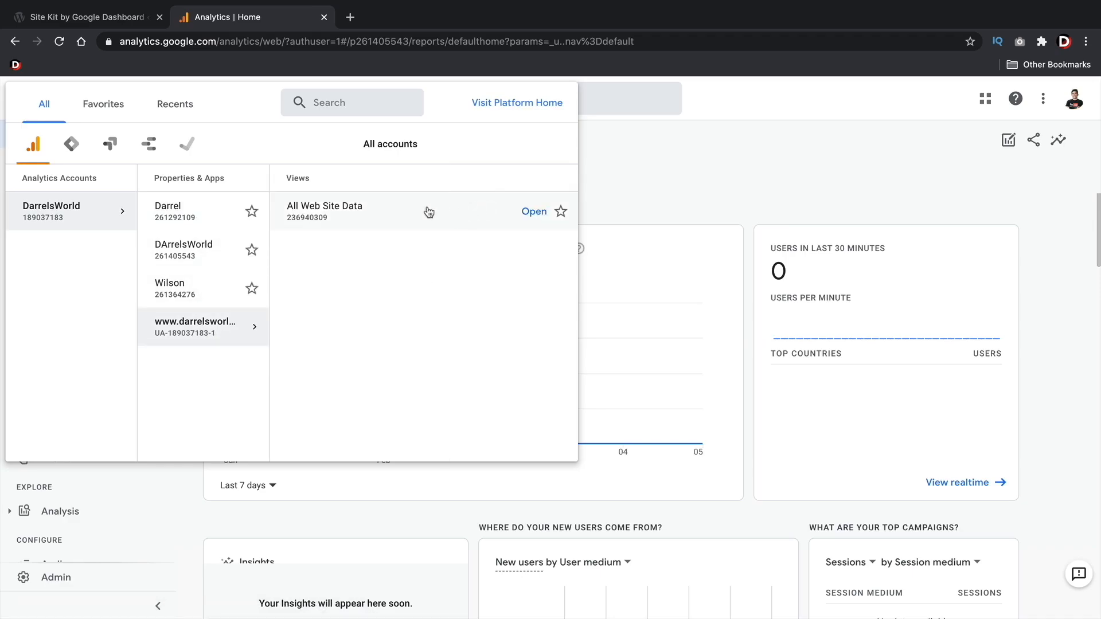
click(311, 214)
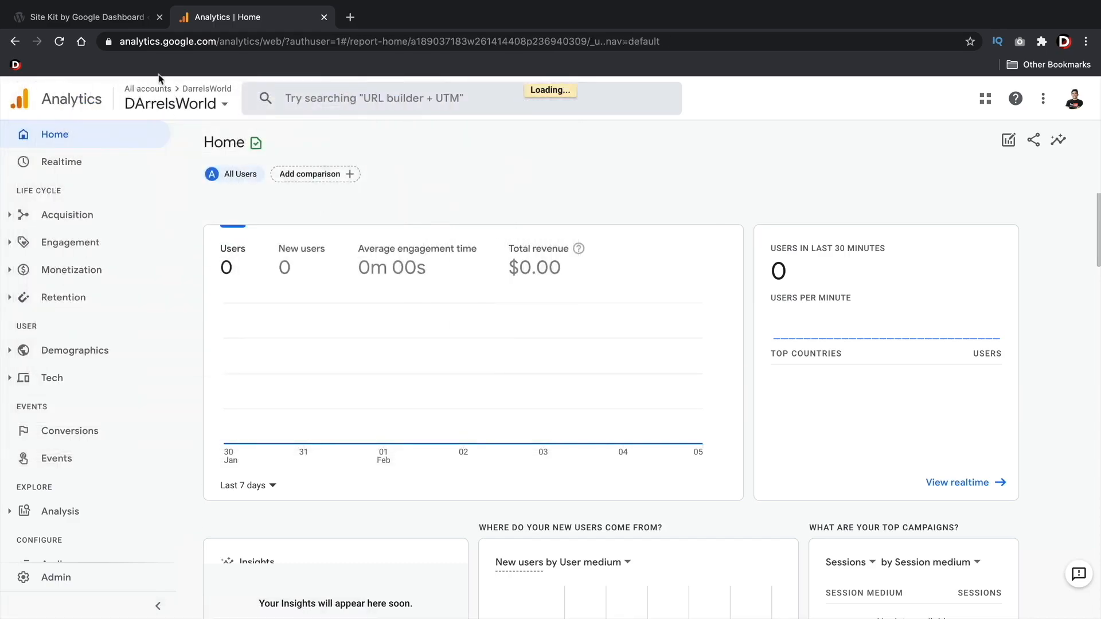
Return to the Site Kit dashboard and look through its traffic, Search Funnel and Popularity sections
click(109, 17)
scroll(388, 375, down, 5)
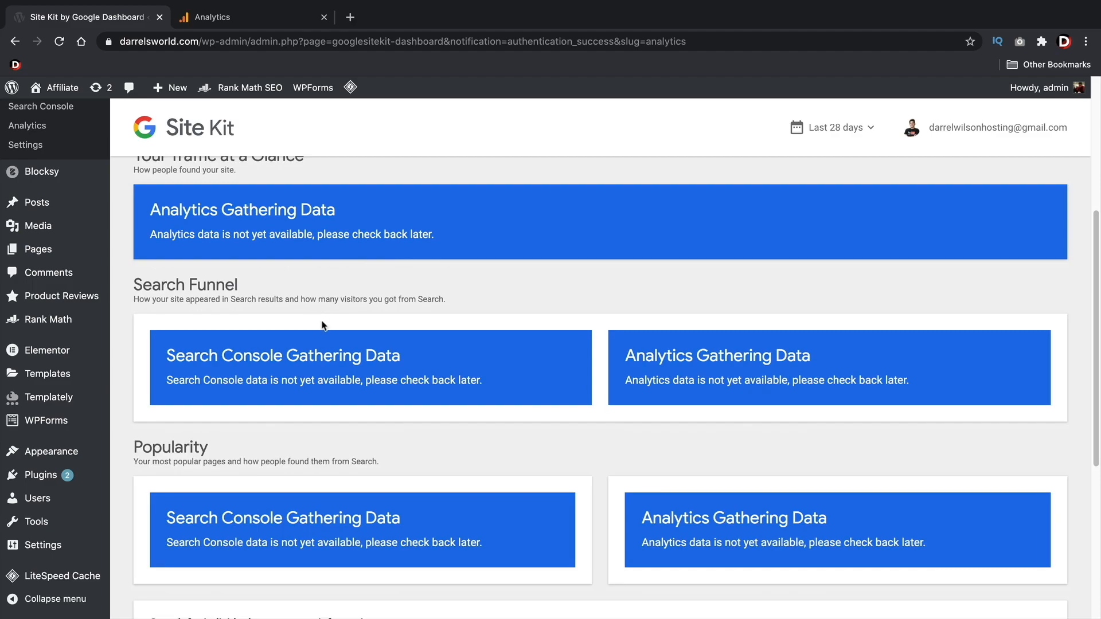
scroll(322, 324, up, 1)
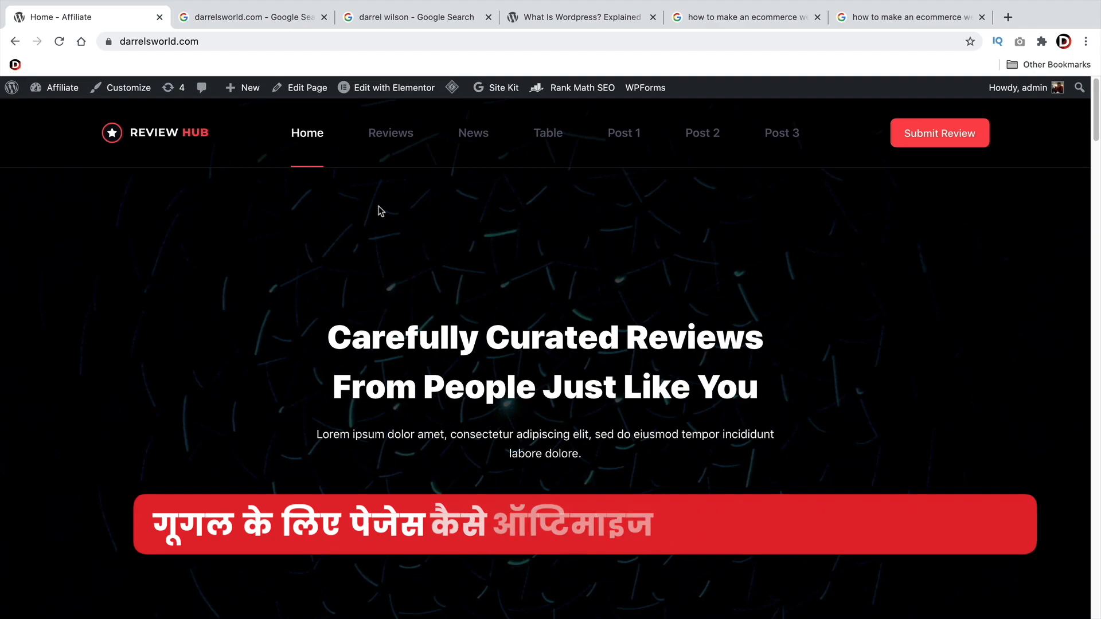
Examine the home page's title and description in the Google results for darrelsworld.com
click(230, 44)
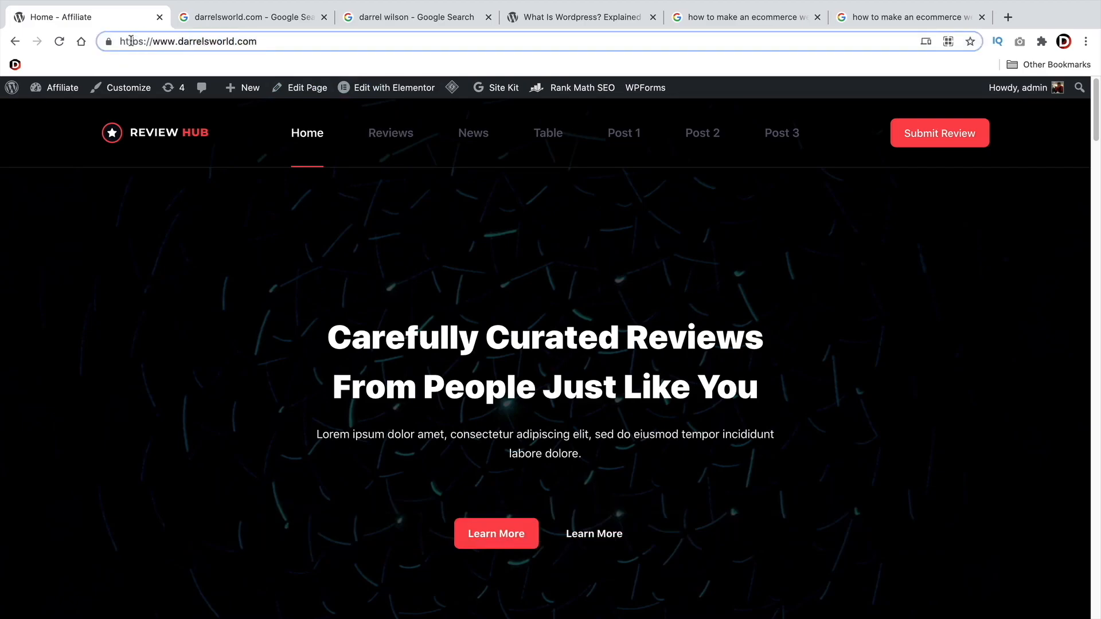
click(242, 20)
click(9, 209)
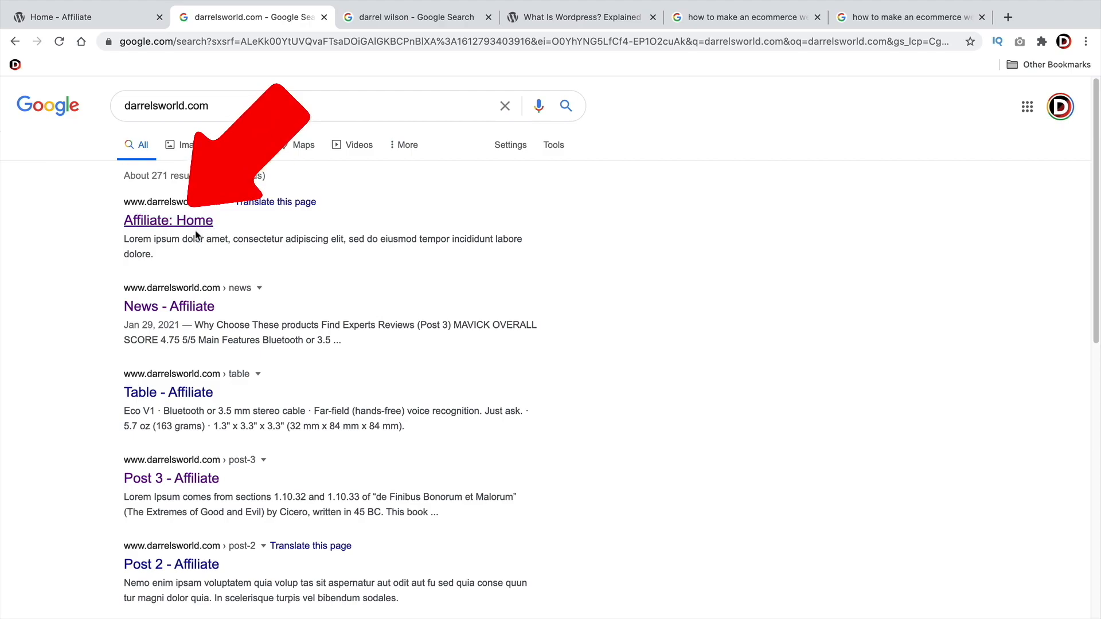
triple_click(143, 241)
click(179, 252)
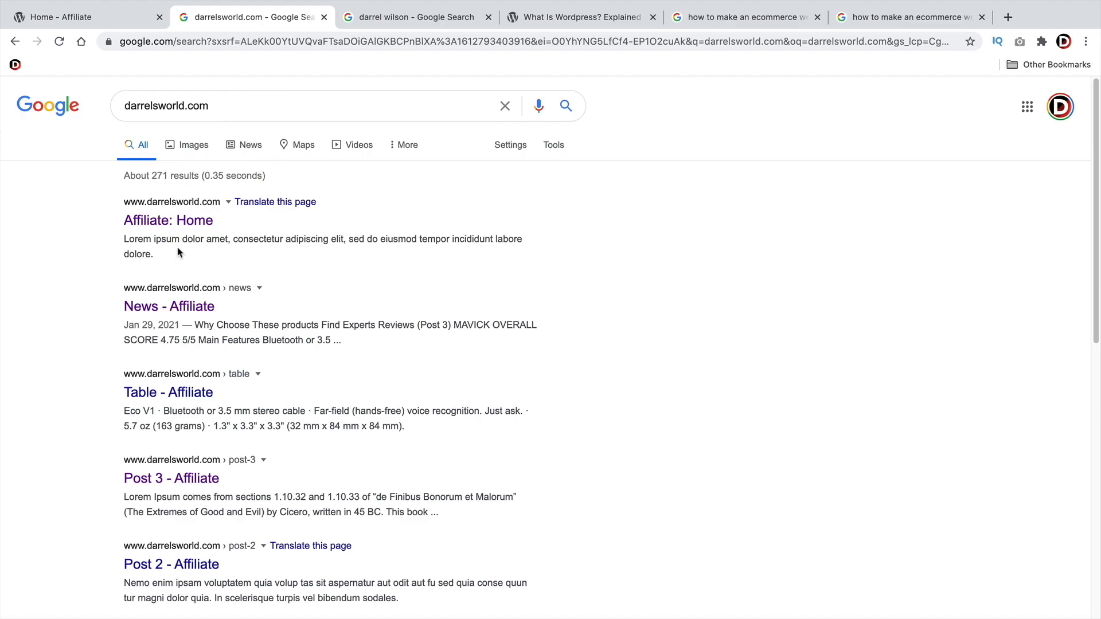
Examine the description of the first website listing in the Google results for the site owner's name
click(370, 17)
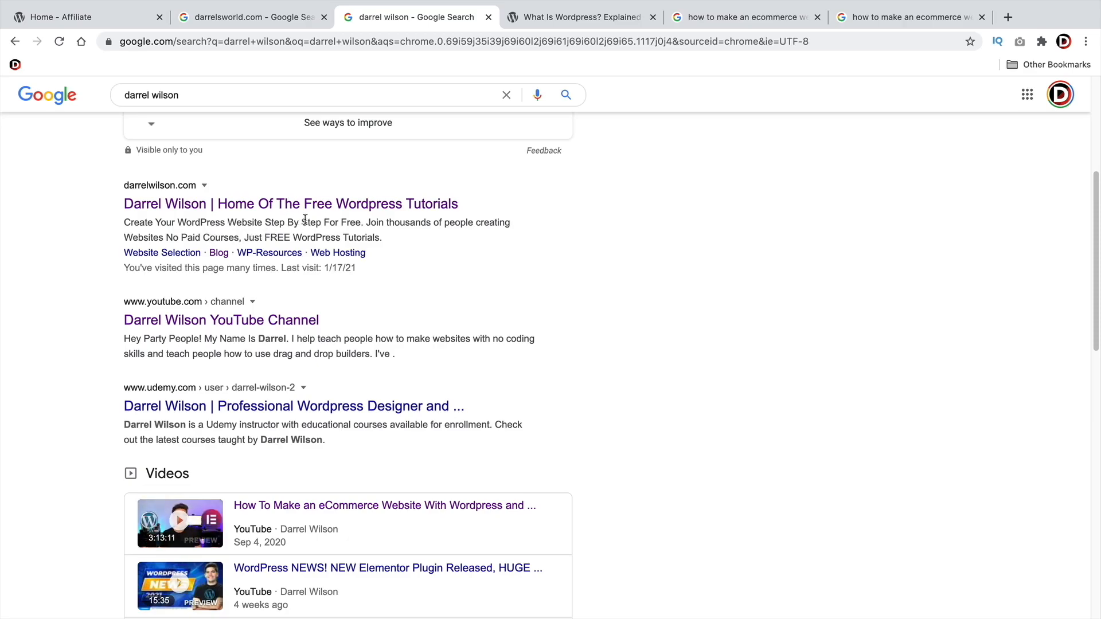
drag(363, 222, 177, 225)
click(404, 232)
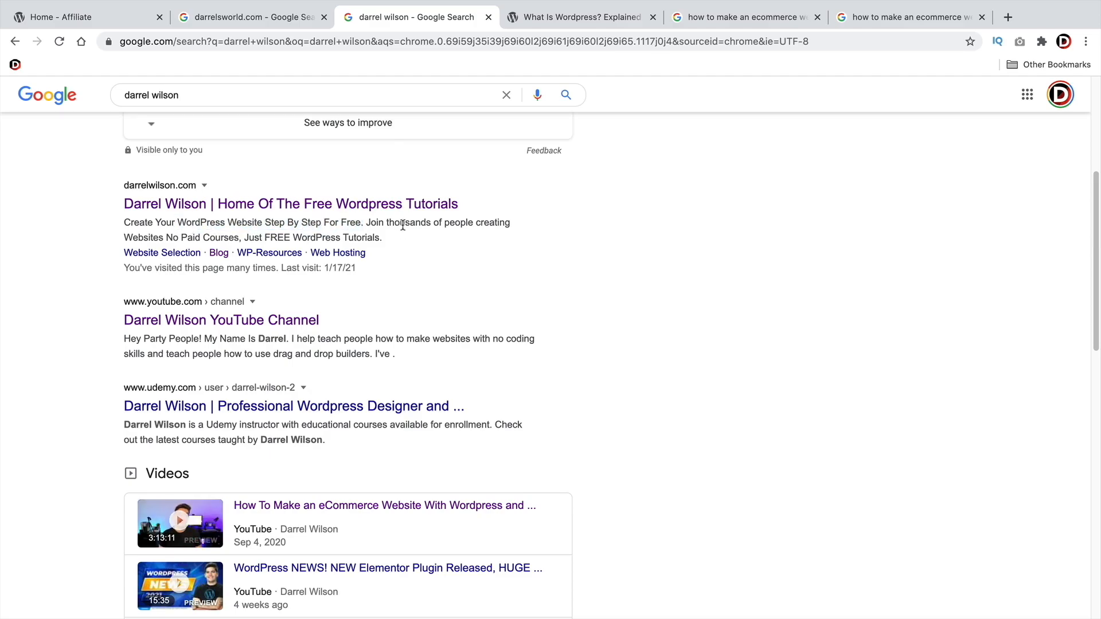
drag(380, 237, 132, 227)
click(131, 228)
Open the site's Home page for editing, logging in to WordPress with the account password
click(100, 23)
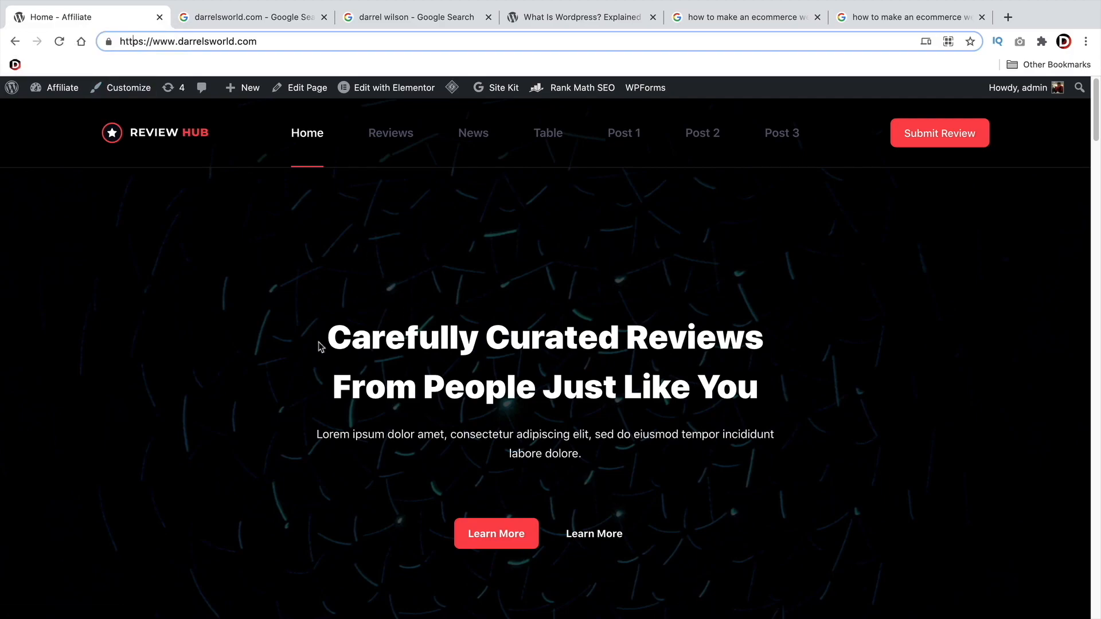
click(302, 88)
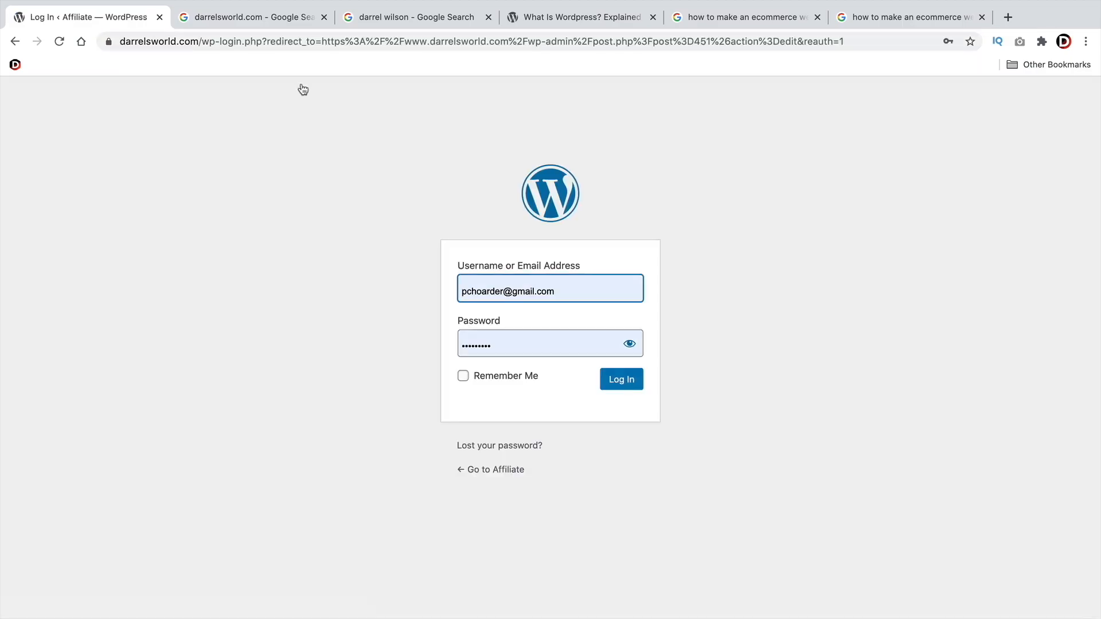
click(614, 380)
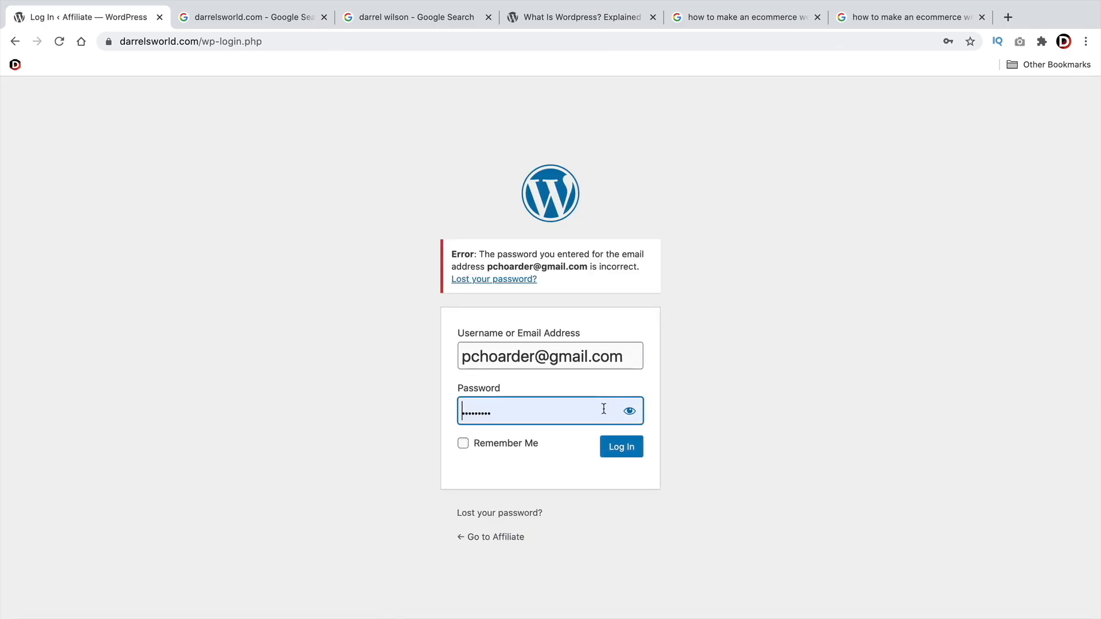
double_click(617, 410)
text(•)
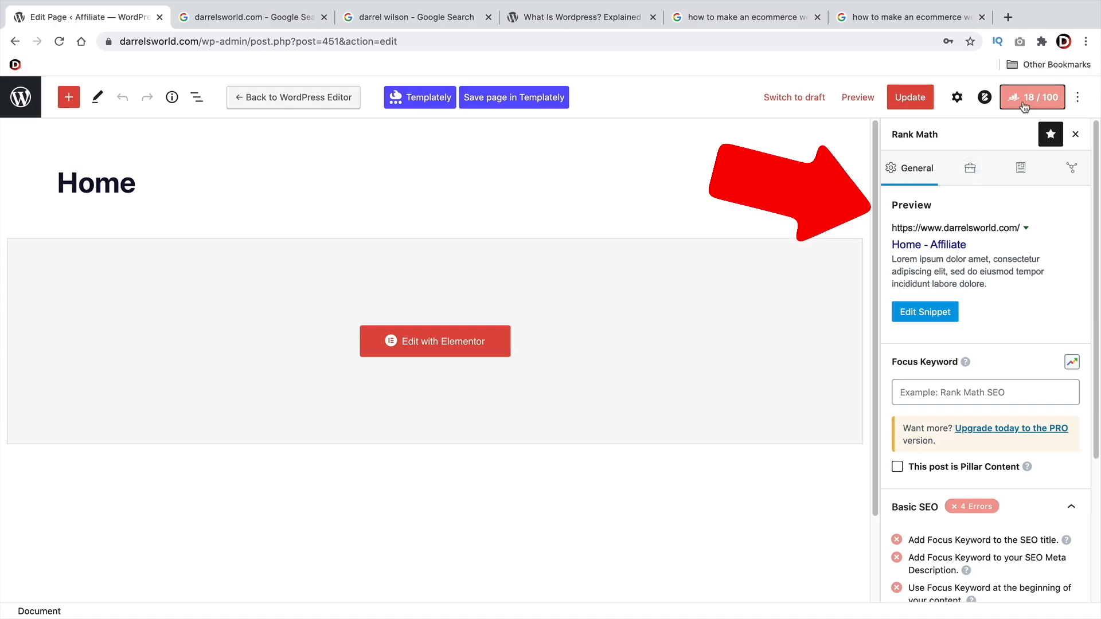
Look through the Home page's Rank Math Advanced, Schema and Social settings, returning to the General settings
click(969, 170)
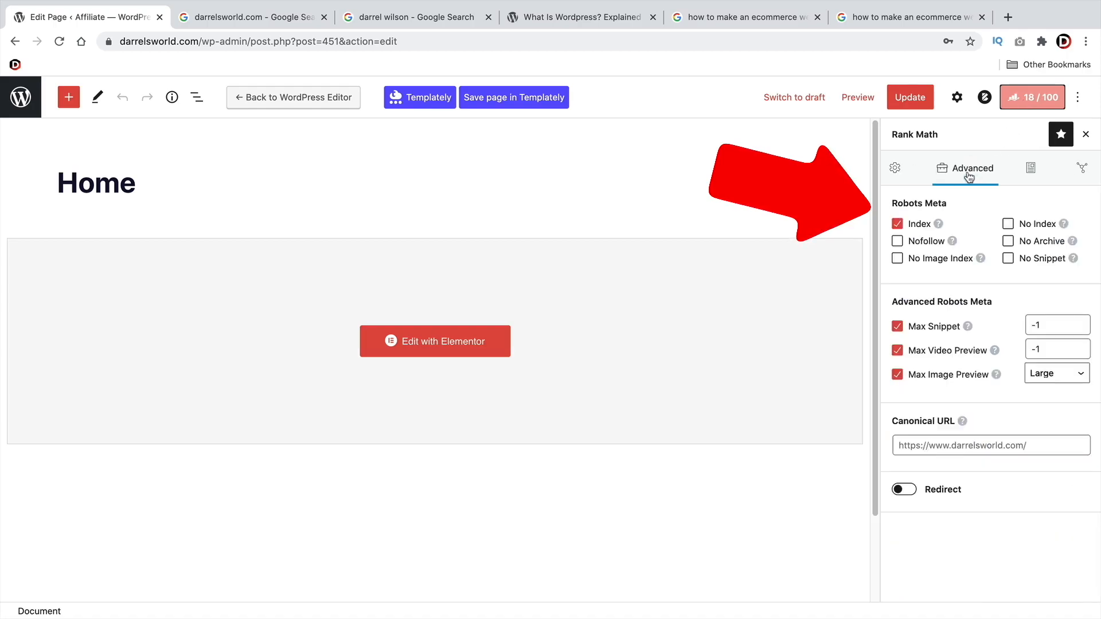
click(1027, 170)
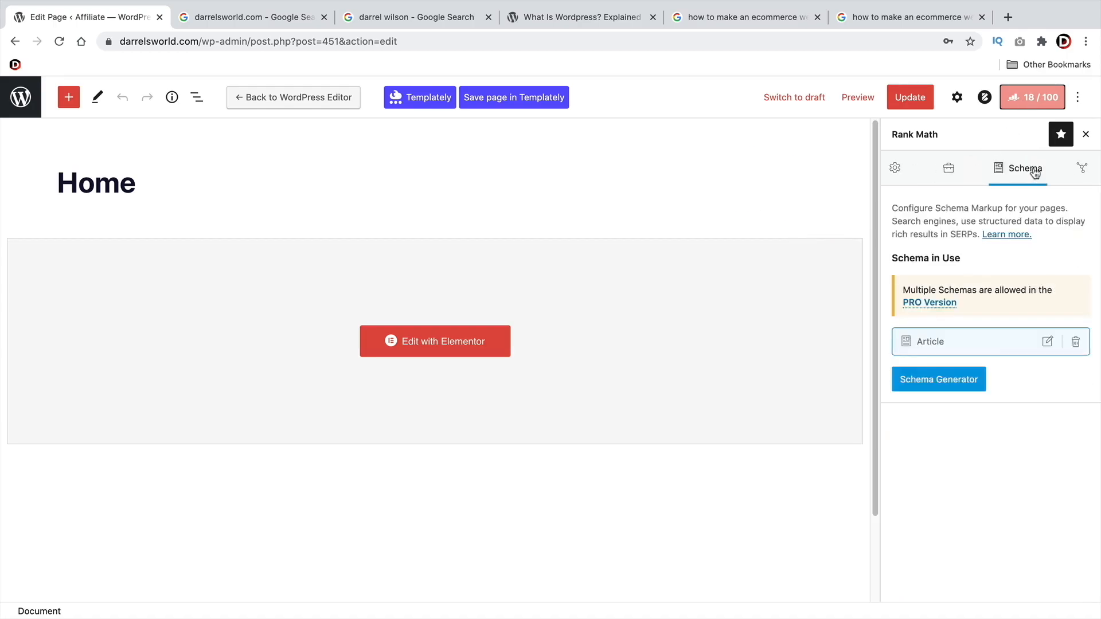
click(1077, 172)
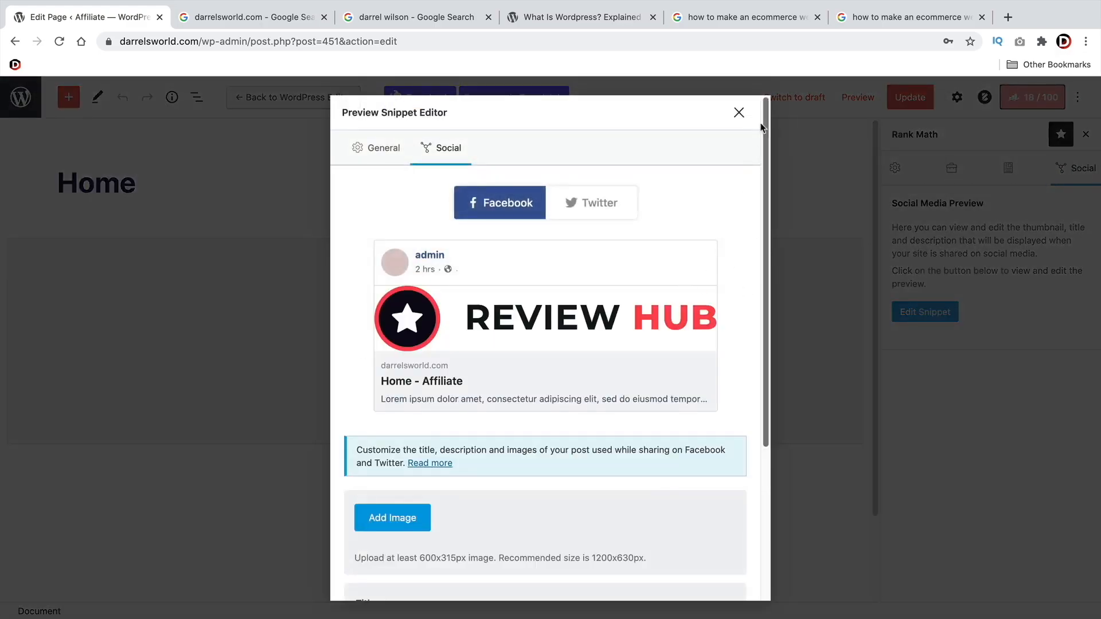
click(738, 112)
click(895, 169)
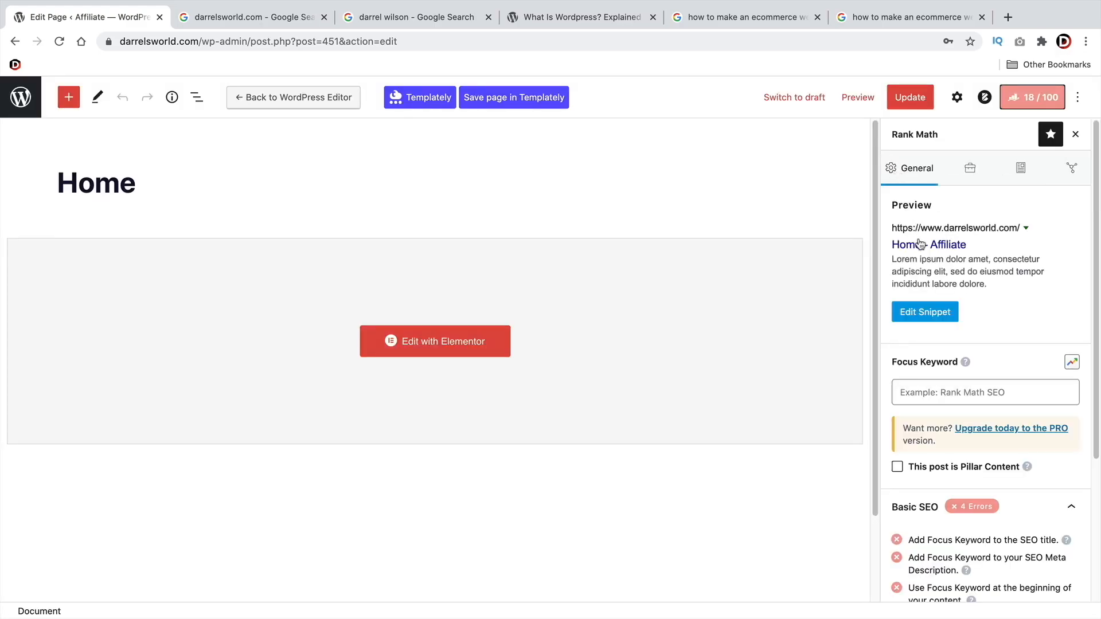
Open the snippet editor for the Home page's Google listing and inspect its title variables
click(929, 313)
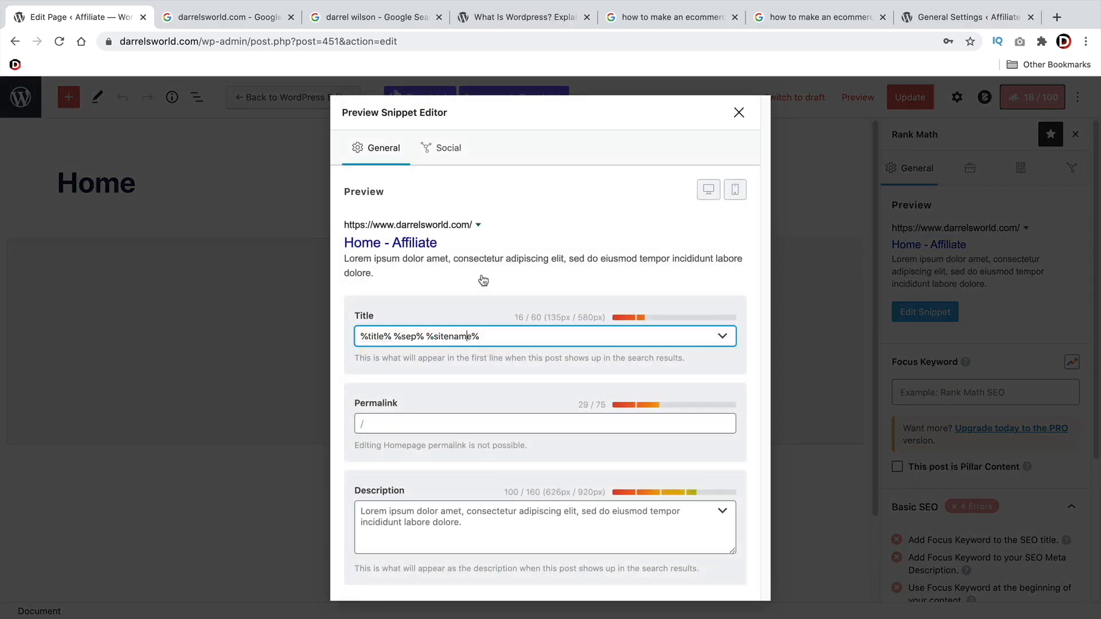
drag(384, 335, 430, 333)
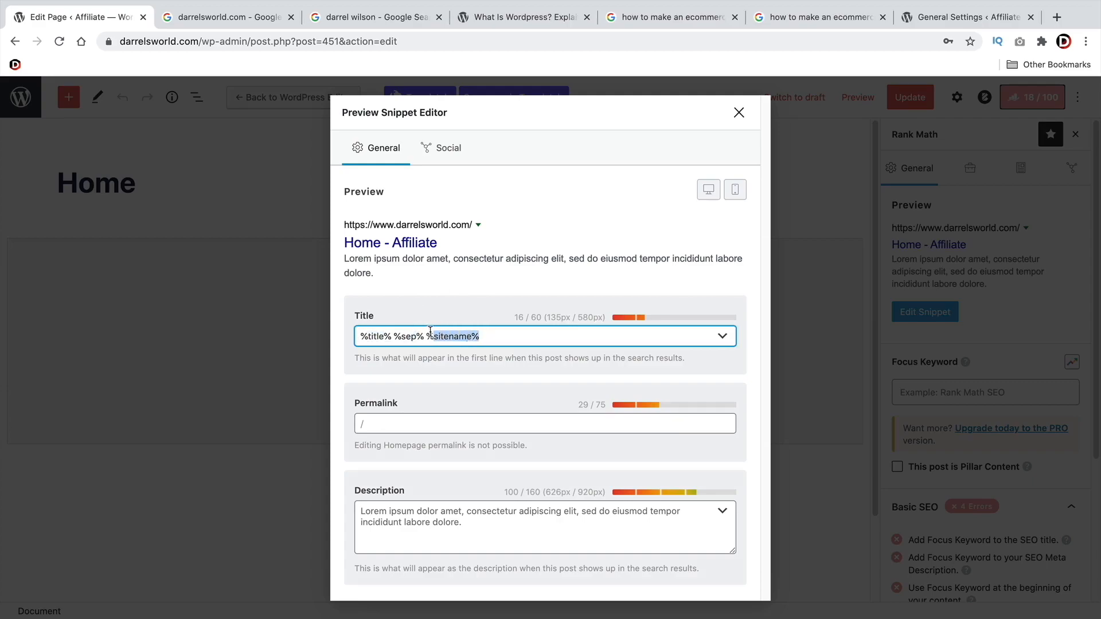
click(464, 303)
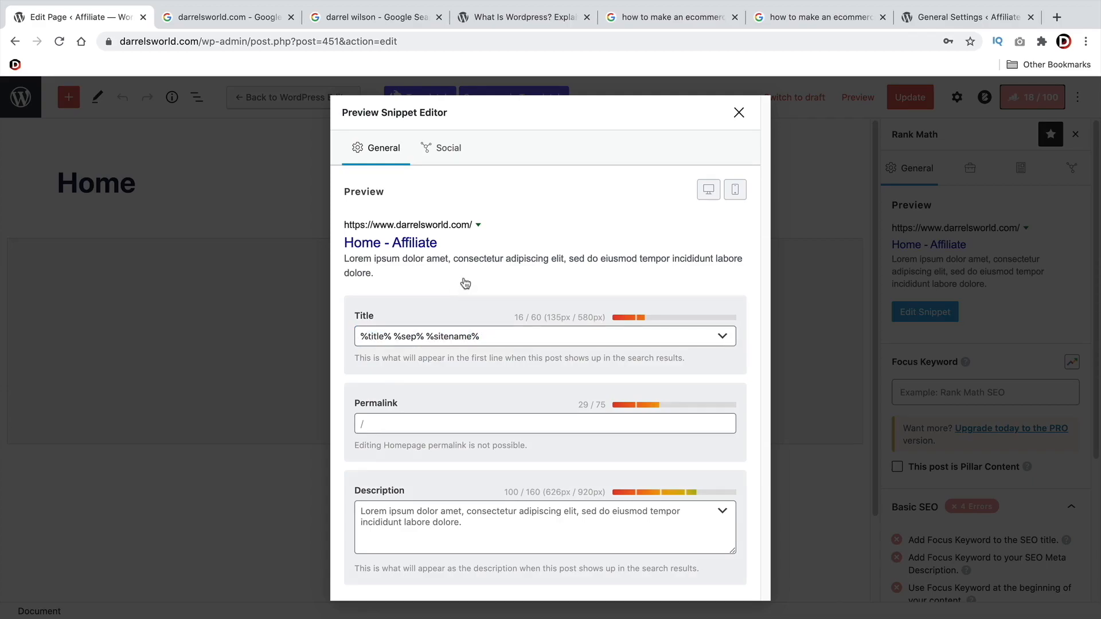
Browse the list of variables available for the snippet title, including Site Title and Site Description
click(721, 338)
scroll(573, 462, down, 4)
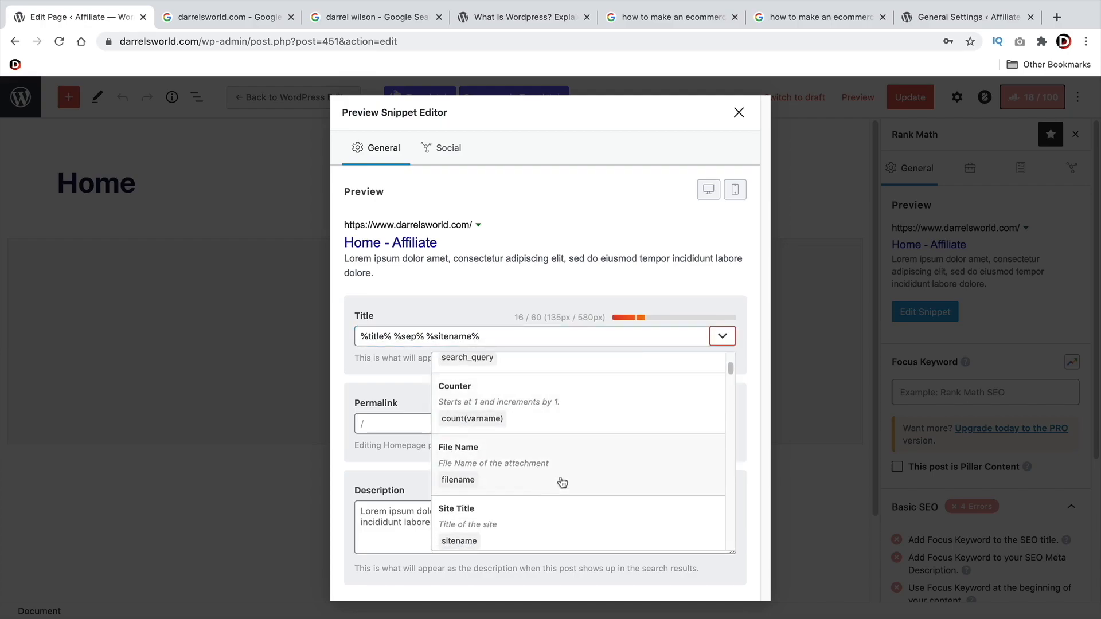
scroll(540, 416, down, 2)
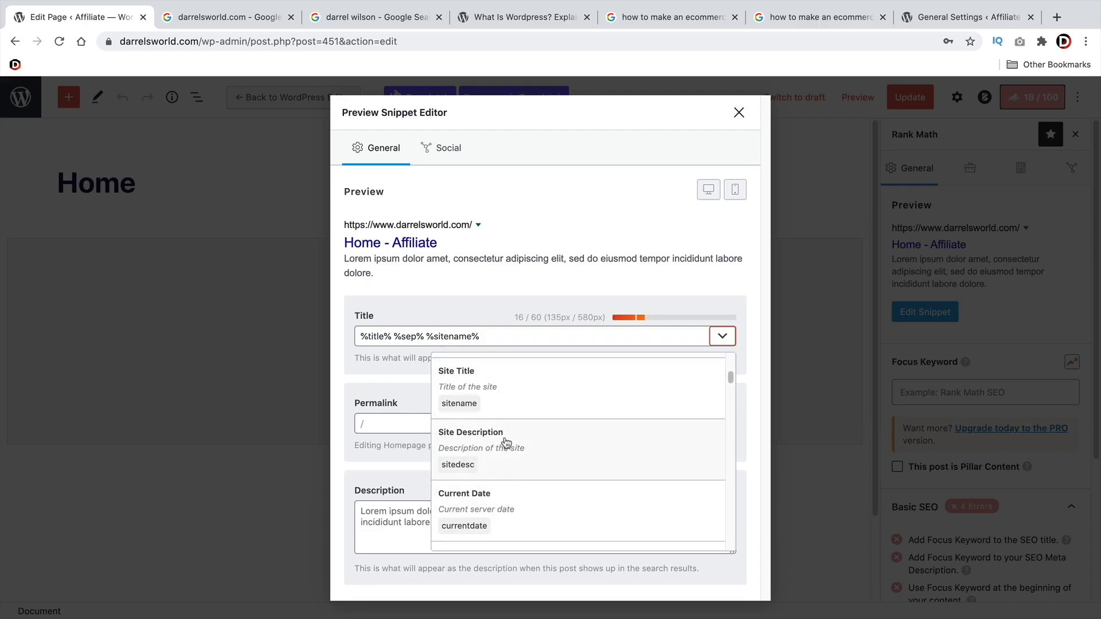
scroll(524, 435, down, 2)
scroll(551, 402, up, 4)
click(658, 240)
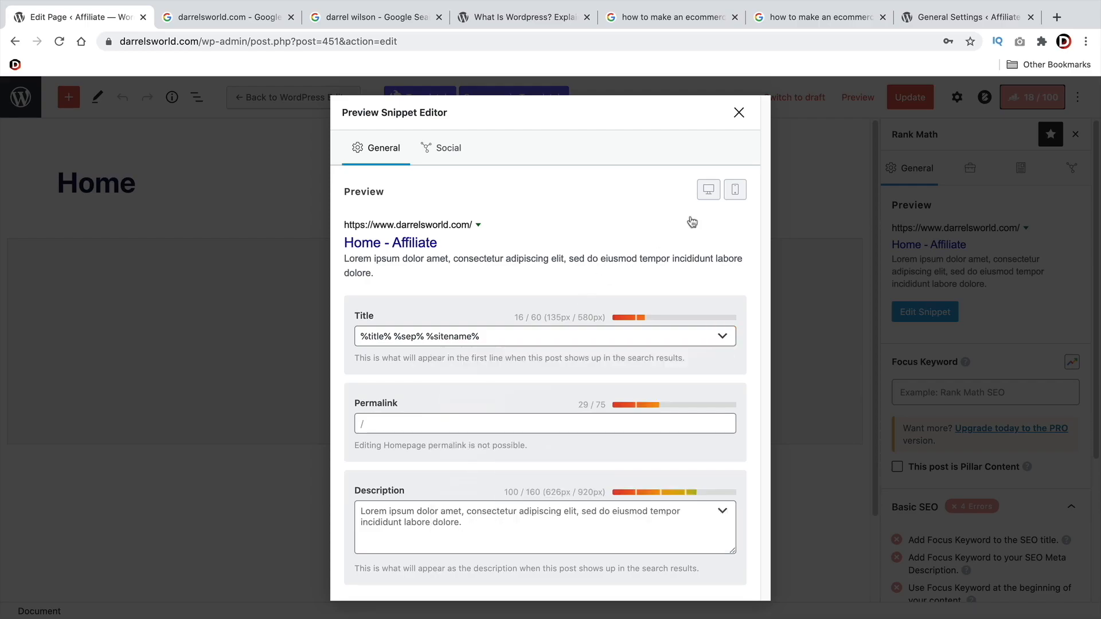
Check the Site Title in General Settings and the first website listing in the Google results for the site owner's name
click(967, 23)
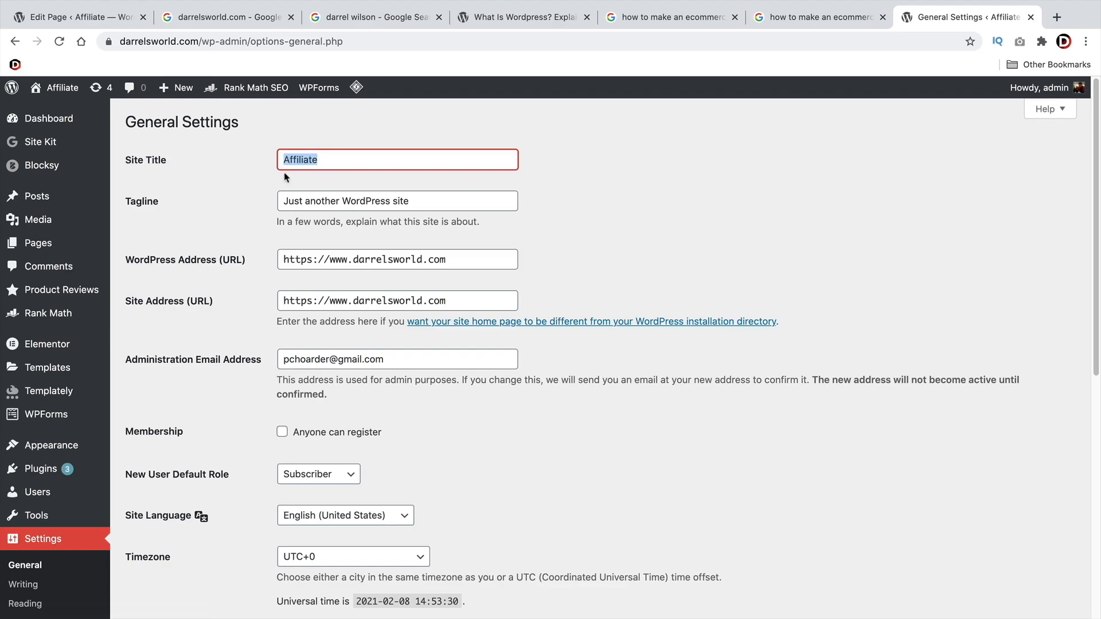
click(89, 21)
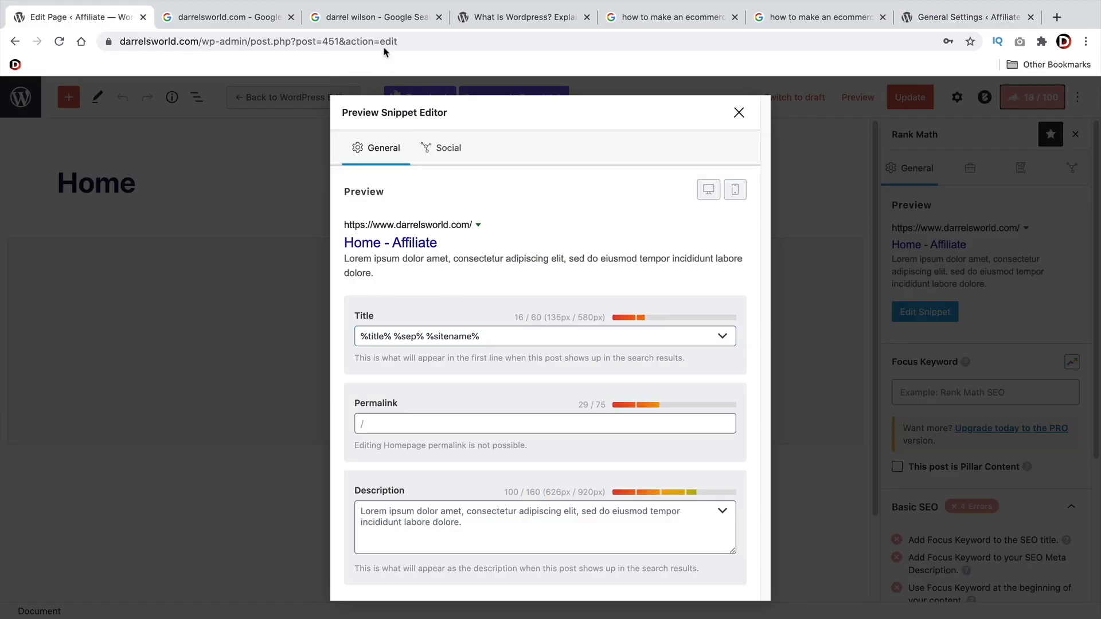
click(376, 18)
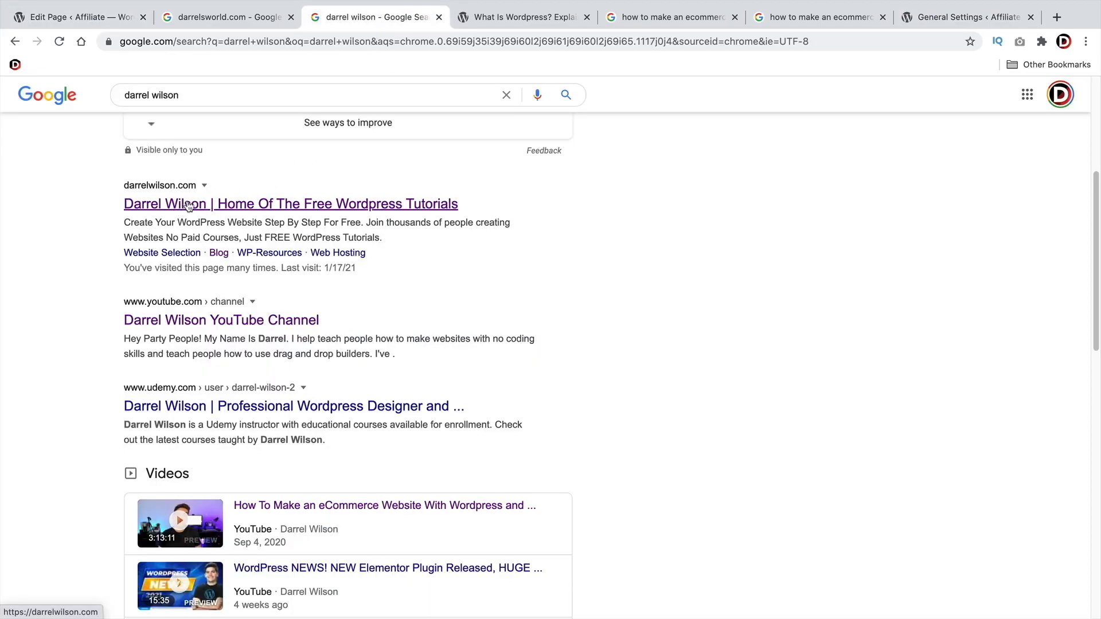
drag(382, 237, 324, 224)
click(332, 224)
click(107, 19)
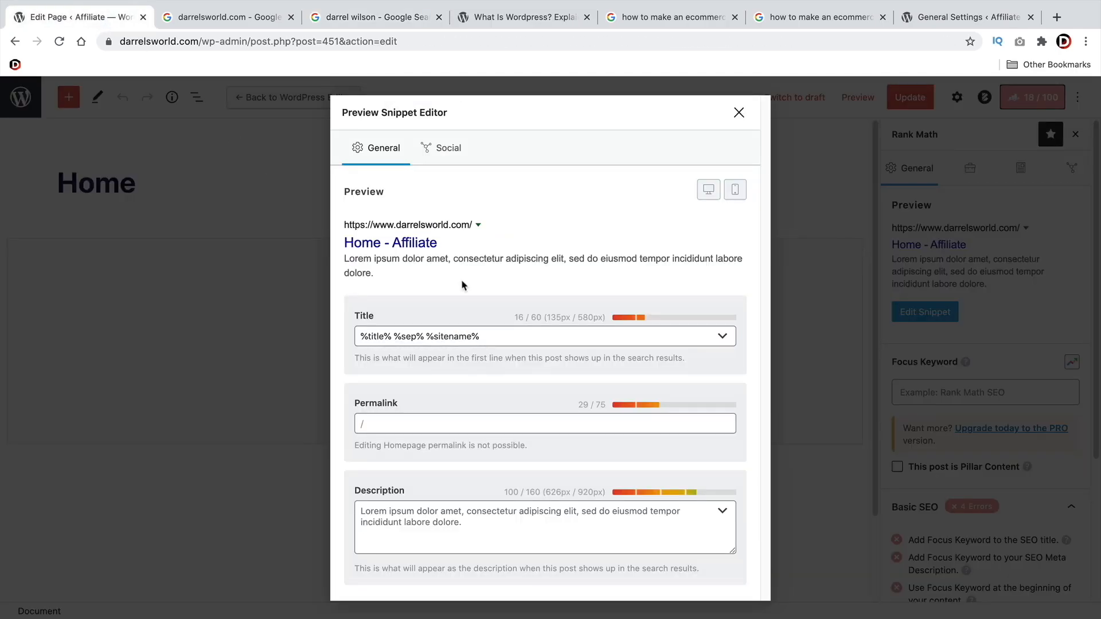
Delete %title% from the snippet title and cut %sep% from in front of %sitename%
drag(392, 337, 361, 337)
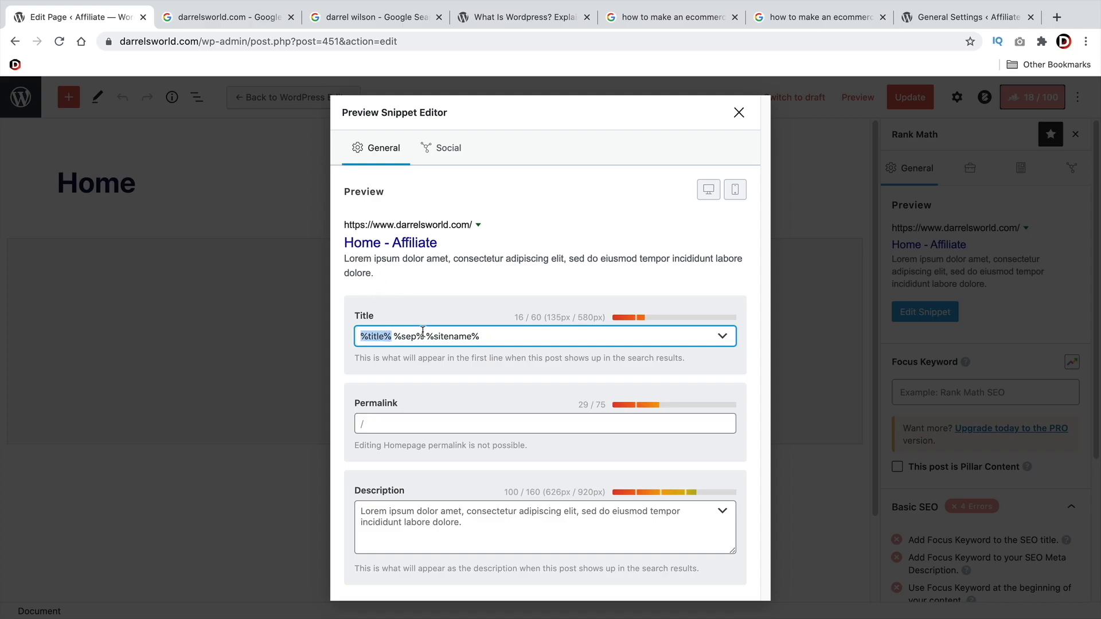
key(BackSpace)
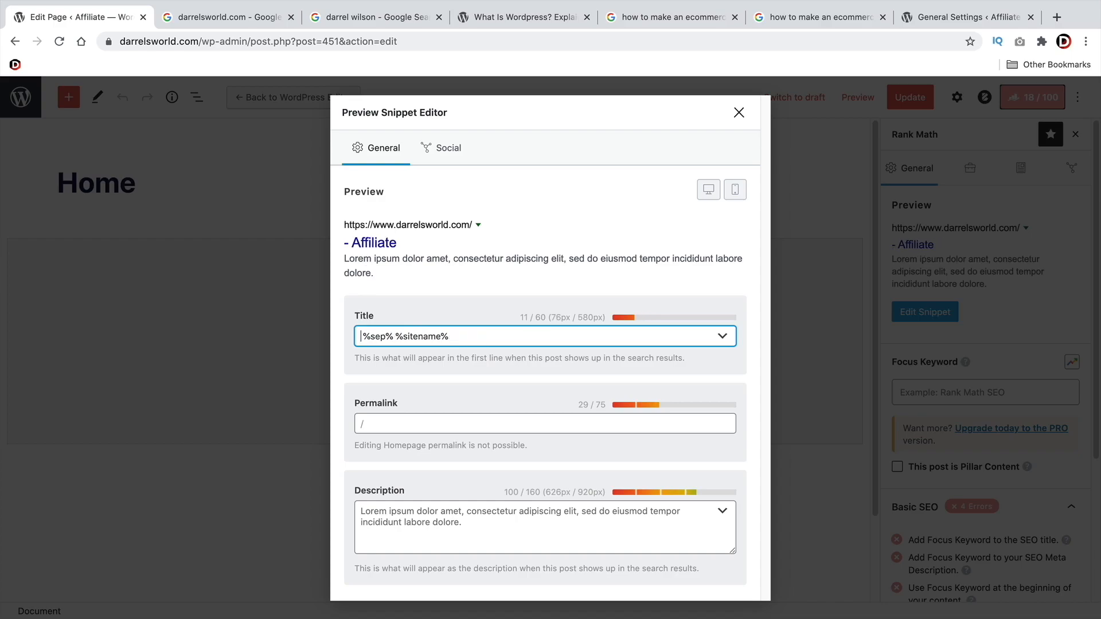
drag(396, 336, 360, 336)
right_click(388, 336)
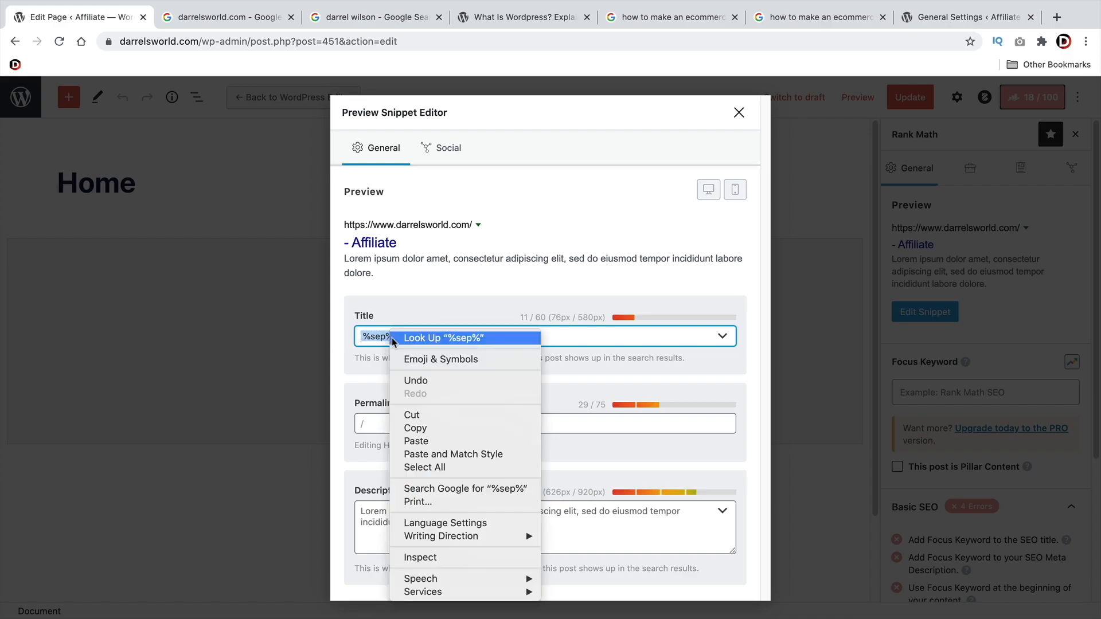
click(415, 416)
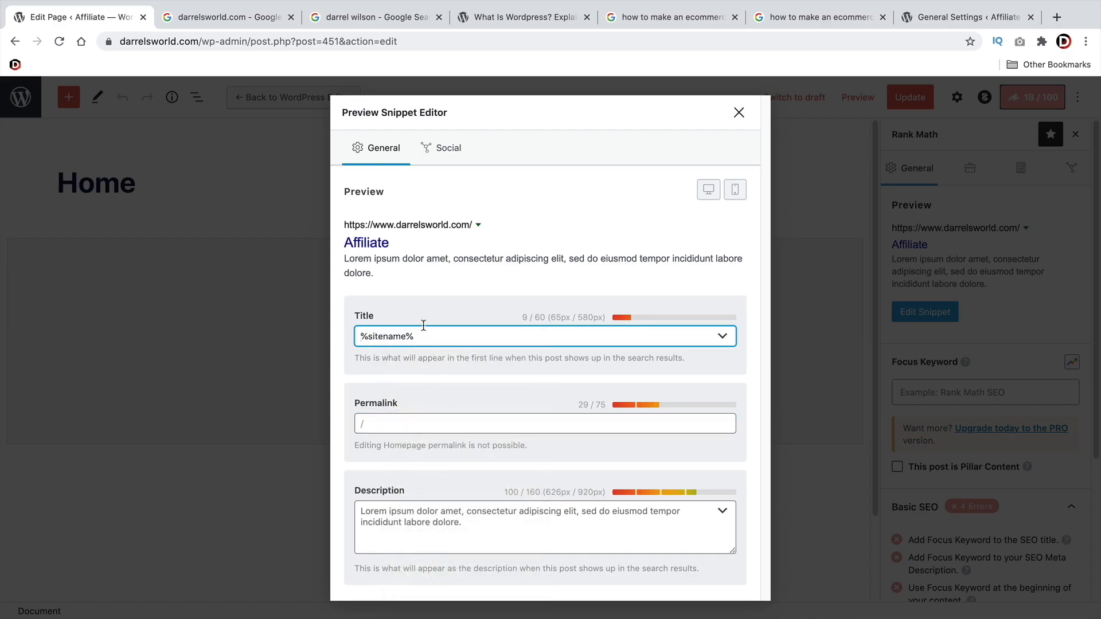
Examine the Site Title in the WordPress General Settings and return to the snippet editor
click(951, 19)
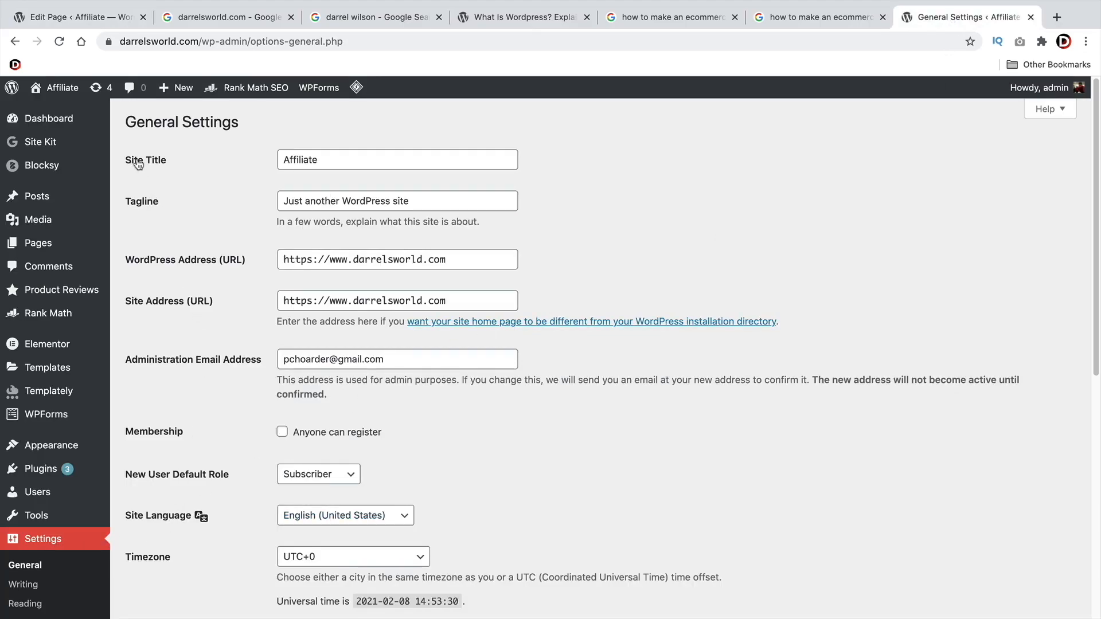
drag(324, 158, 273, 159)
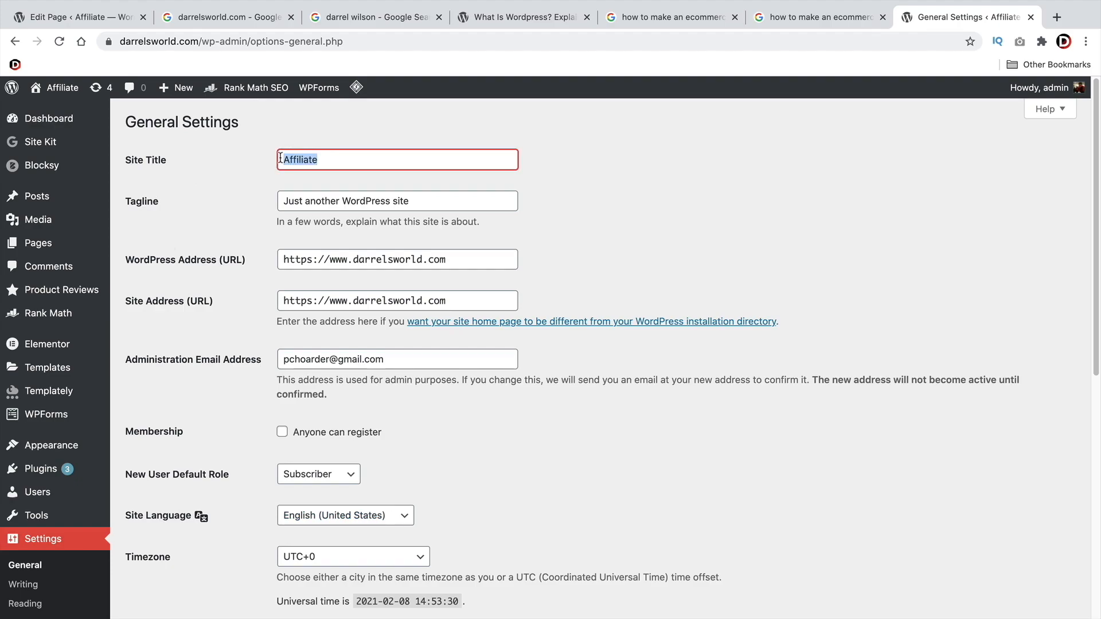
click(108, 22)
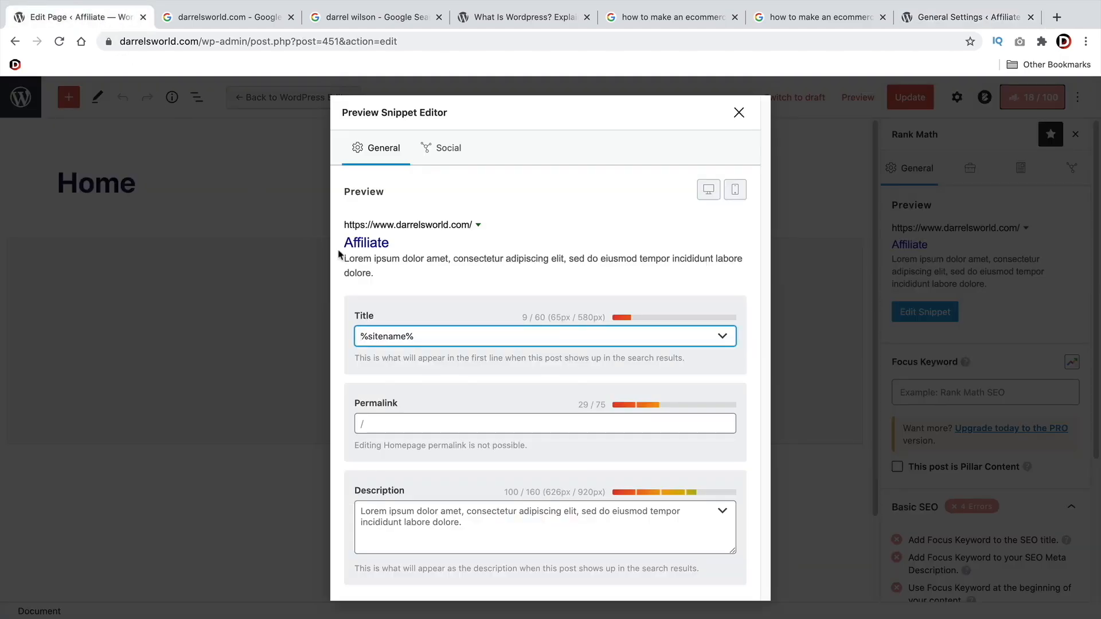
Paste the separator after the site name so the snippet title reads %sitename% %sep%
click(435, 334)
right_click(434, 334)
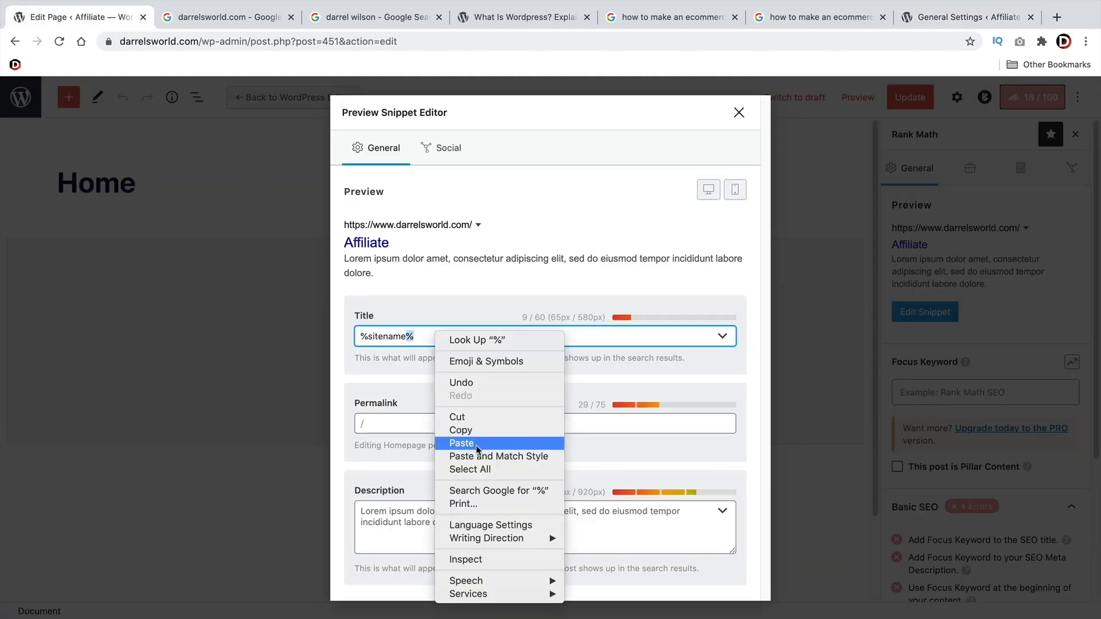
click(457, 443)
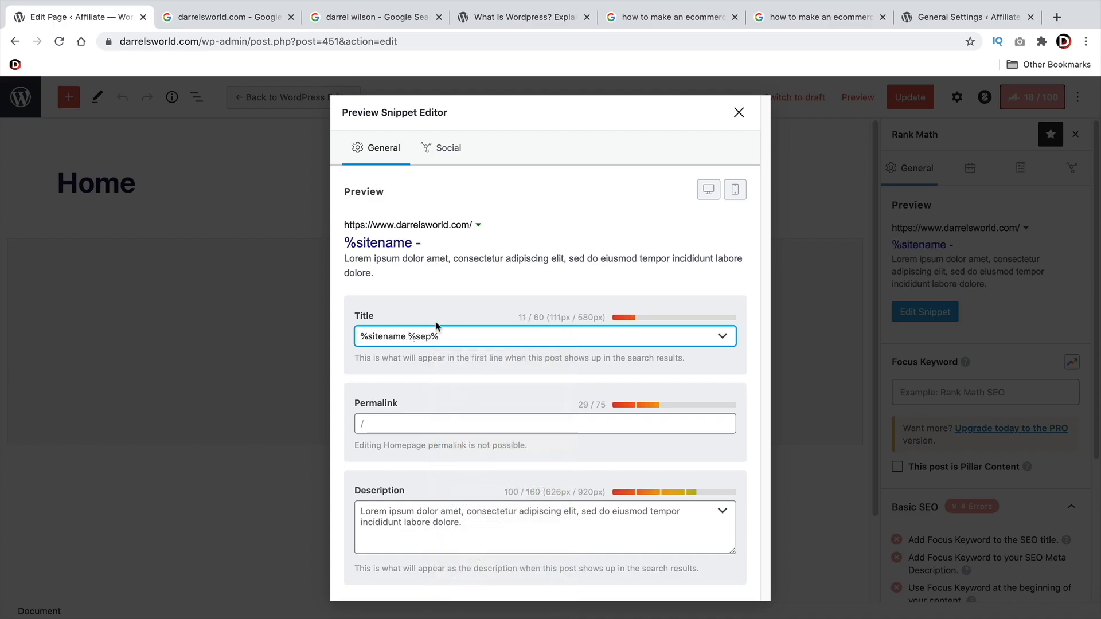
text(%)
key(Delete)
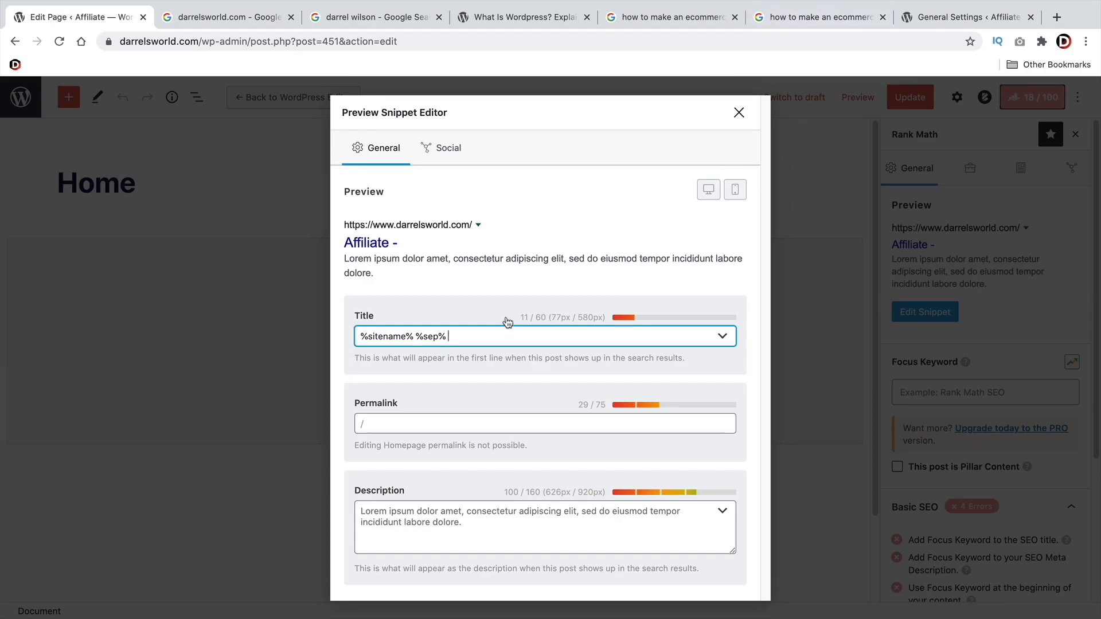
Check the site owner's Google listing for reference and append 'Home Of The Best Drone Reviews' to the snippet title
click(408, 22)
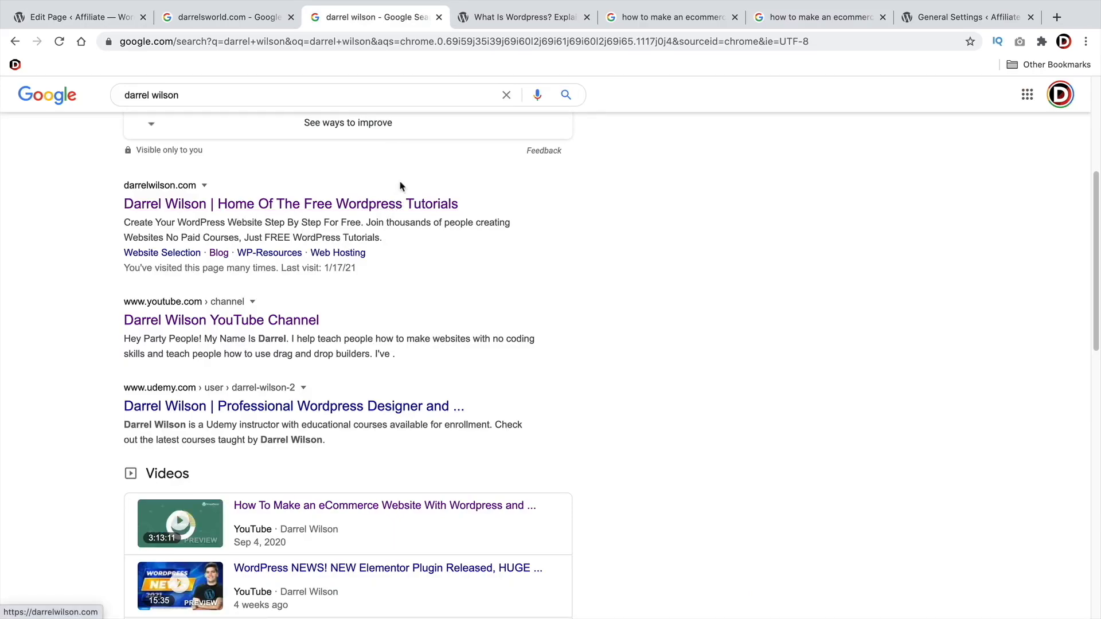
click(109, 22)
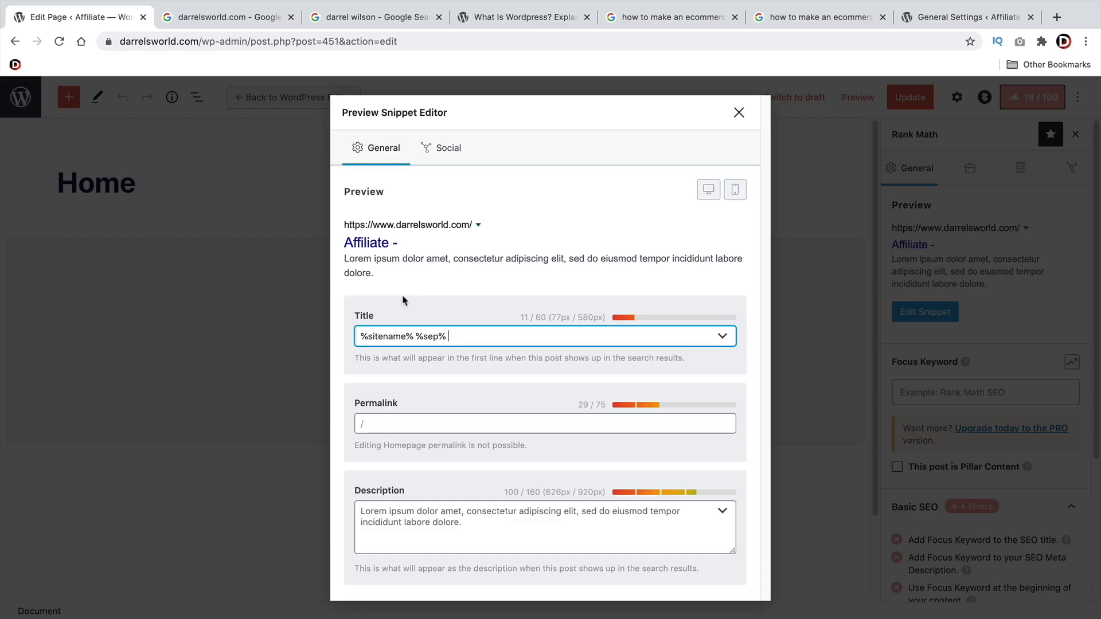
text(Home Of The Besr D)
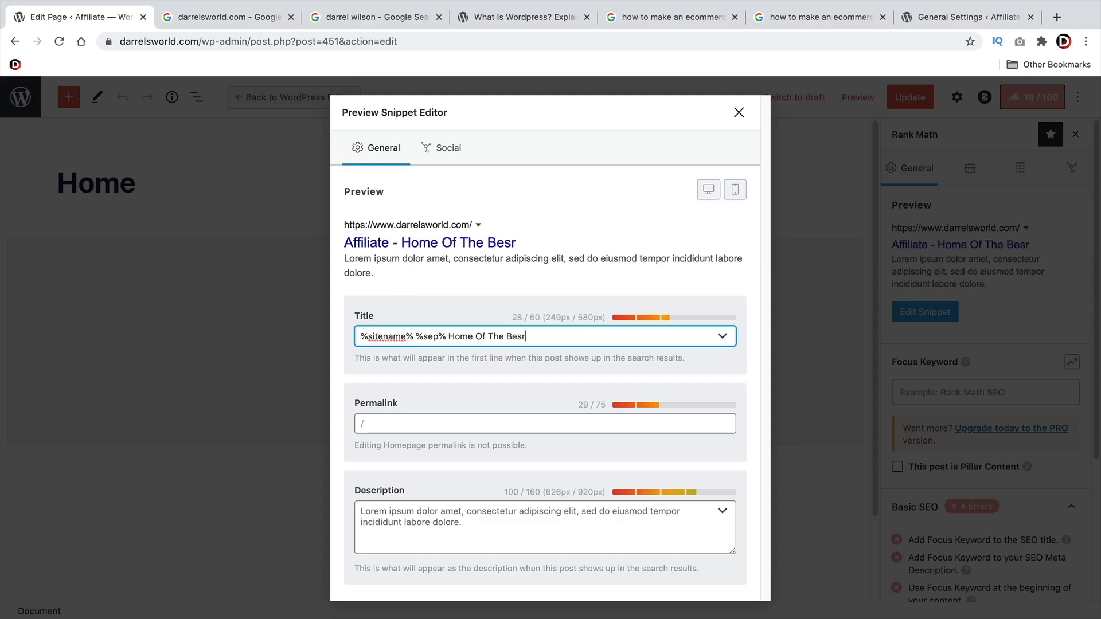
key(BackSpace)
key(BackSpace)
key(BackSpace)
text(t Drone Reviews)
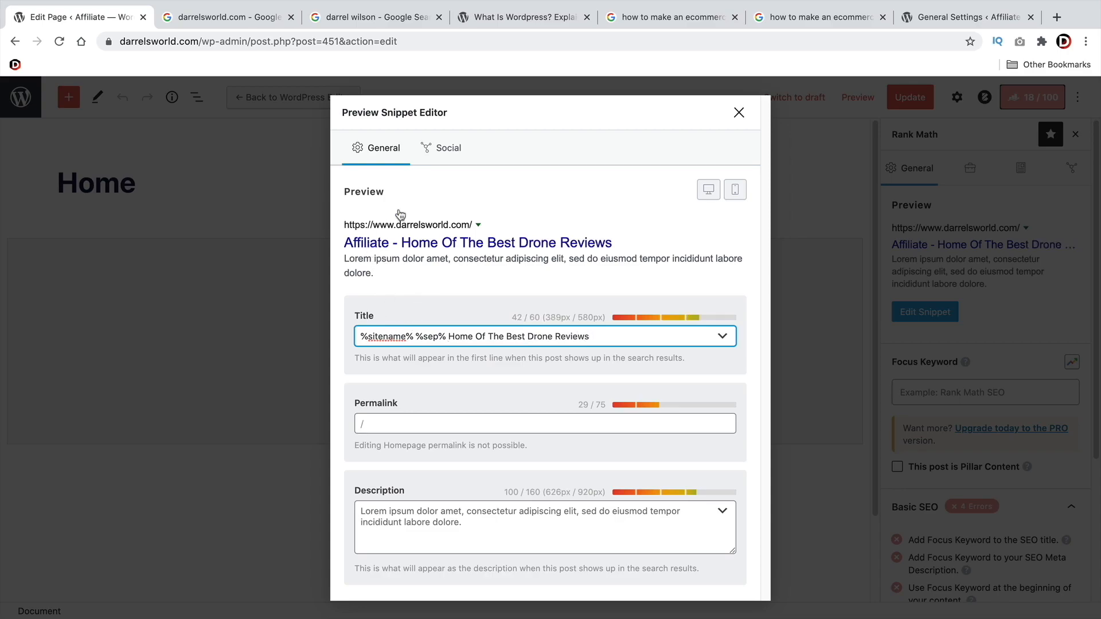
Change the Site Title in General Settings to 'darrelsworld' and save the changes
click(925, 20)
text(dar)
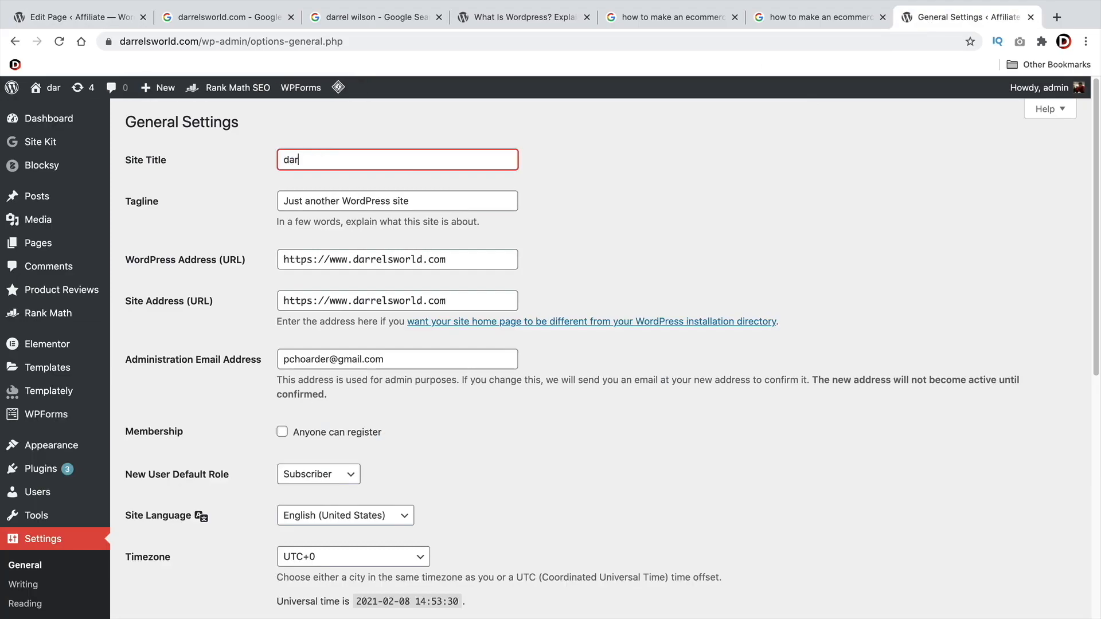
text(relsworld.com)
key(BackSpace)
key(BackSpace)
key(BackSpace)
key(BackSpace)
scroll(511, 277, down, 8)
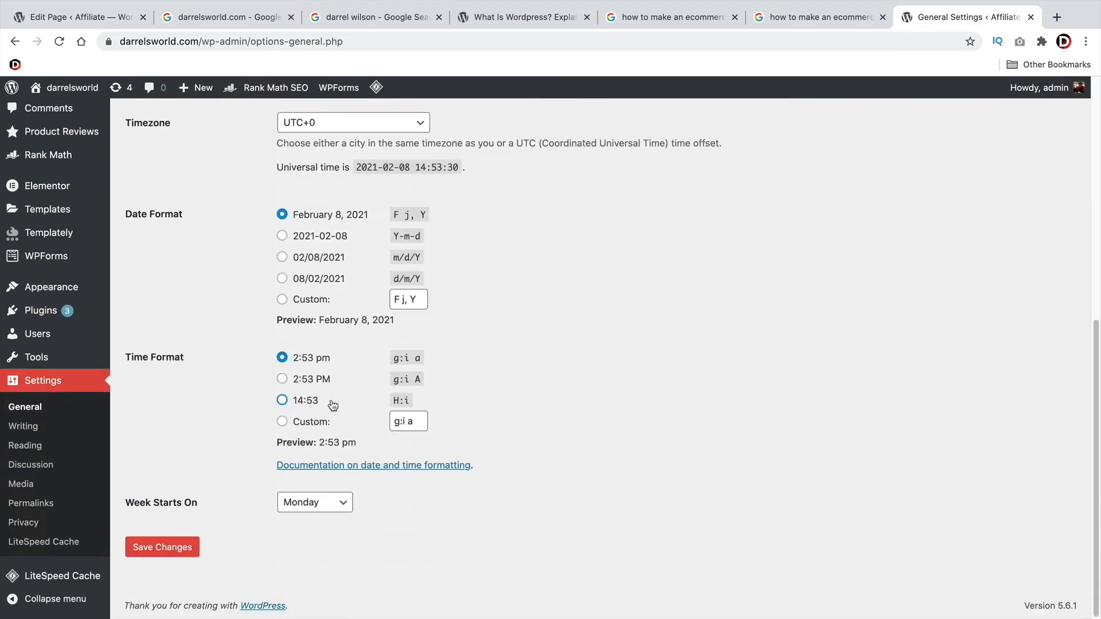
click(162, 553)
Set the snippet description to 'The best website for honest drone reviews, comparisons and buyer guides to help you pick the best drone for your budget and needs.'
click(110, 18)
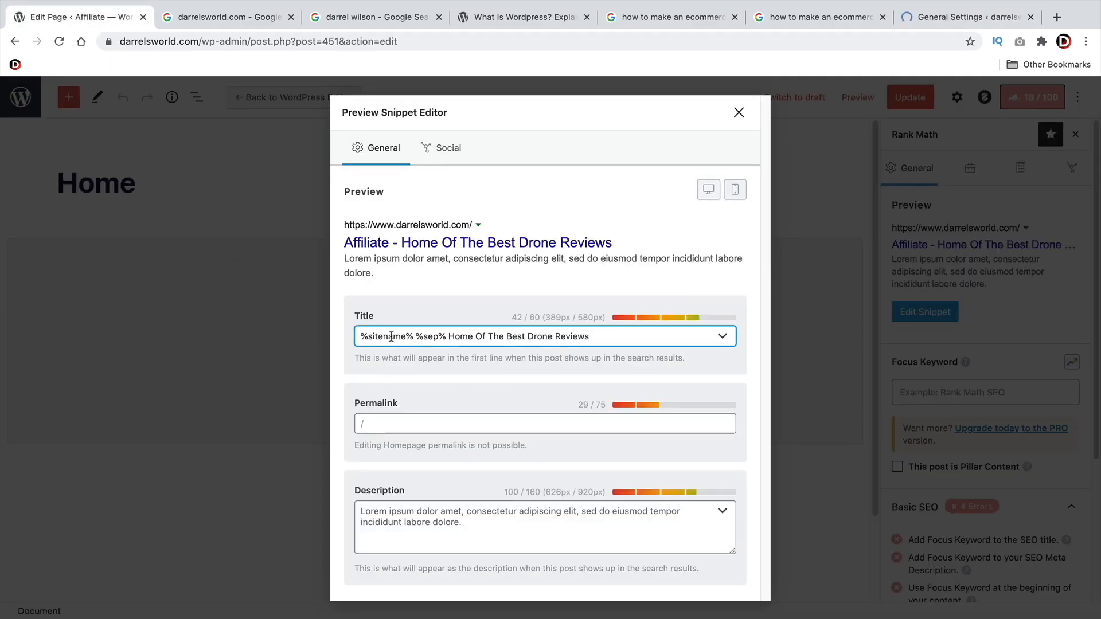
click(454, 523)
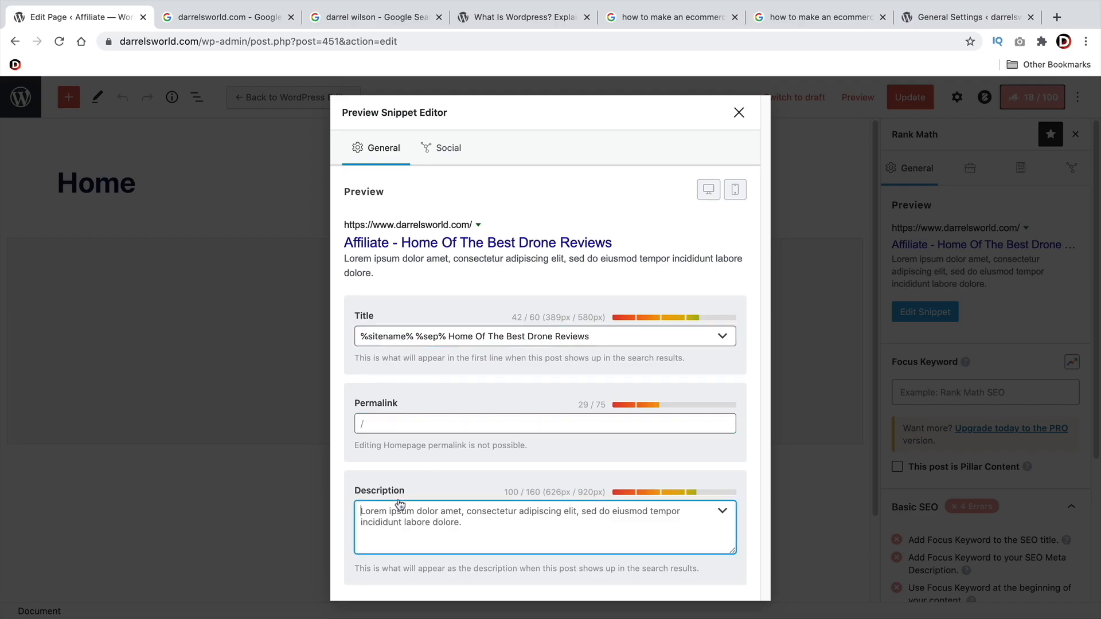
right_click(378, 520)
click(395, 524)
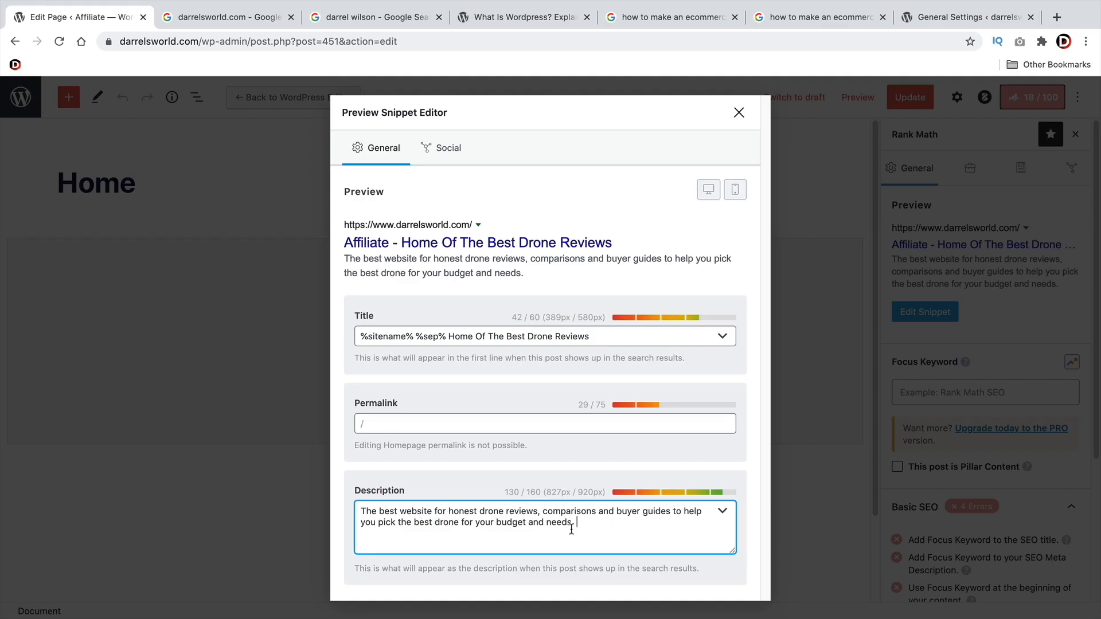
Review the keyword phrases 'best drone' and 'drone reviews' in the snippet description by highlighting them
drag(462, 523, 406, 523)
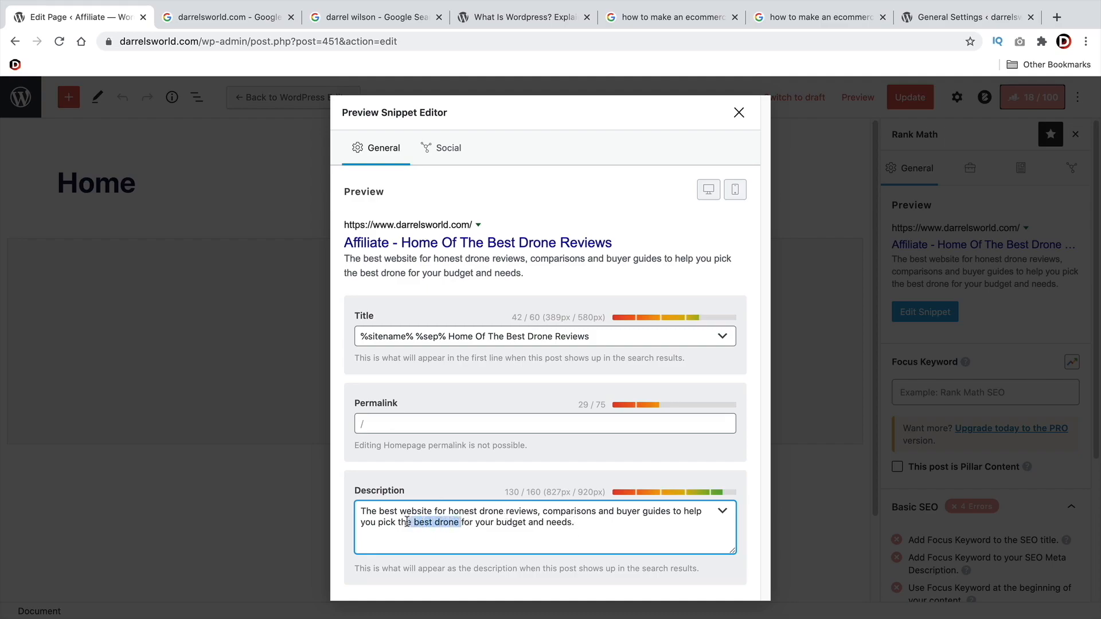
double_click(488, 509)
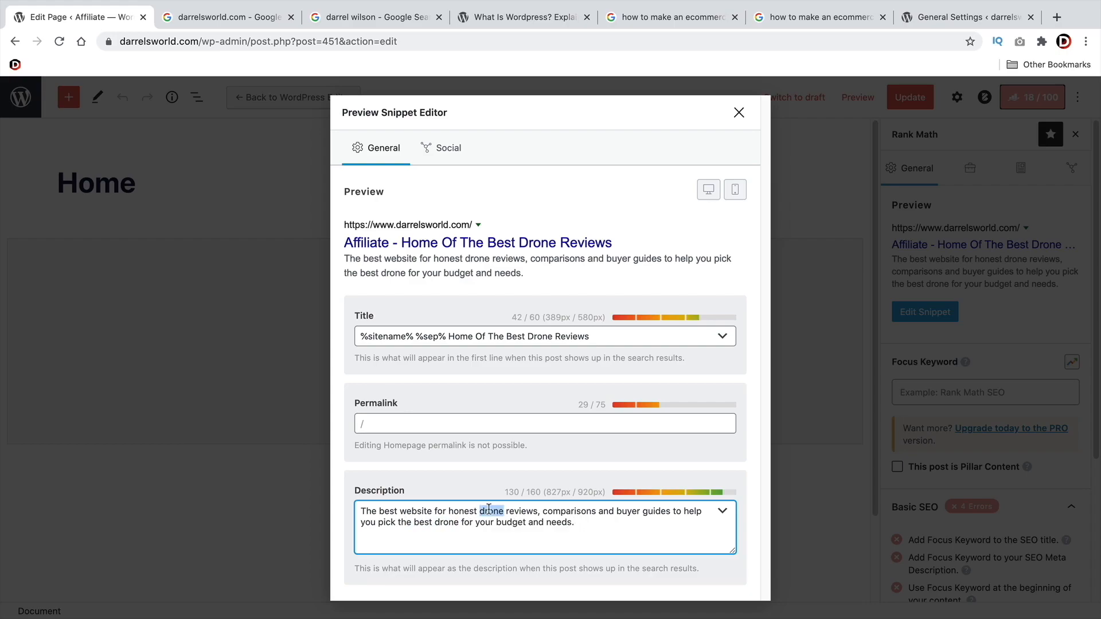
click(488, 510)
drag(484, 510, 540, 511)
click(539, 510)
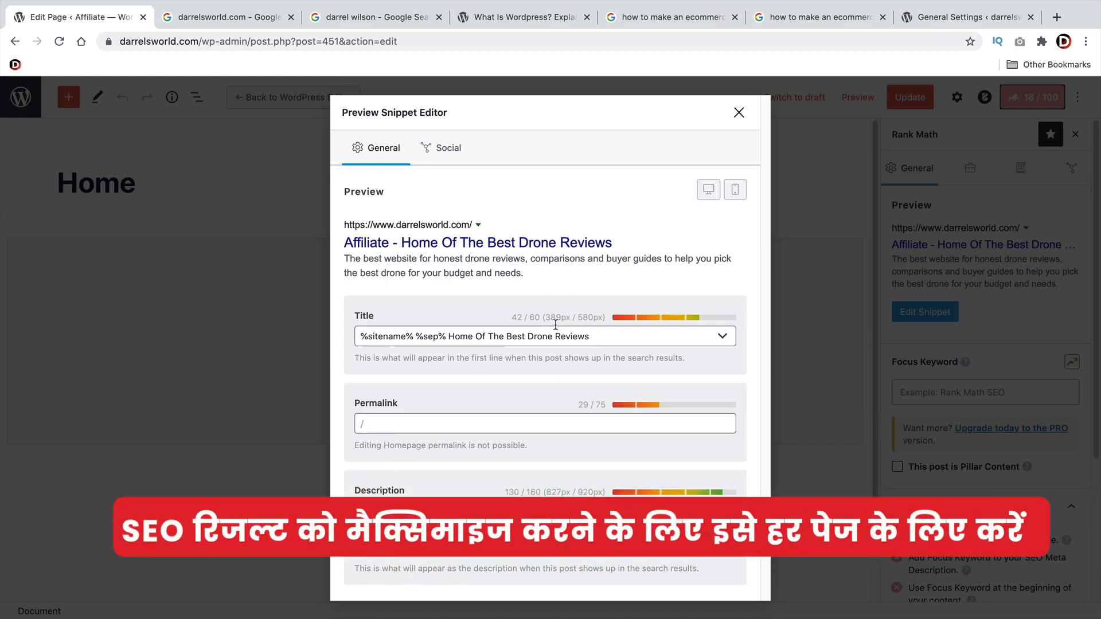
Check the Home page snippet's Facebook and Twitter previews, close the snippet editor and update the page
click(452, 153)
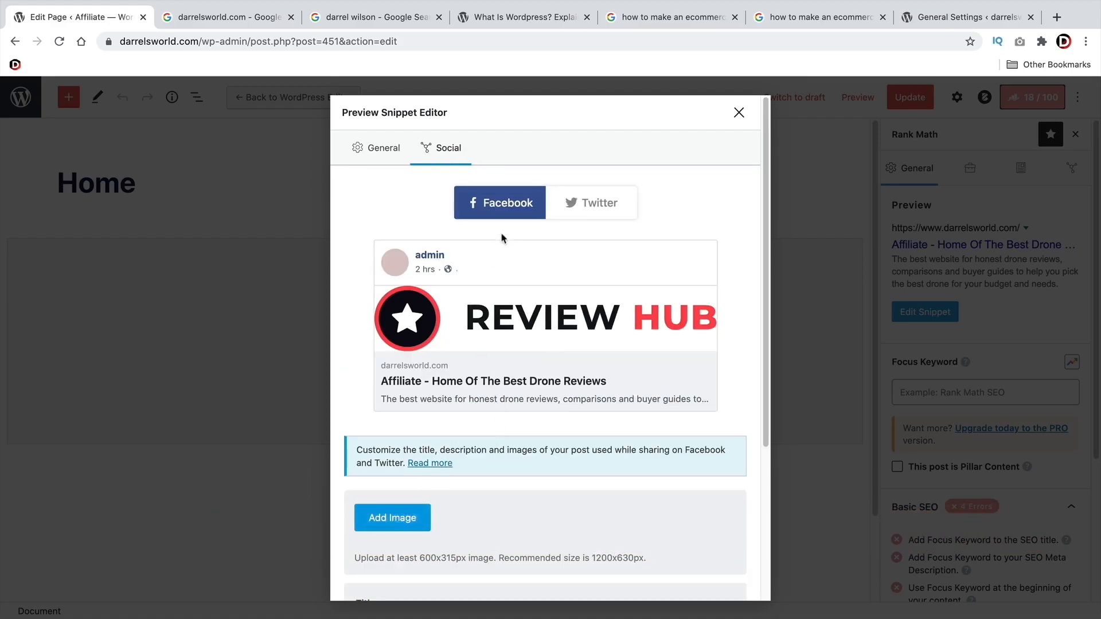
click(594, 212)
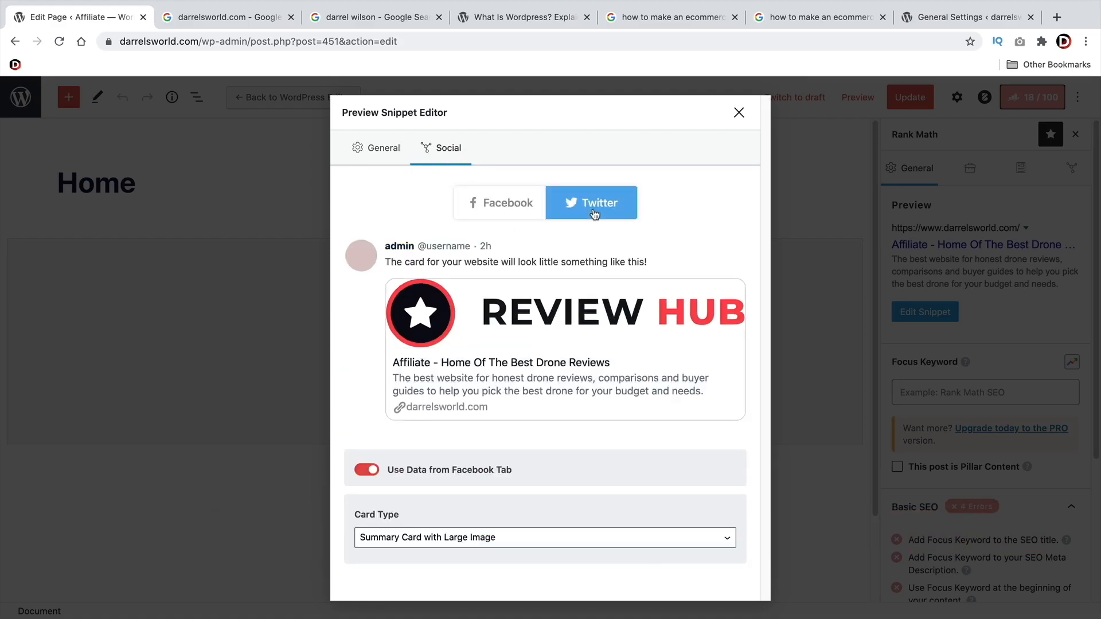
click(508, 205)
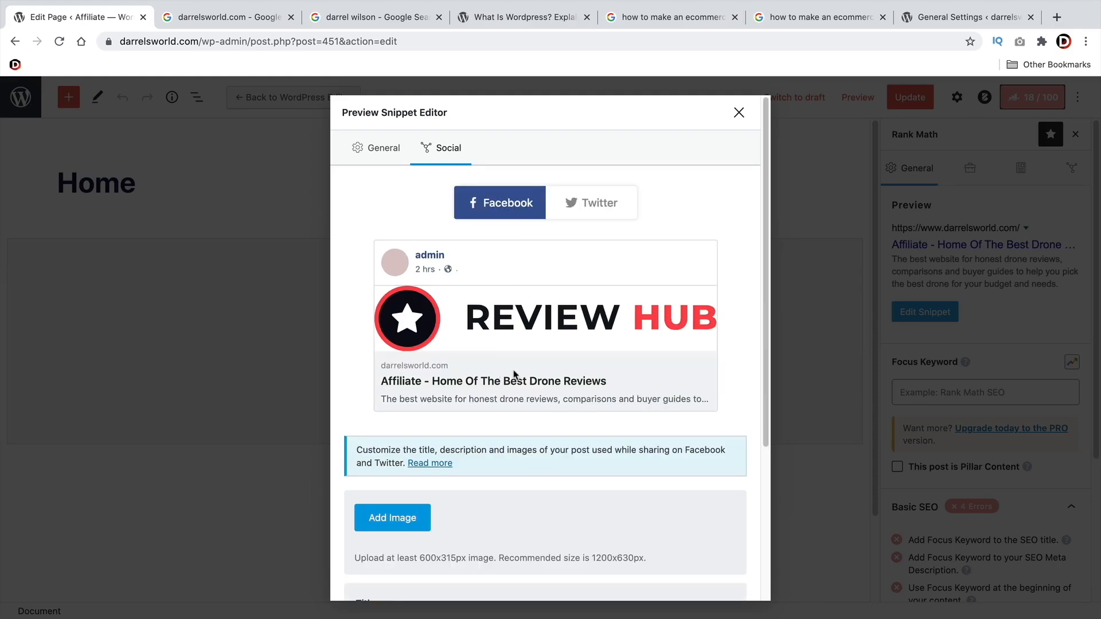
scroll(707, 230, down, 4)
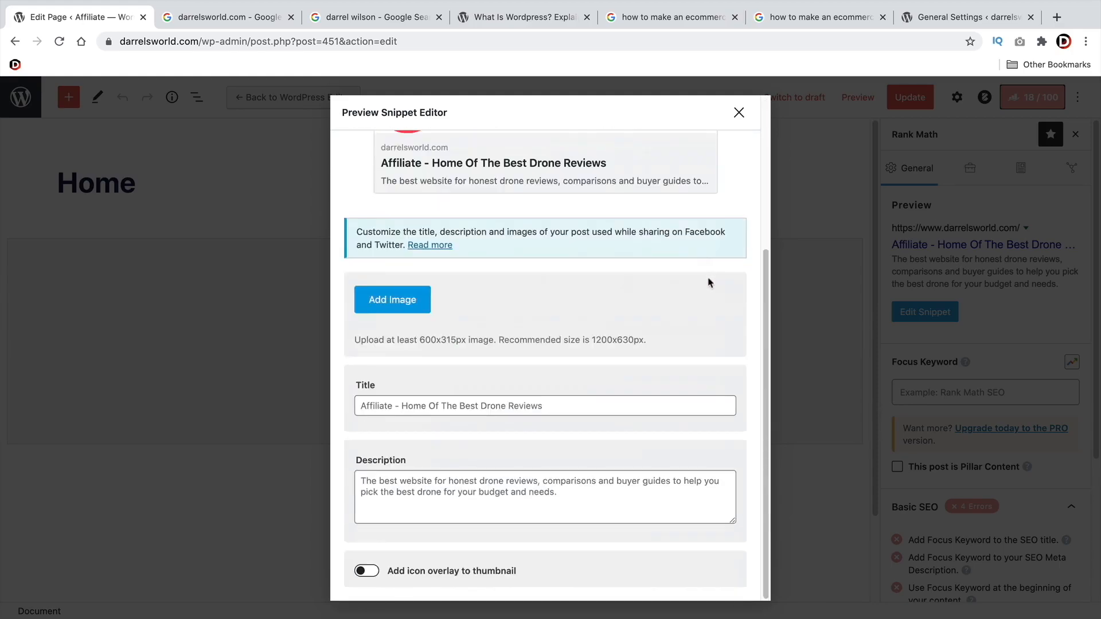
scroll(712, 281, up, 4)
click(739, 114)
click(910, 99)
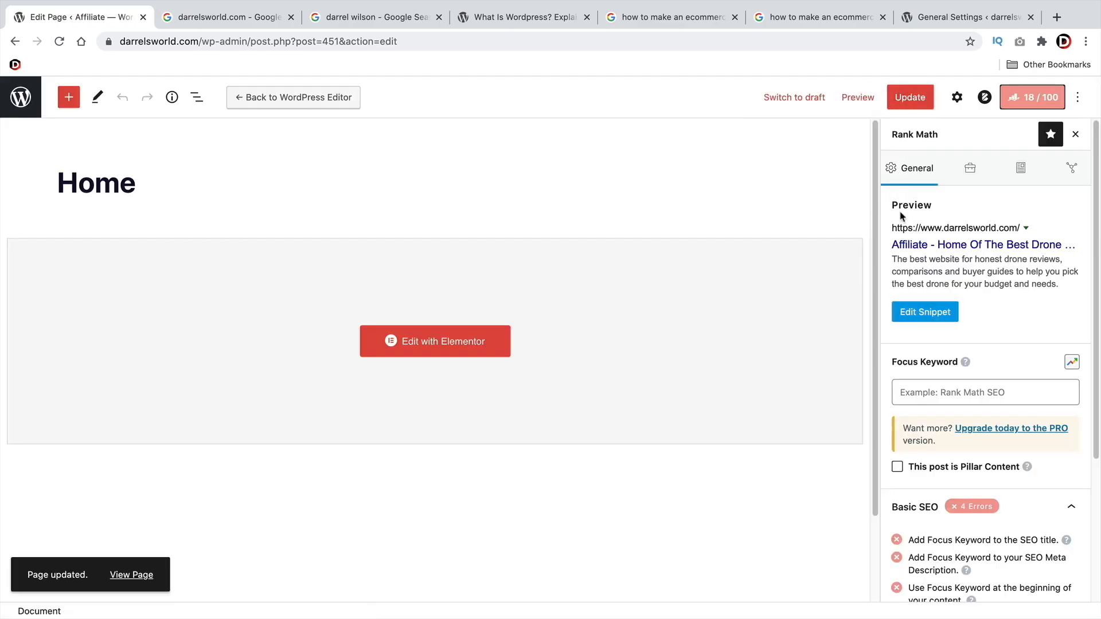
Review the Home page's Advanced, Schema and Social settings in Rank Math and update the page
click(970, 168)
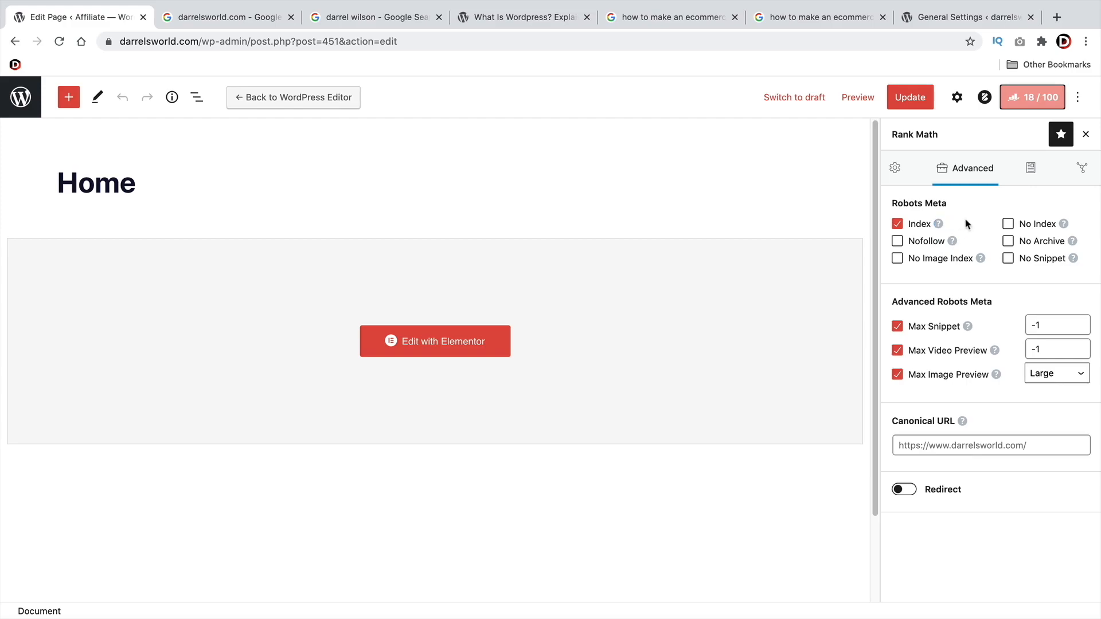
click(1032, 168)
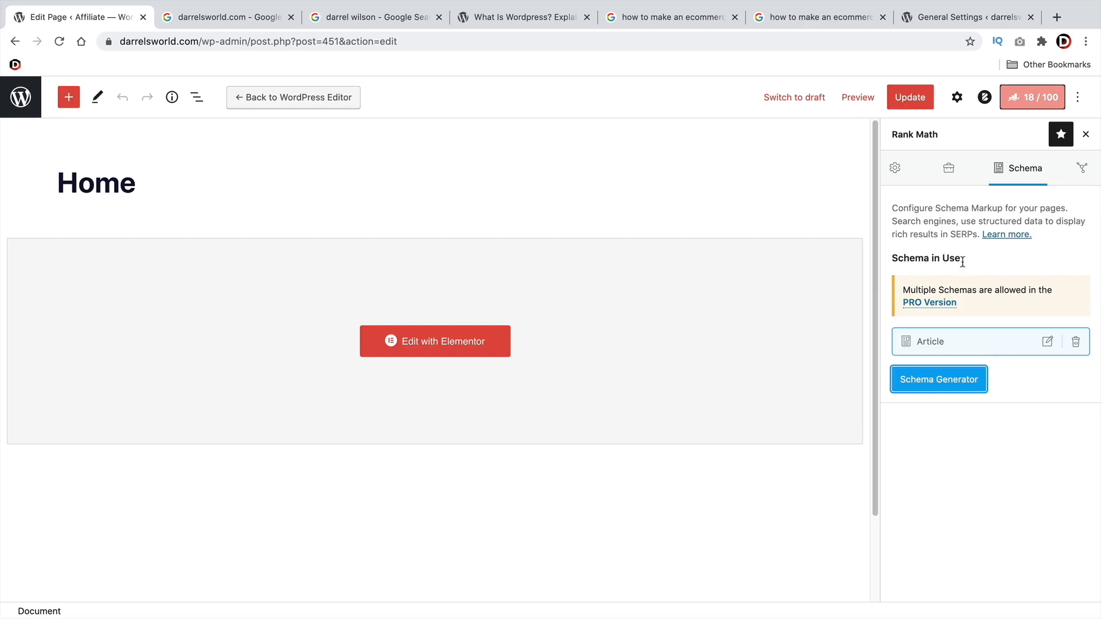
drag(963, 261, 903, 259)
click(921, 228)
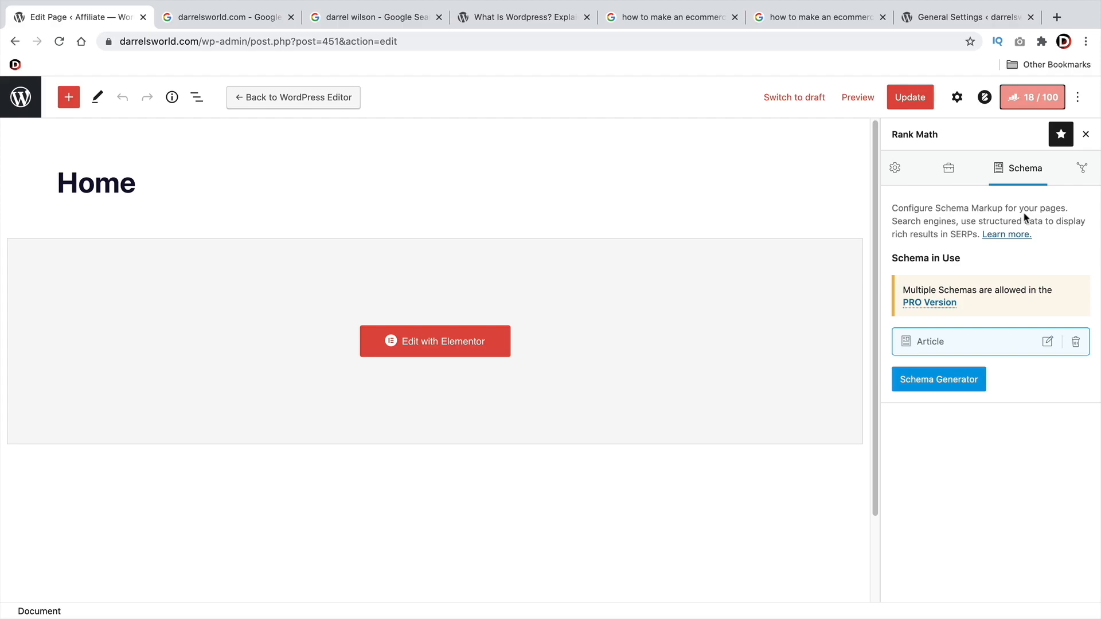
click(1082, 171)
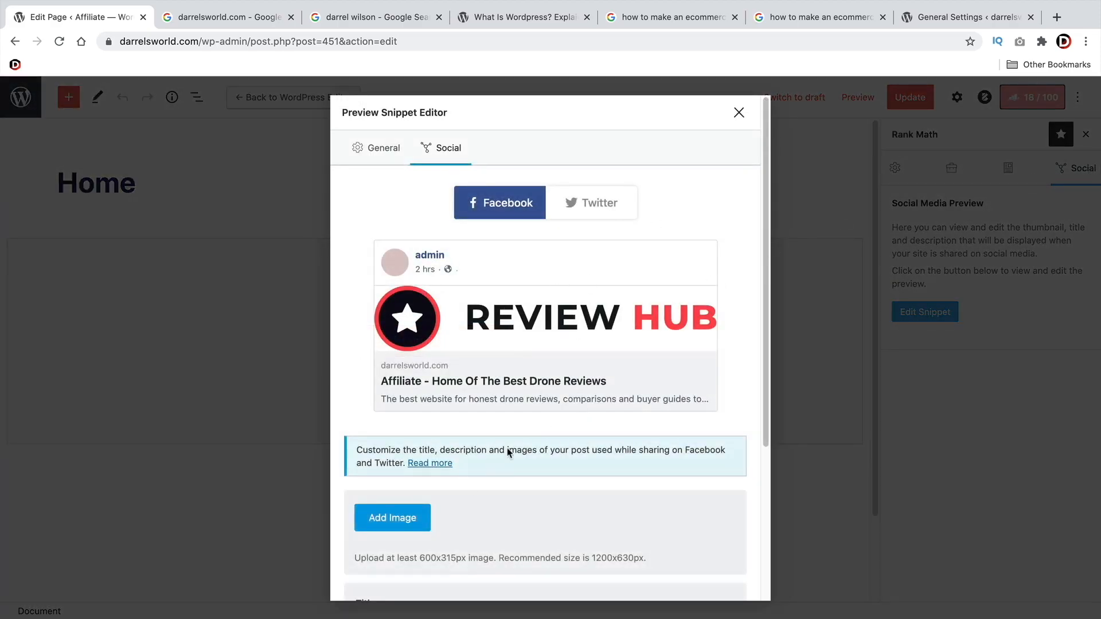
click(738, 113)
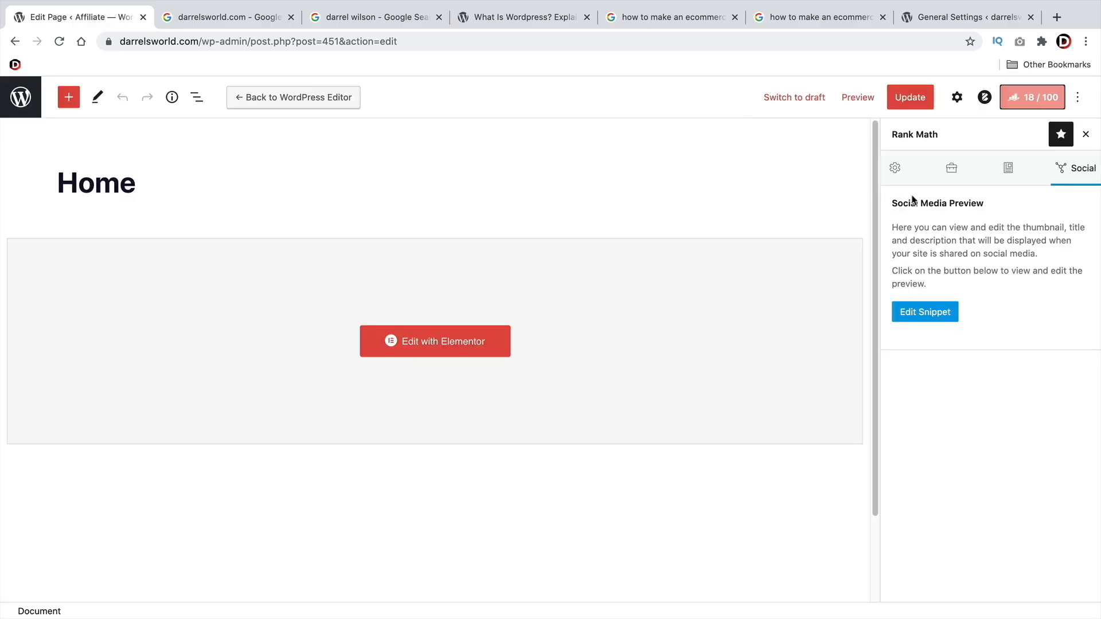
click(926, 107)
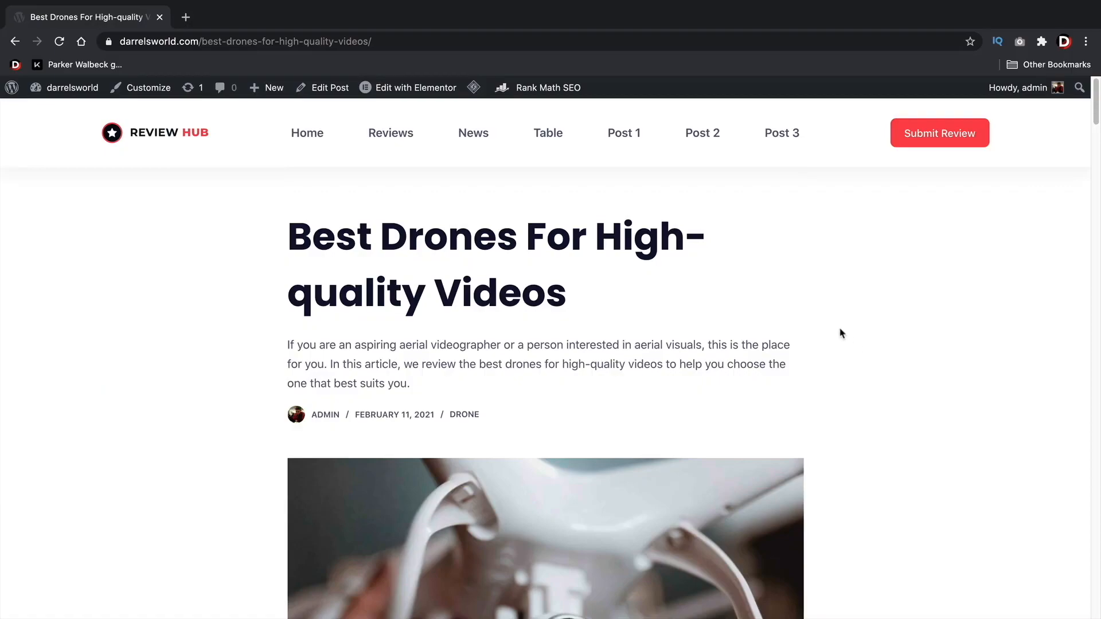
Examine the 'Best Drones For High-quality Videos' post, including its product table, individual drone reviews, pros and cons, and closing sections
scroll(840, 334, down, 7)
scroll(818, 340, down, 8)
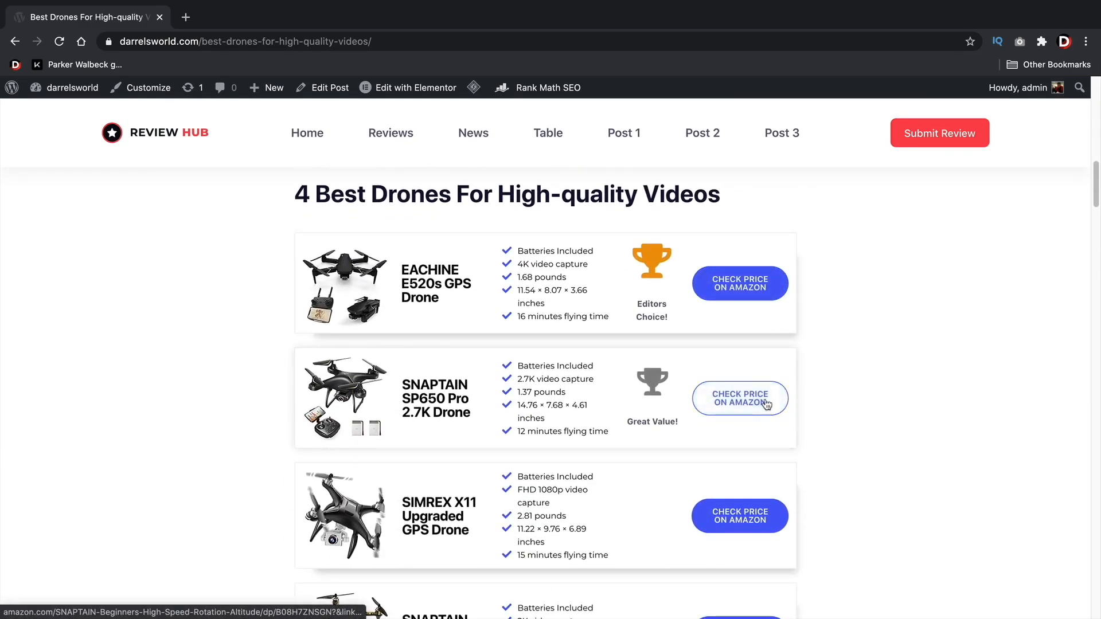
scroll(763, 404, down, 3)
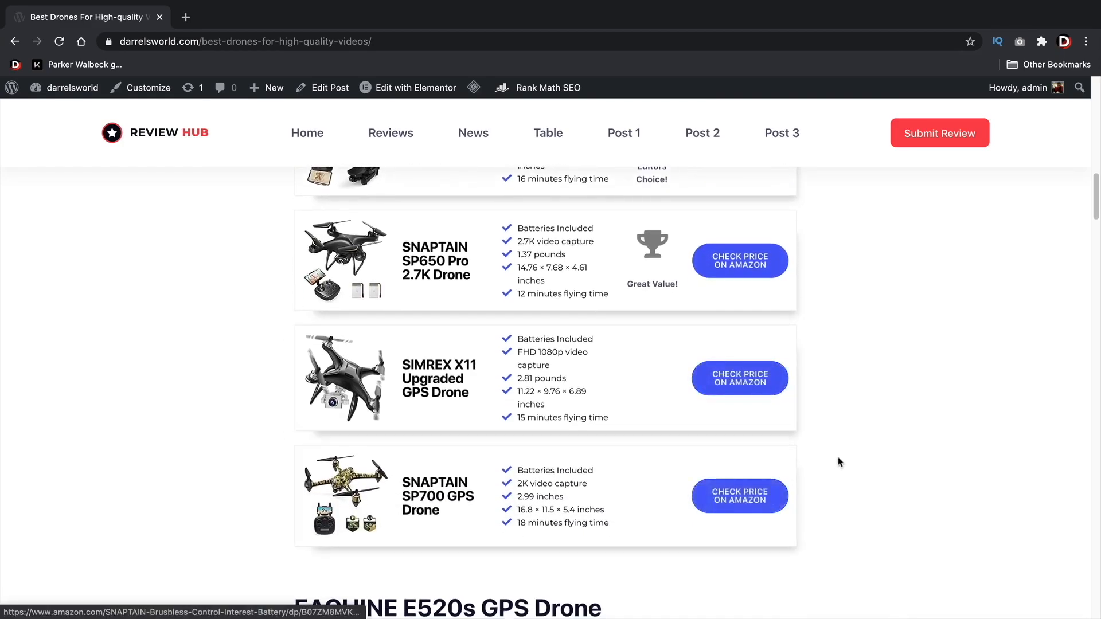
scroll(811, 465, down, 2)
scroll(812, 467, down, 5)
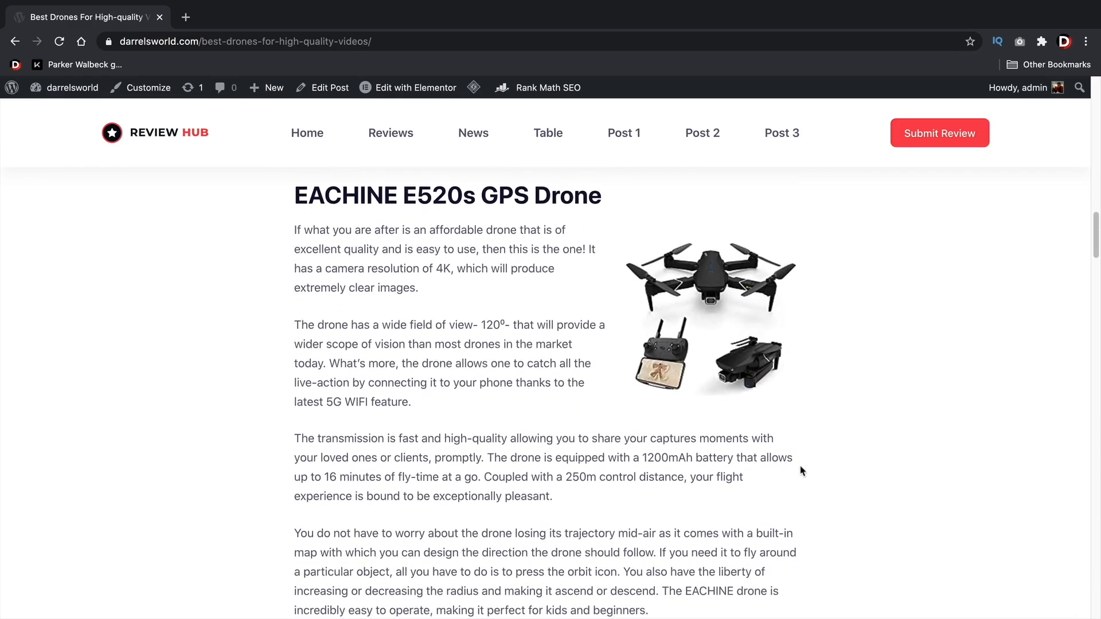
scroll(789, 465, down, 7)
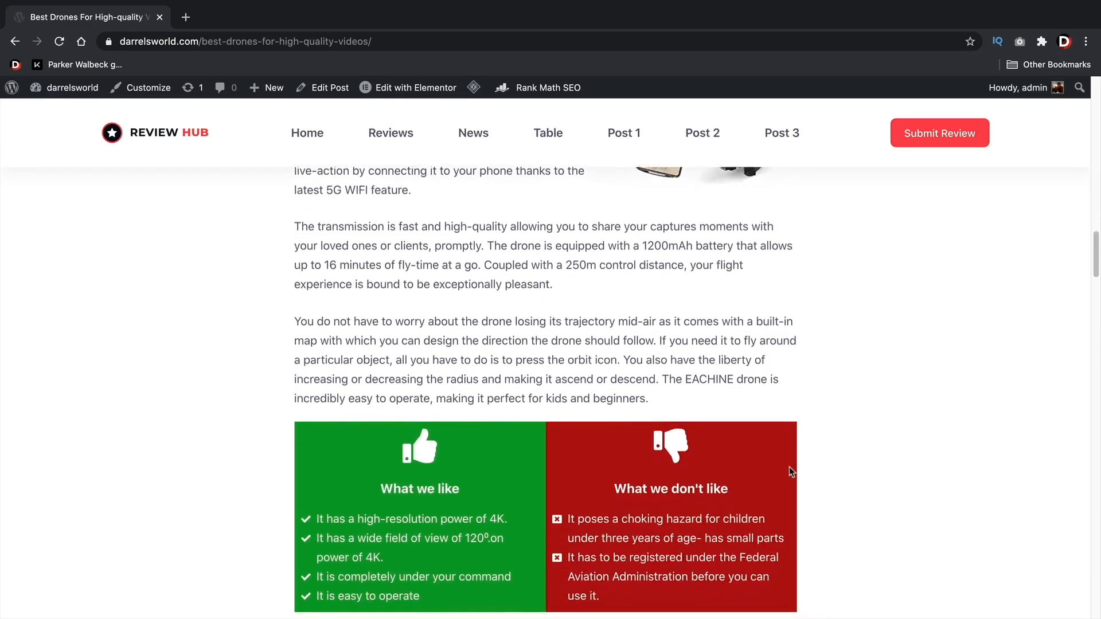
scroll(789, 472, down, 5)
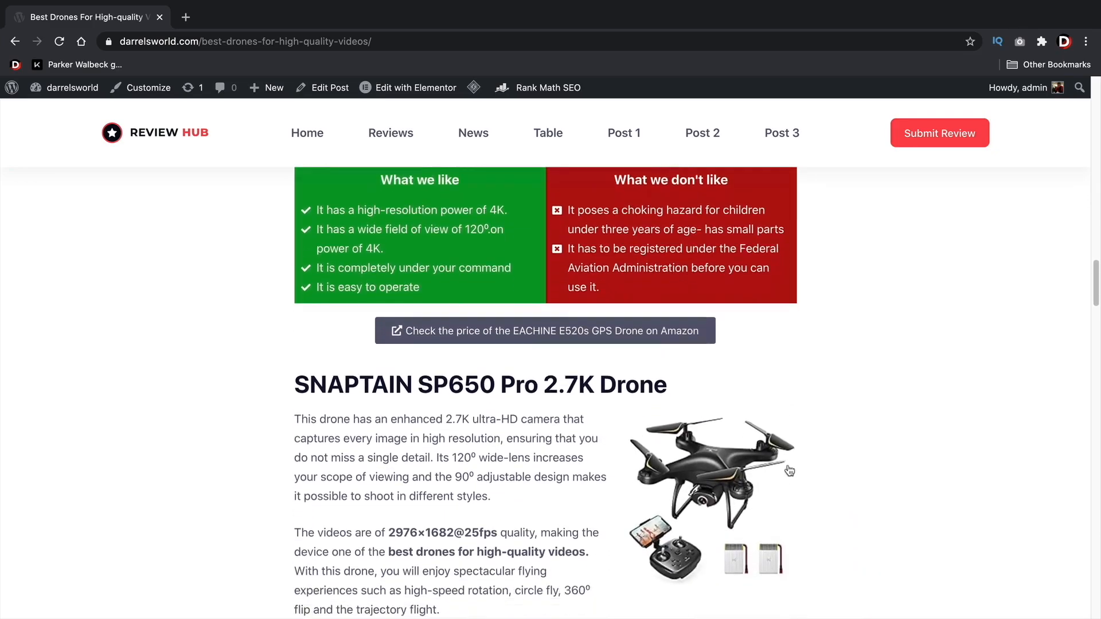
scroll(775, 475, down, 1)
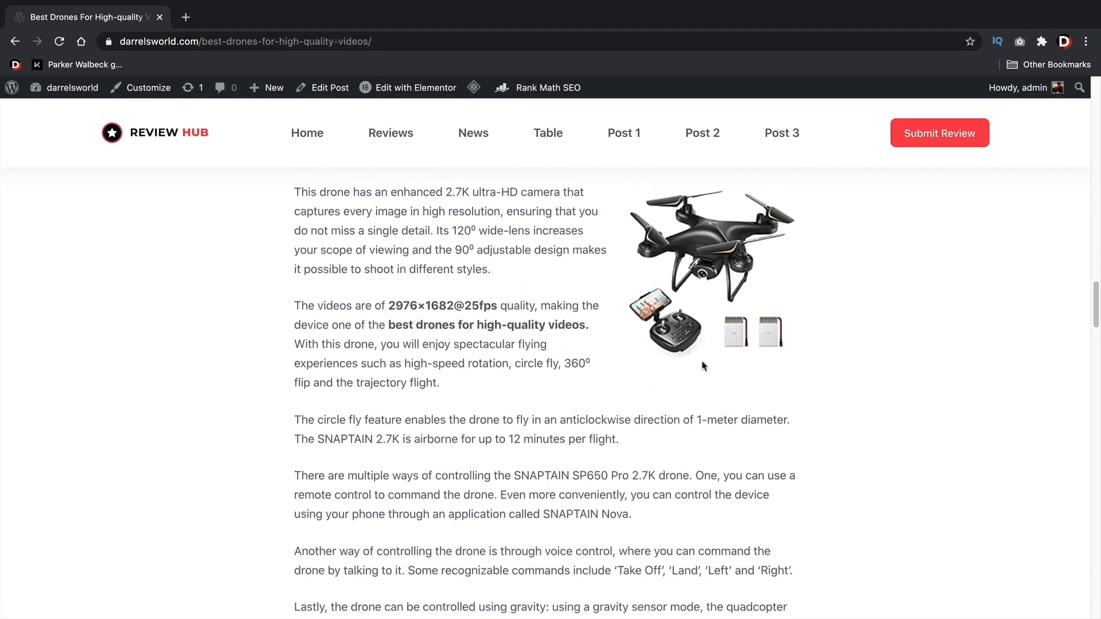
scroll(832, 396, down, 14)
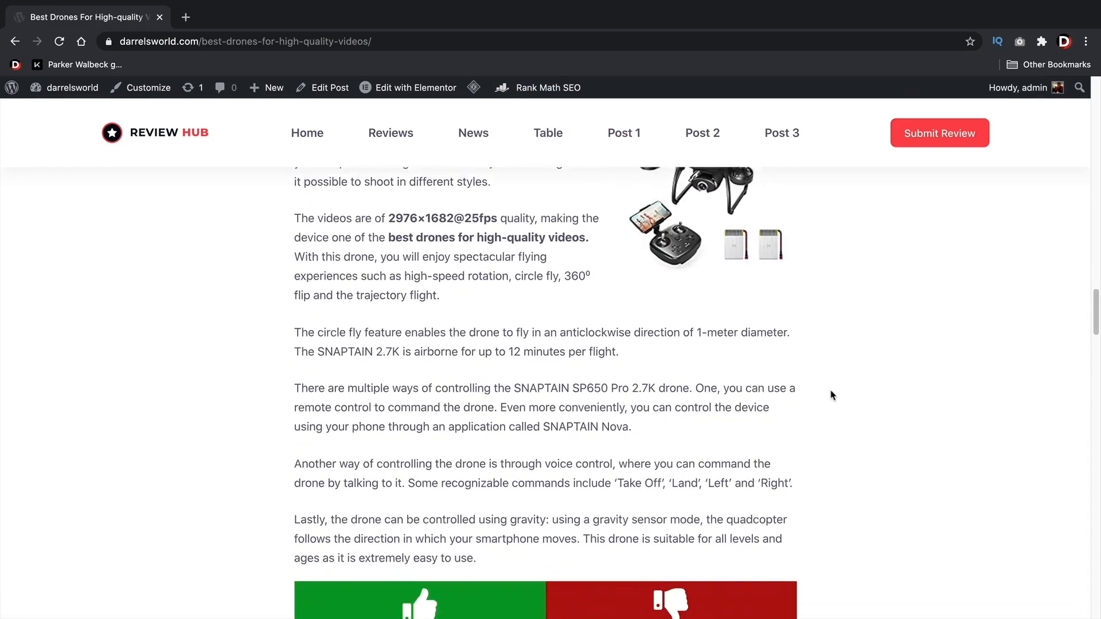
scroll(831, 395, down, 1)
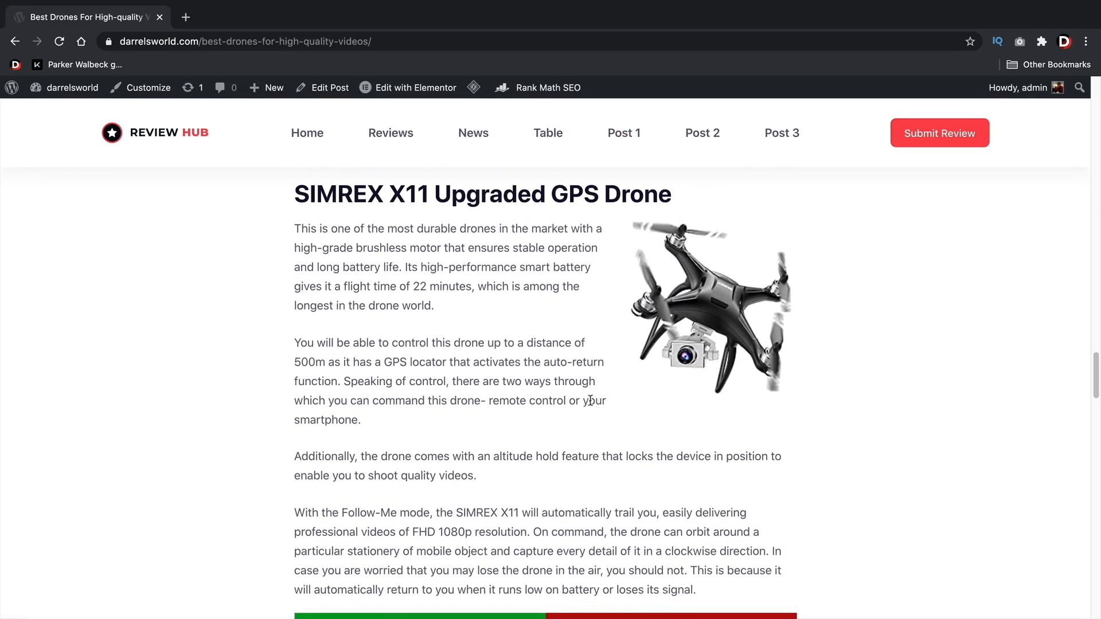
scroll(570, 394, down, 4)
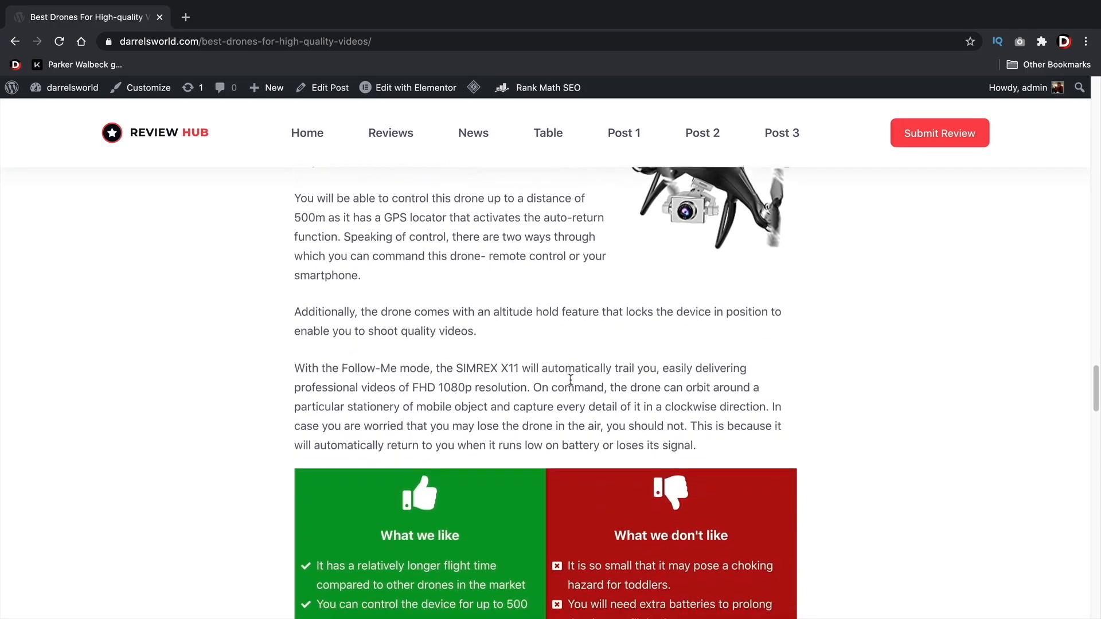
scroll(570, 380, down, 5)
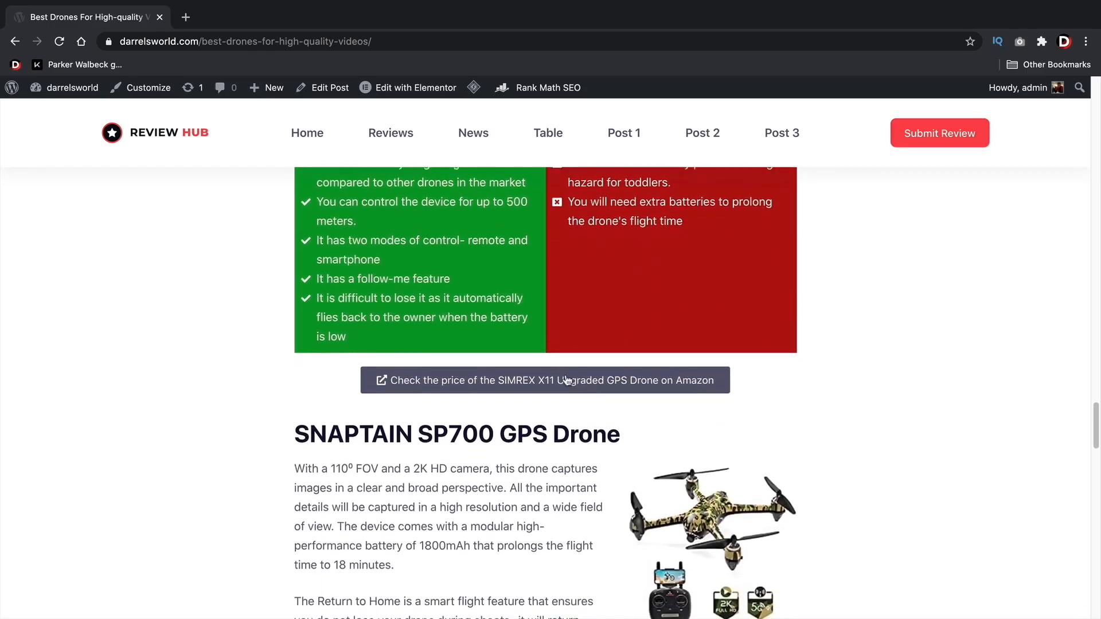
scroll(566, 378, down, 3)
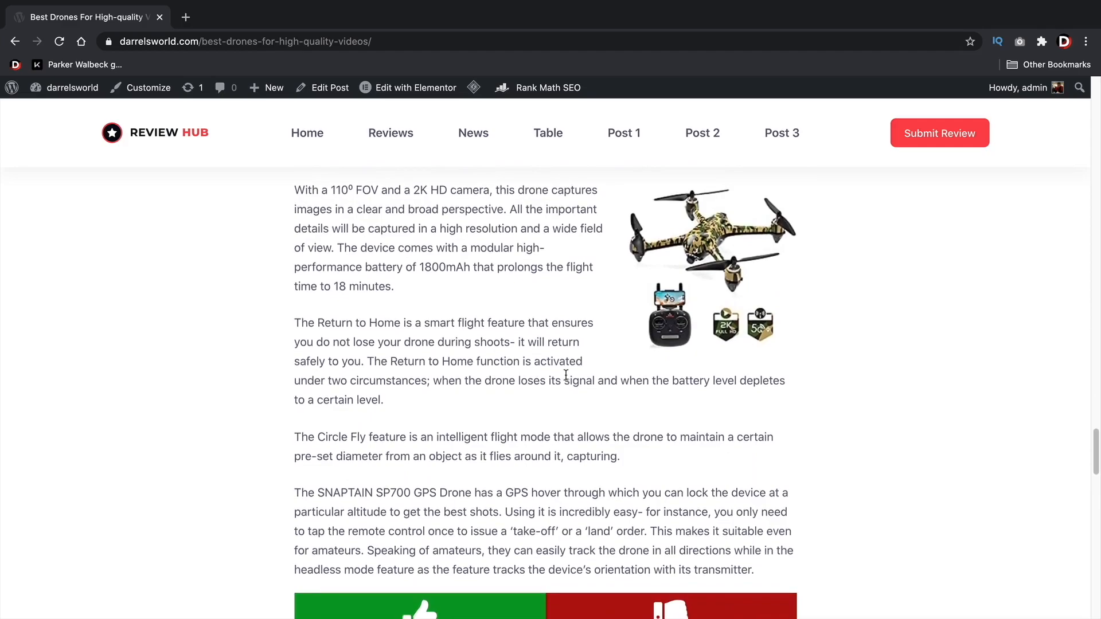
scroll(566, 378, up, 1)
scroll(564, 378, down, 4)
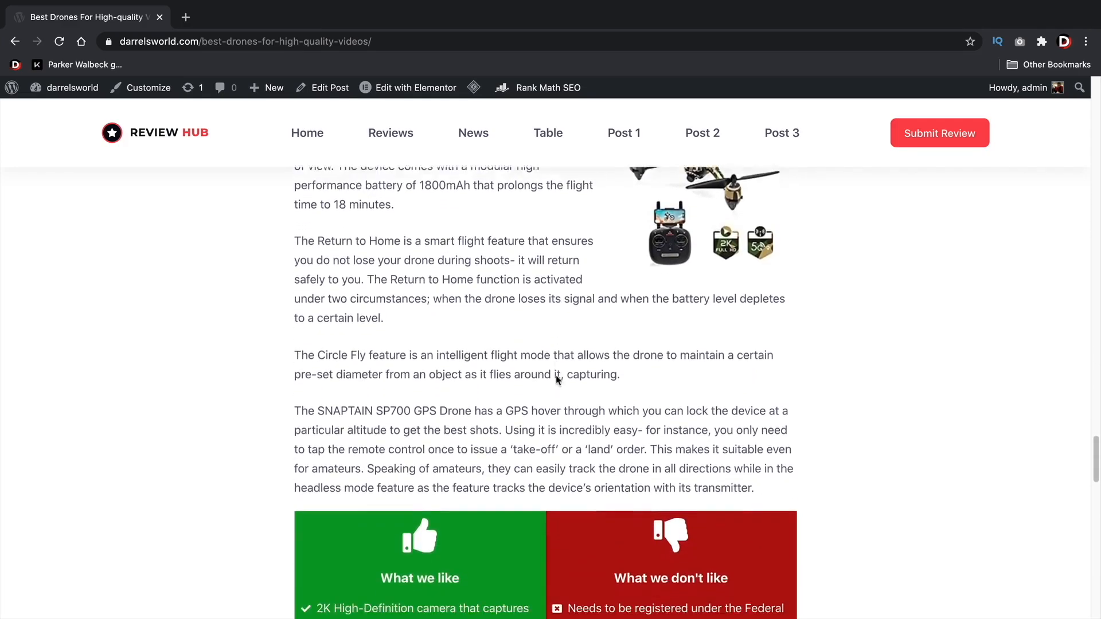
scroll(557, 380, down, 7)
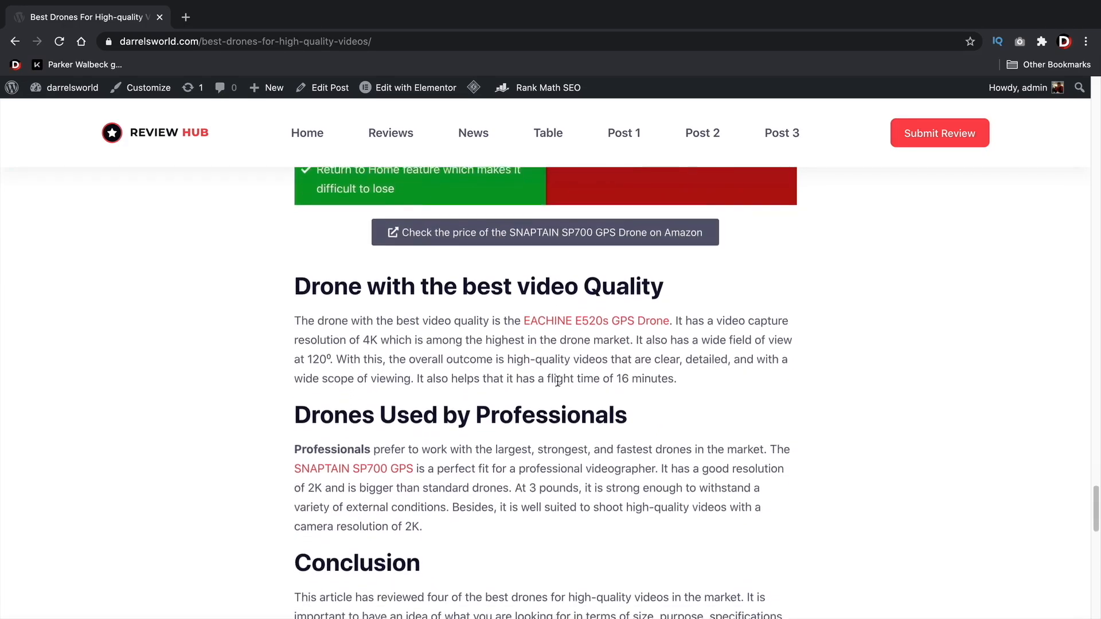
scroll(565, 384, down, 1)
scroll(576, 386, up, 1)
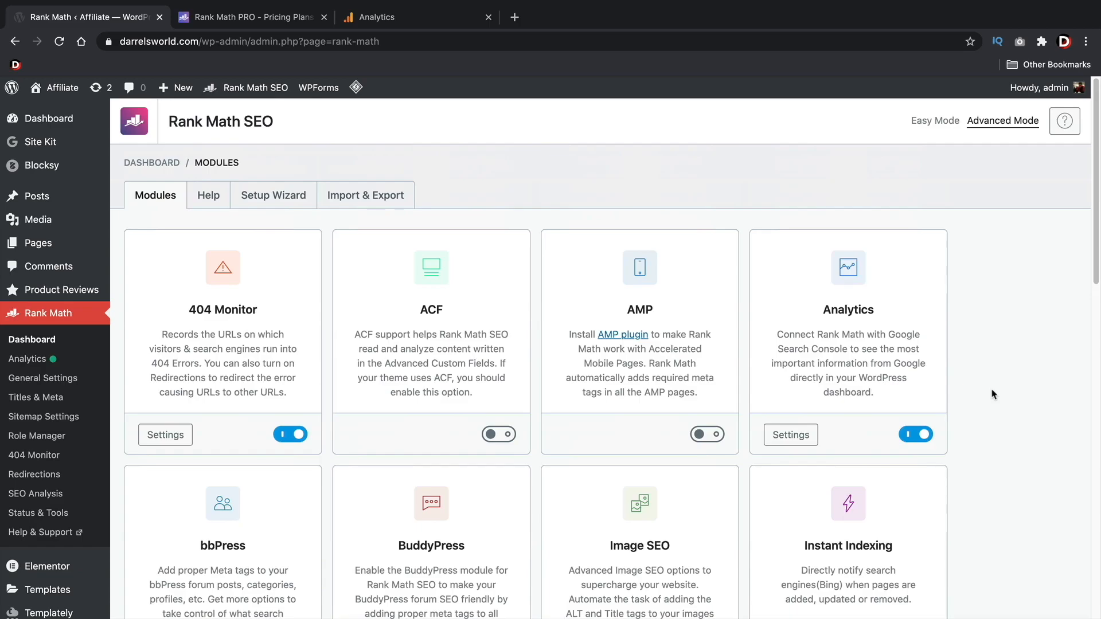
Look through all the available modules on the Rank Math dashboard
scroll(994, 394, down, 5)
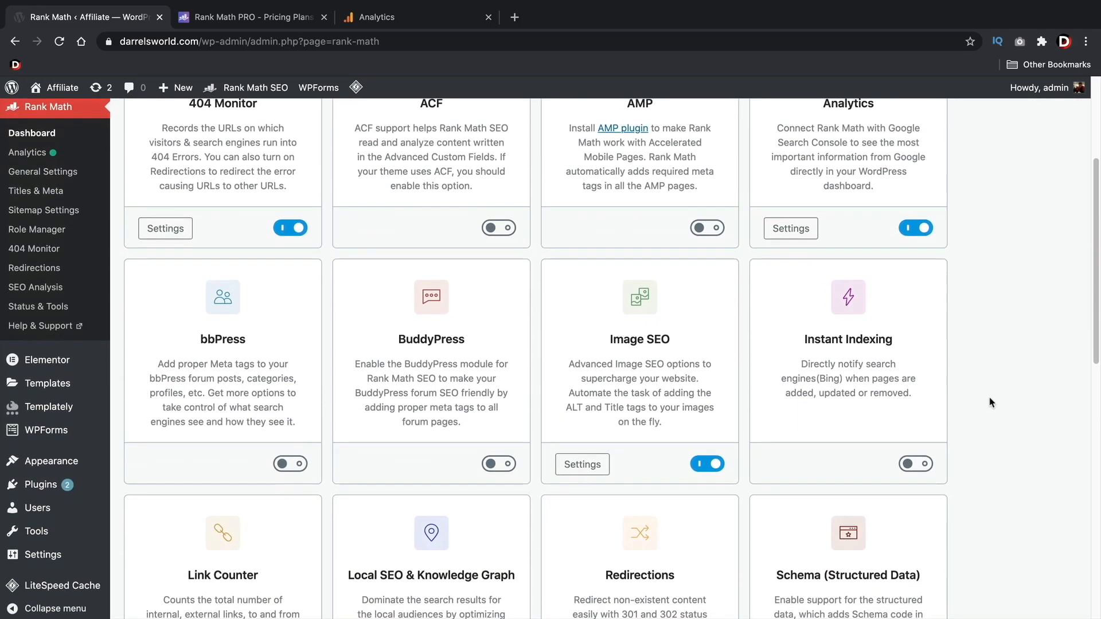
scroll(992, 402, down, 5)
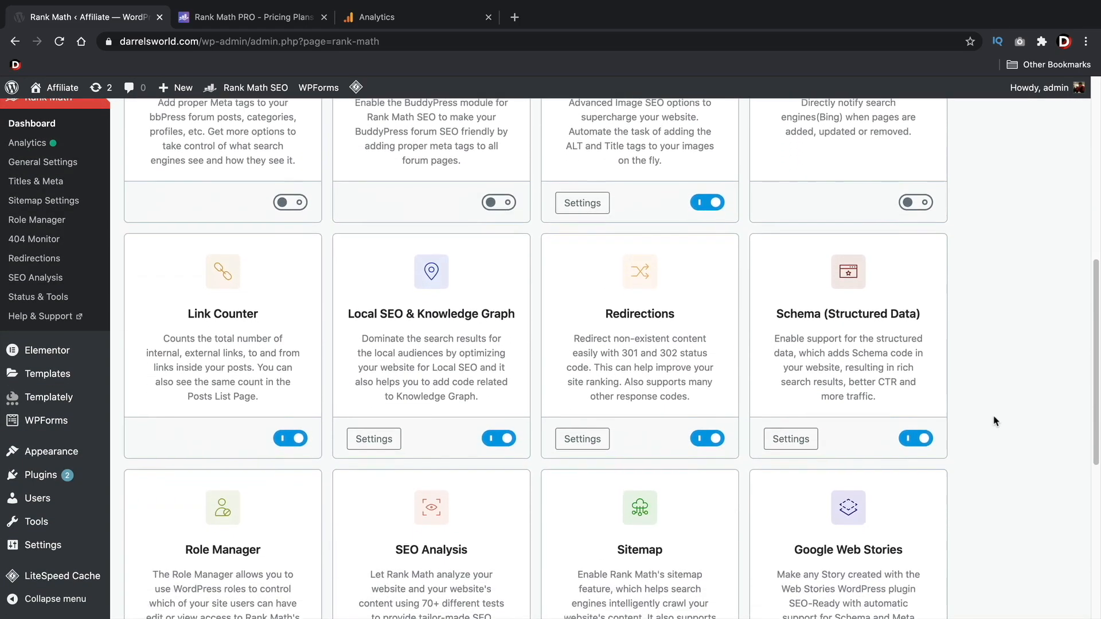
scroll(994, 422, down, 5)
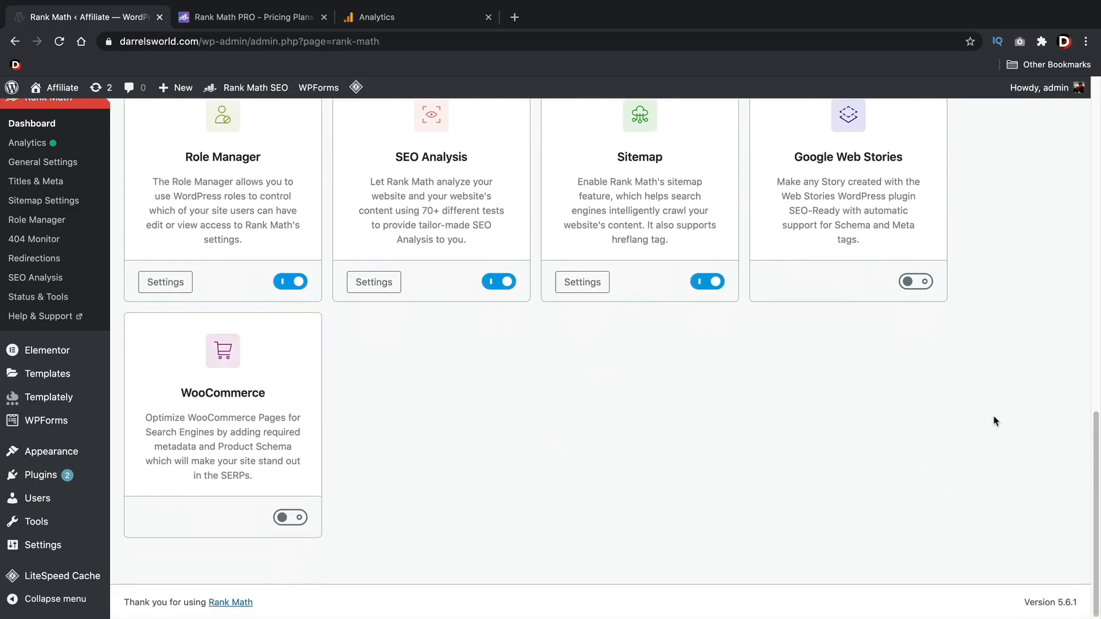
Check the yearly prices of the PRO and BUSINESS plans on the Rank Math pricing page
click(249, 18)
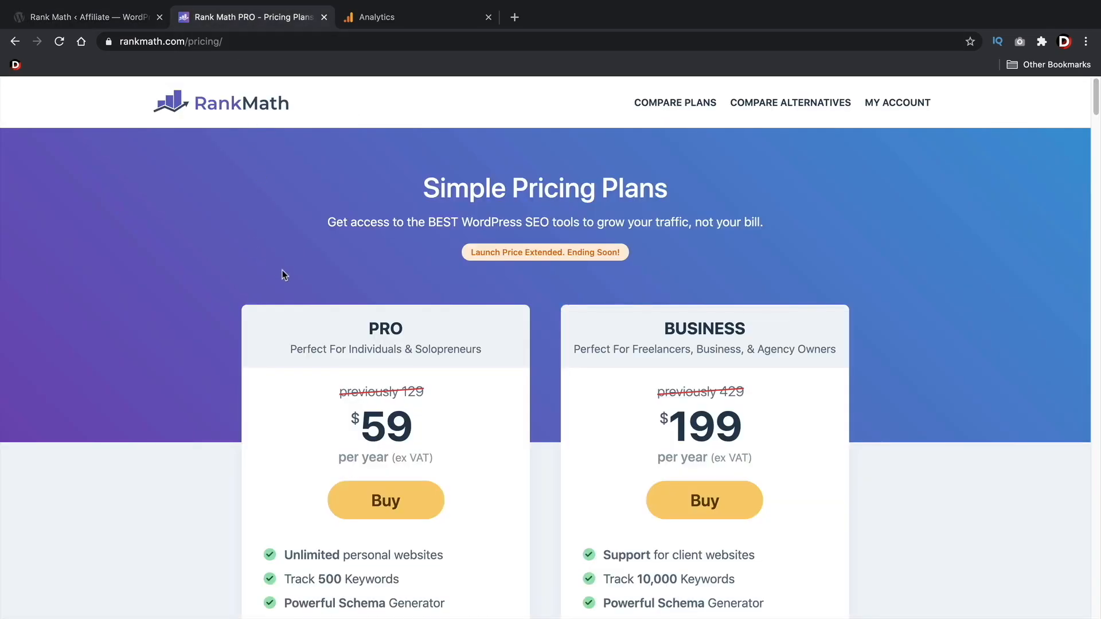
scroll(294, 267, down, 2)
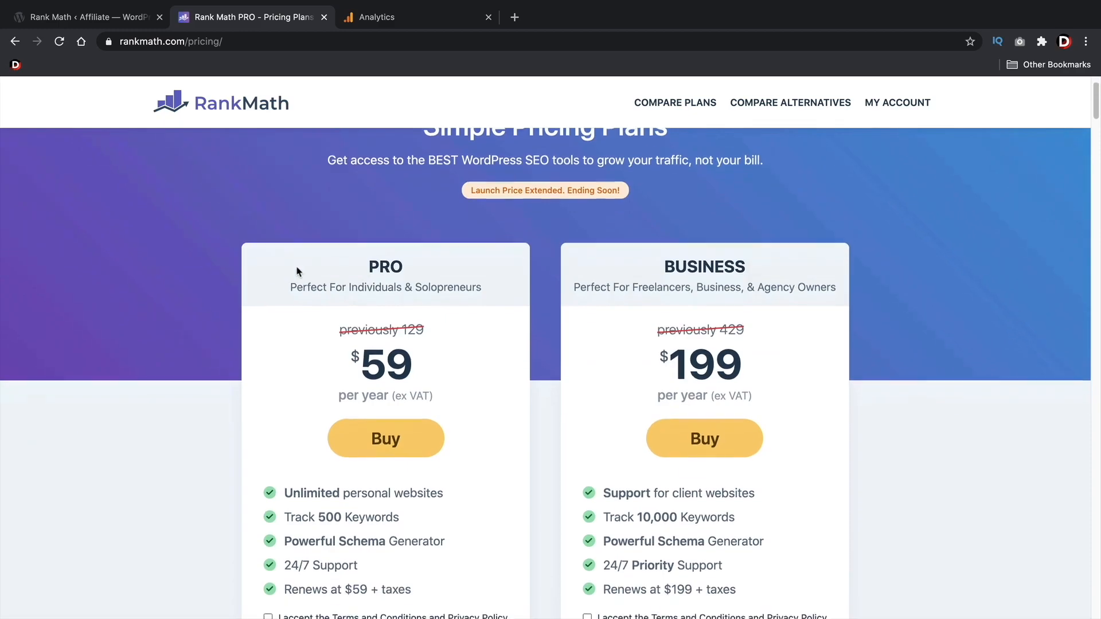
drag(414, 352, 353, 352)
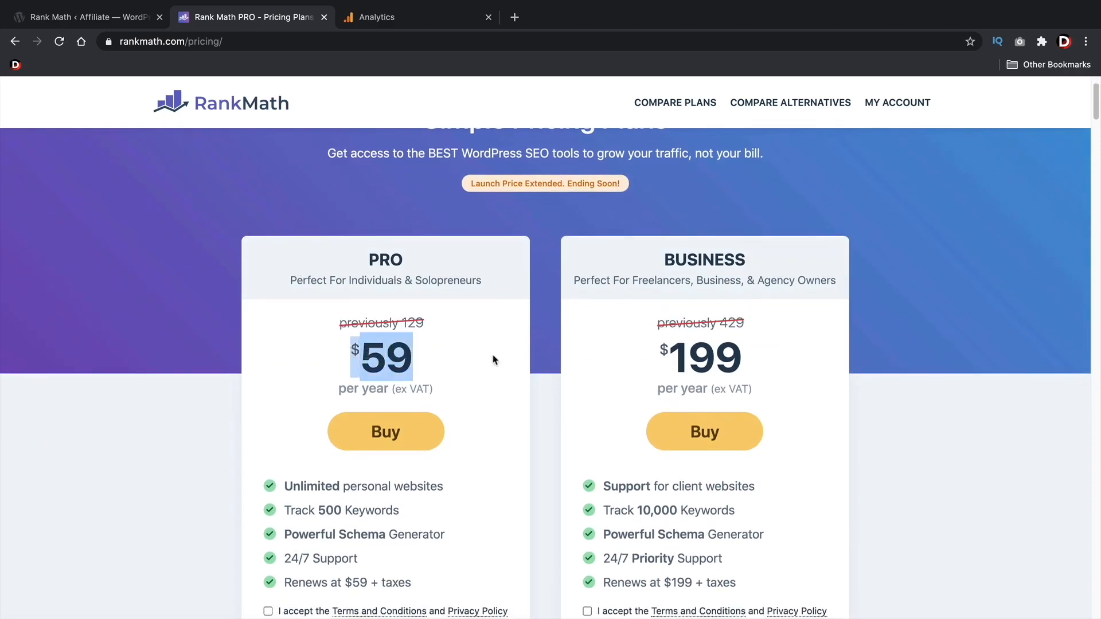
drag(745, 357, 645, 346)
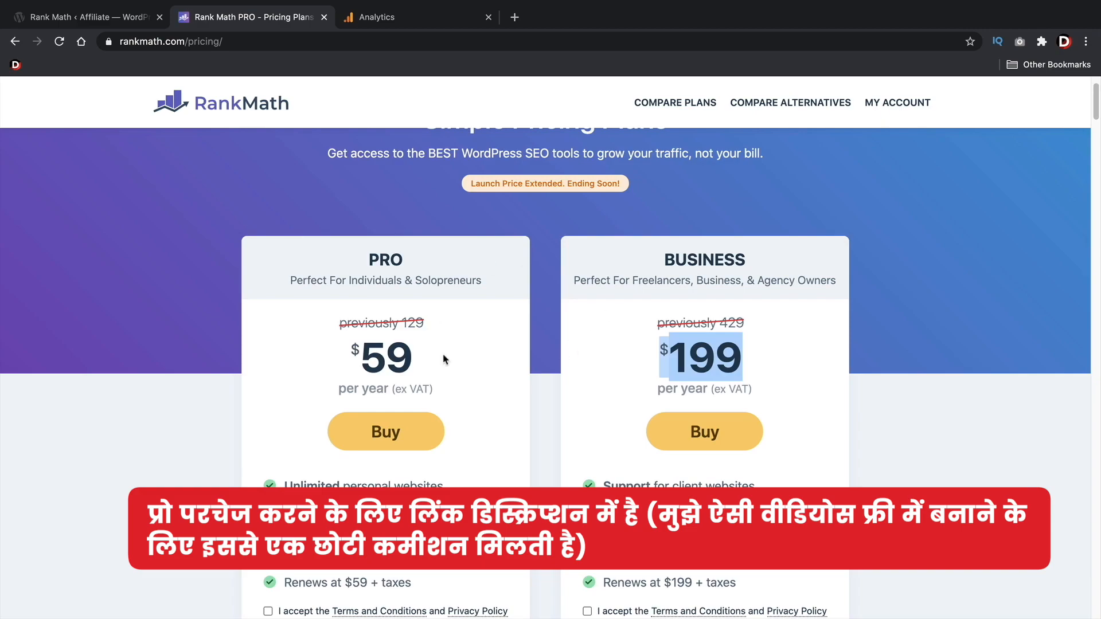
Compare the Free, PRO and Business features in the plan table and highlight WooCommerce SEO PRO
scroll(536, 331, down, 5)
scroll(533, 325, down, 4)
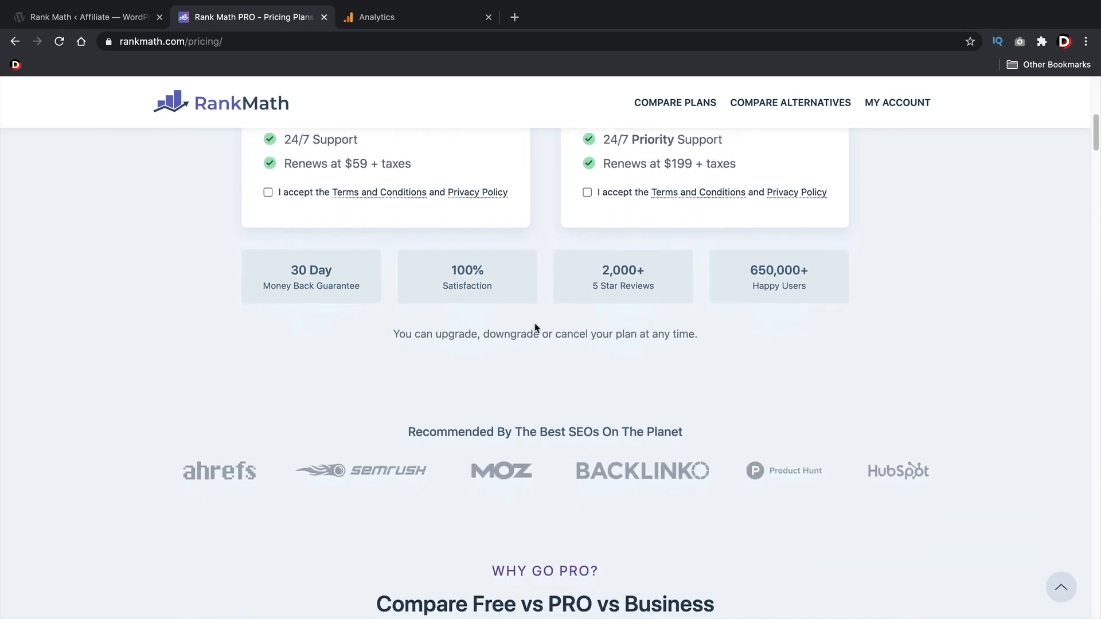
scroll(528, 320, down, 2)
scroll(528, 321, down, 10)
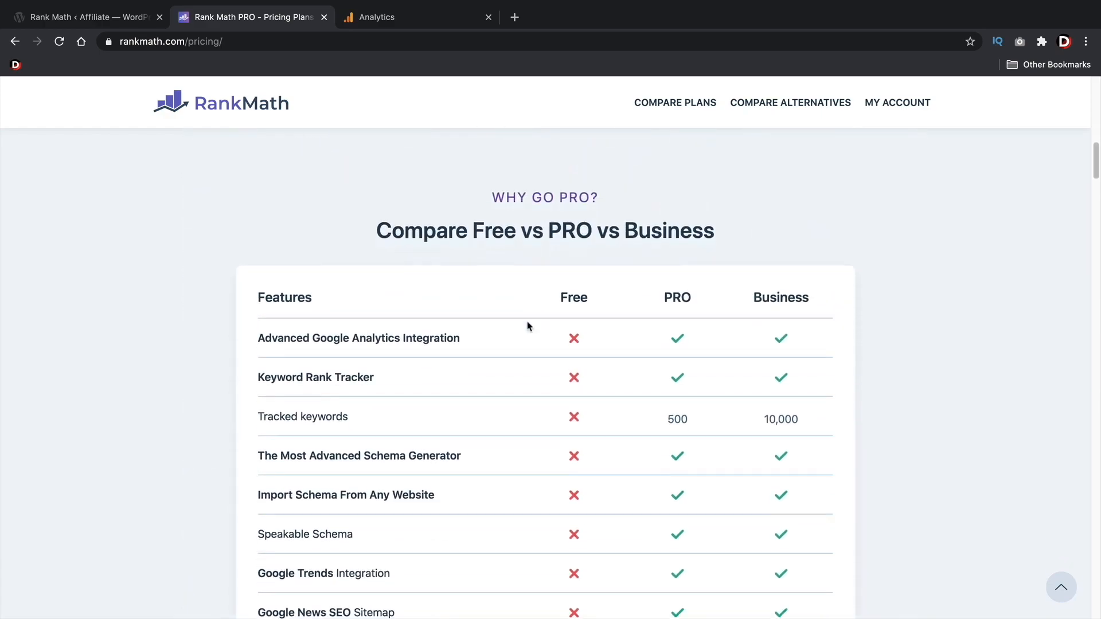
mouse_move(436, 339)
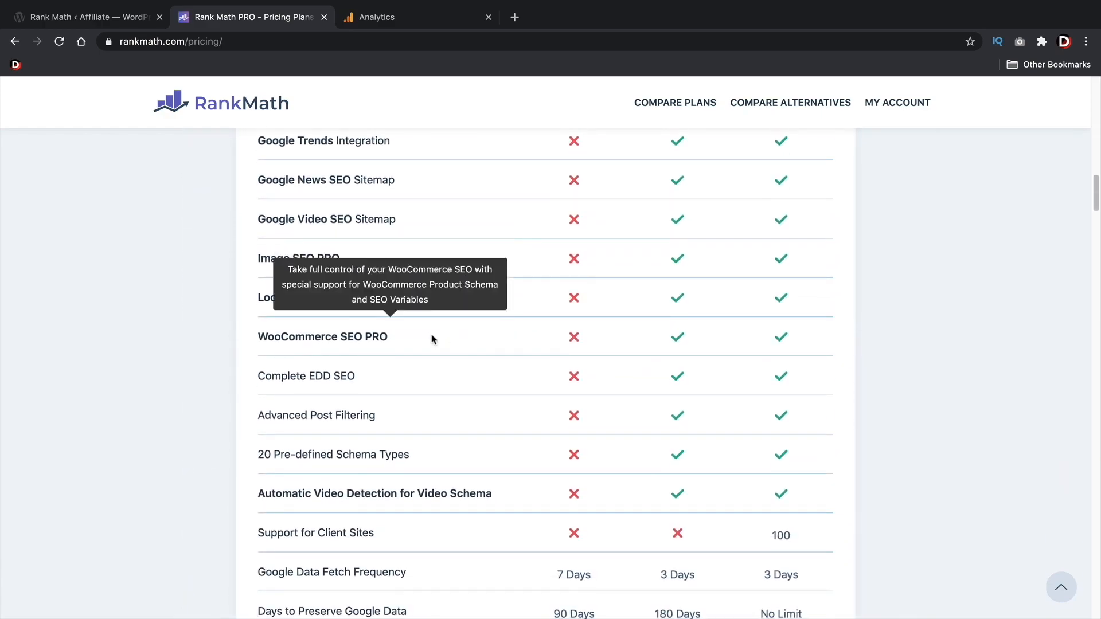
drag(390, 337, 271, 340)
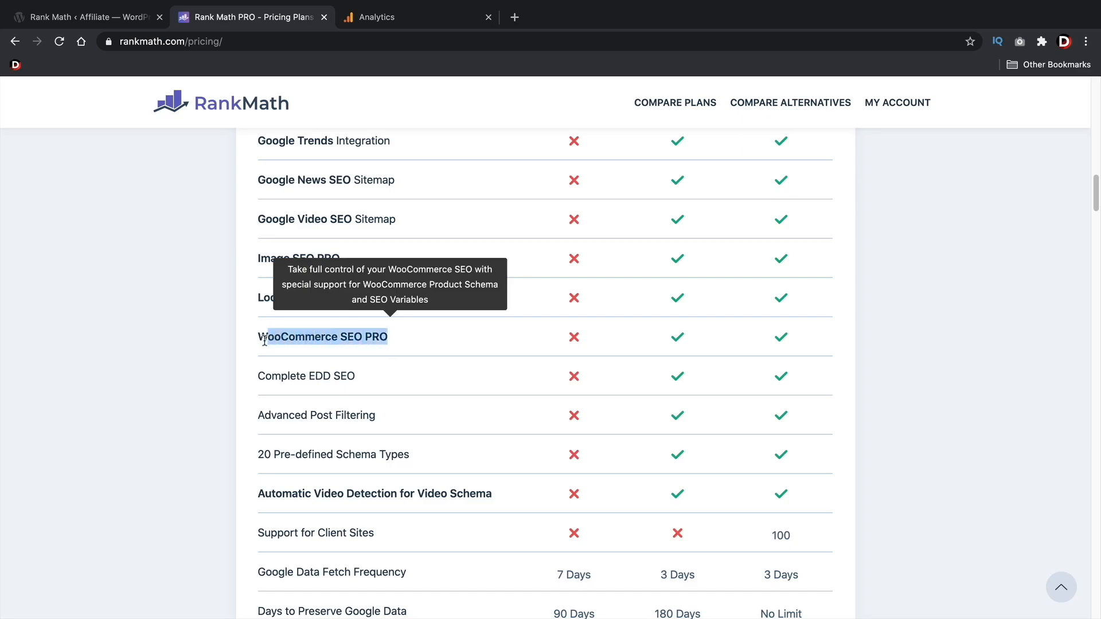
Examine the remaining Free, PRO and Business feature rows below WooCommerce SEO PRO, through the end of the Rank Math plan comparison table
scroll(332, 480, down, 3)
scroll(344, 374, down, 3)
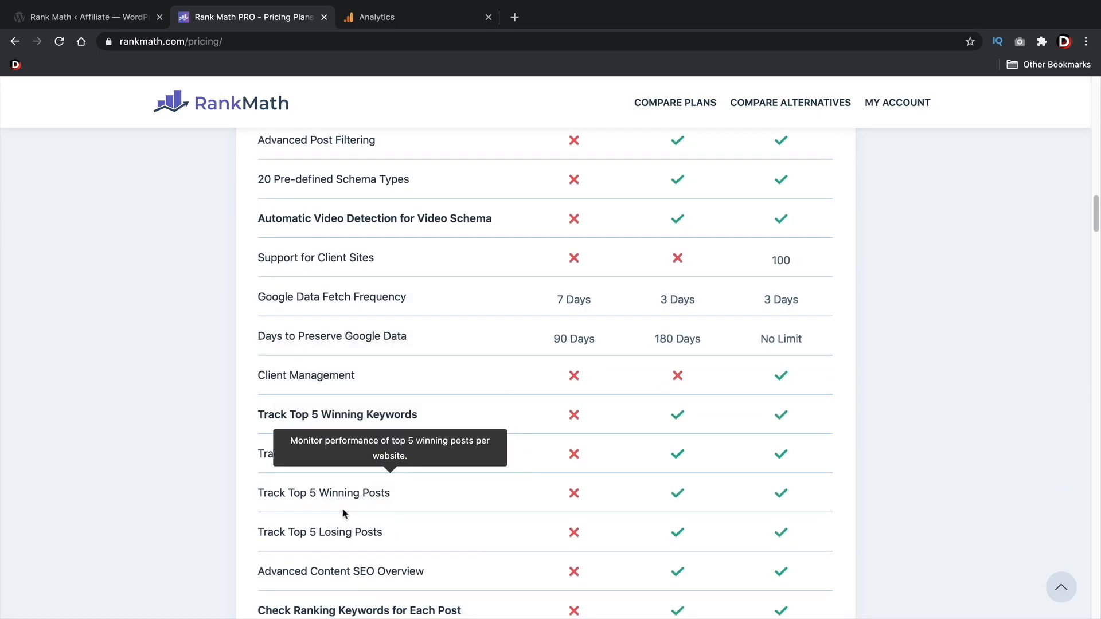
scroll(338, 513, down, 6)
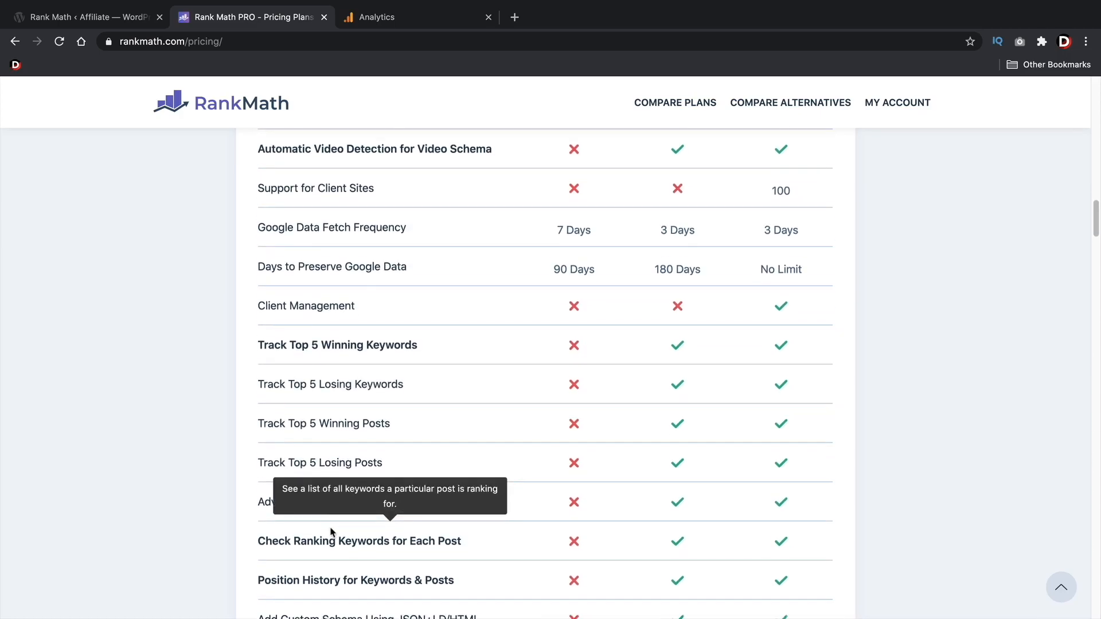
scroll(339, 513, down, 3)
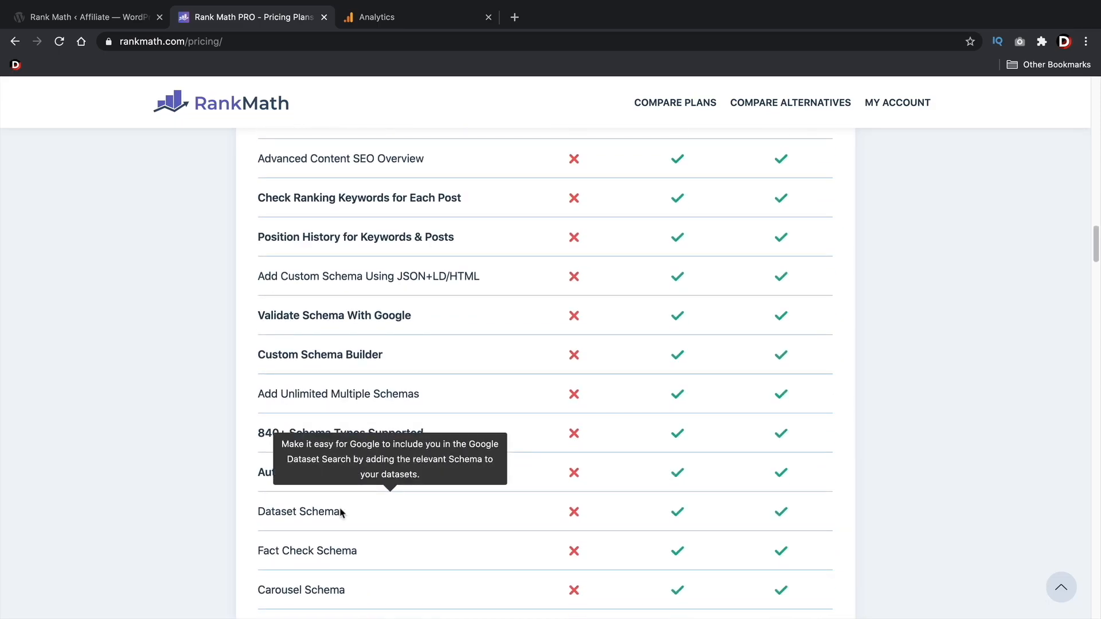
scroll(342, 512, down, 6)
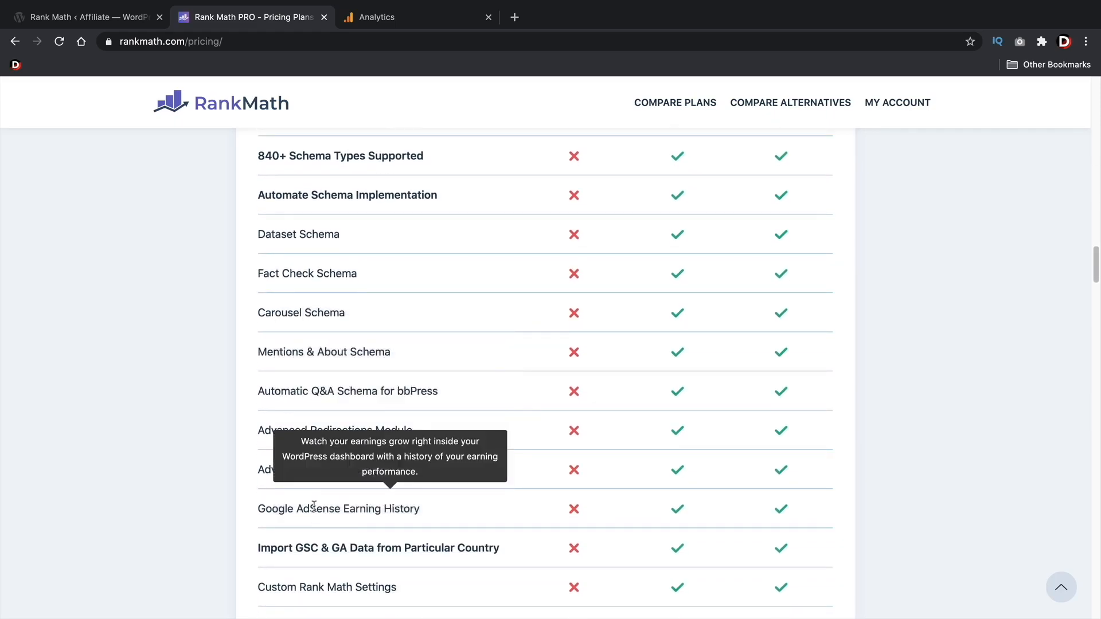
scroll(319, 505, down, 3)
scroll(314, 500, down, 9)
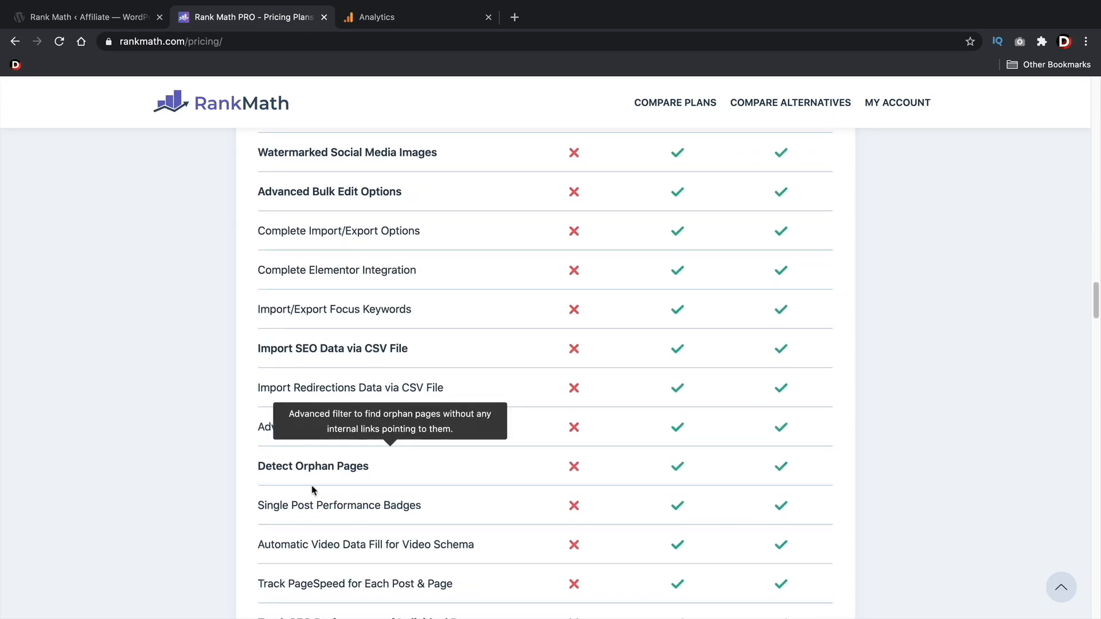
scroll(314, 488, down, 3)
scroll(314, 488, down, 2)
scroll(315, 476, down, 2)
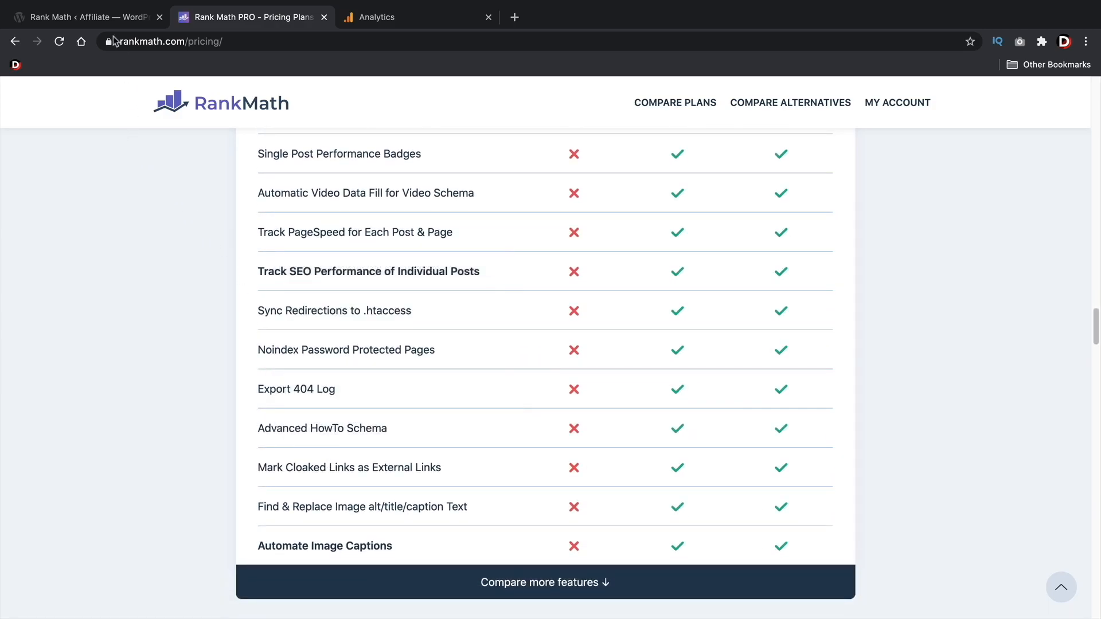
Return to the Rank Math dashboard of the WordPress site and look over its module cards
click(113, 19)
scroll(695, 495, up, 15)
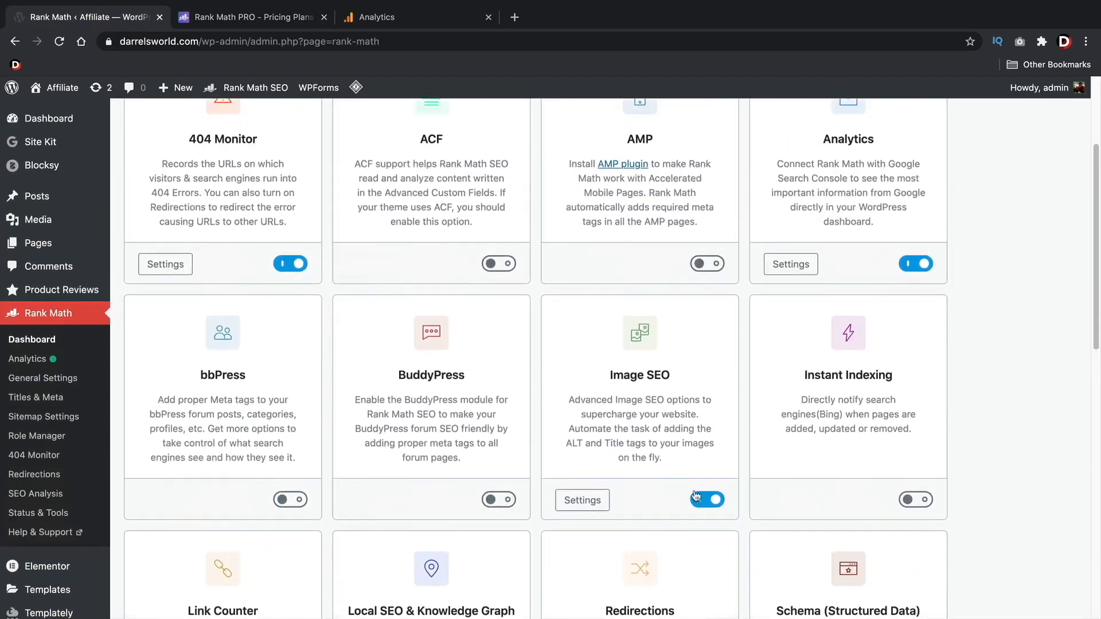